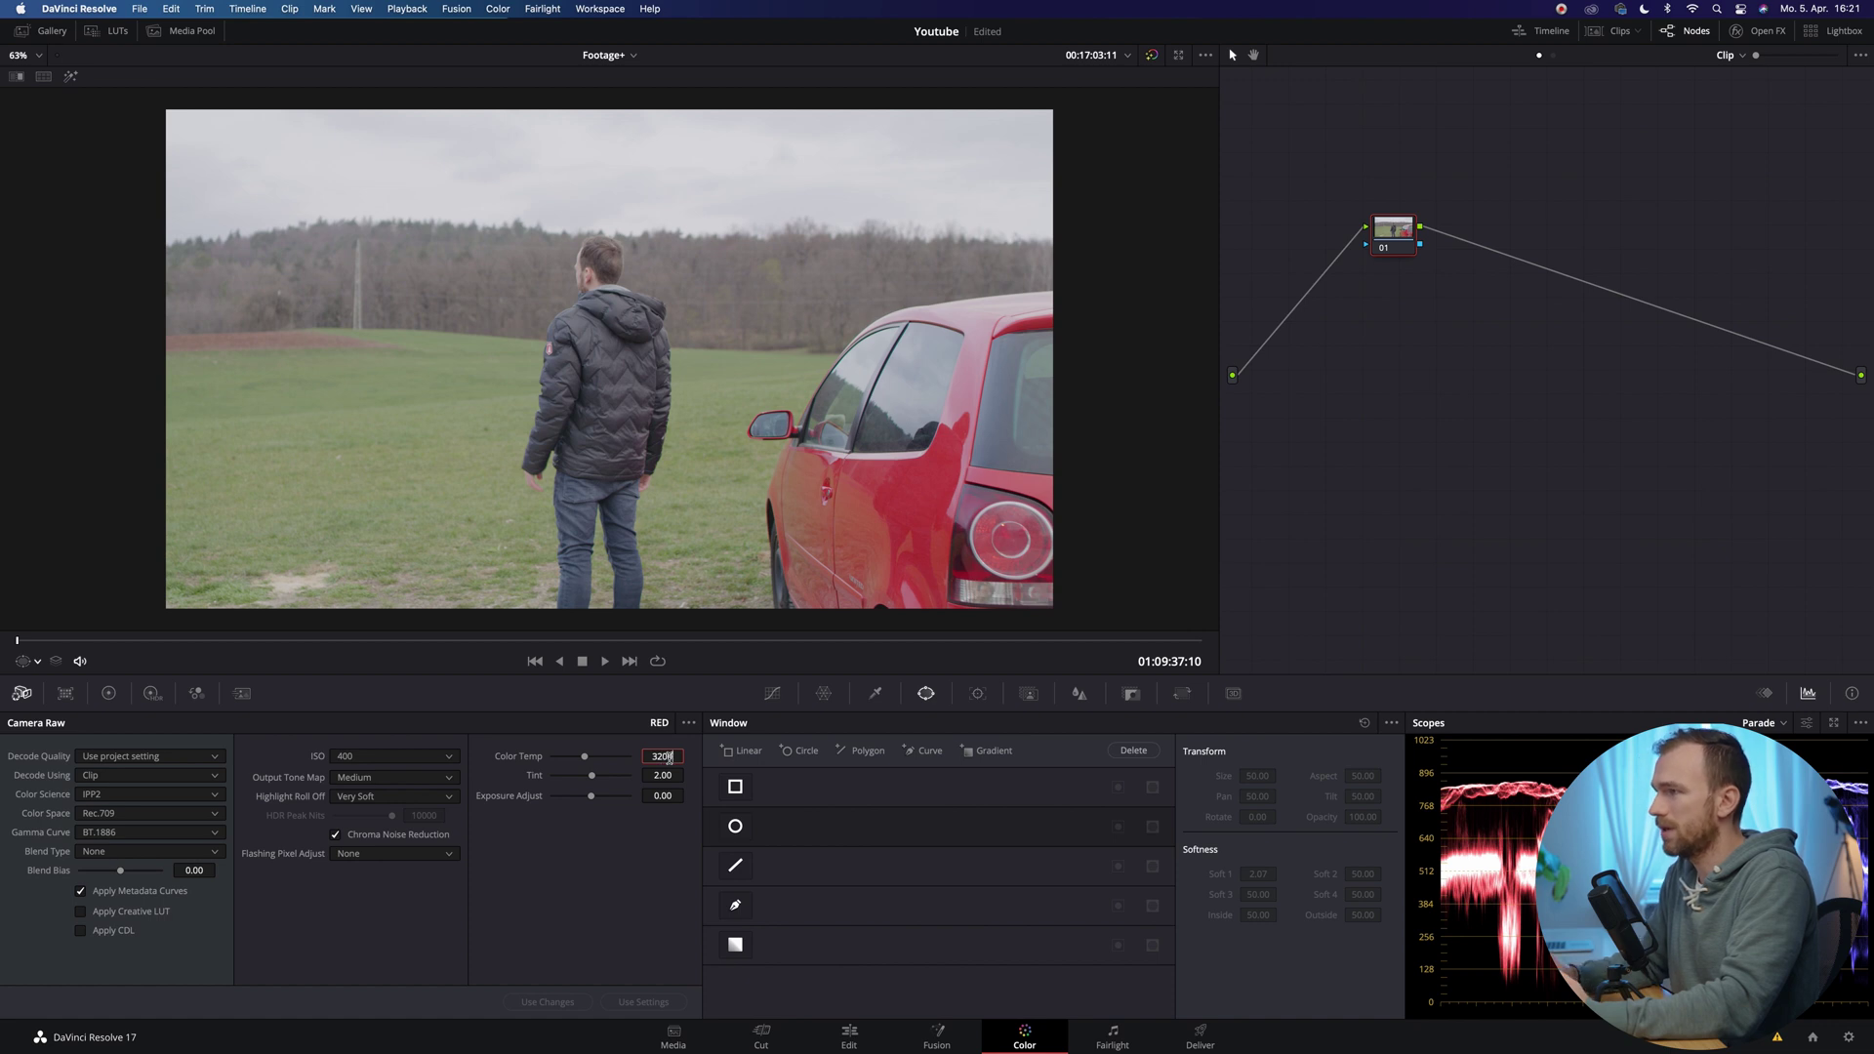
Step: Set Camera Raw Color Temp to 3200, Tint to 5 and ISO to 80
type("0")
key("Return")
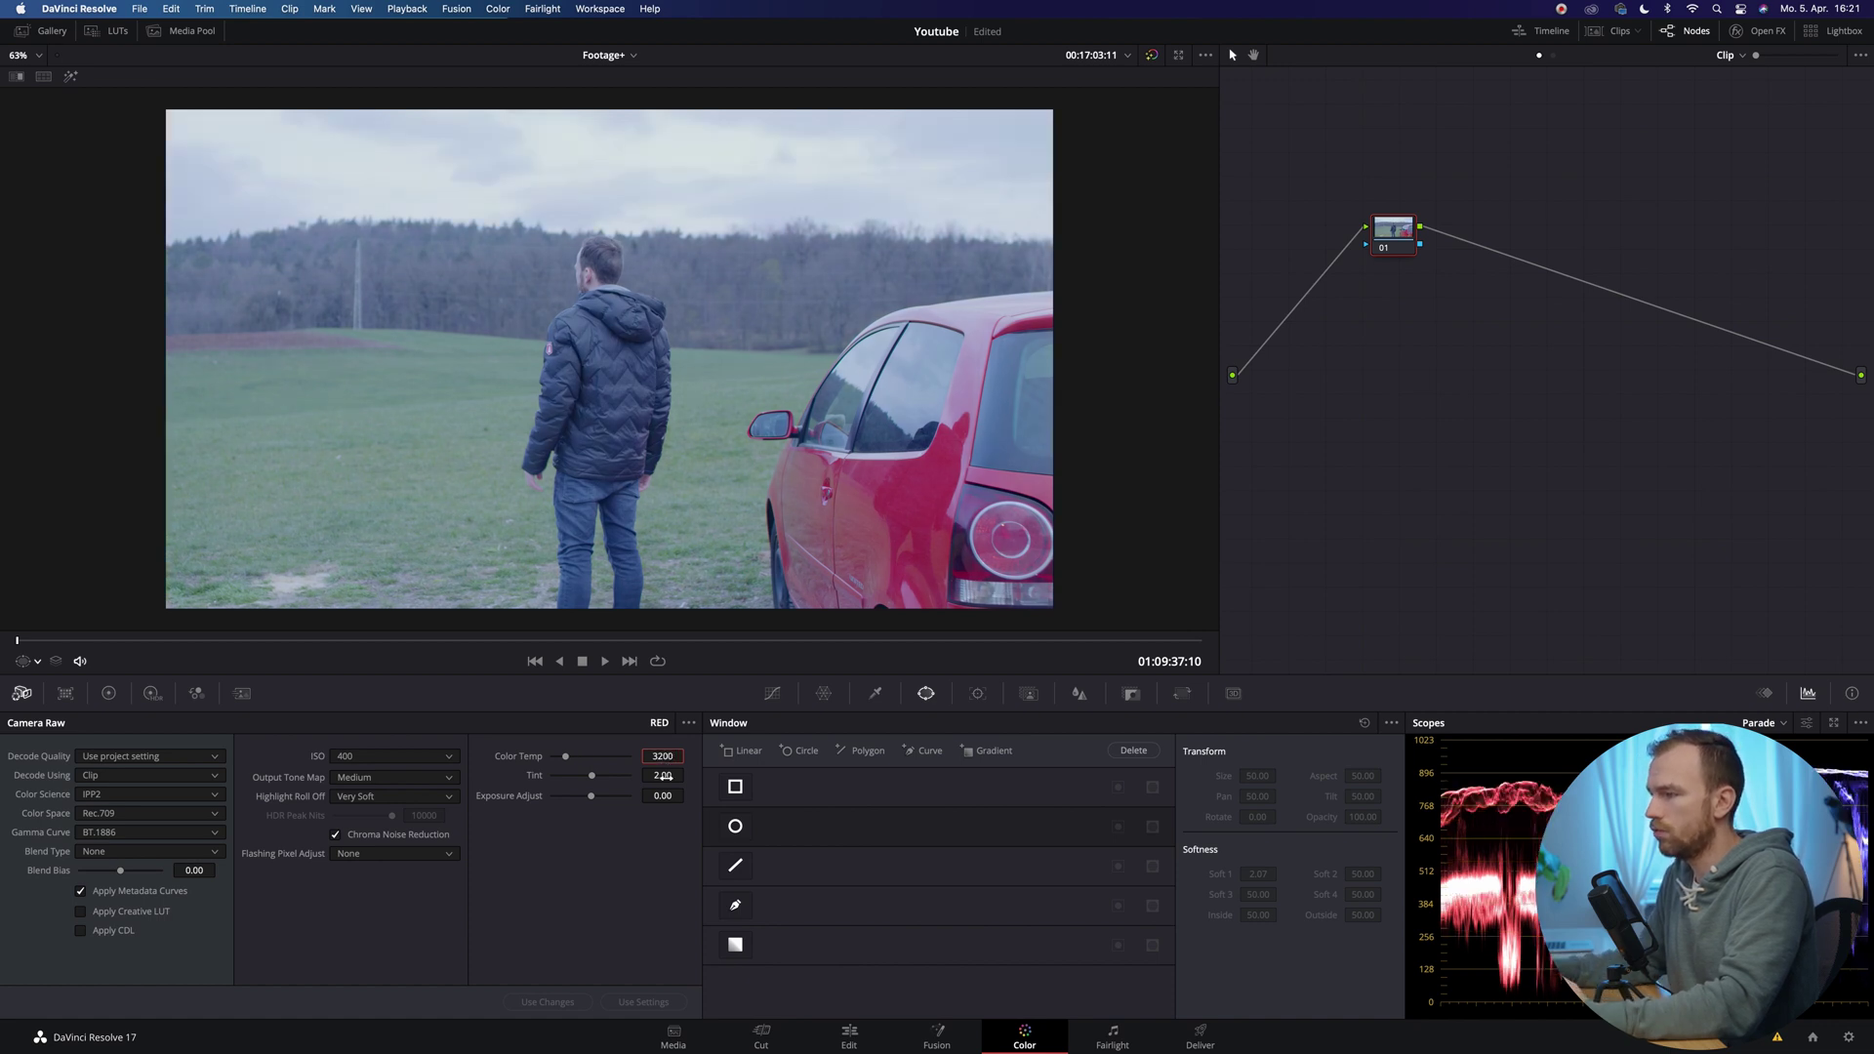
left_click(663, 777)
type("5")
key("Return")
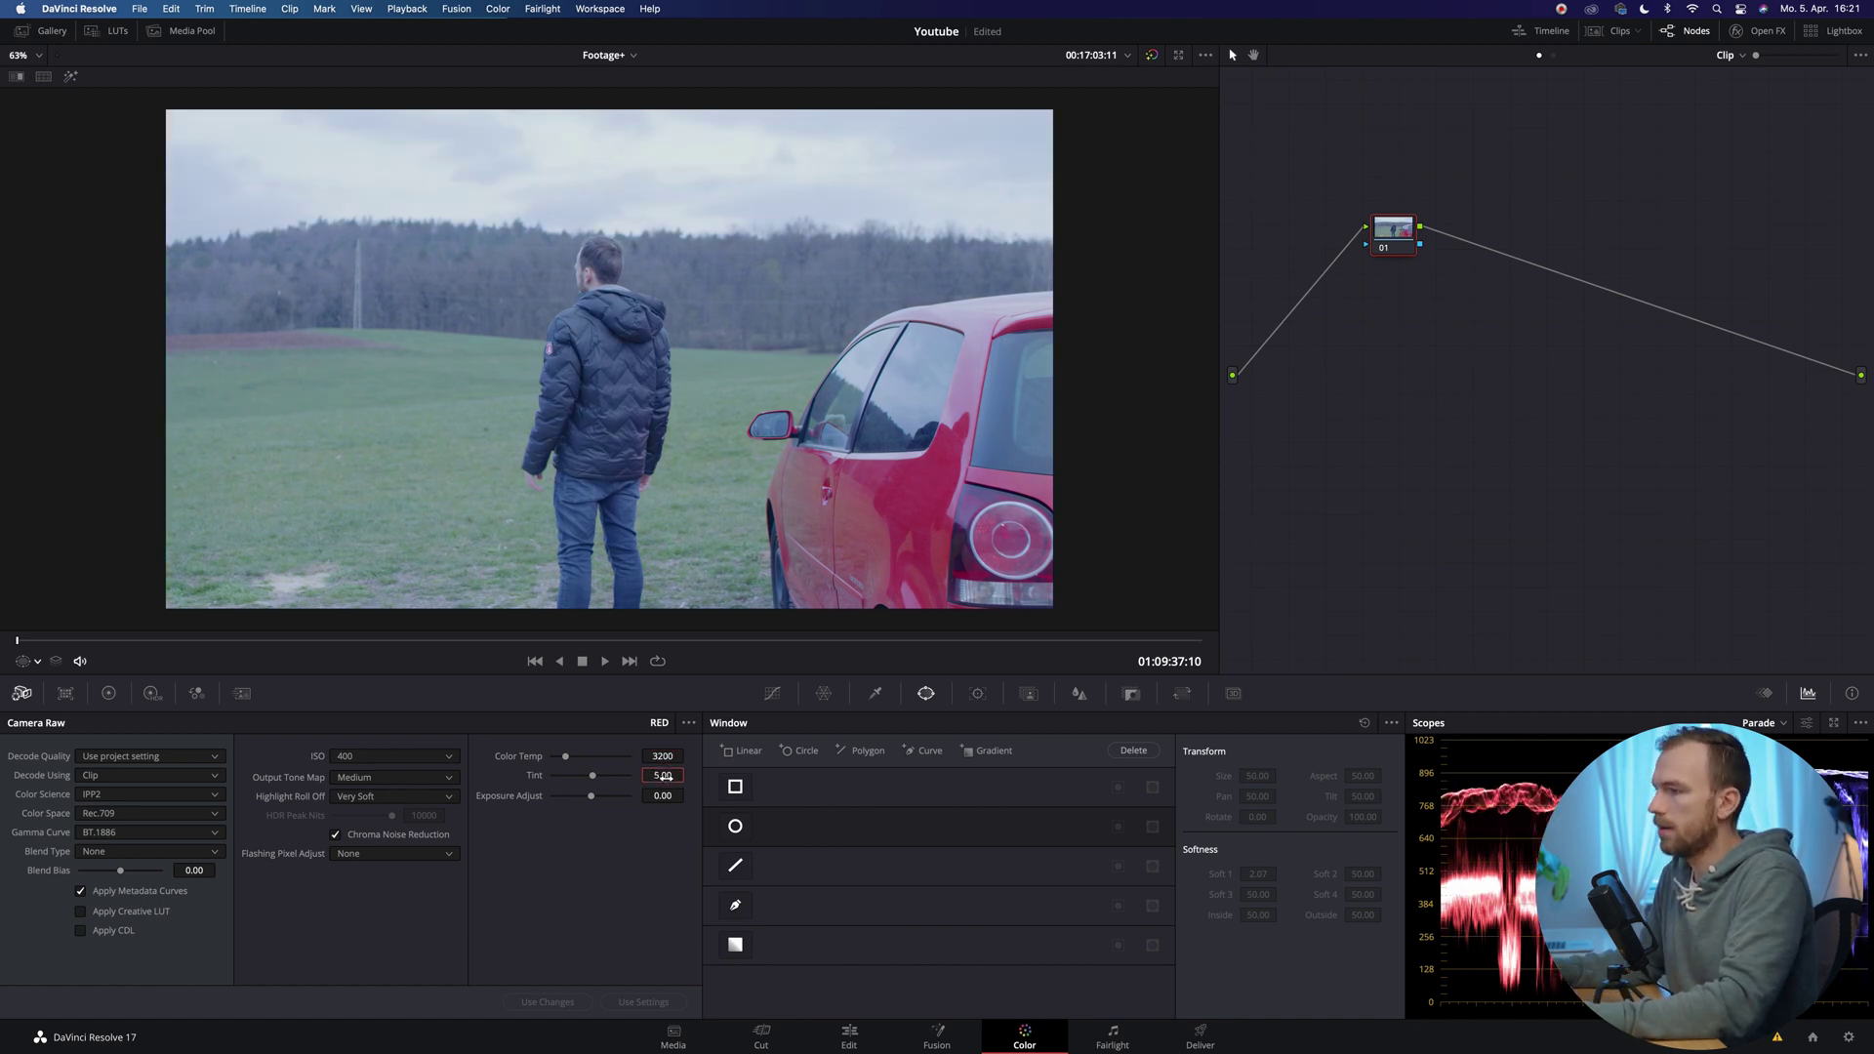
left_click(426, 753)
left_click(398, 790)
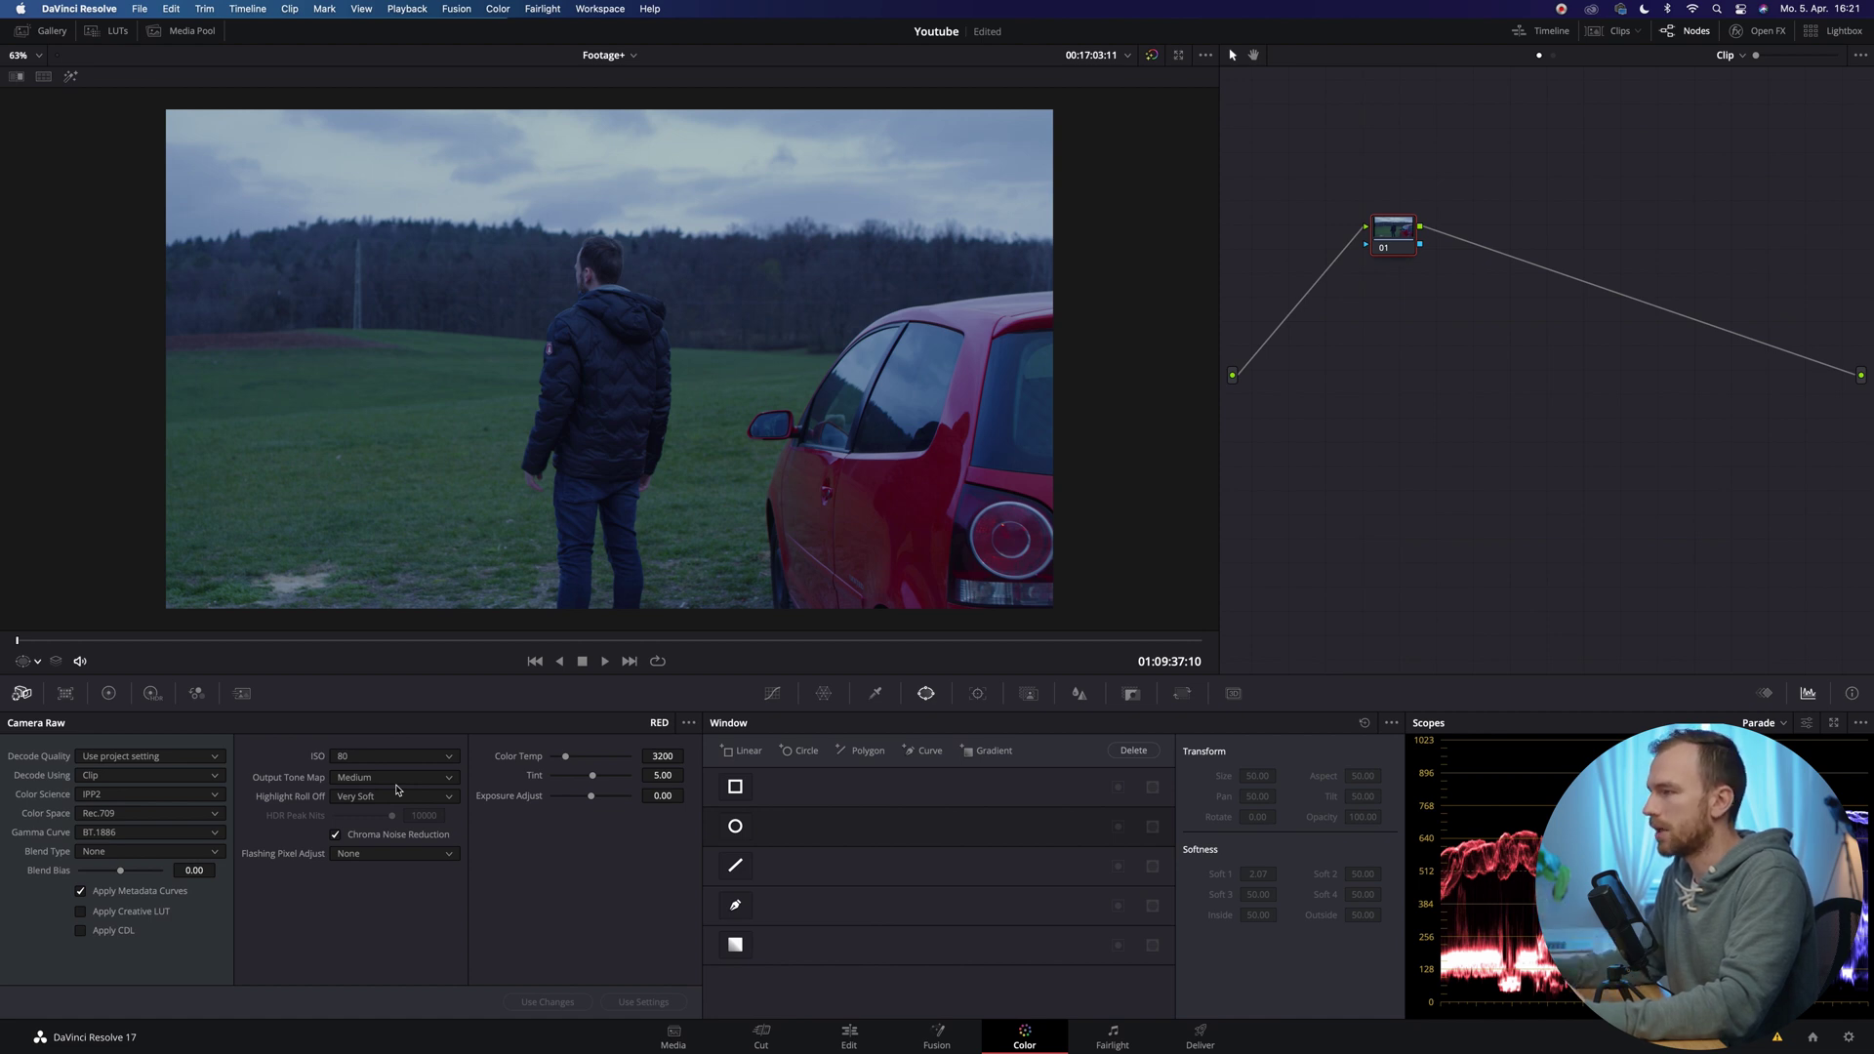
scroll(682, 462, "down", 1)
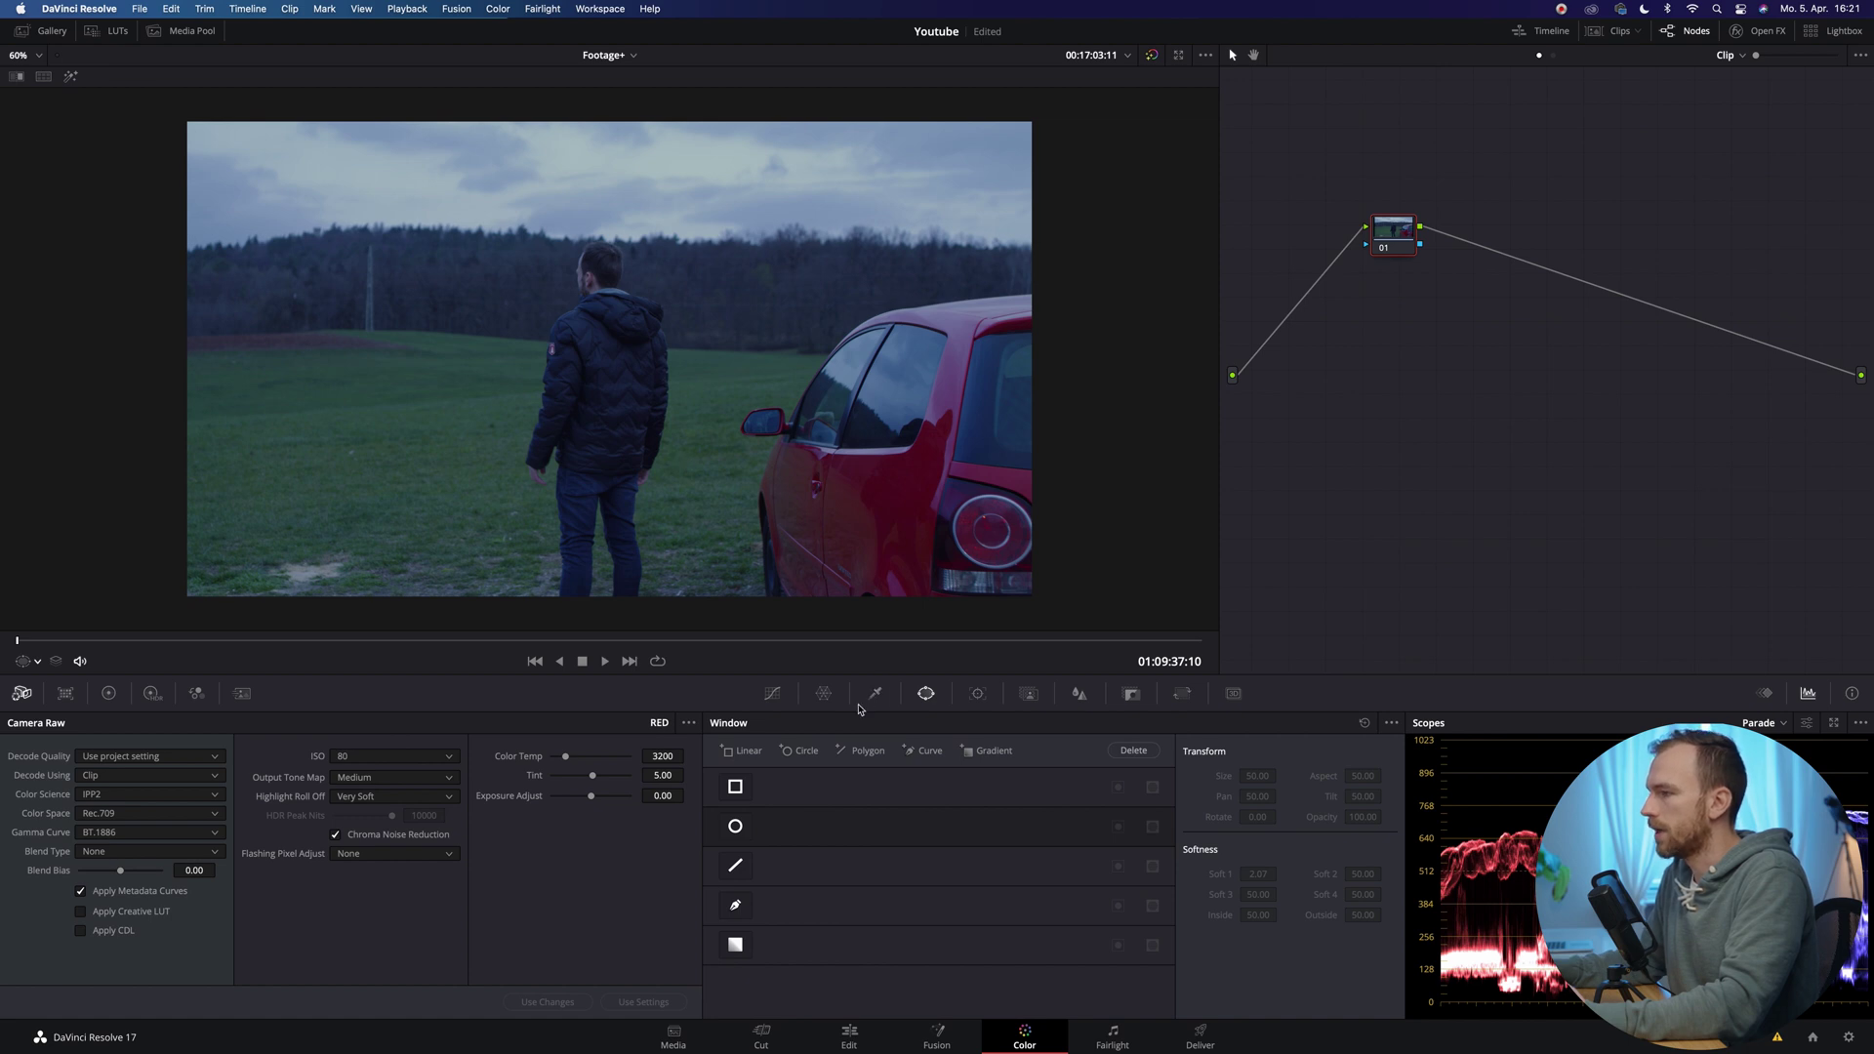
left_click(125, 696)
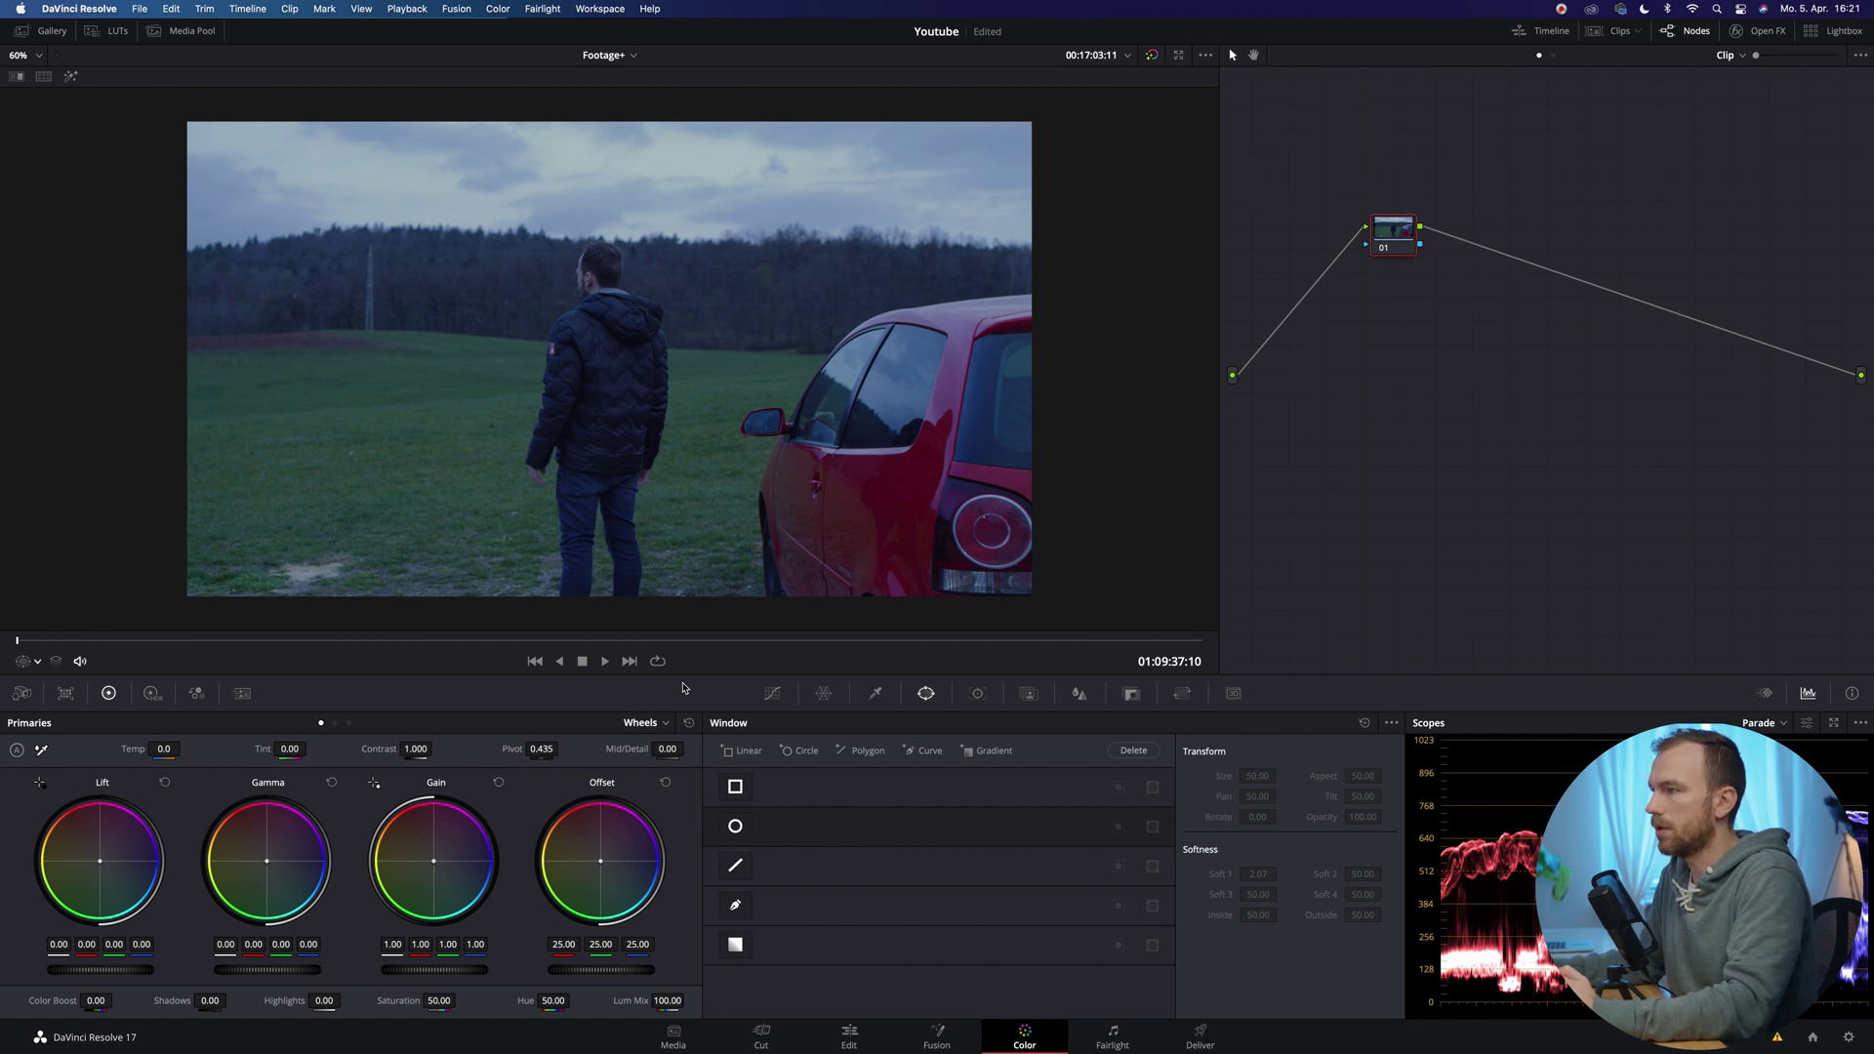
Step: Label the first node 'Exposure' and shift it left in the node graph
right_click(1435, 229)
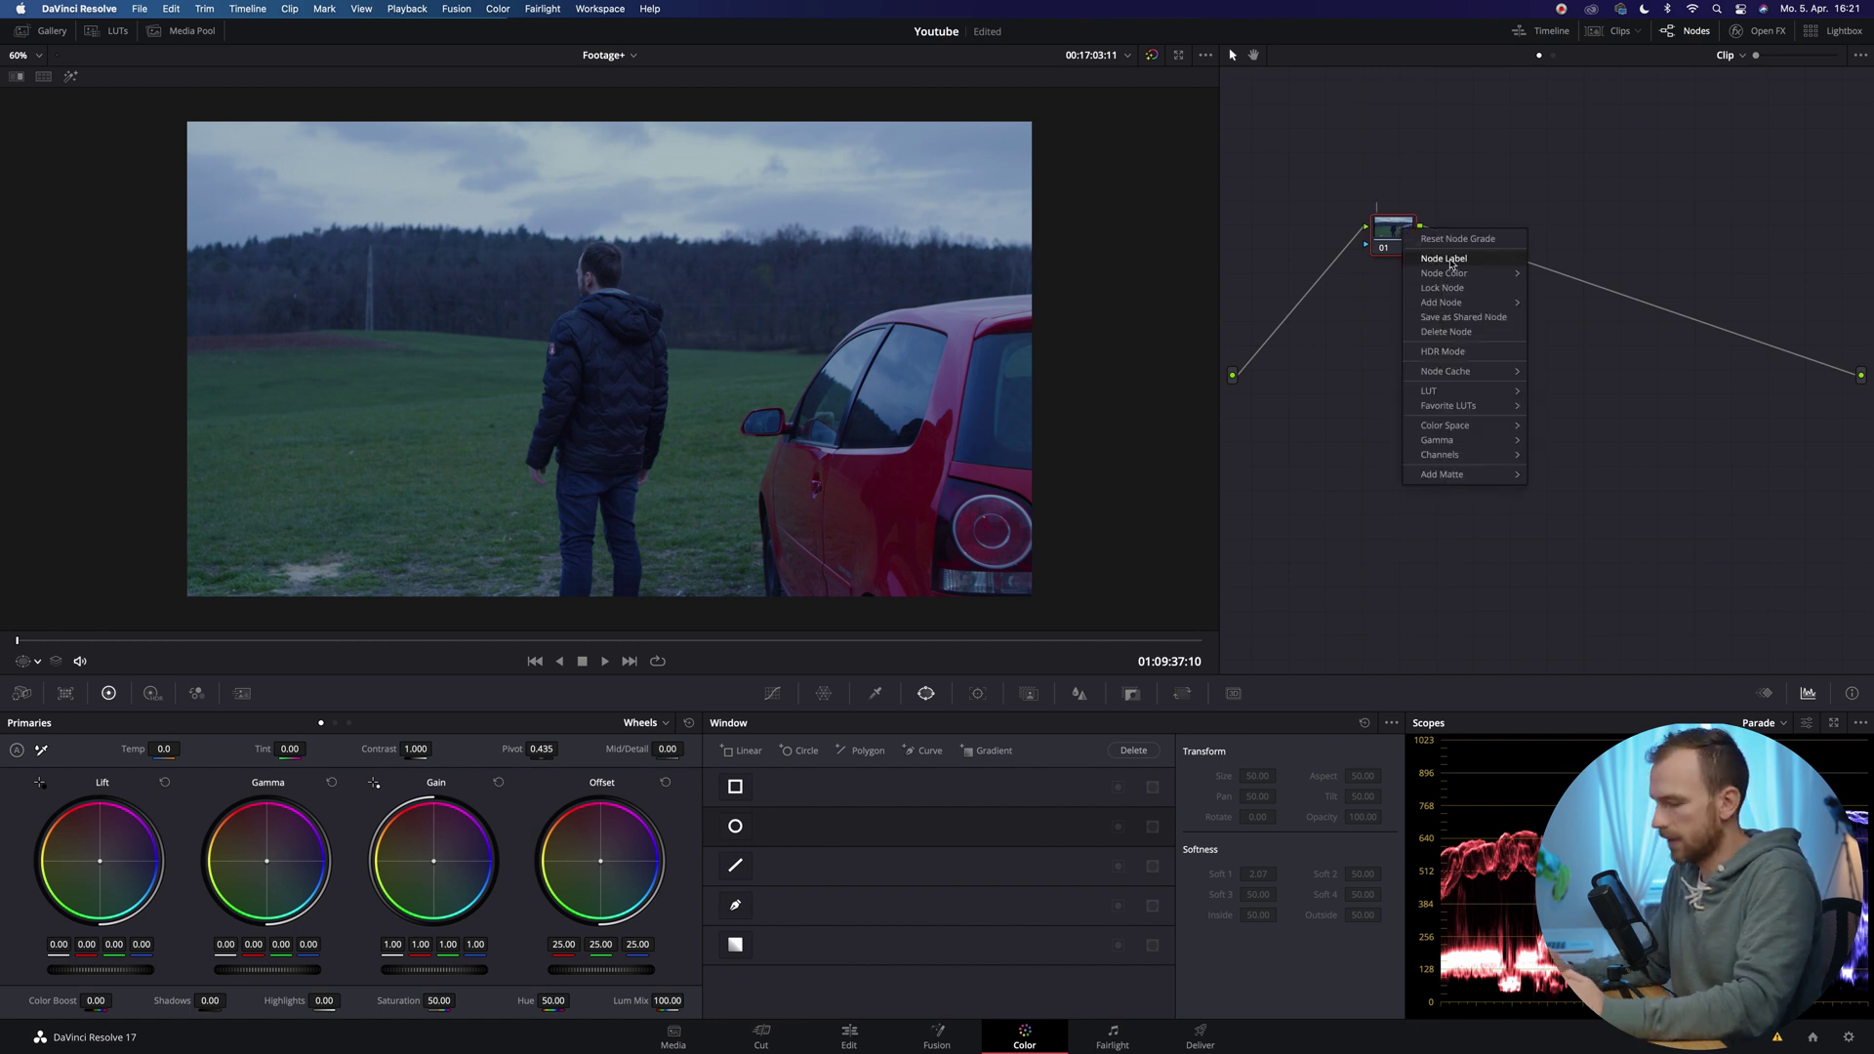
left_click(1452, 255)
type("Ex")
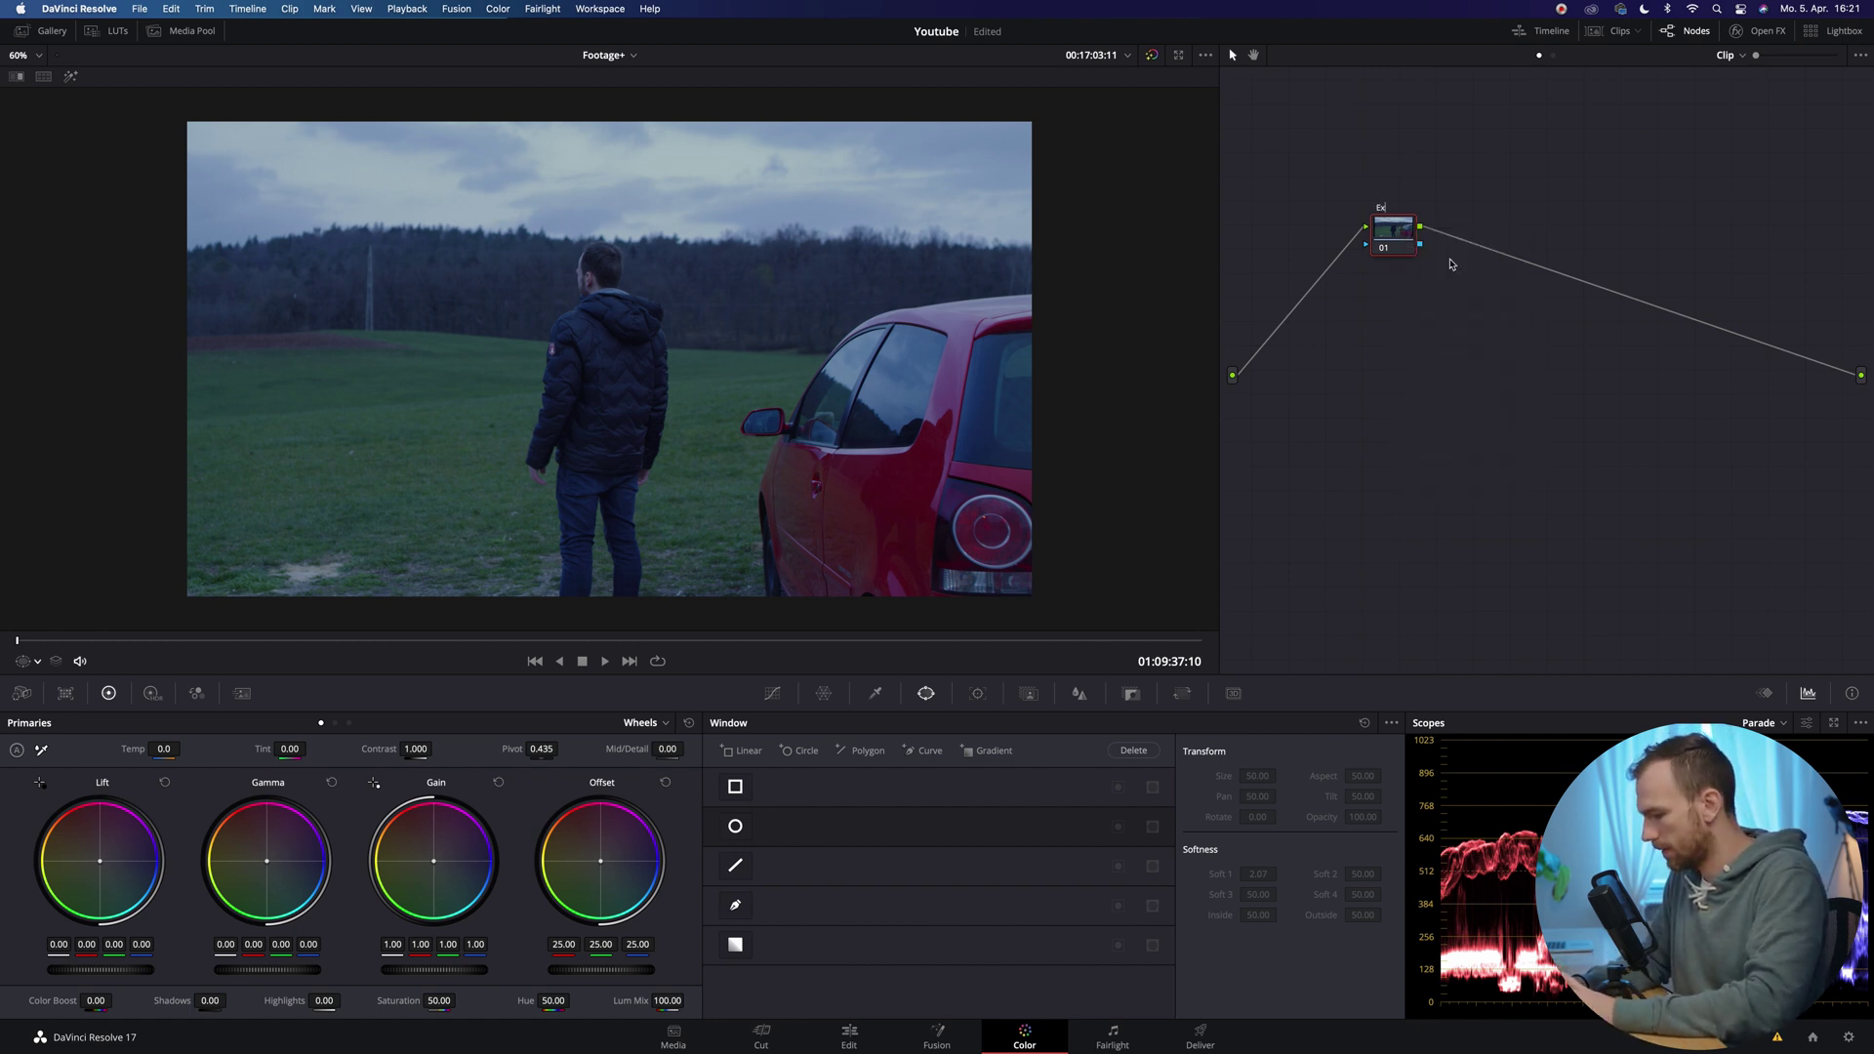
type("pos")
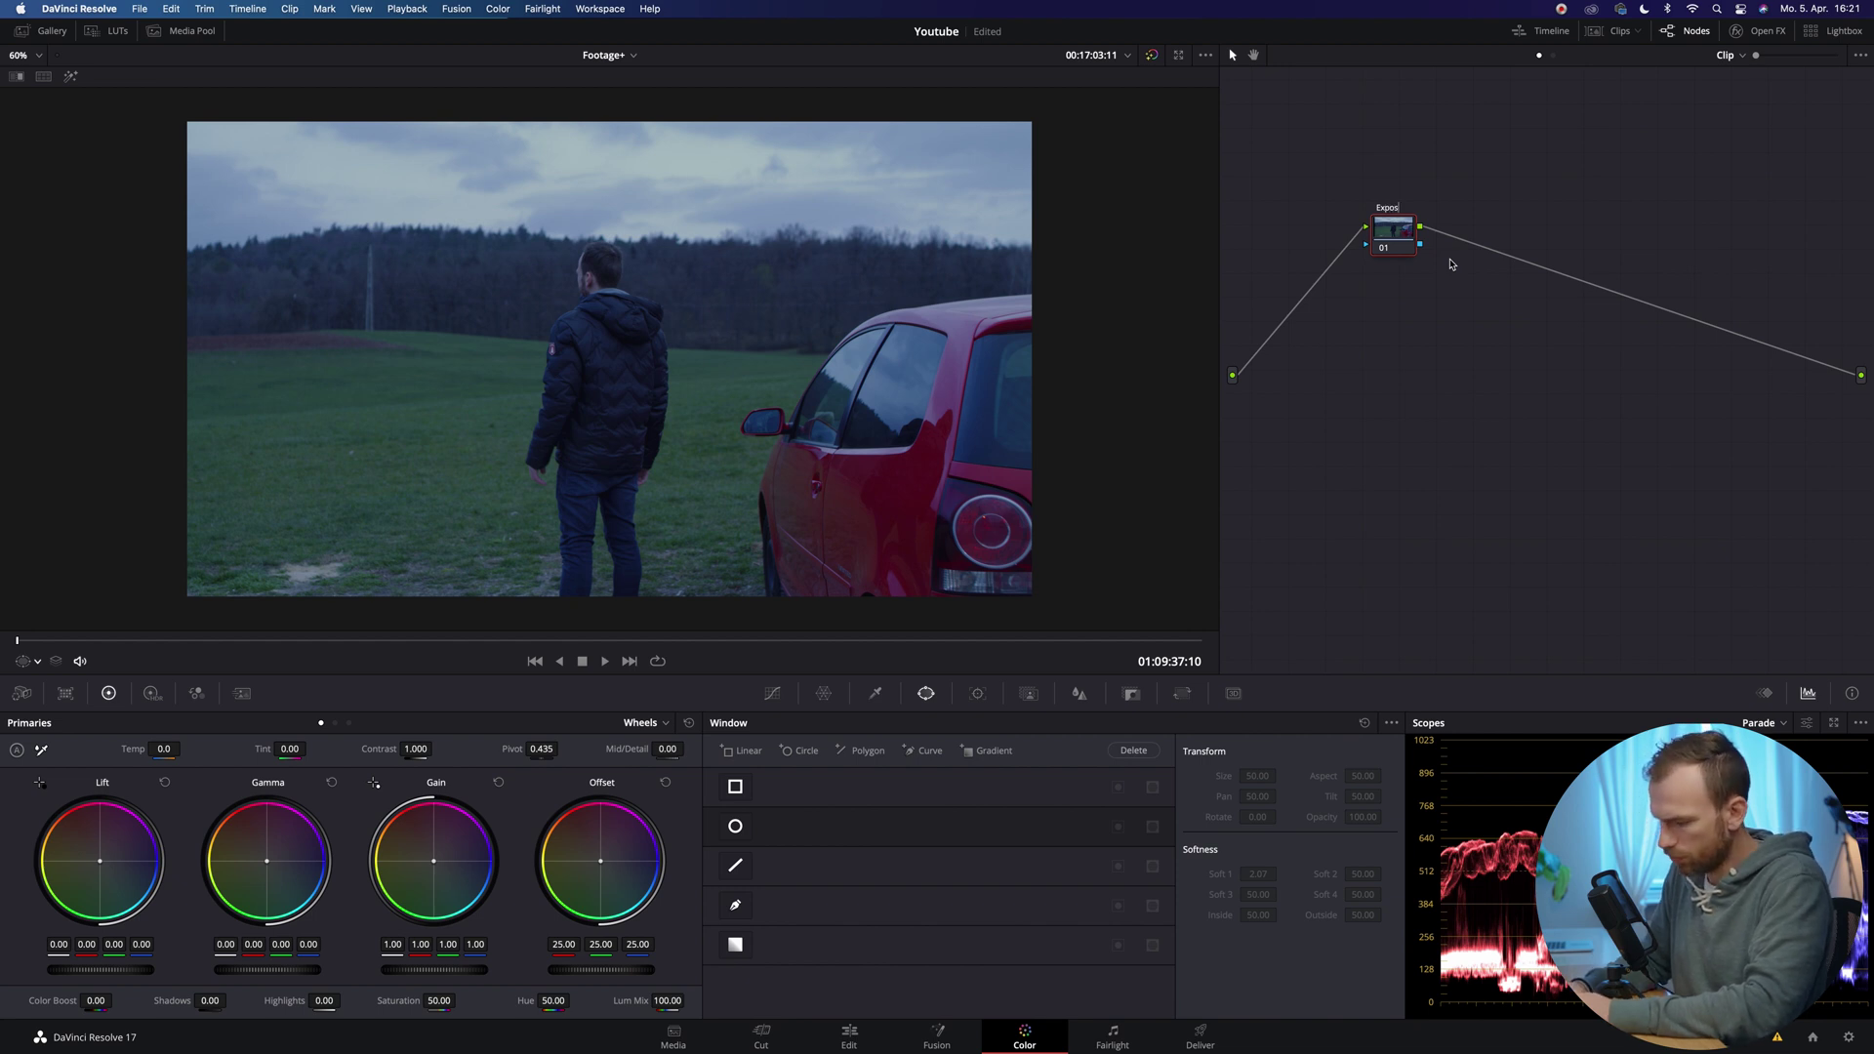
type("ure")
key("Return")
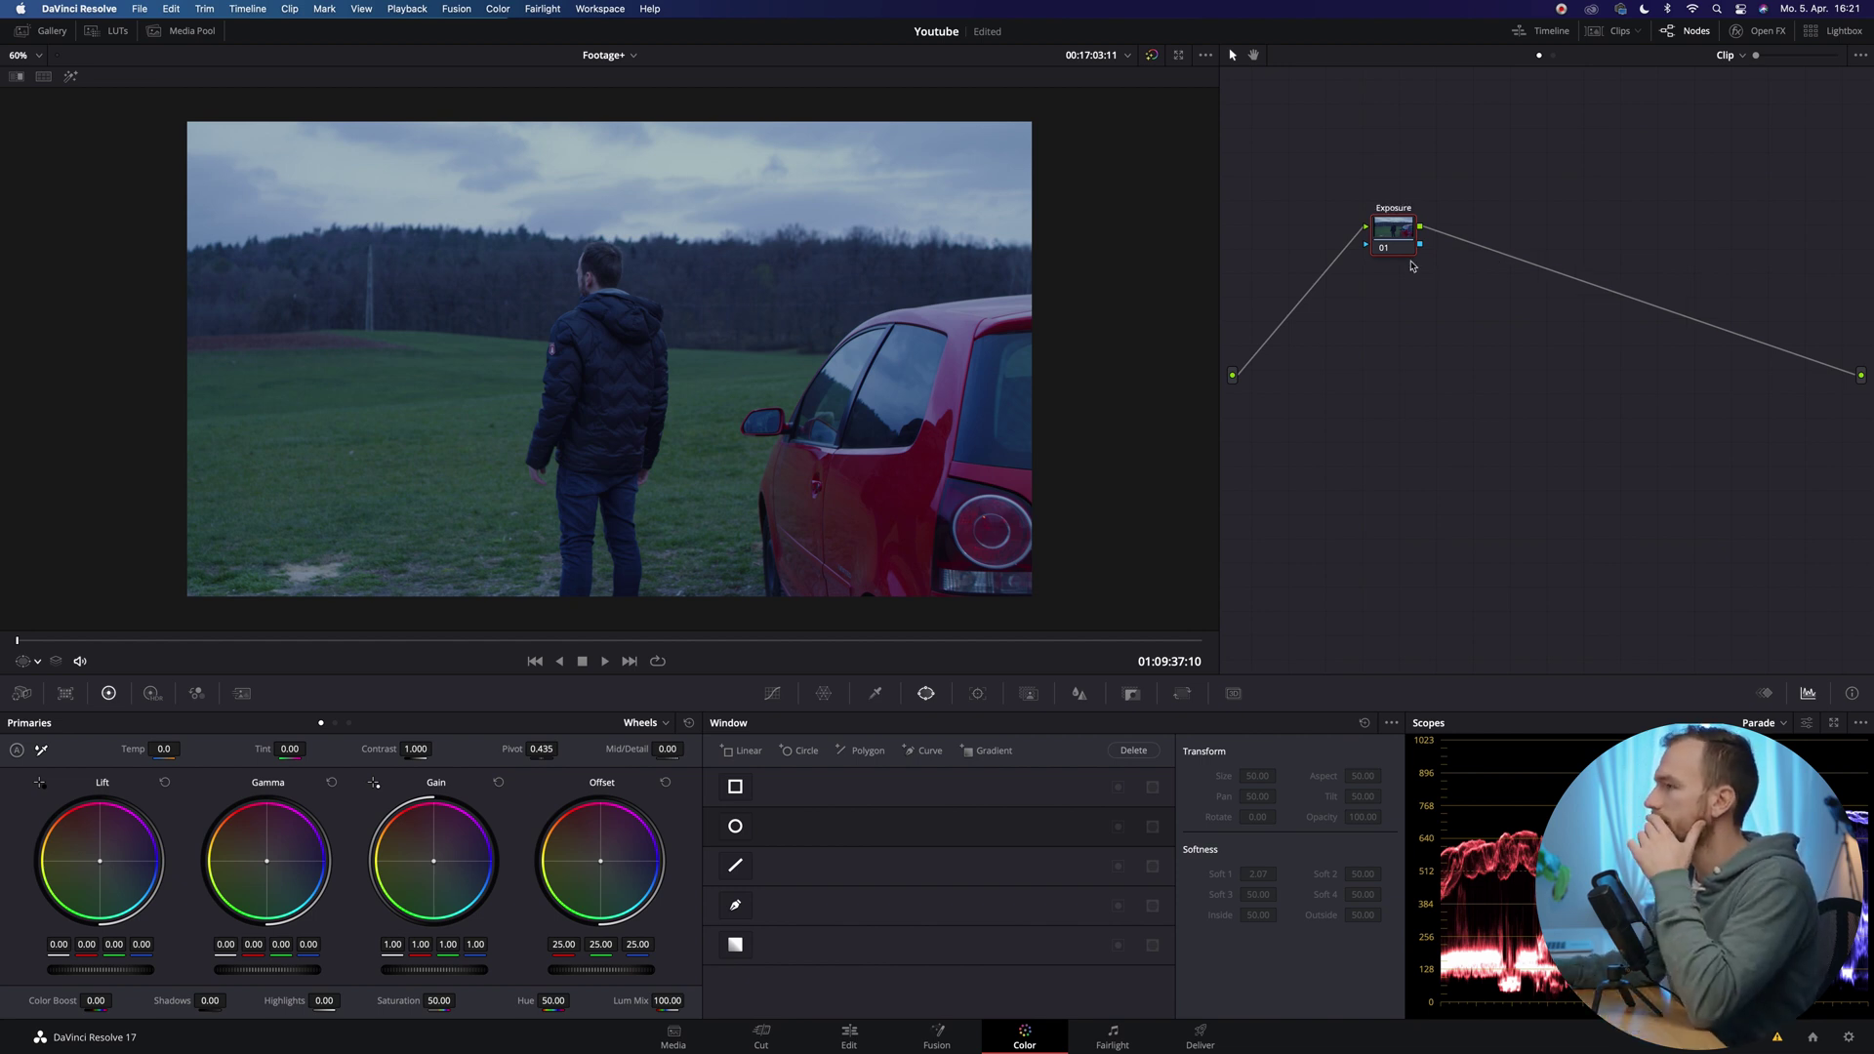
left_click_drag(1409, 250, 1322, 248)
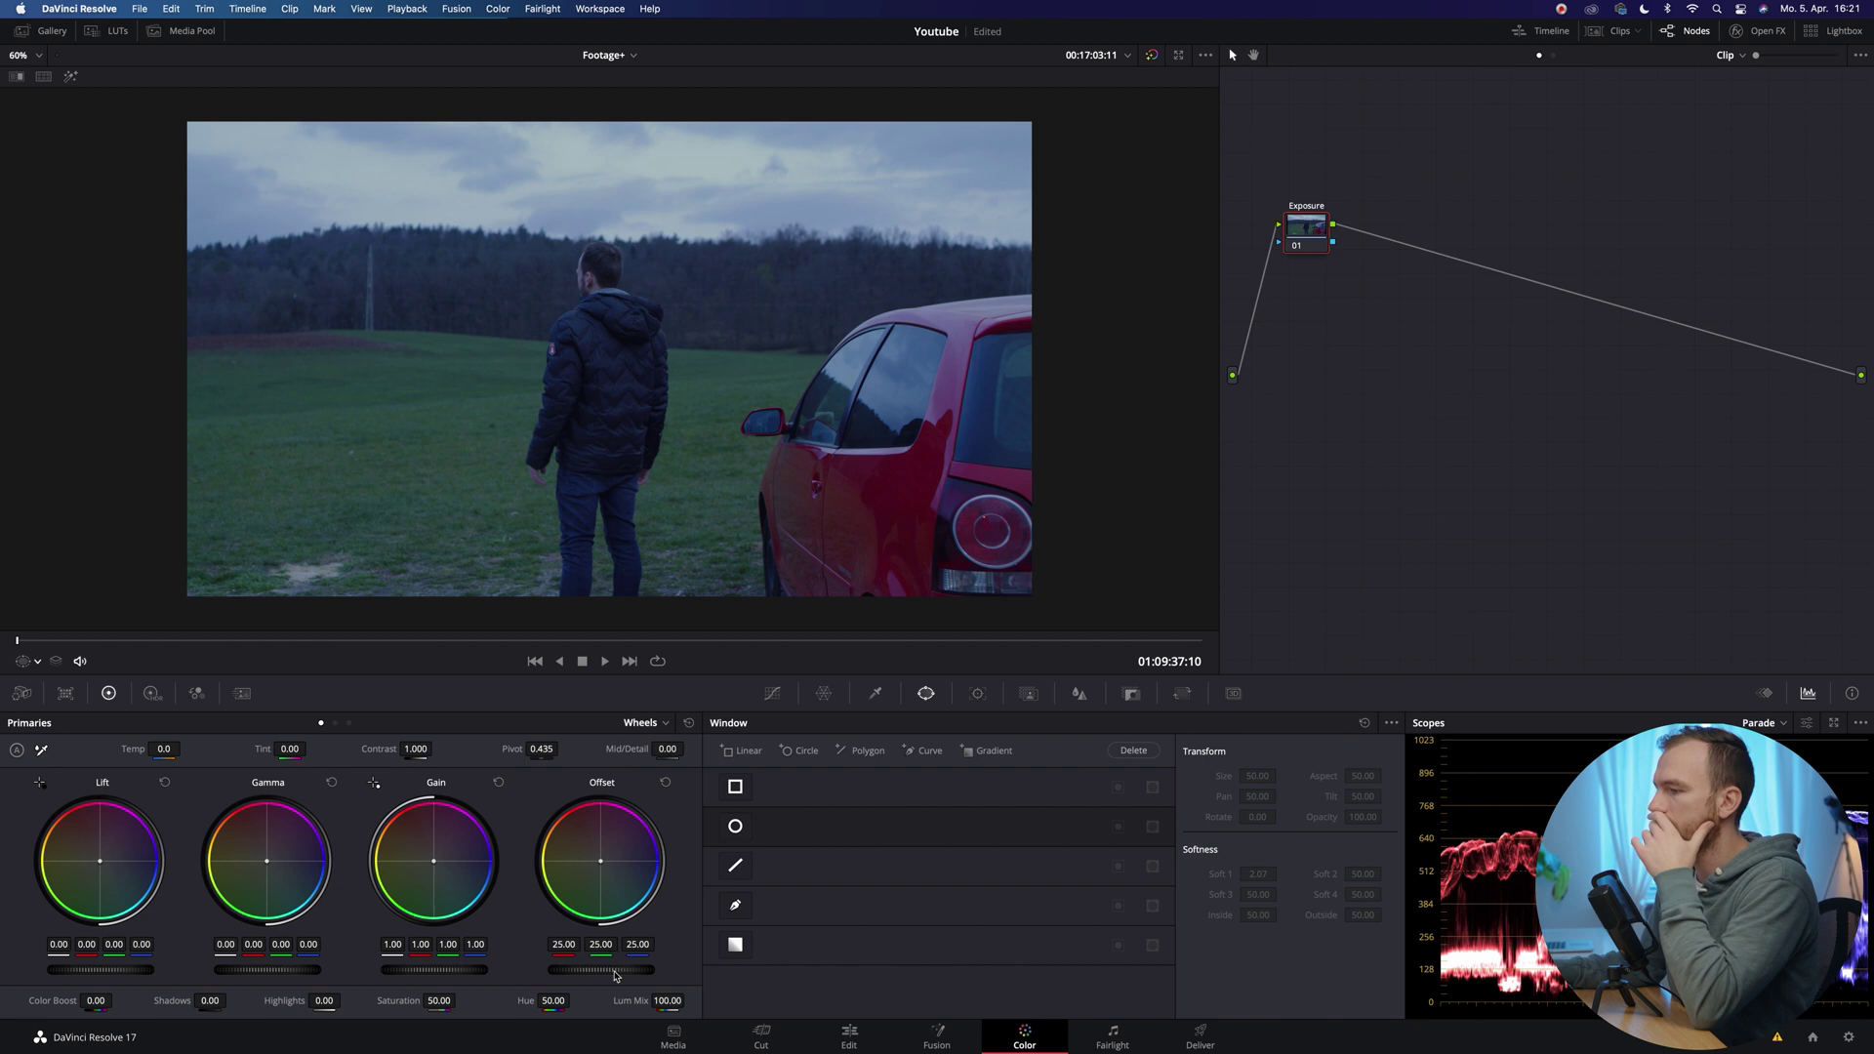
Step: Lower the Exposure node's Offset and Gamma to -0.06, then add a serial node
left_click_drag(616, 974, 499, 975)
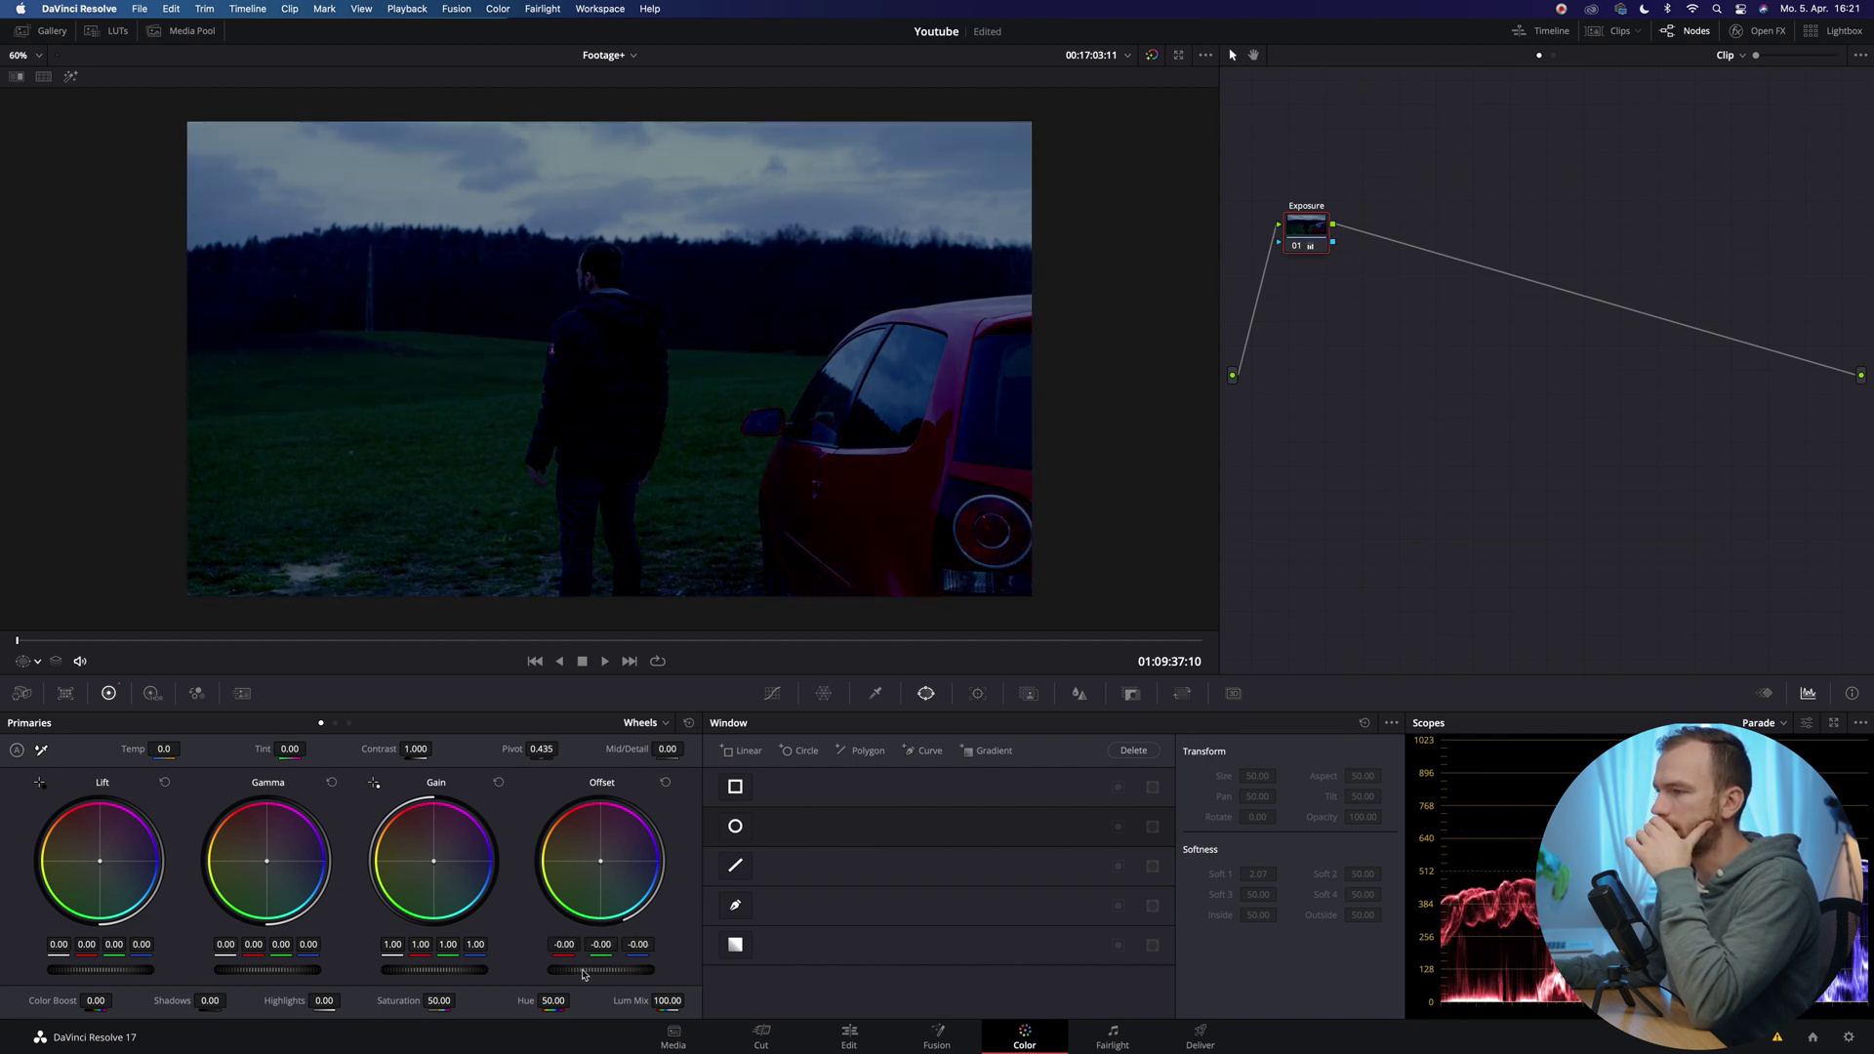
left_click_drag(251, 980, 223, 980)
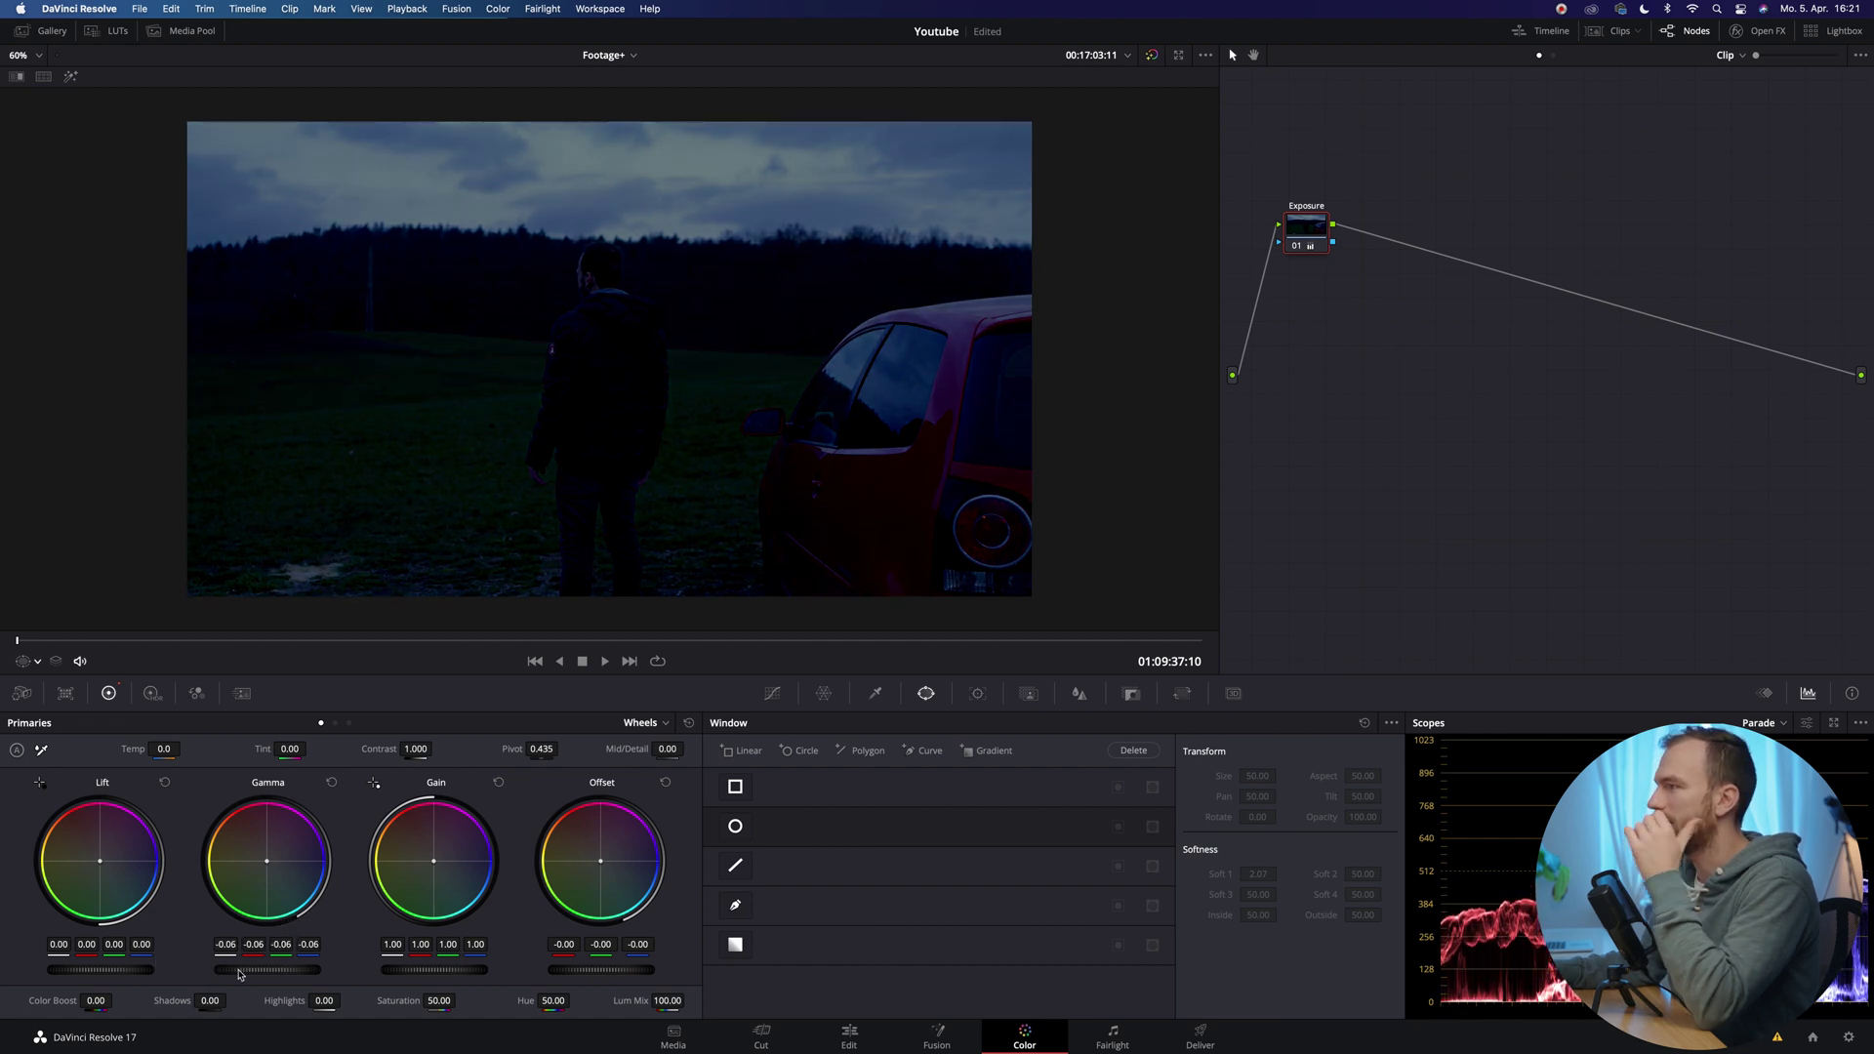
key("alt+s")
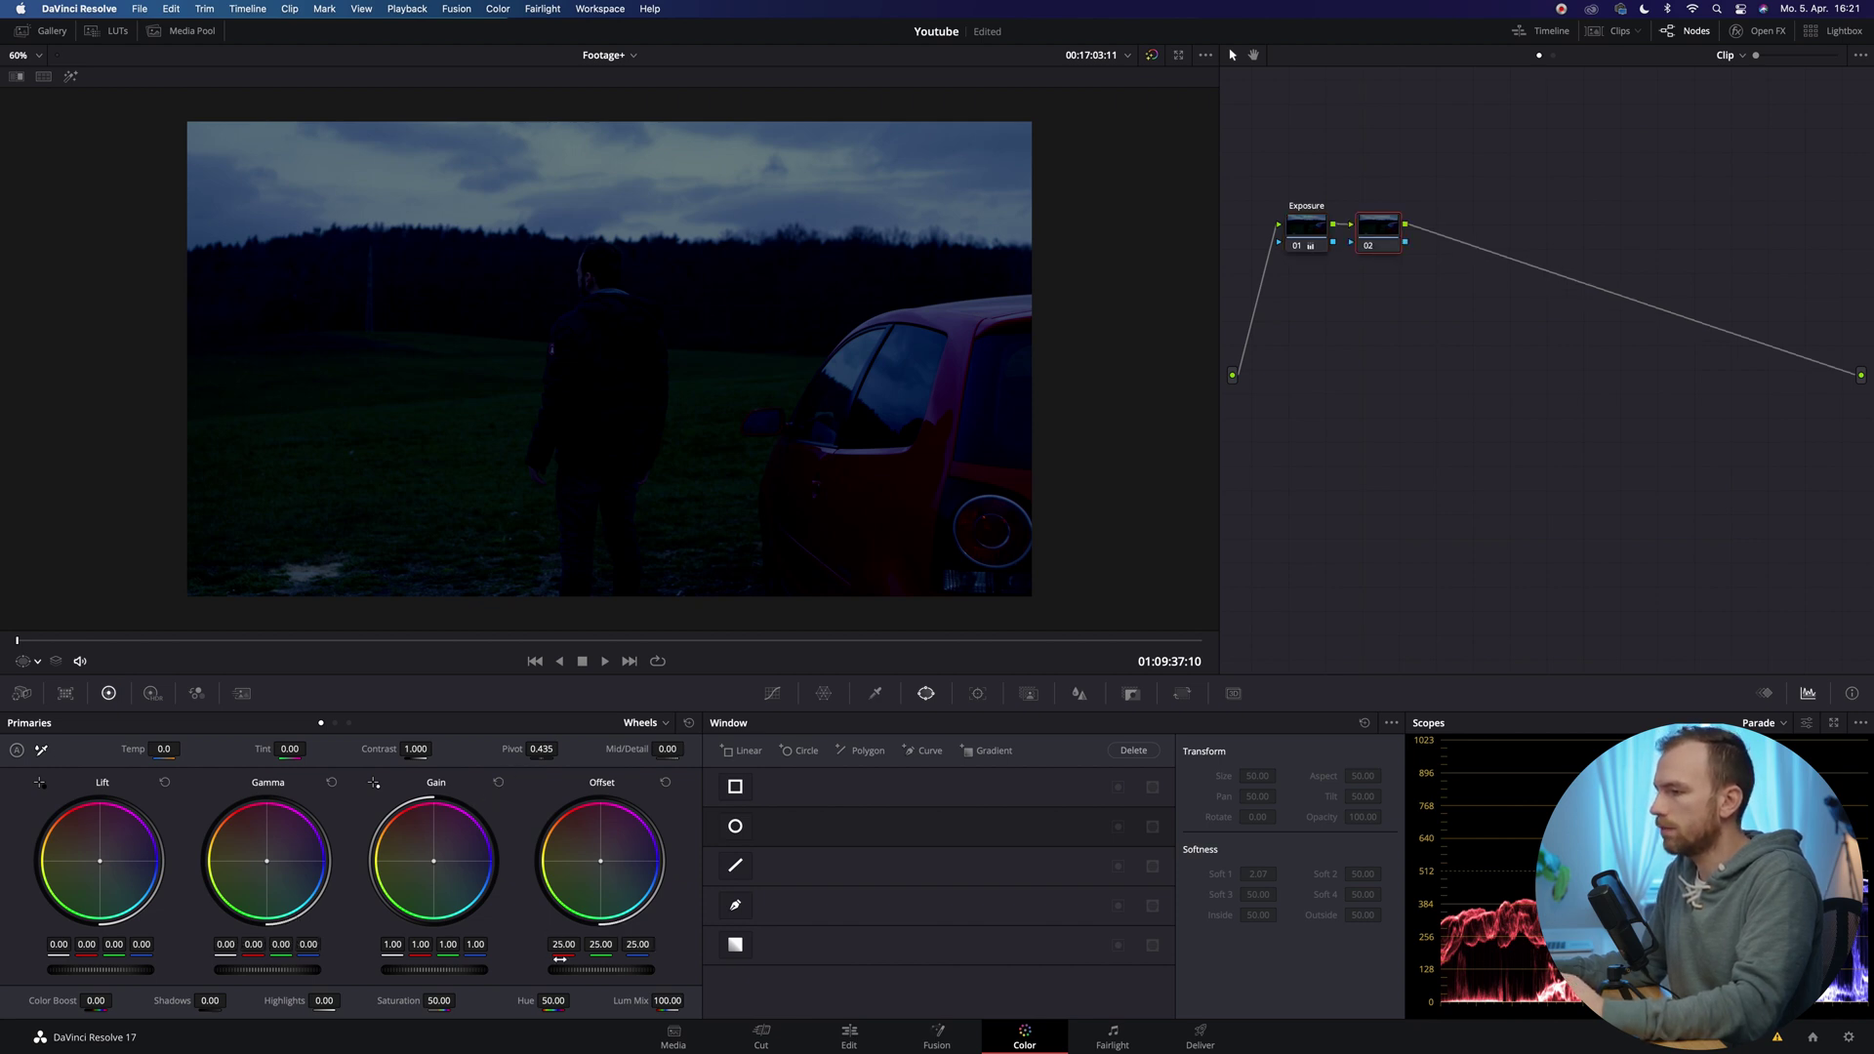
Step: Reduce saturation and contrast slightly on node 02 and label it 'sat contrast'
left_click_drag(438, 1002, 422, 1003)
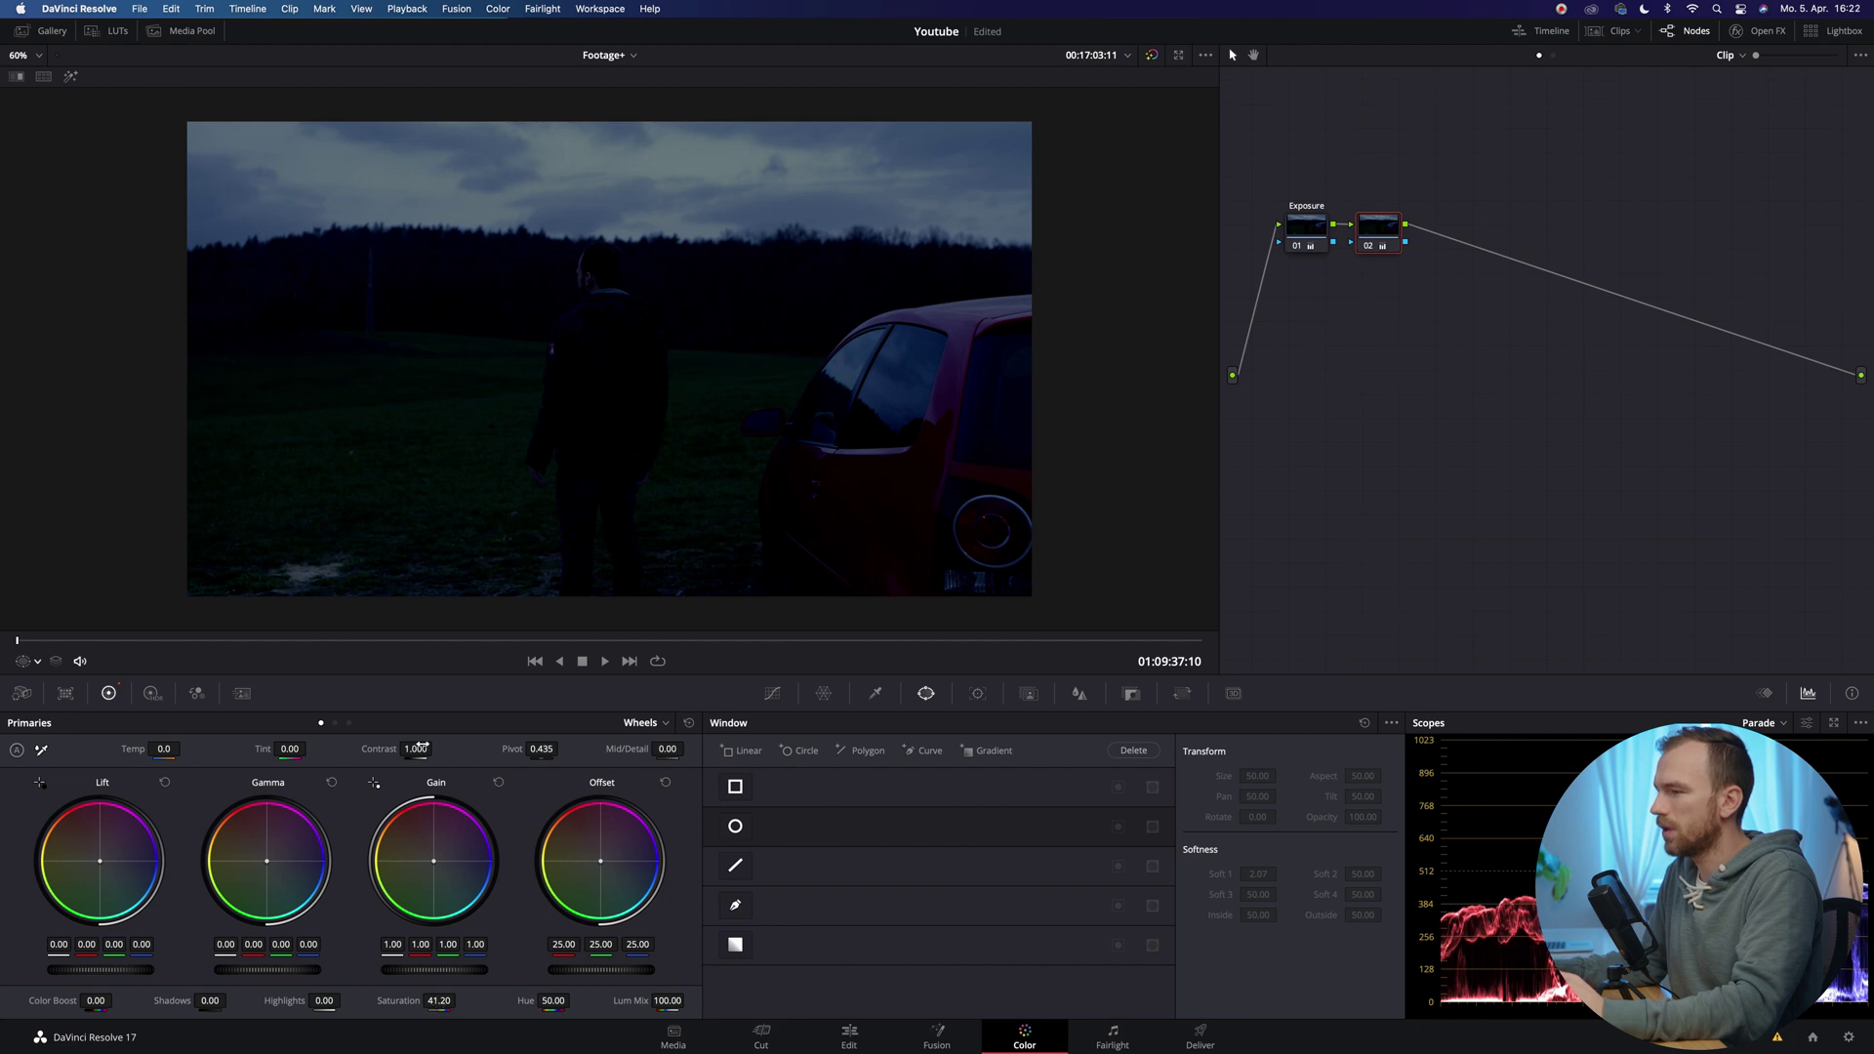
left_click_drag(416, 750, 388, 750)
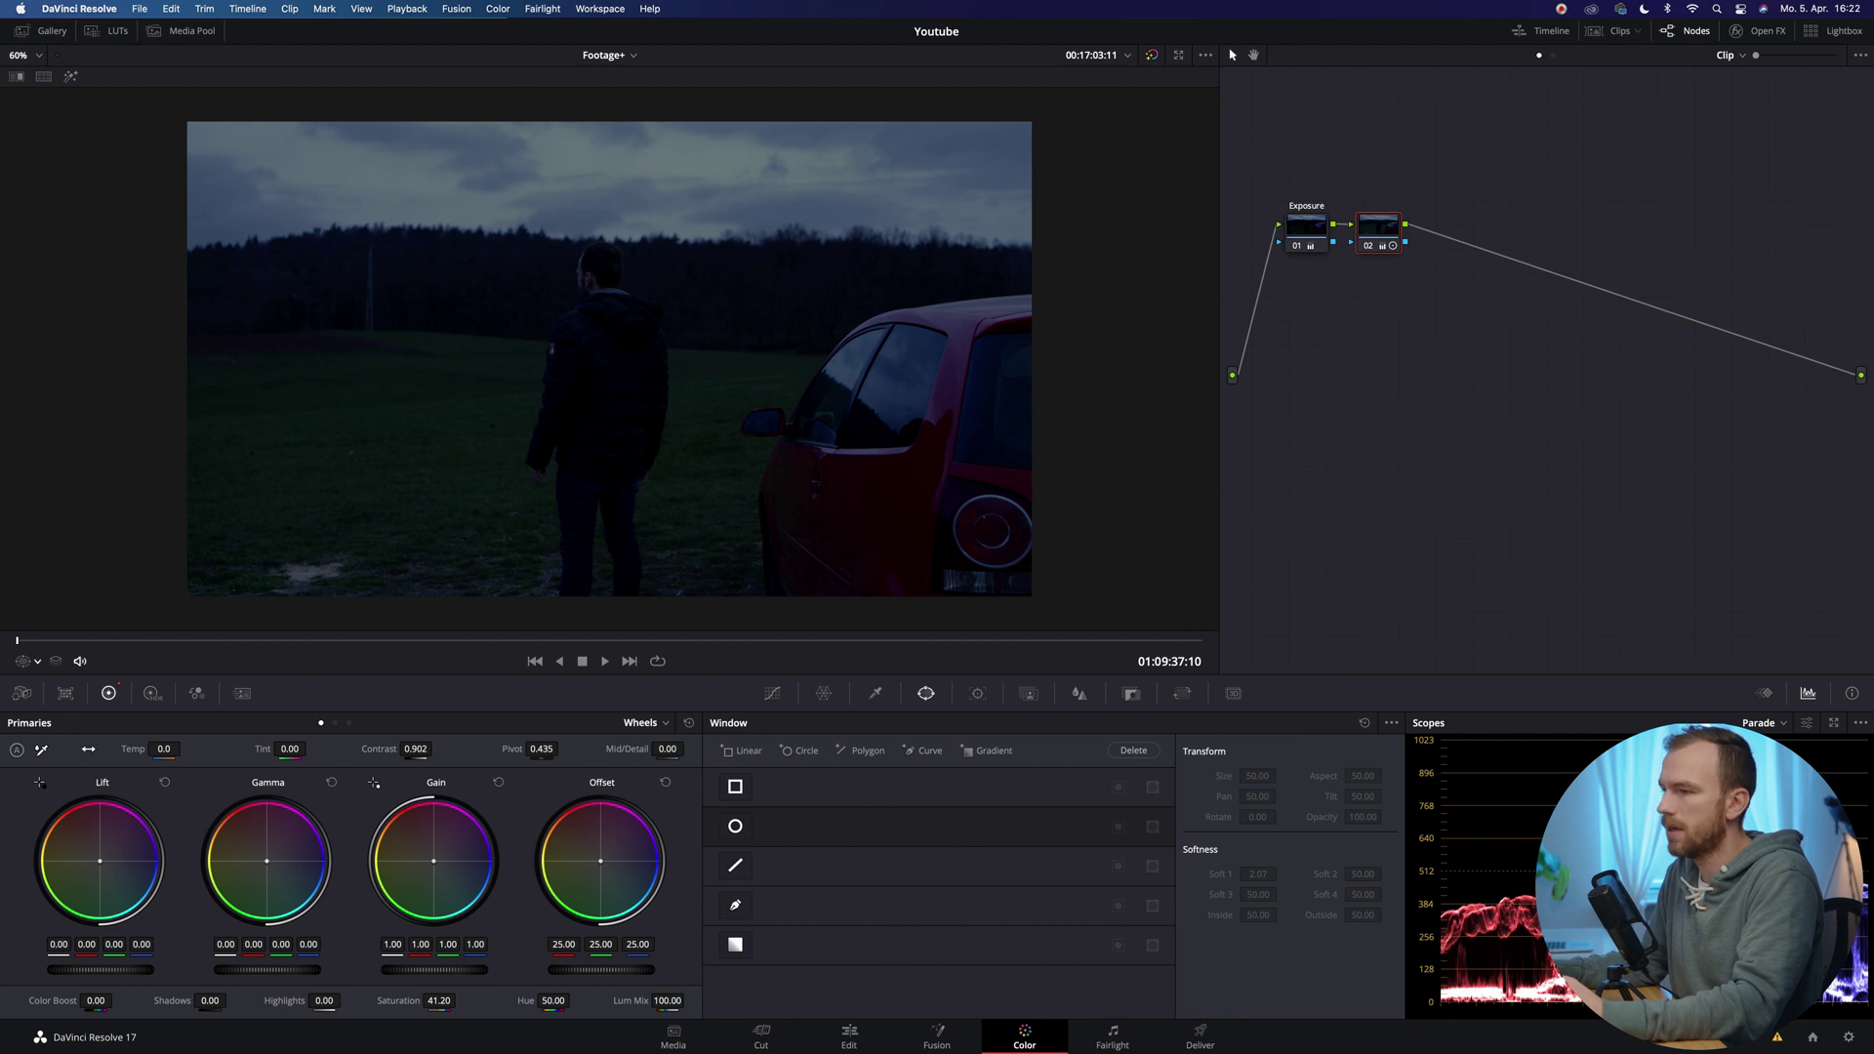
right_click(1423, 247)
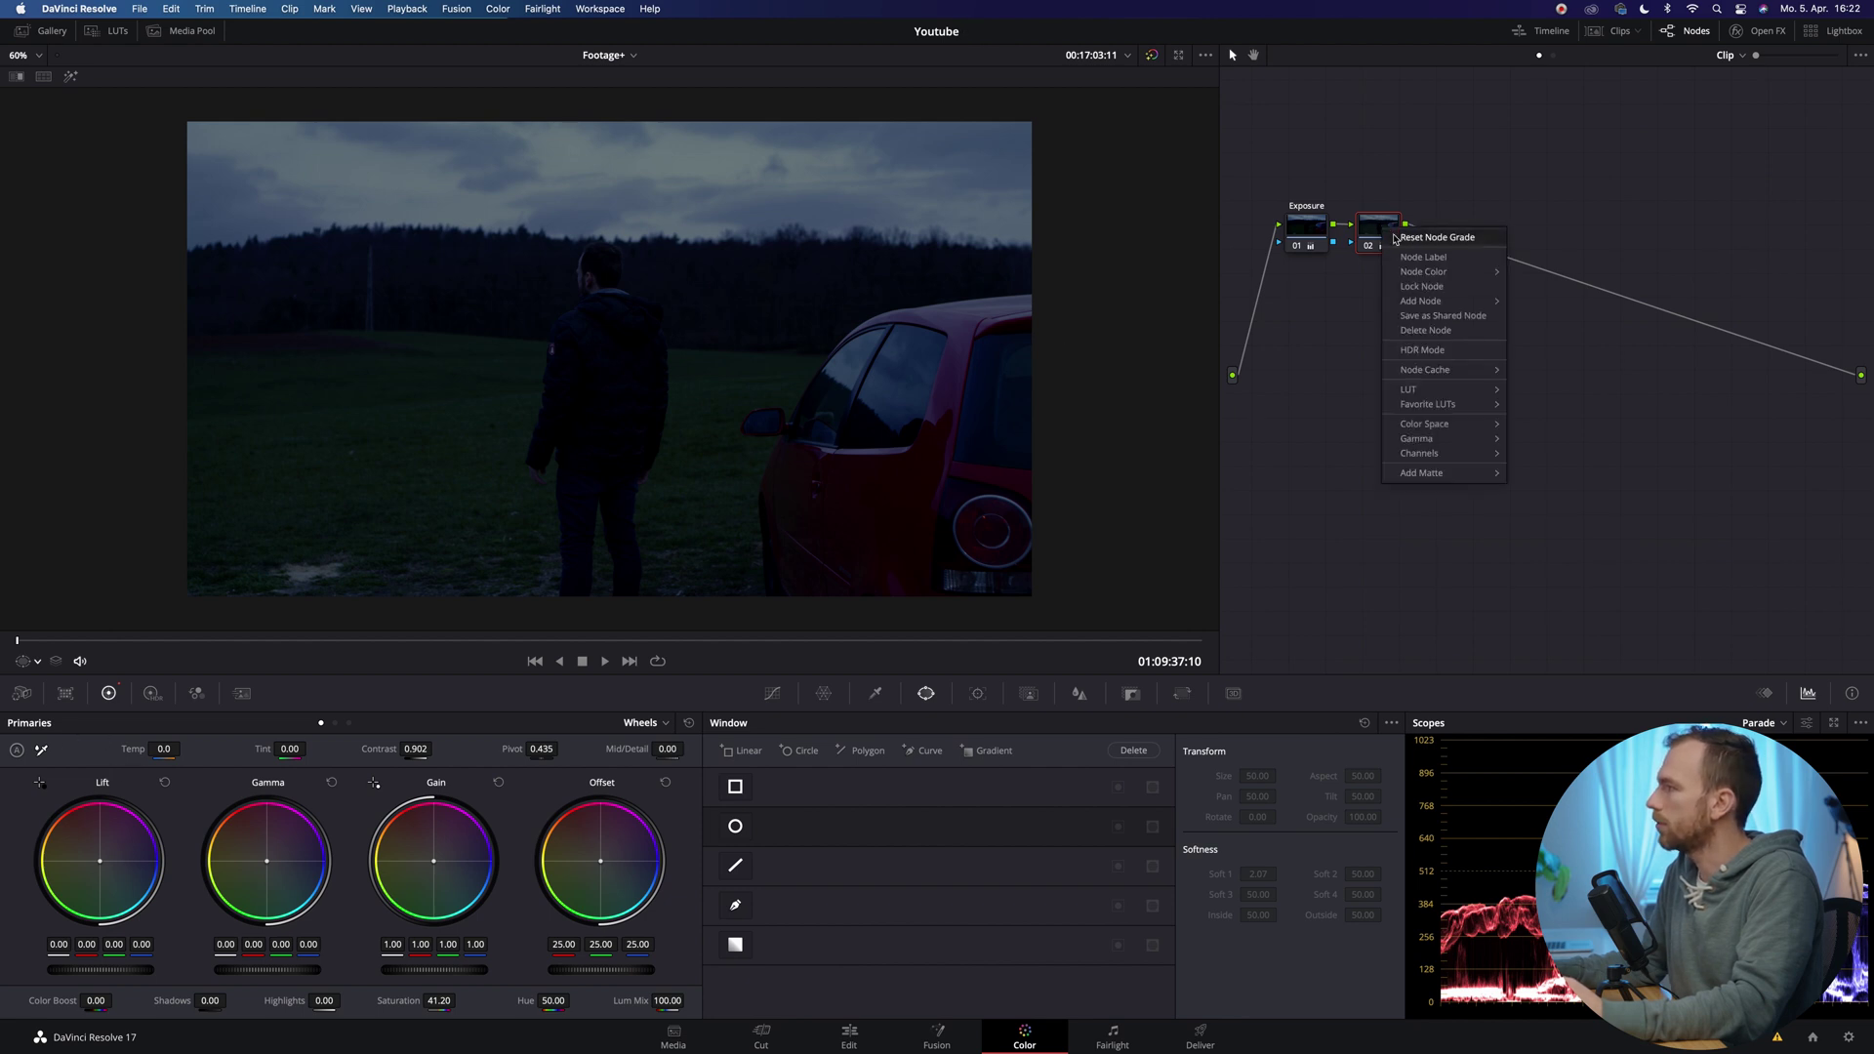
left_click(1426, 260)
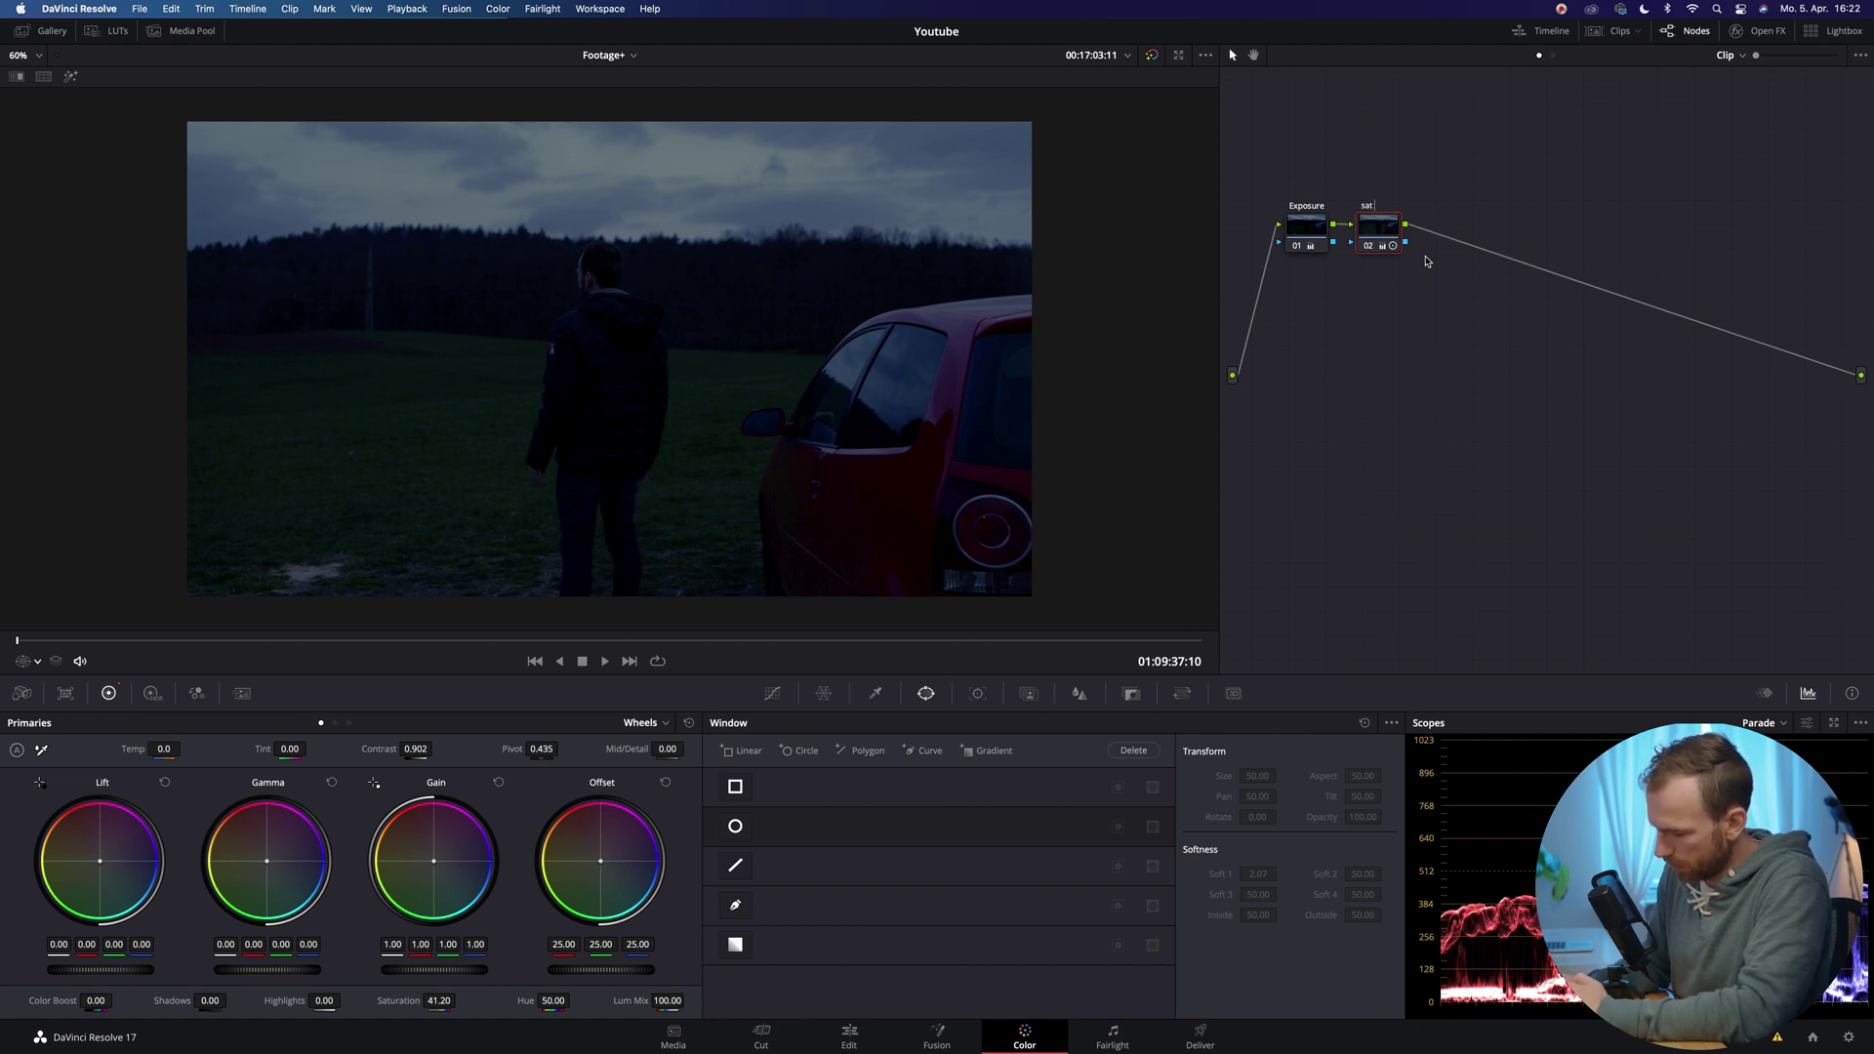
type("sat contrast")
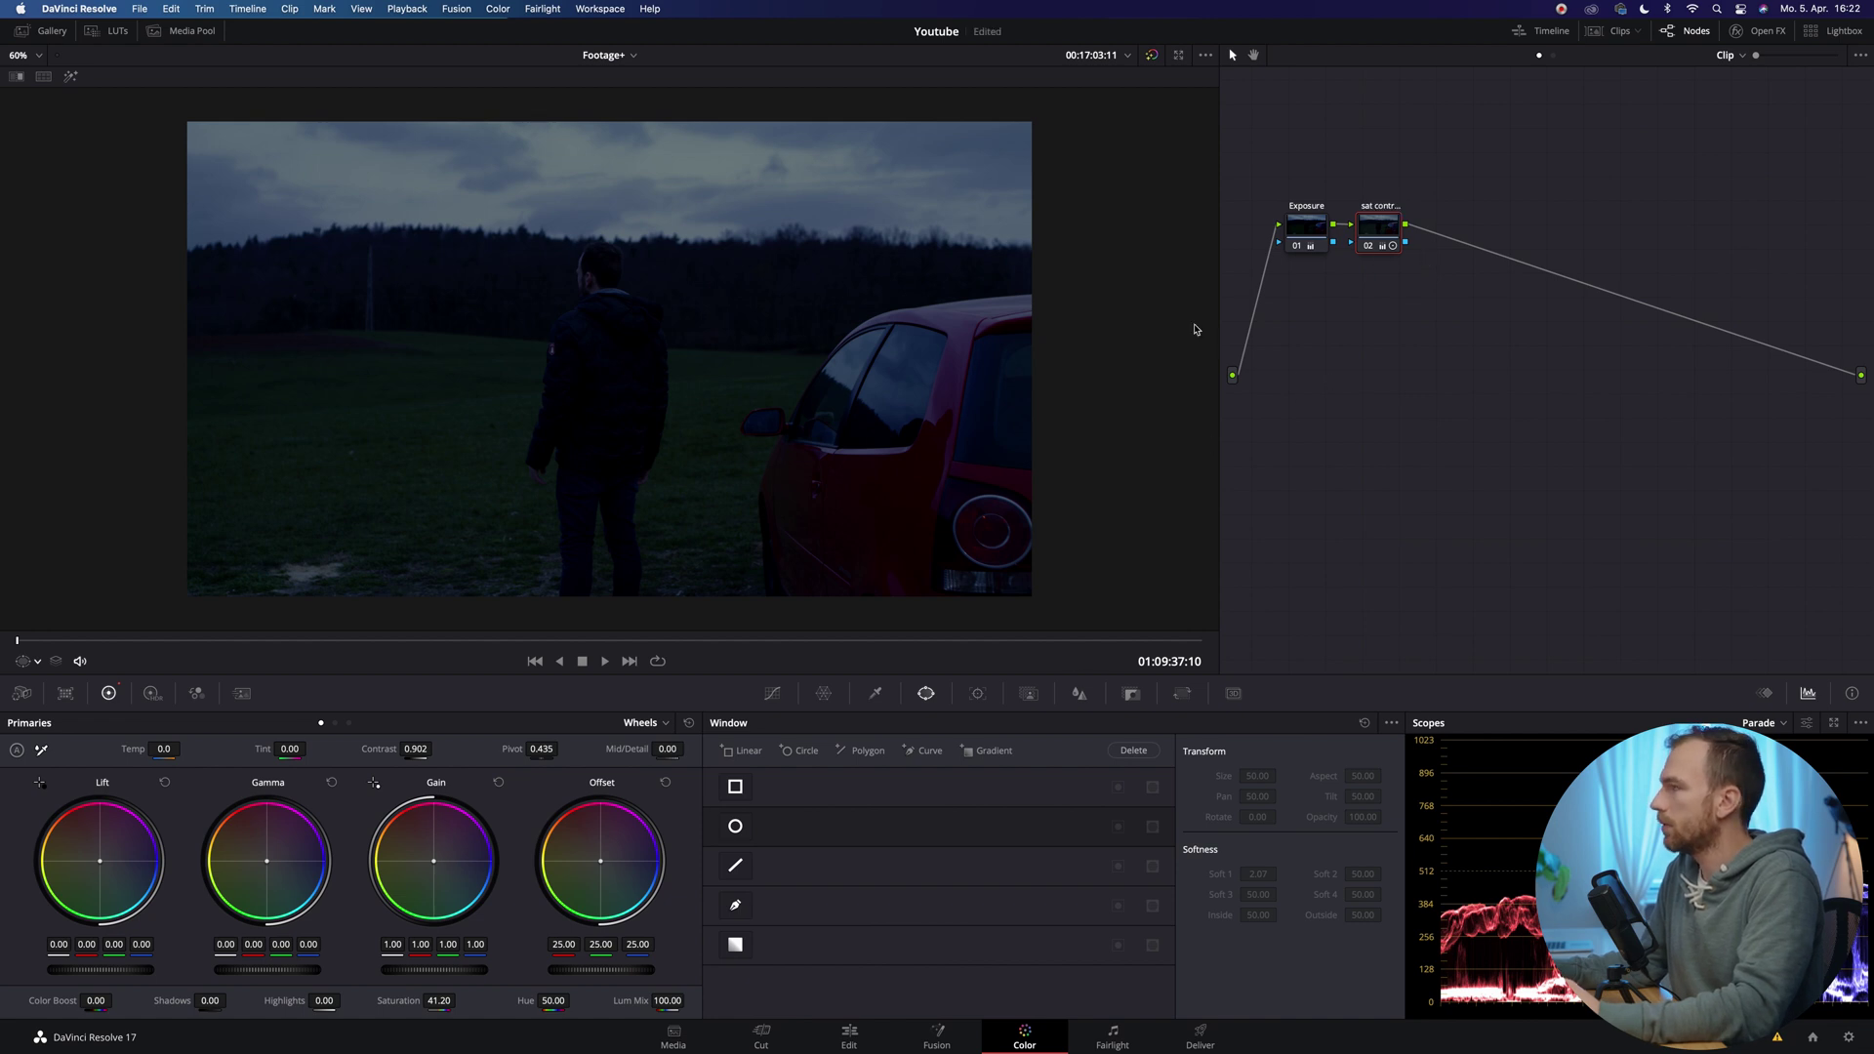
Step: Darken the Exposure node further to Offset -4.25 and Gamma -0.08
left_click(1296, 234)
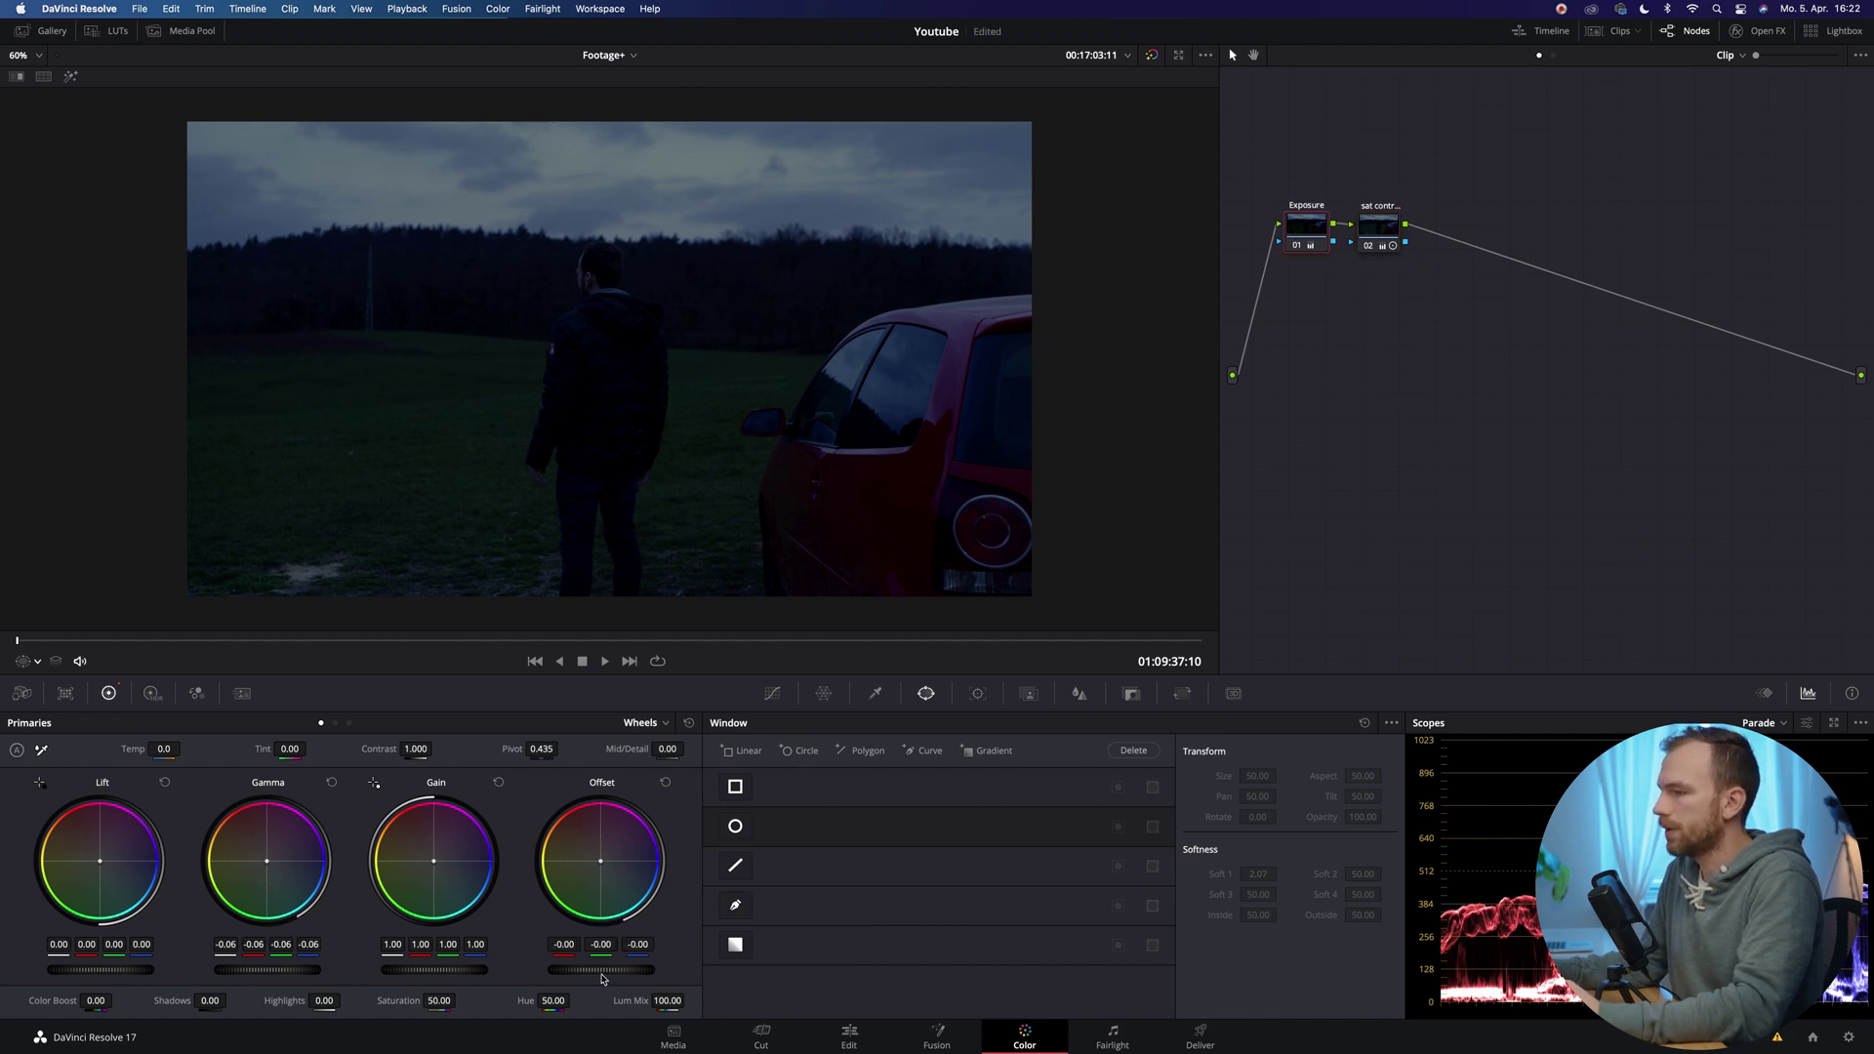
left_click_drag(625, 970, 458, 970)
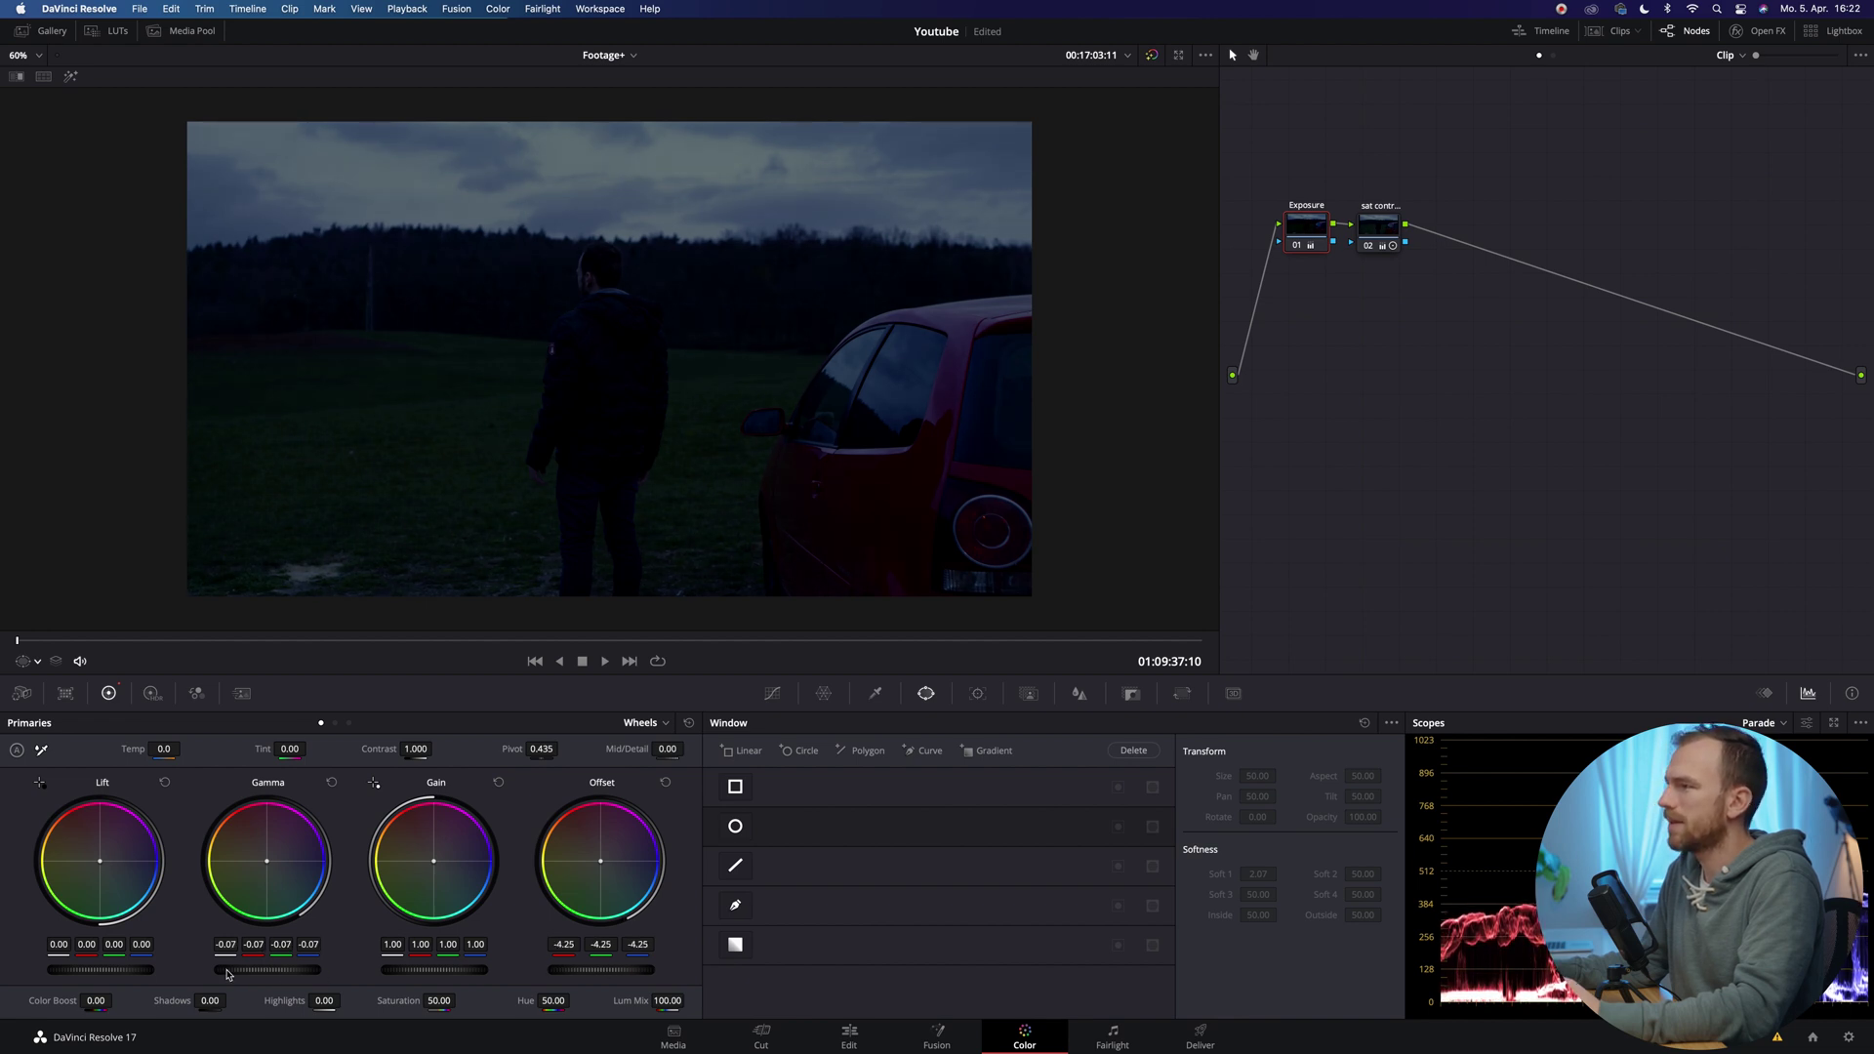
left_click_drag(275, 970, 268, 971)
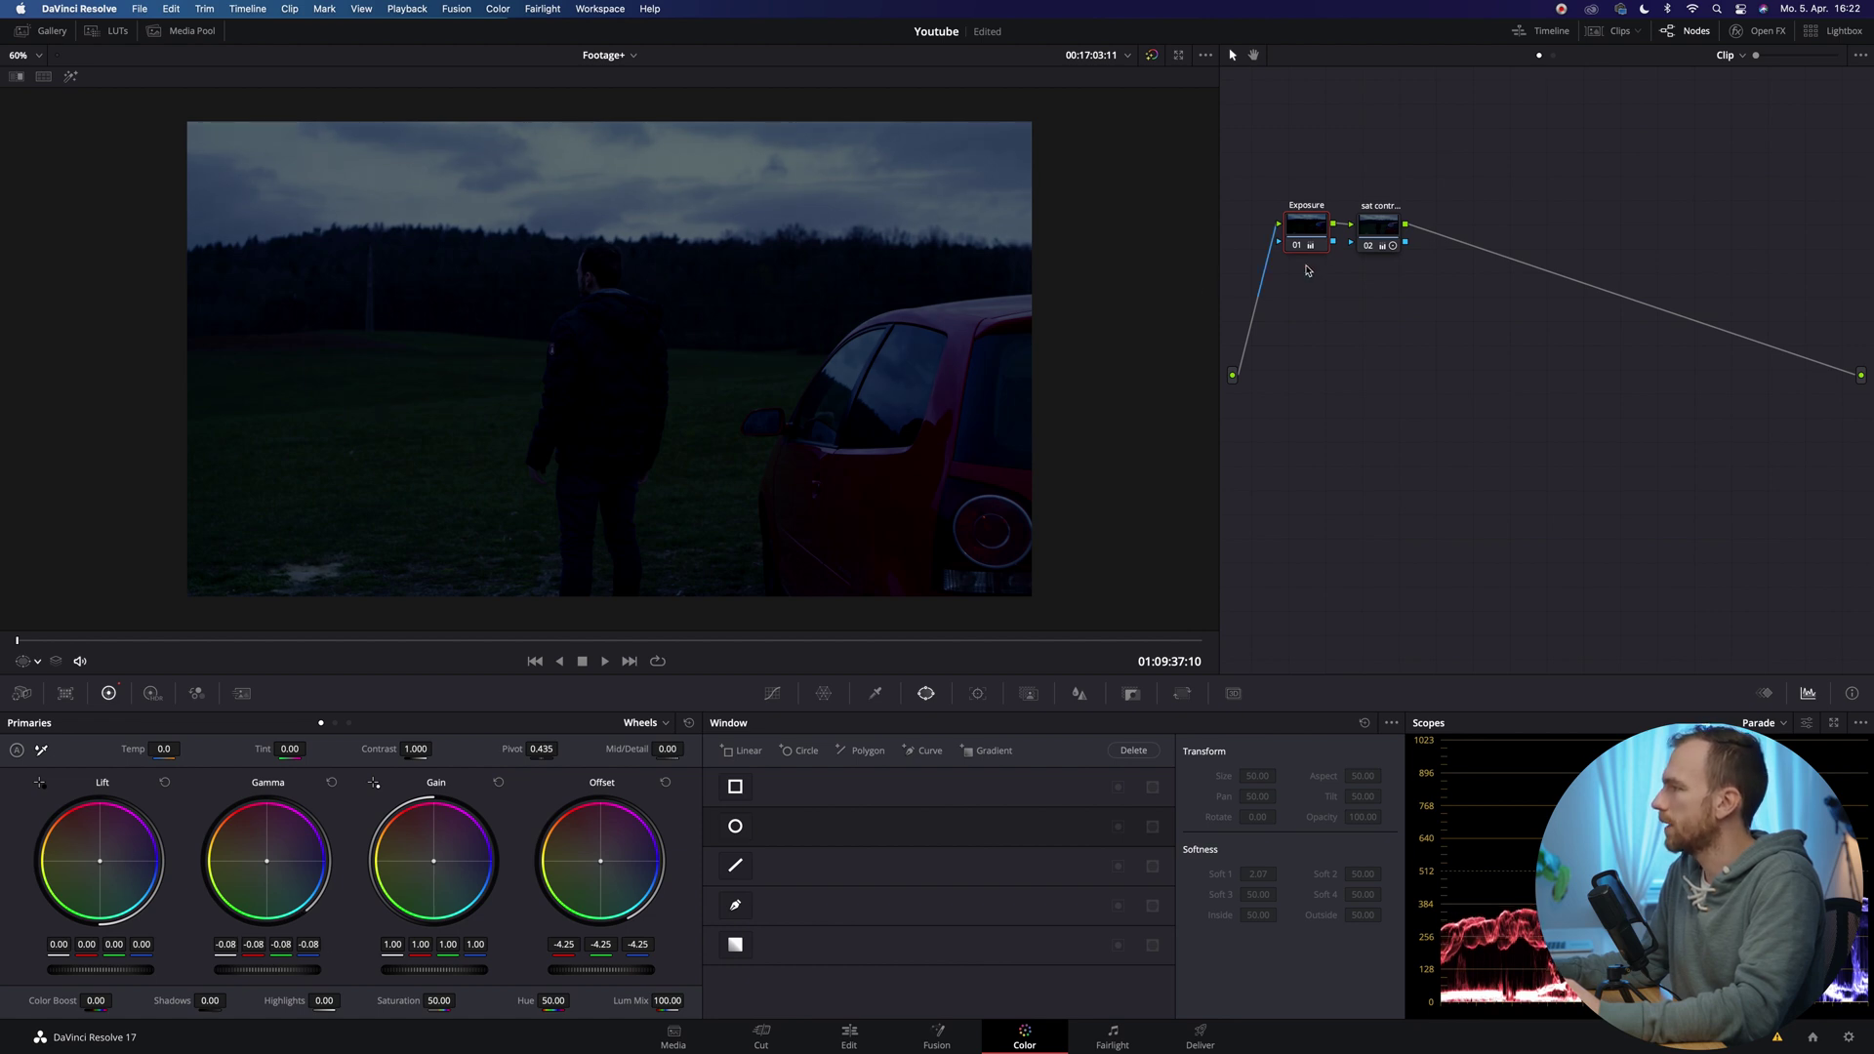
left_click(1375, 228)
Step: Add node 03 labelled 'Blue look' and cool its Temp to -1100
key("alt+s")
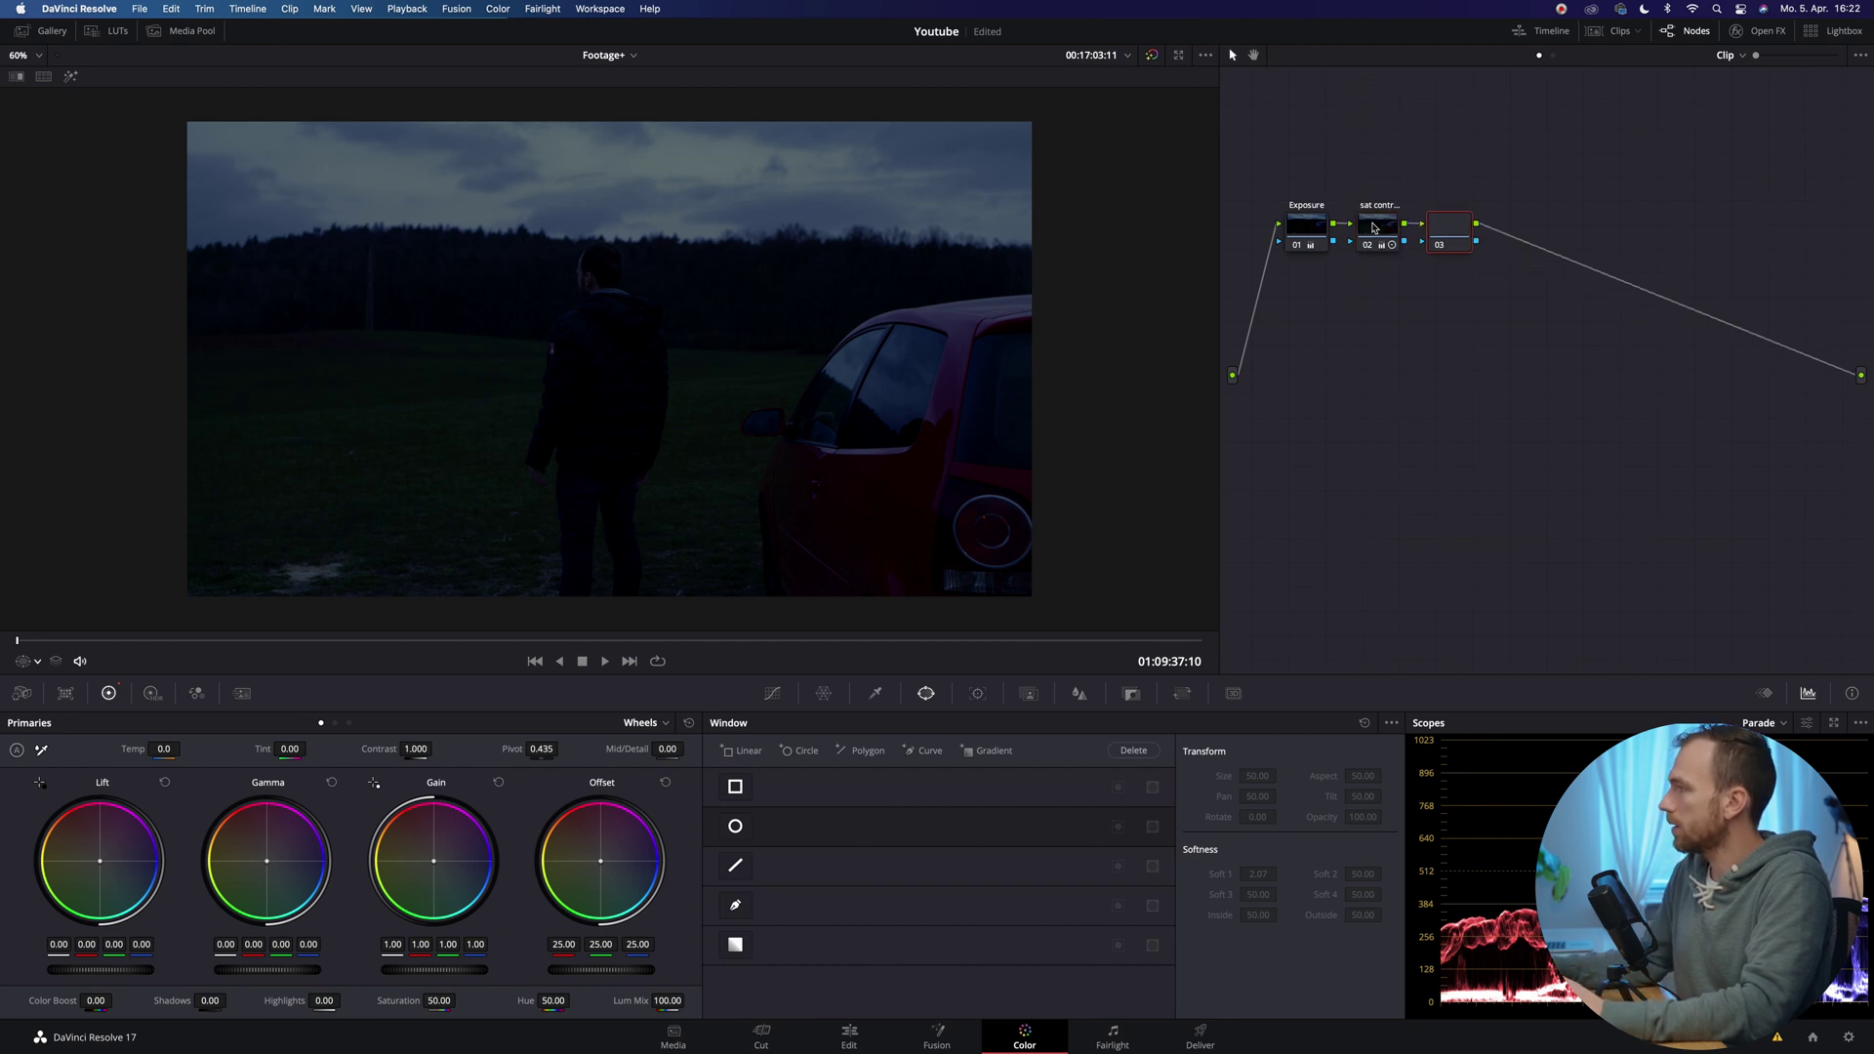
right_click(1458, 234)
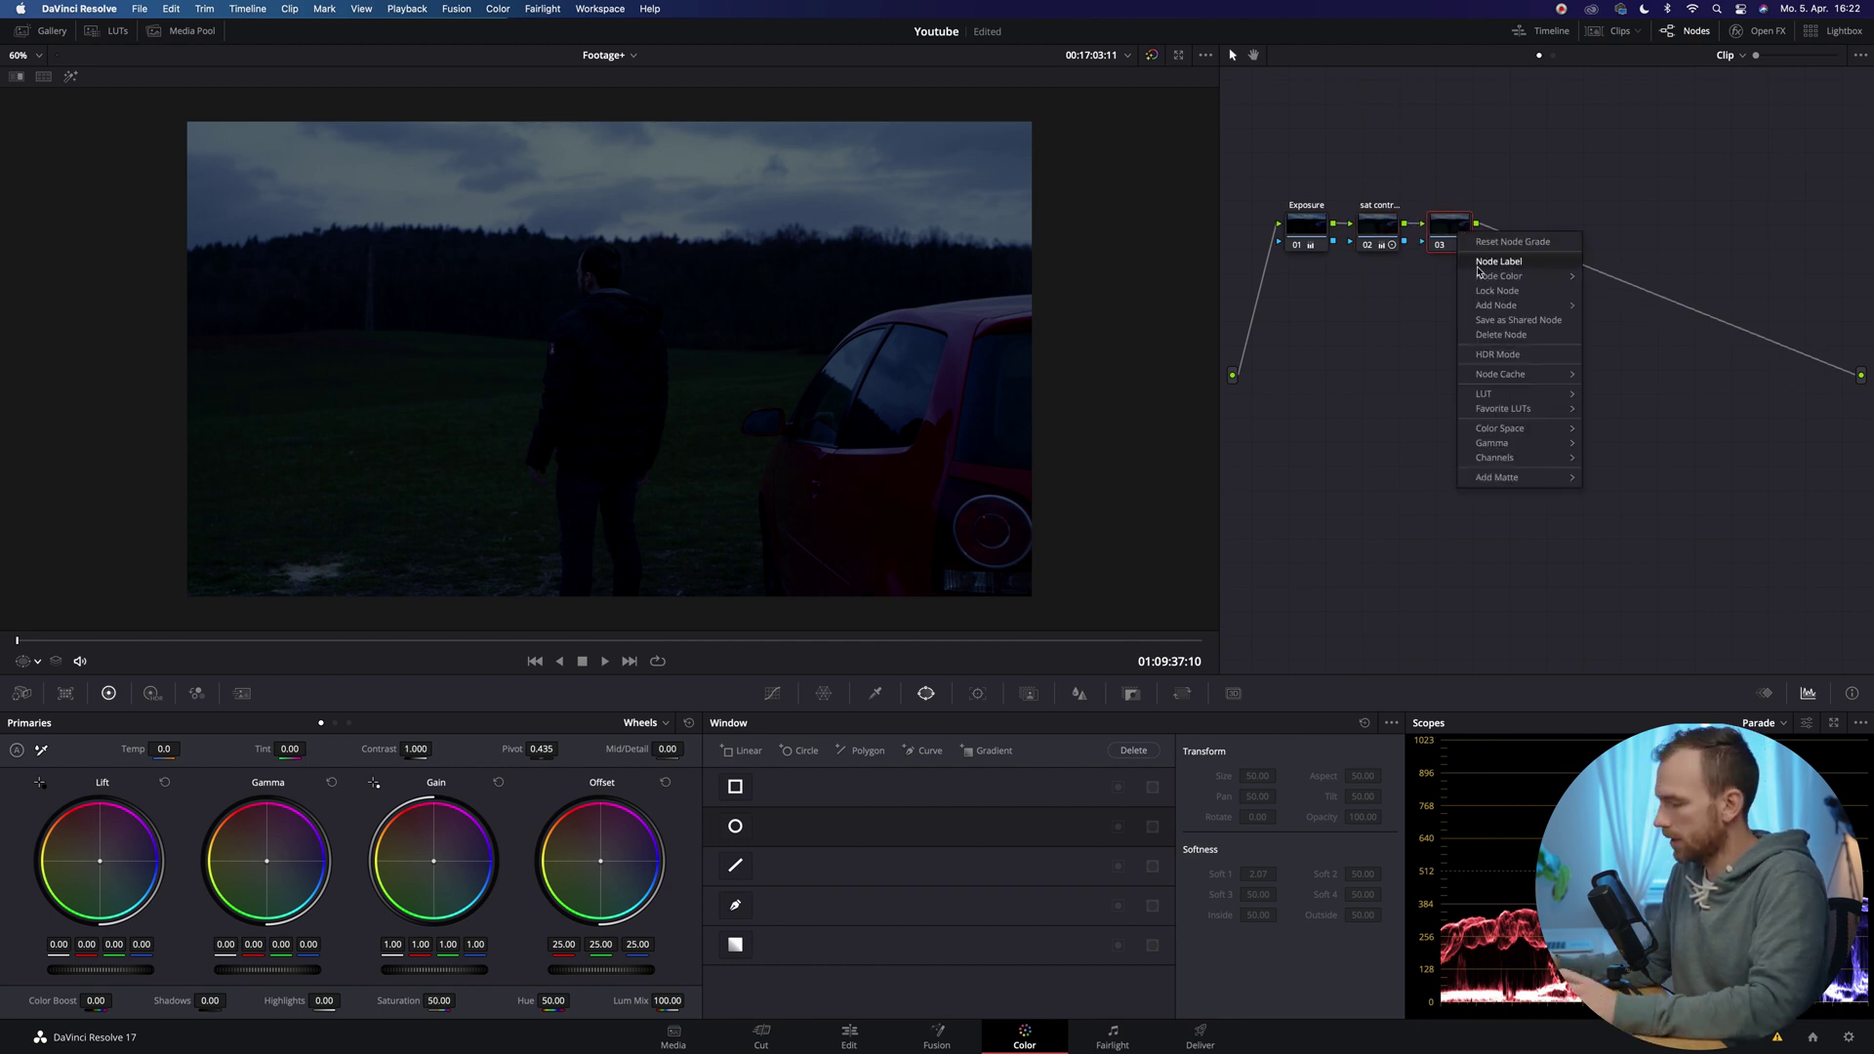
left_click(1479, 272)
type("Blu")
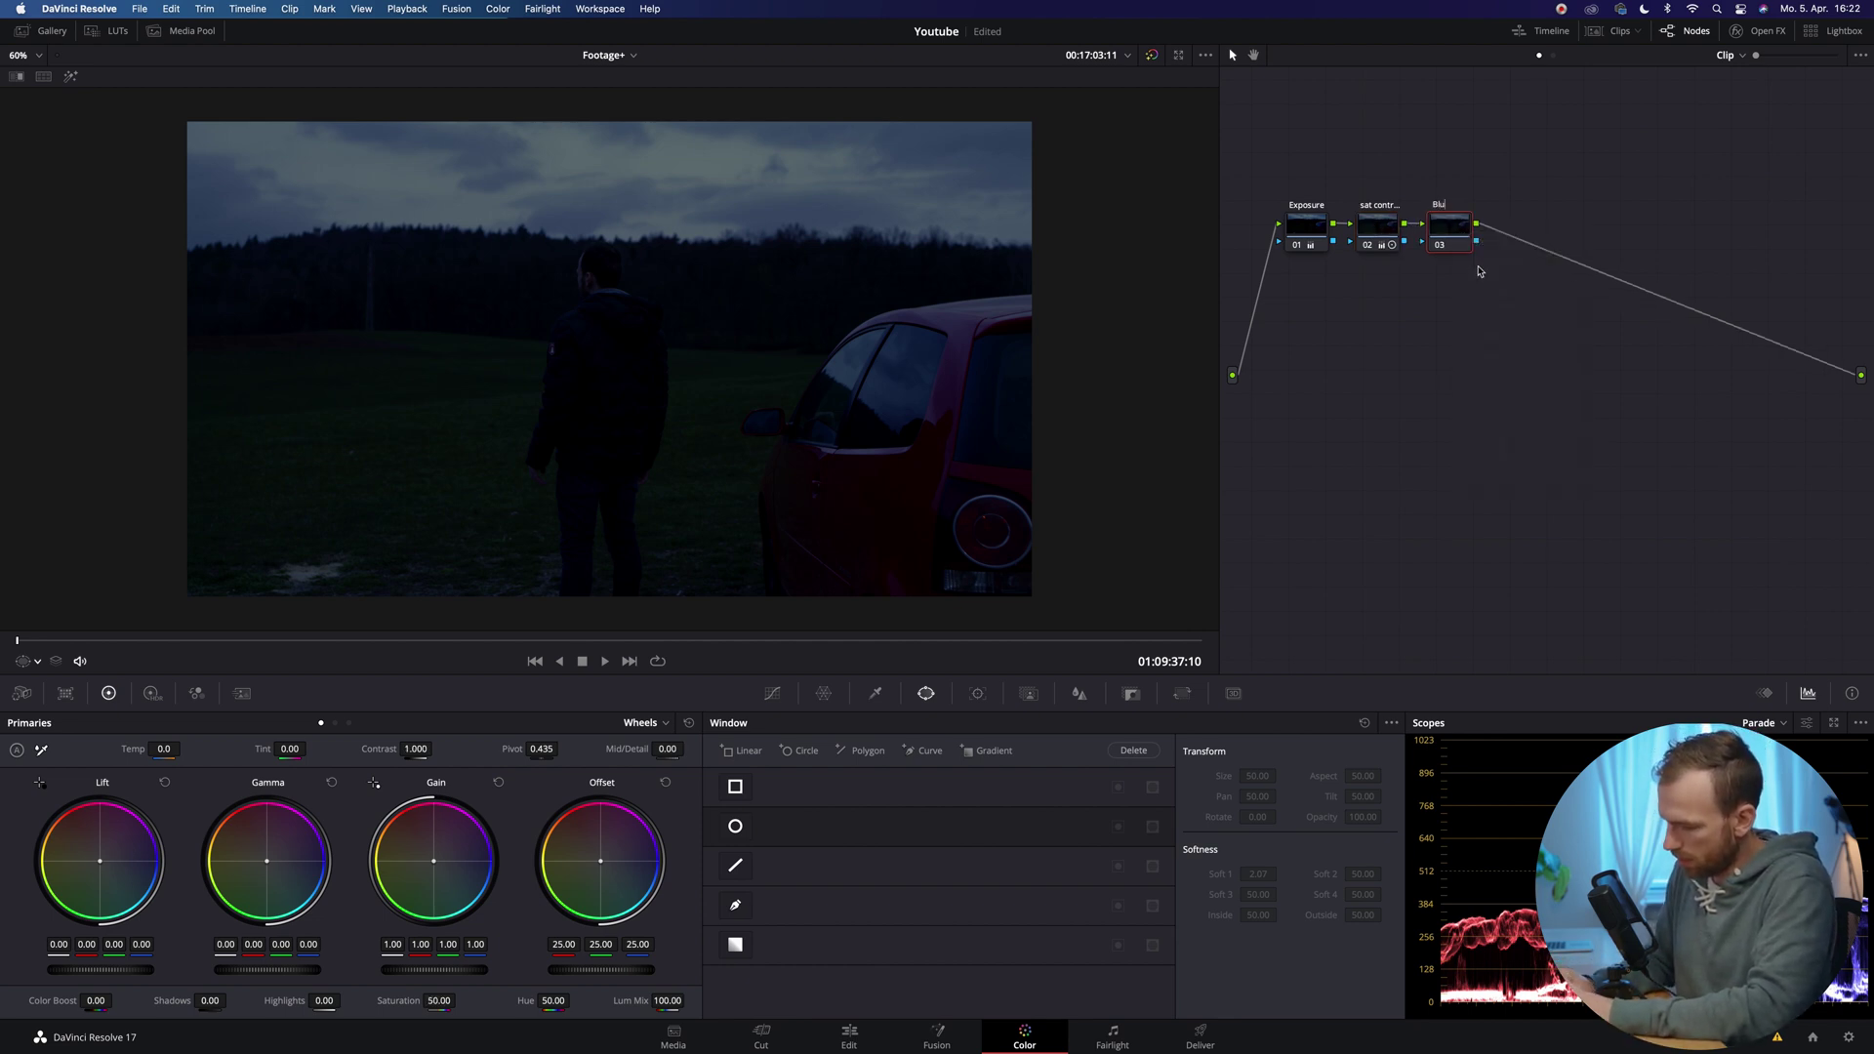
type("e lo")
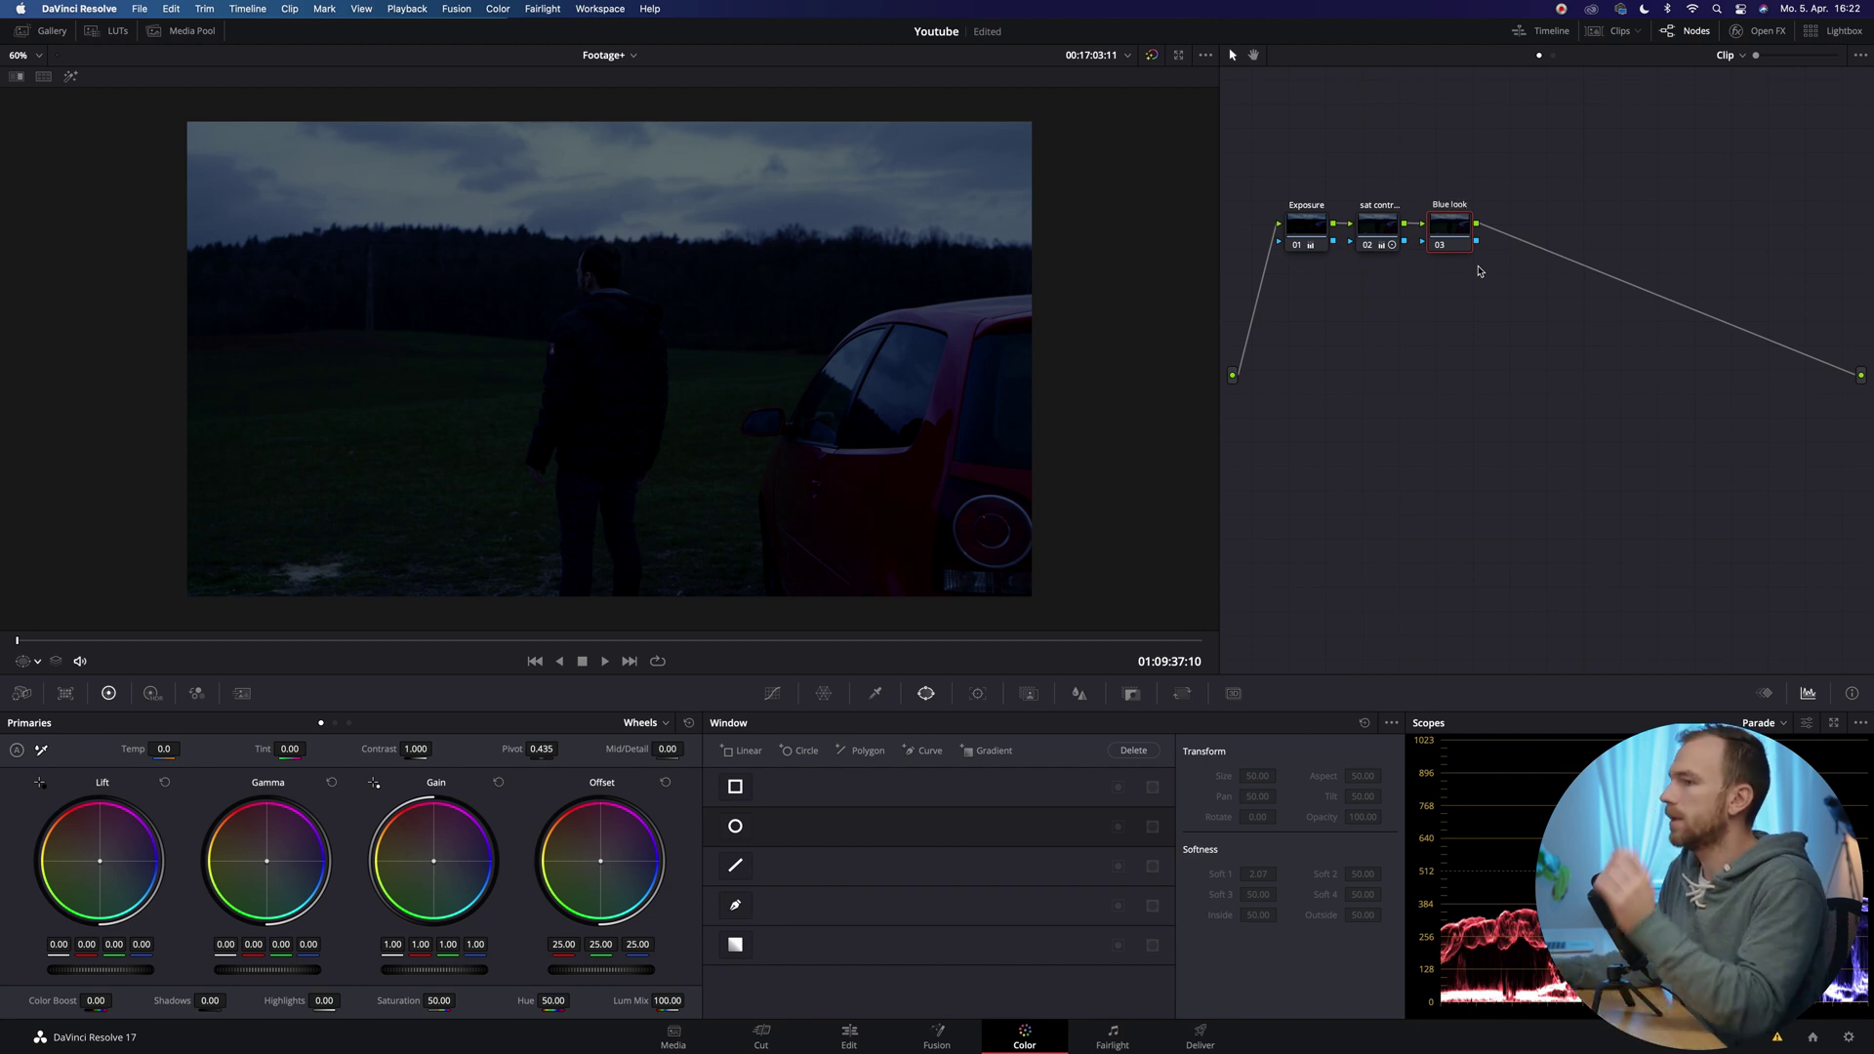
type("ok")
left_click_drag(164, 748, 117, 749)
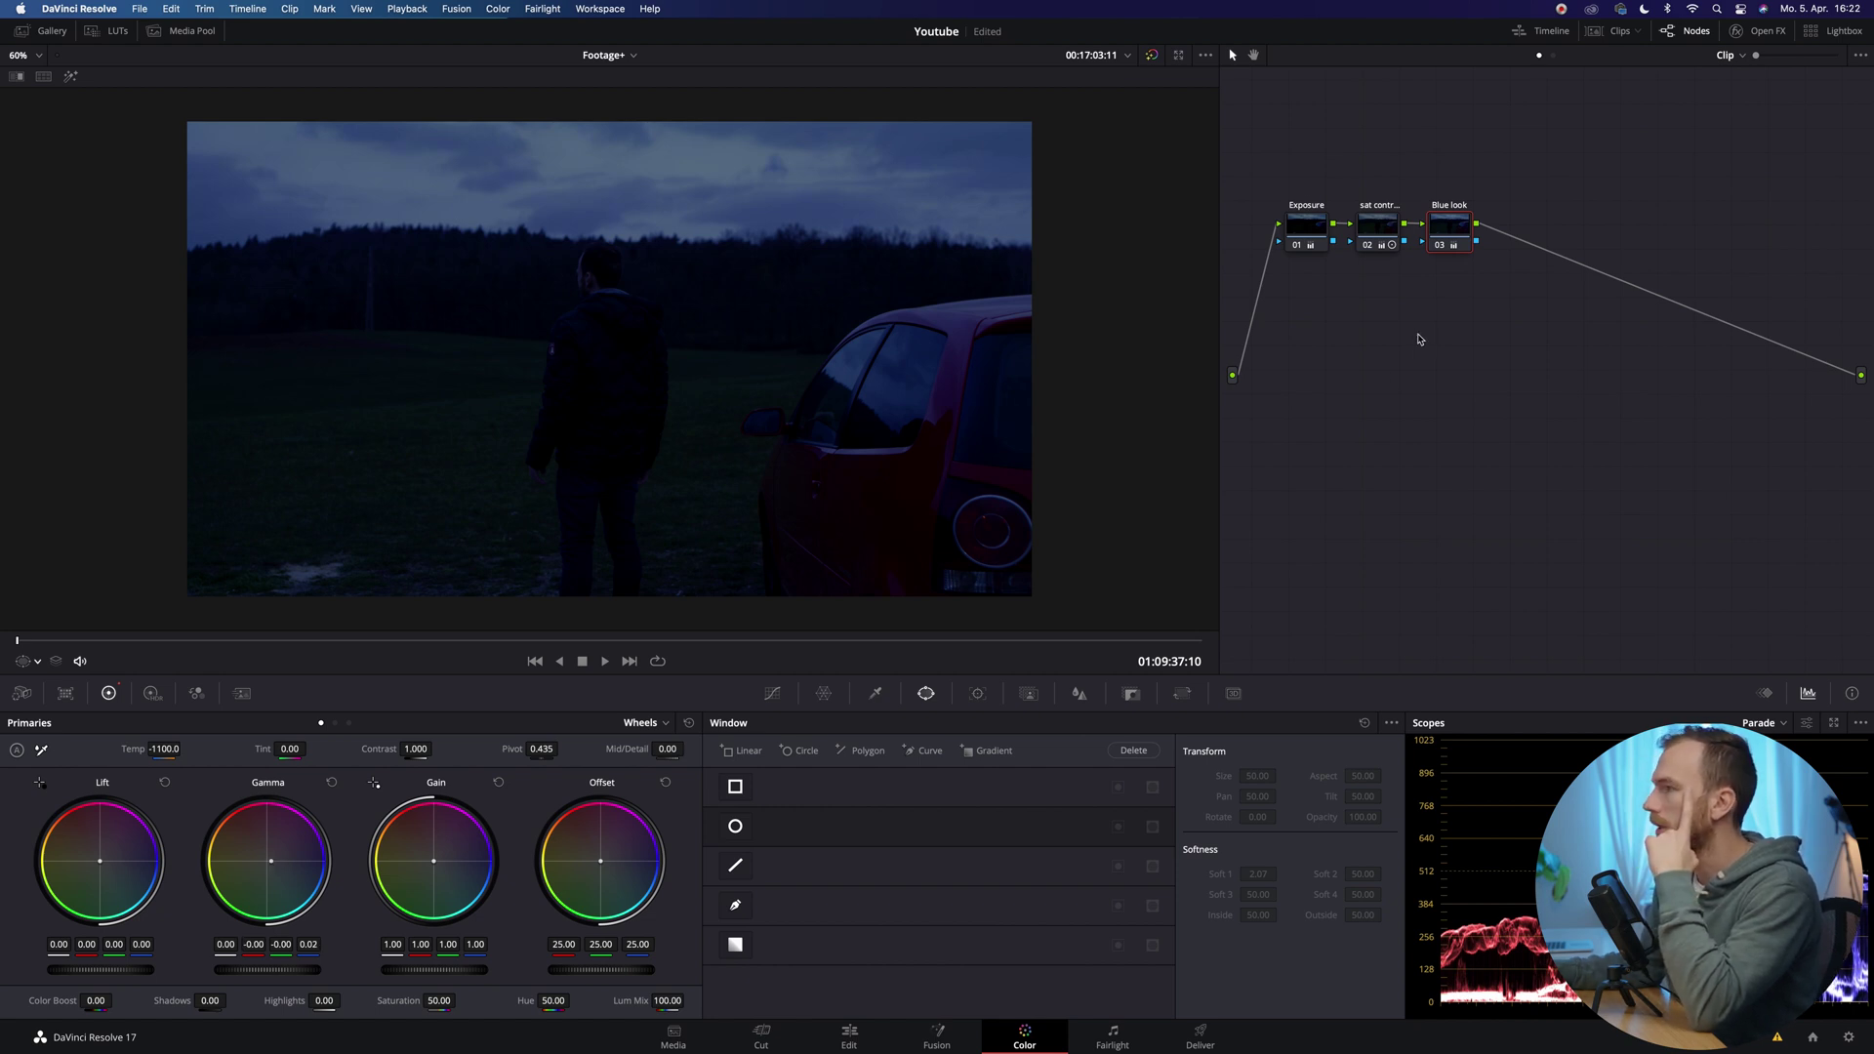
right_click(1456, 228)
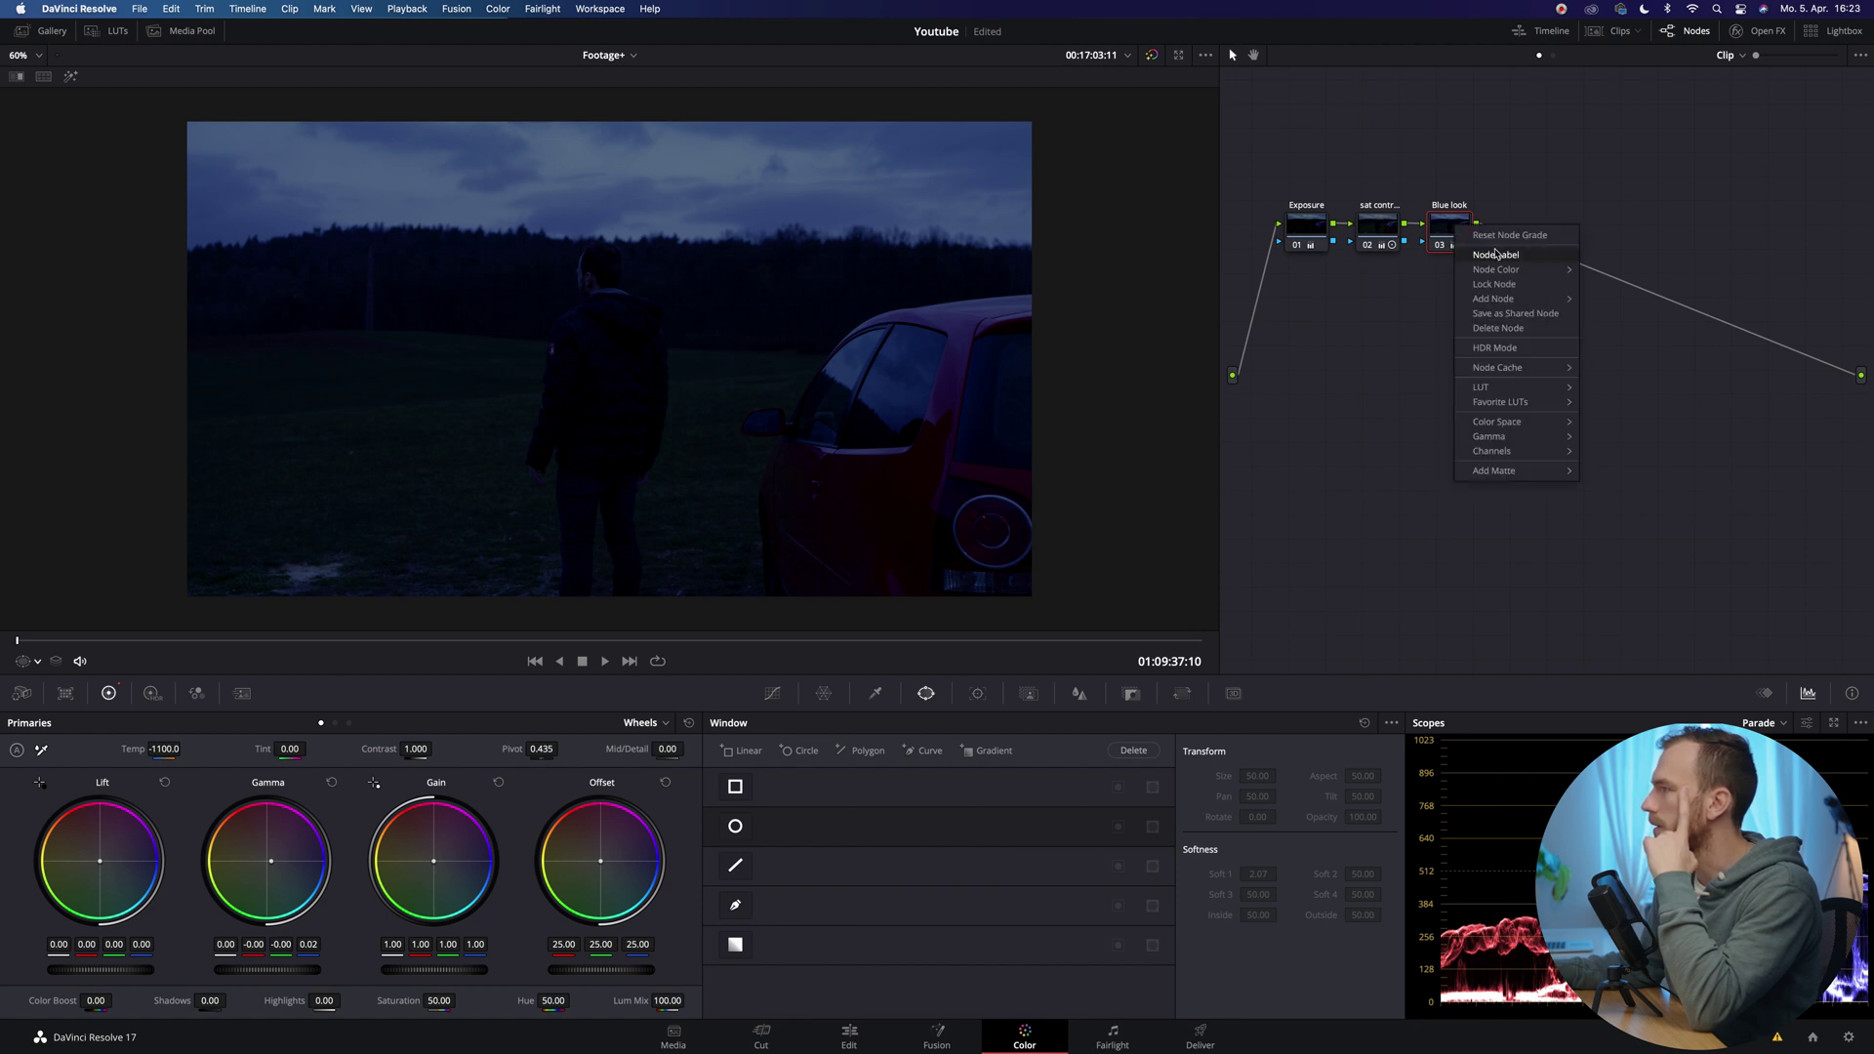
left_click(1499, 200)
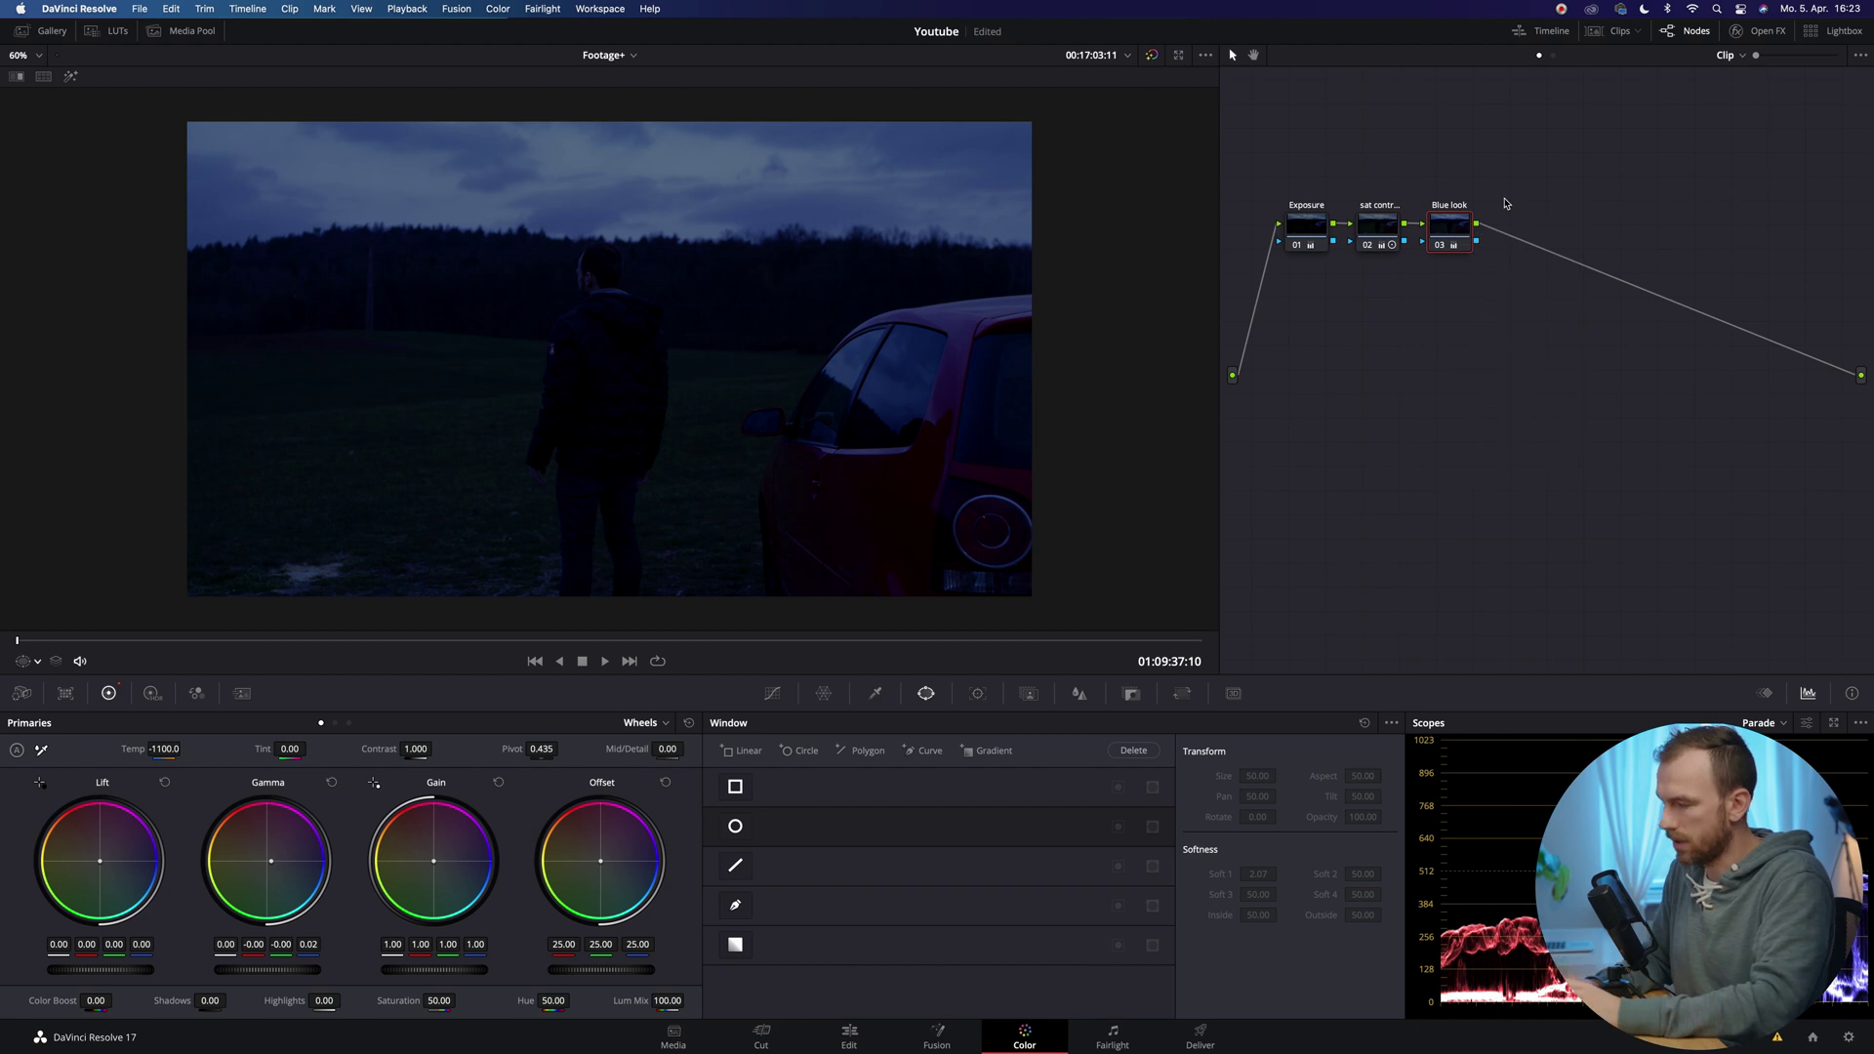
Step: Add node 04 'Lum vs sat' and drop the Lum vs Sat curve's shadow point to 0.49
right_click(1506, 203)
left_click(1569, 256)
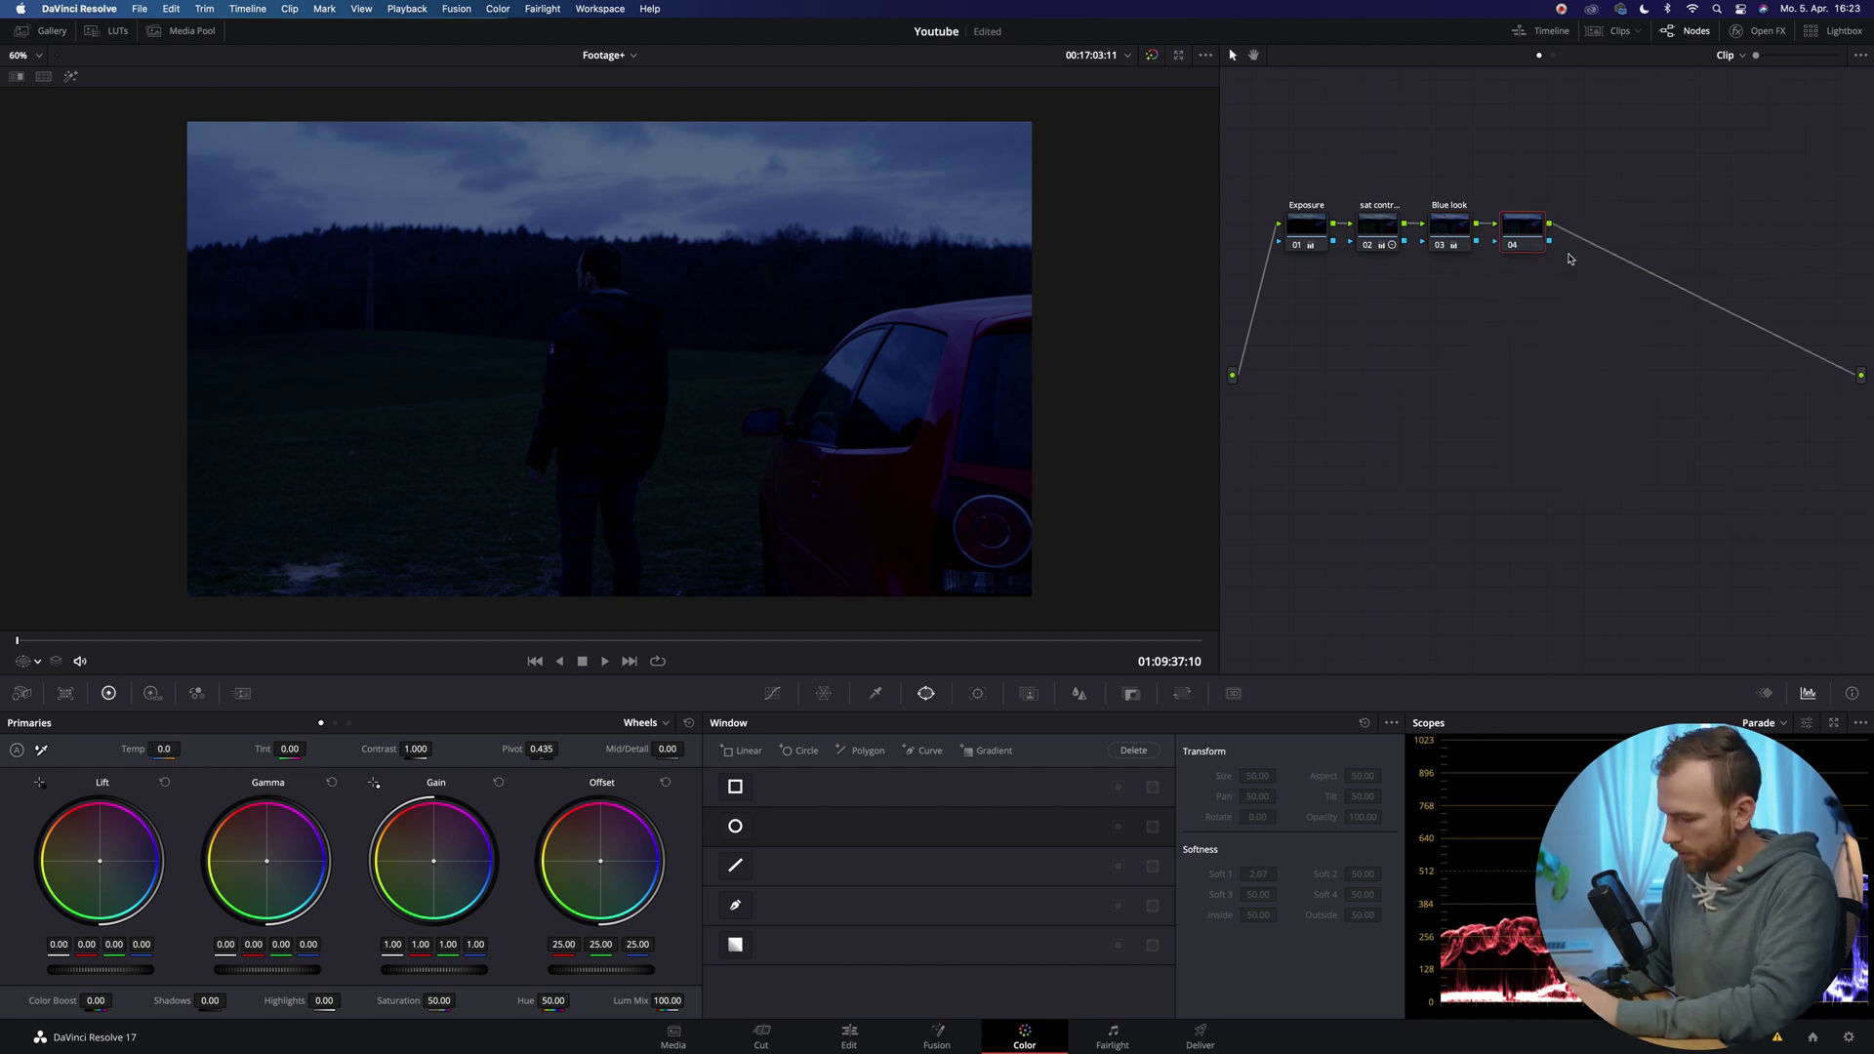
type("Lum vs sat")
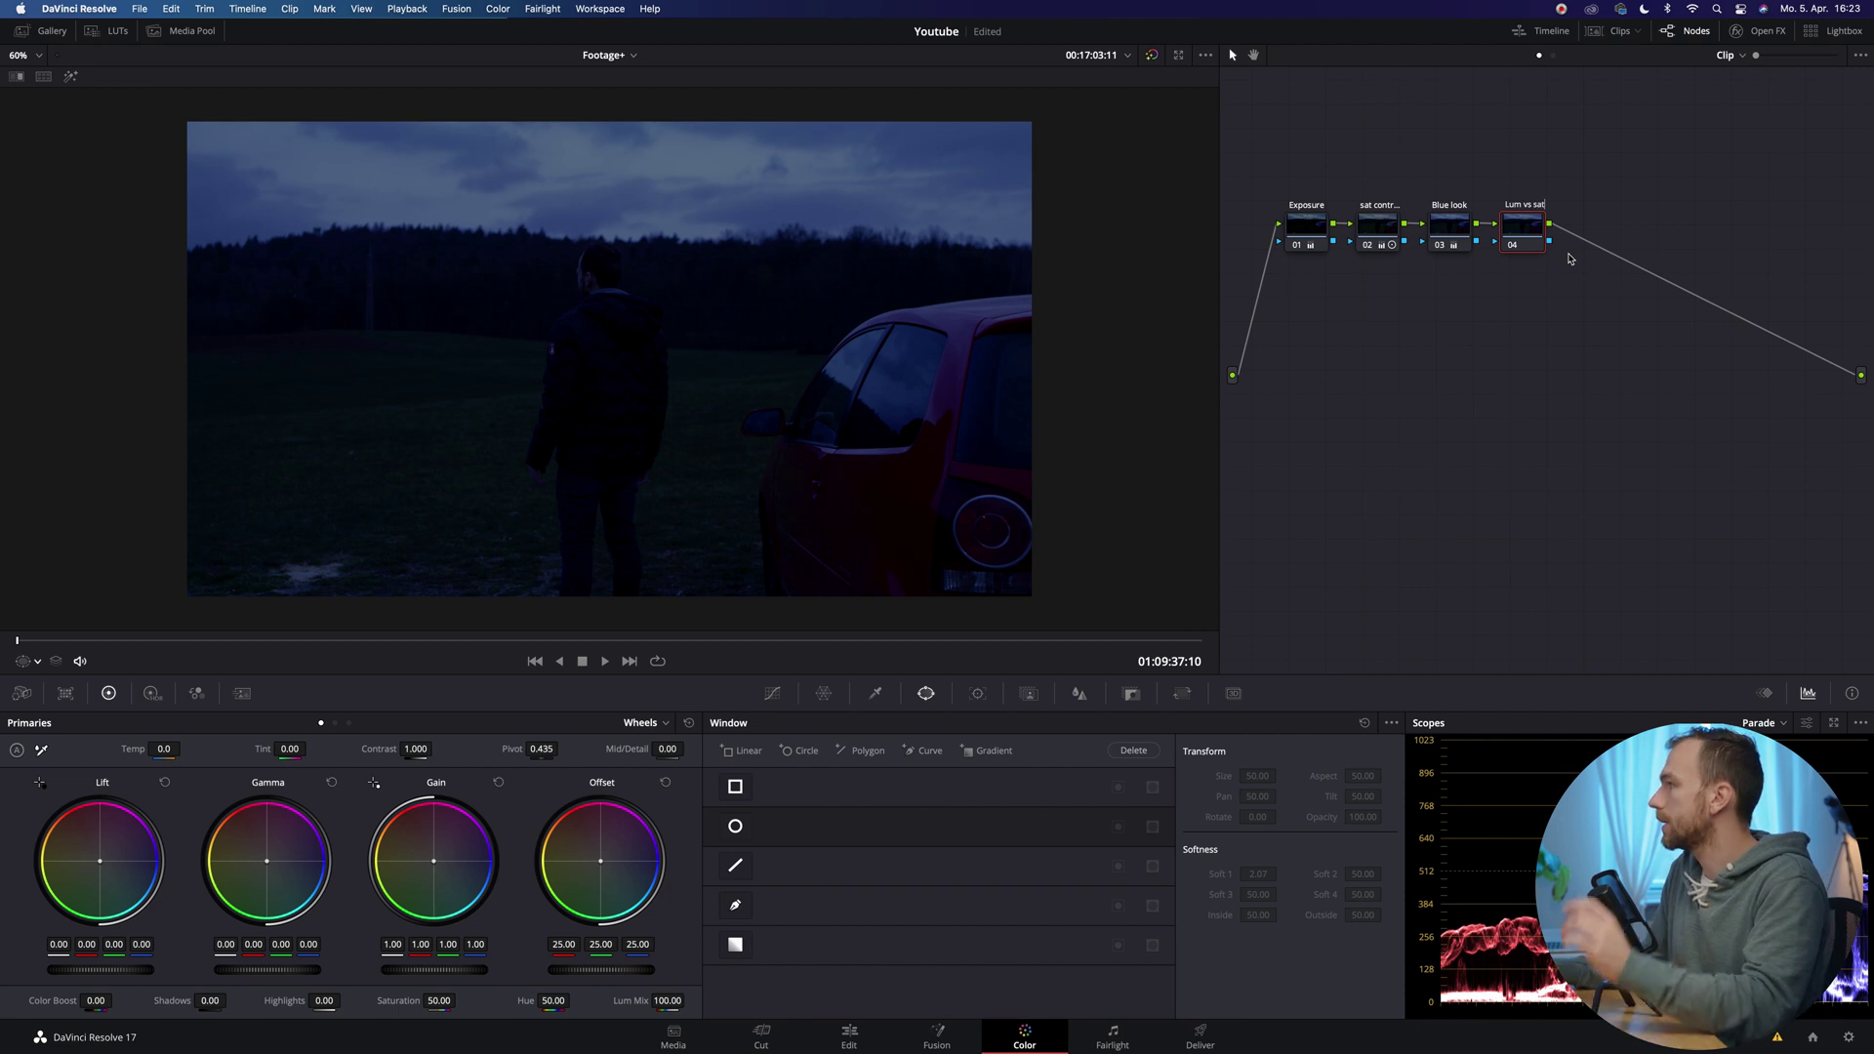
key("Return")
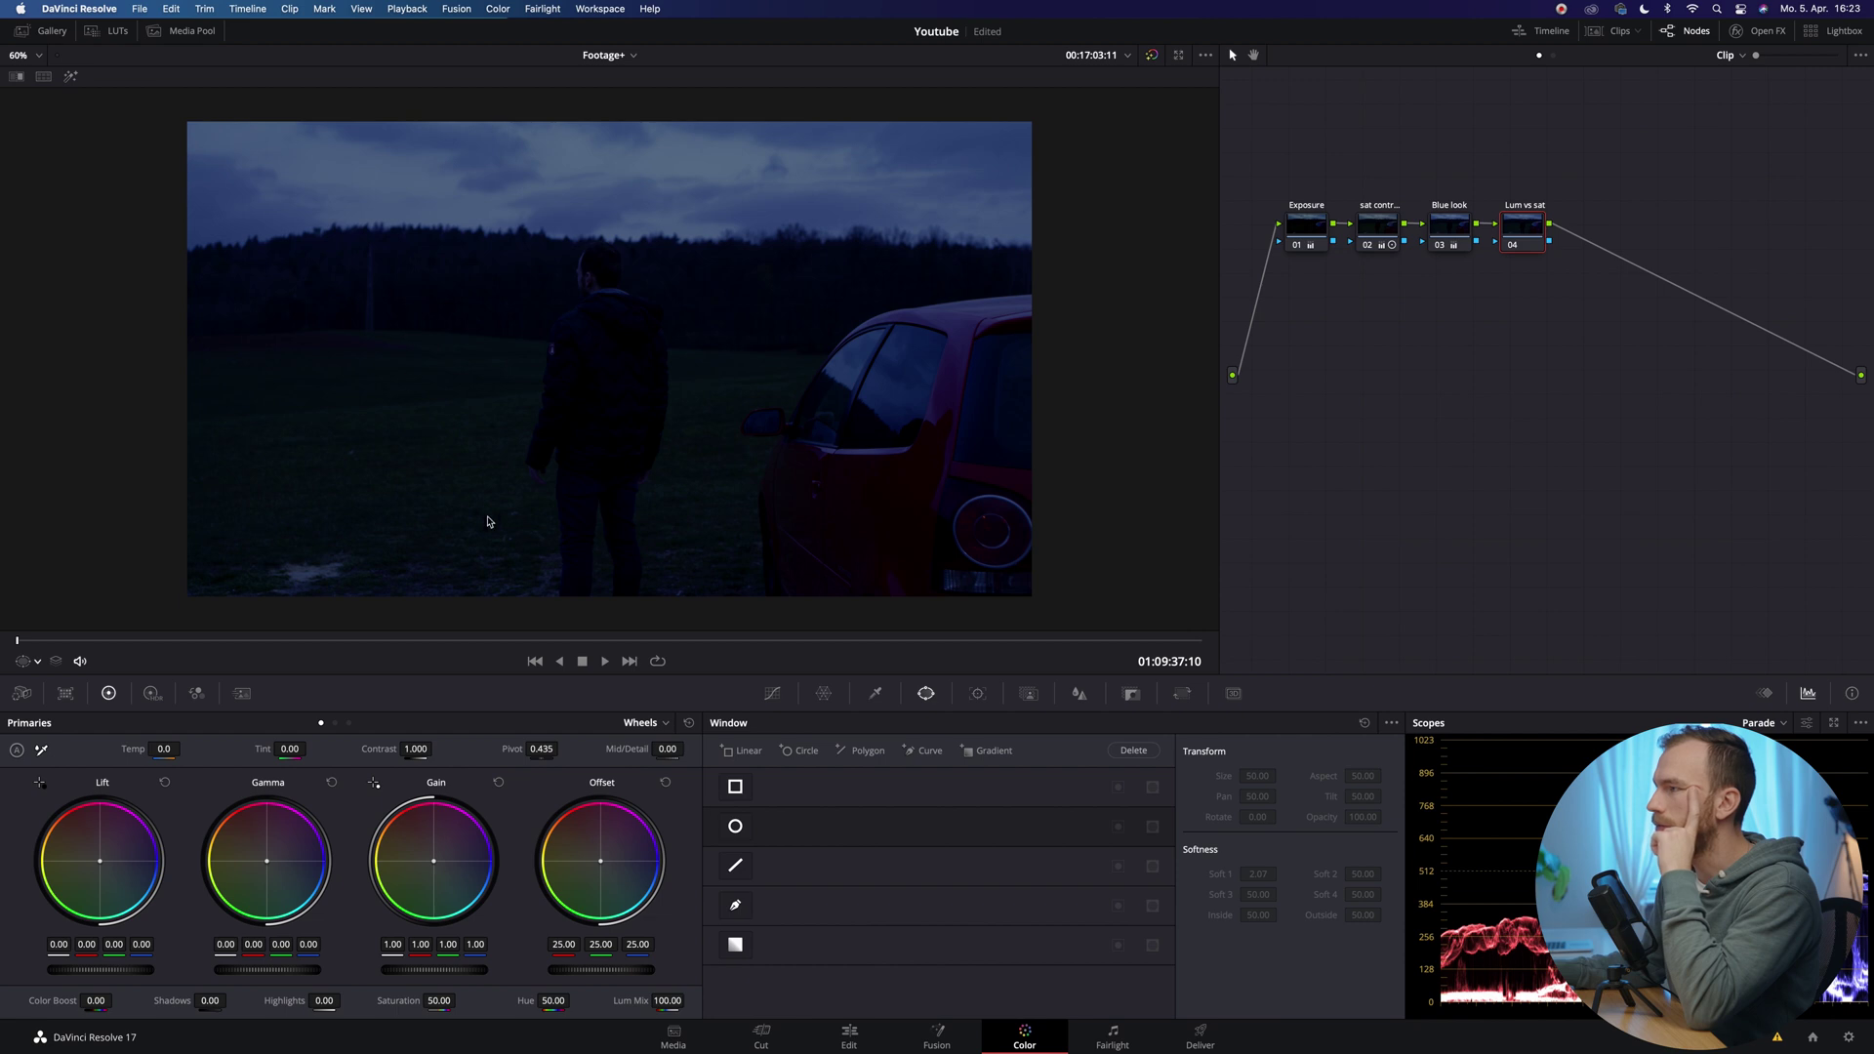
left_click(787, 697)
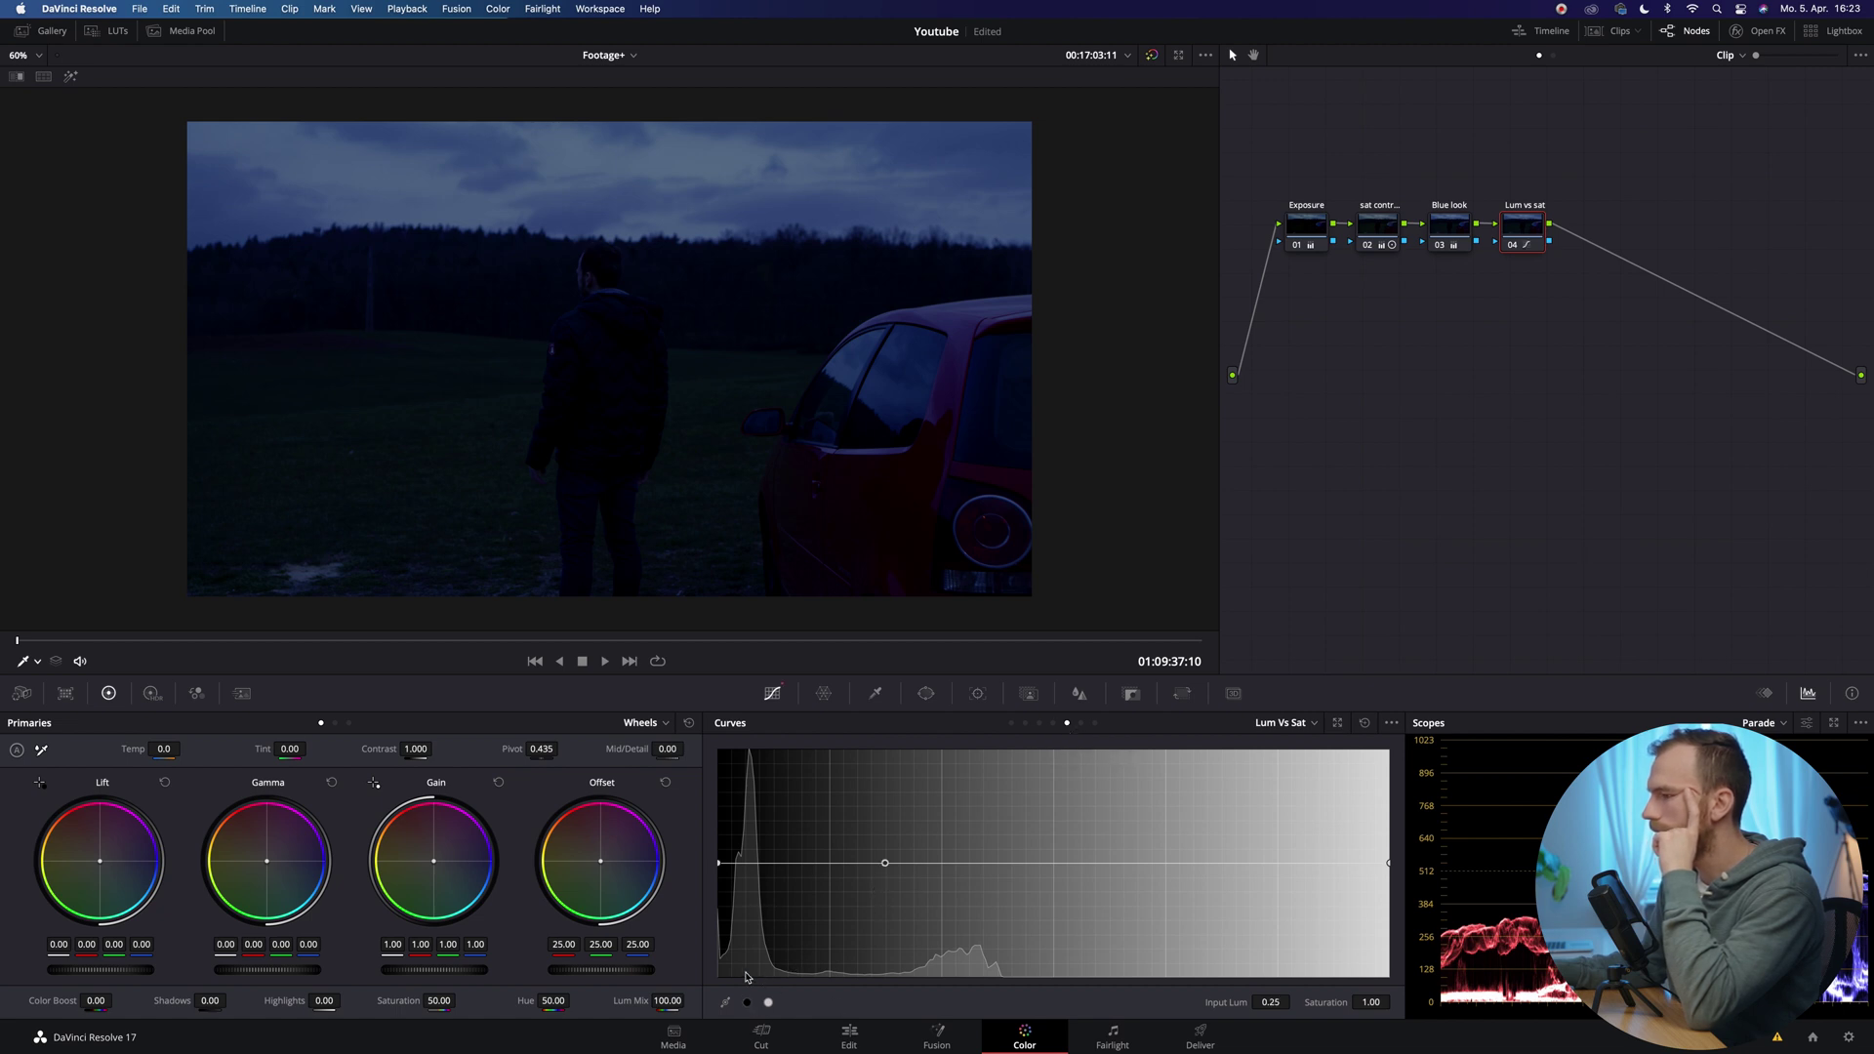
left_click_drag(723, 867, 720, 924)
Step: Toggle the Lum vs sat node and the grade bypass to compare against the ungraded image
scroll(612, 404, "up", 2)
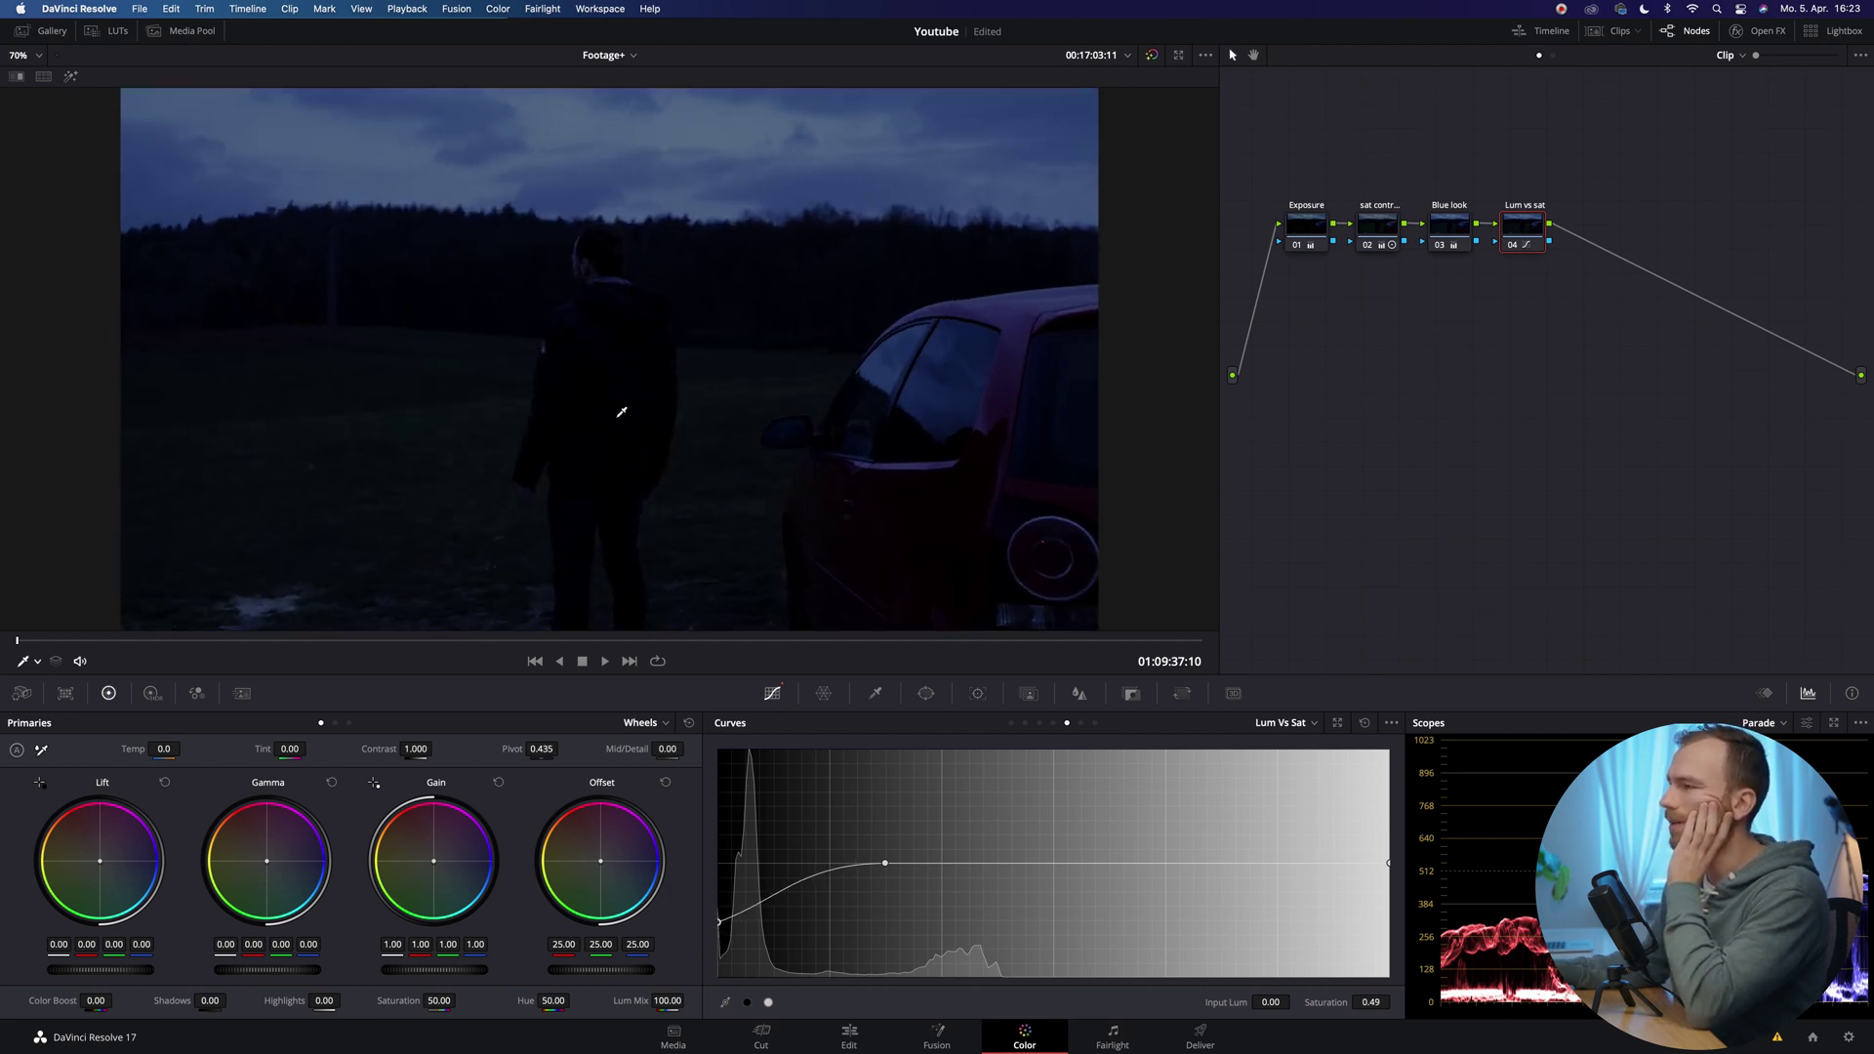
scroll(622, 413, "down", 3)
scroll(622, 413, "up", 2)
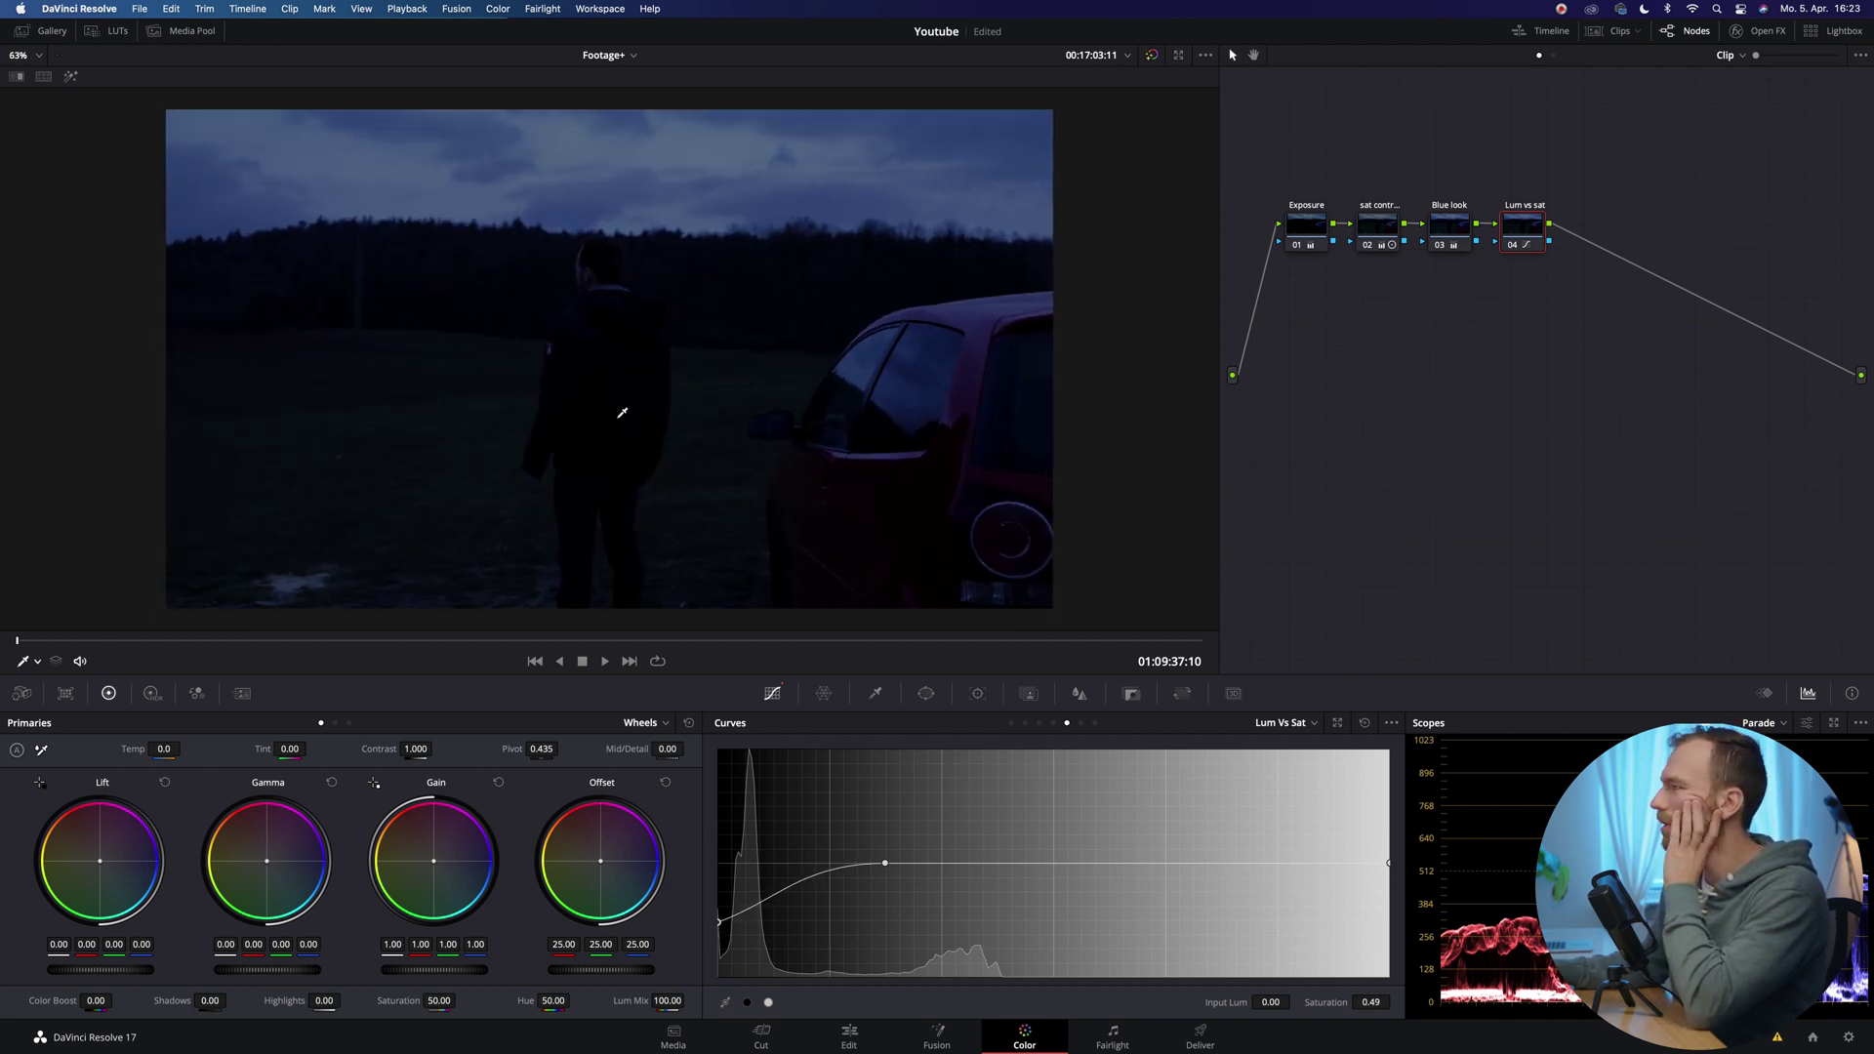
left_click(1513, 246)
left_click(1513, 246)
left_click(1513, 246)
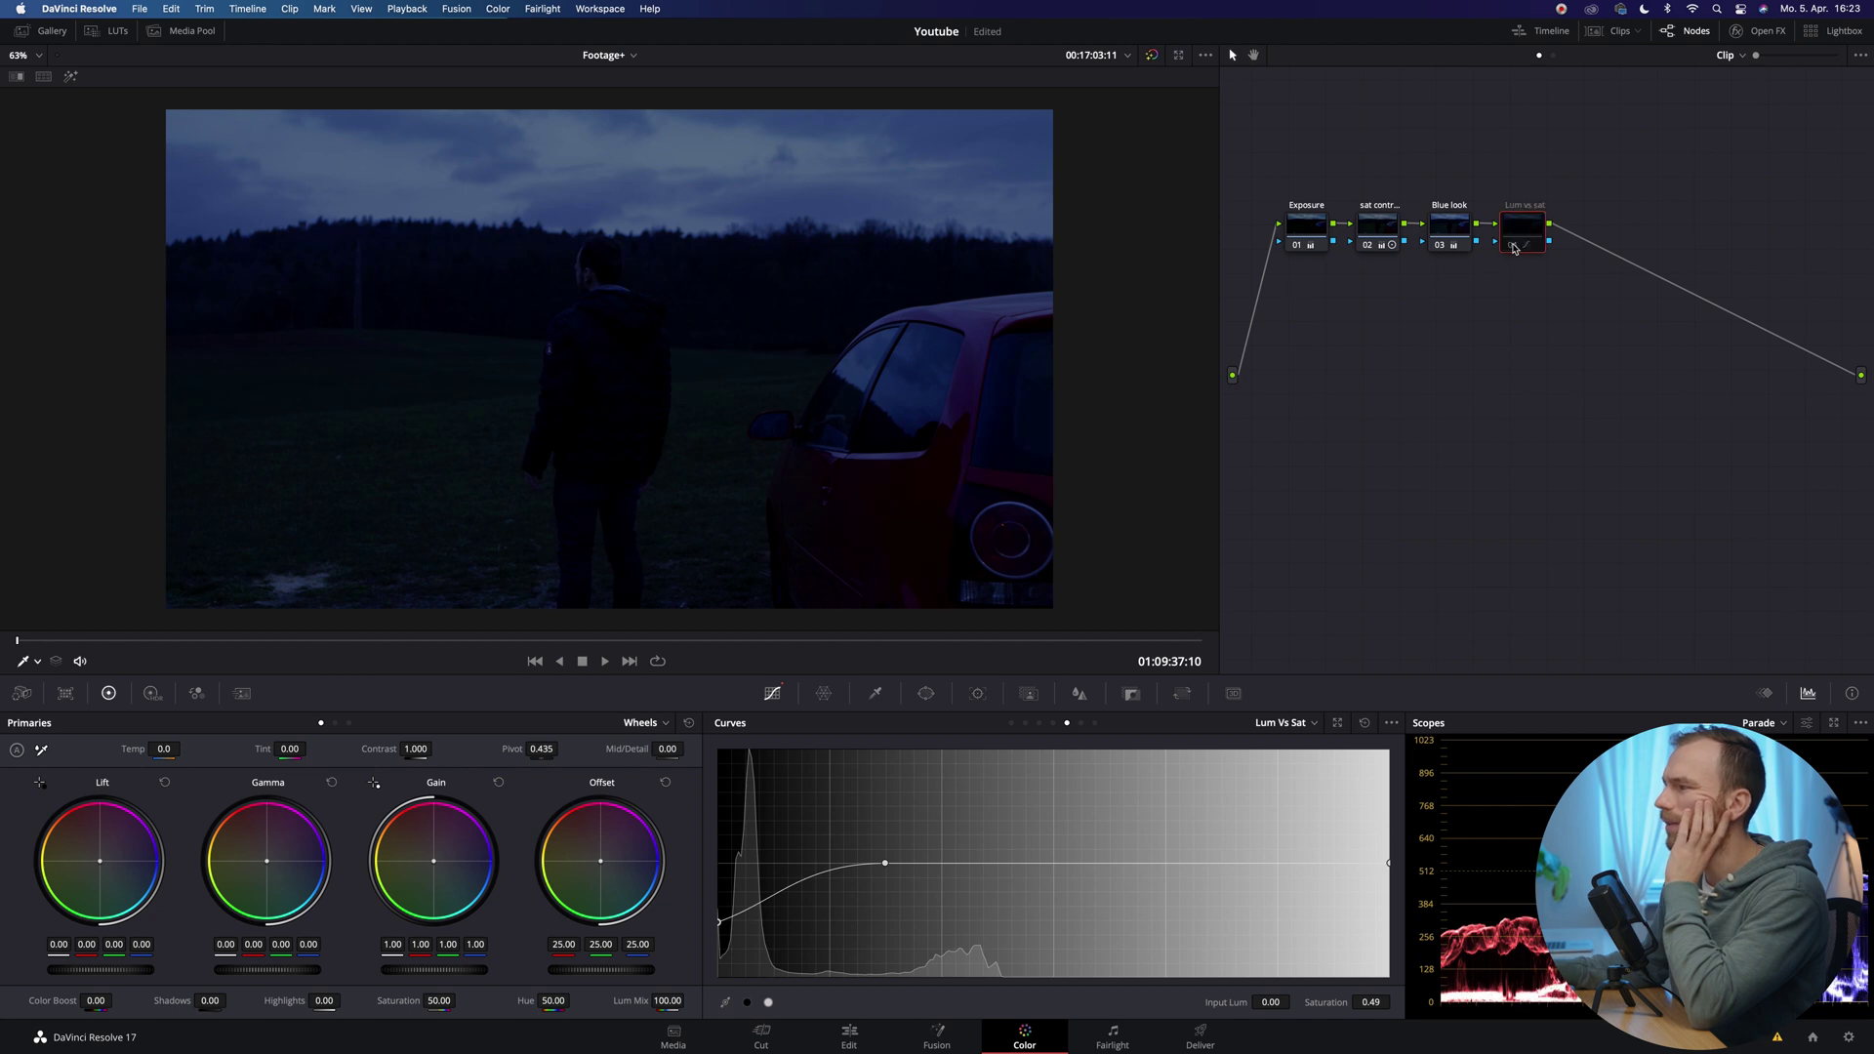
left_click(1514, 246)
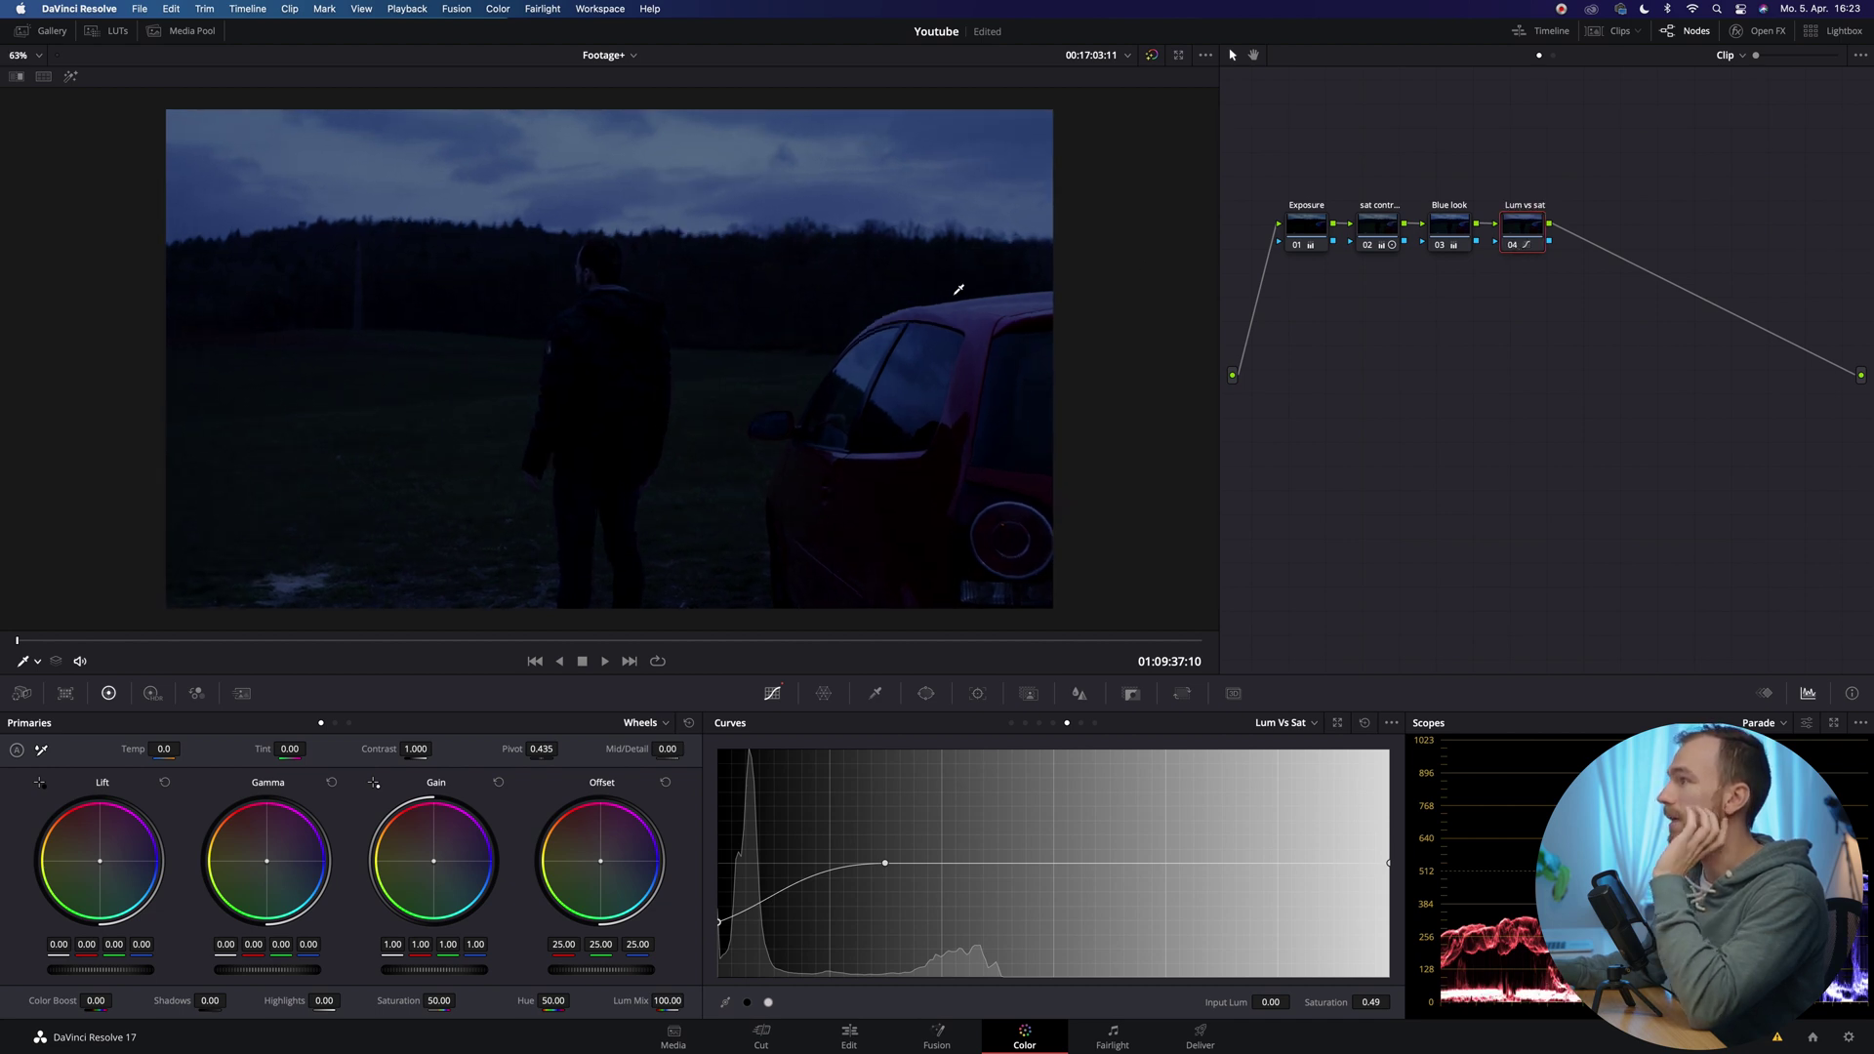
left_click(1153, 56)
left_click(1153, 56)
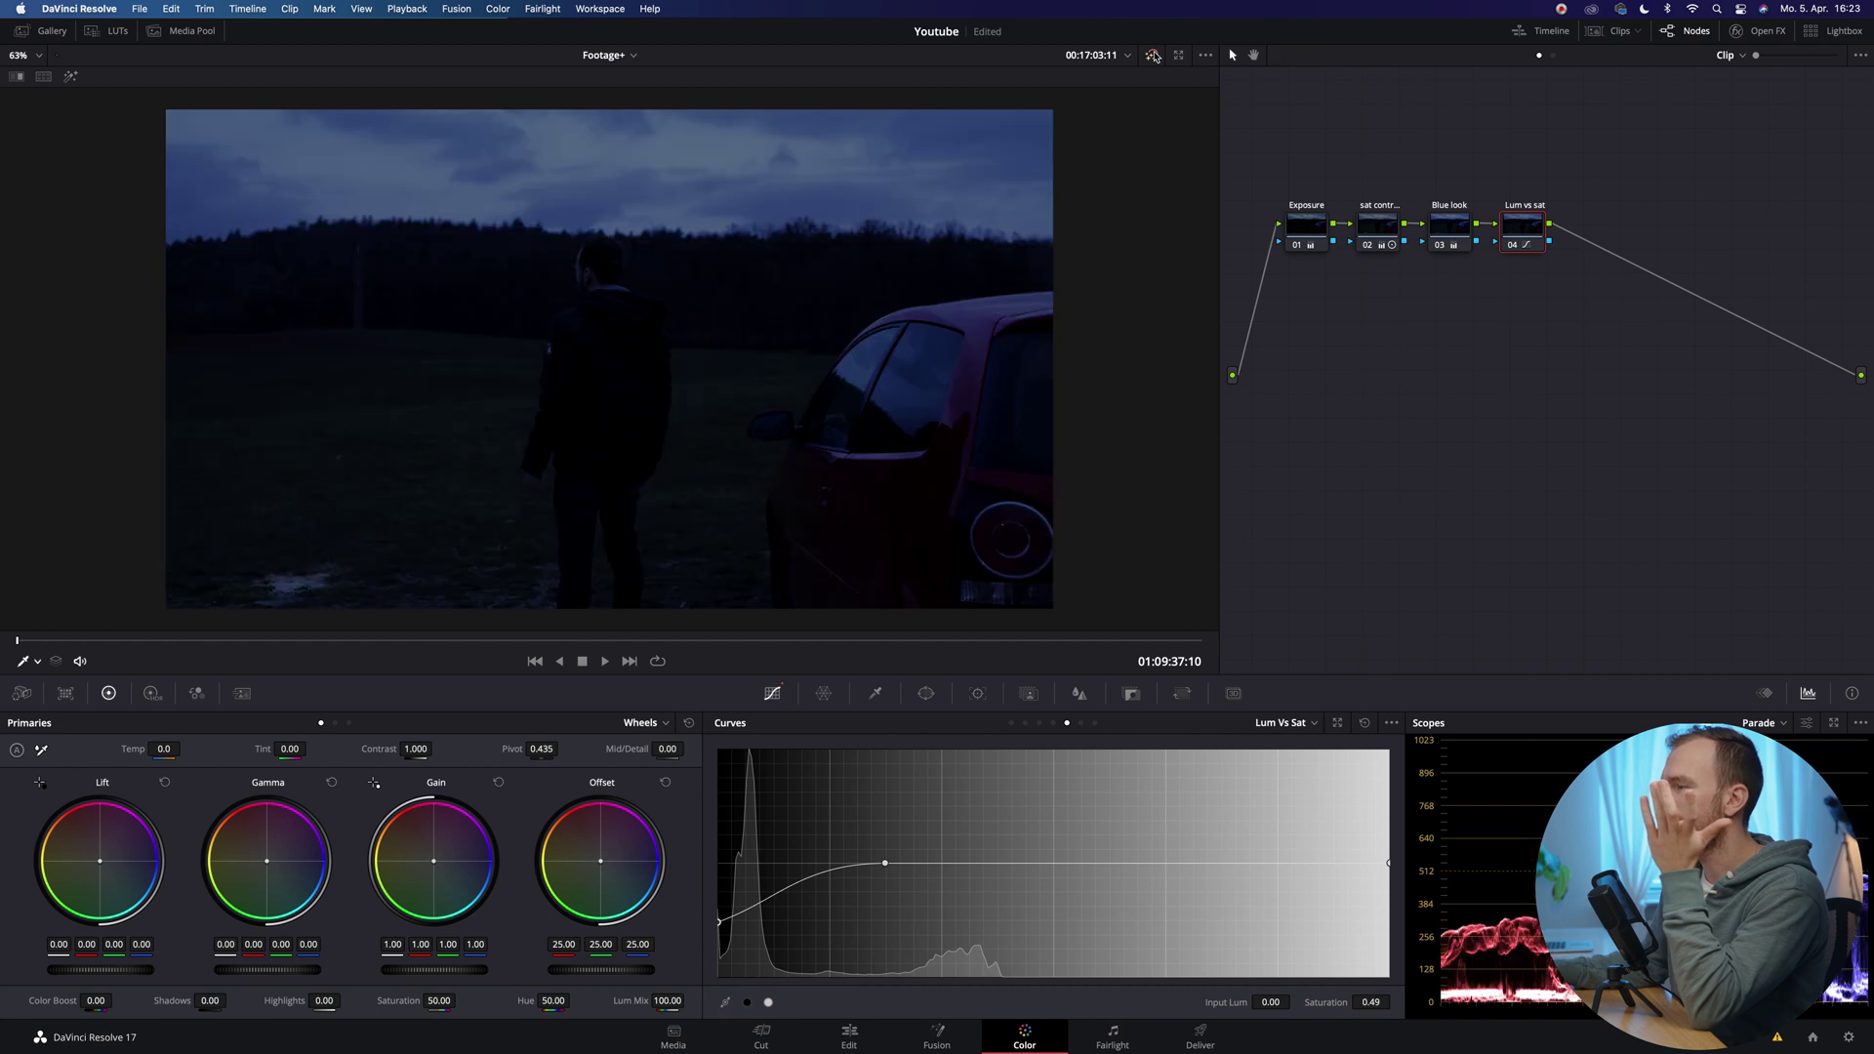
left_click(1153, 56)
left_click(1153, 55)
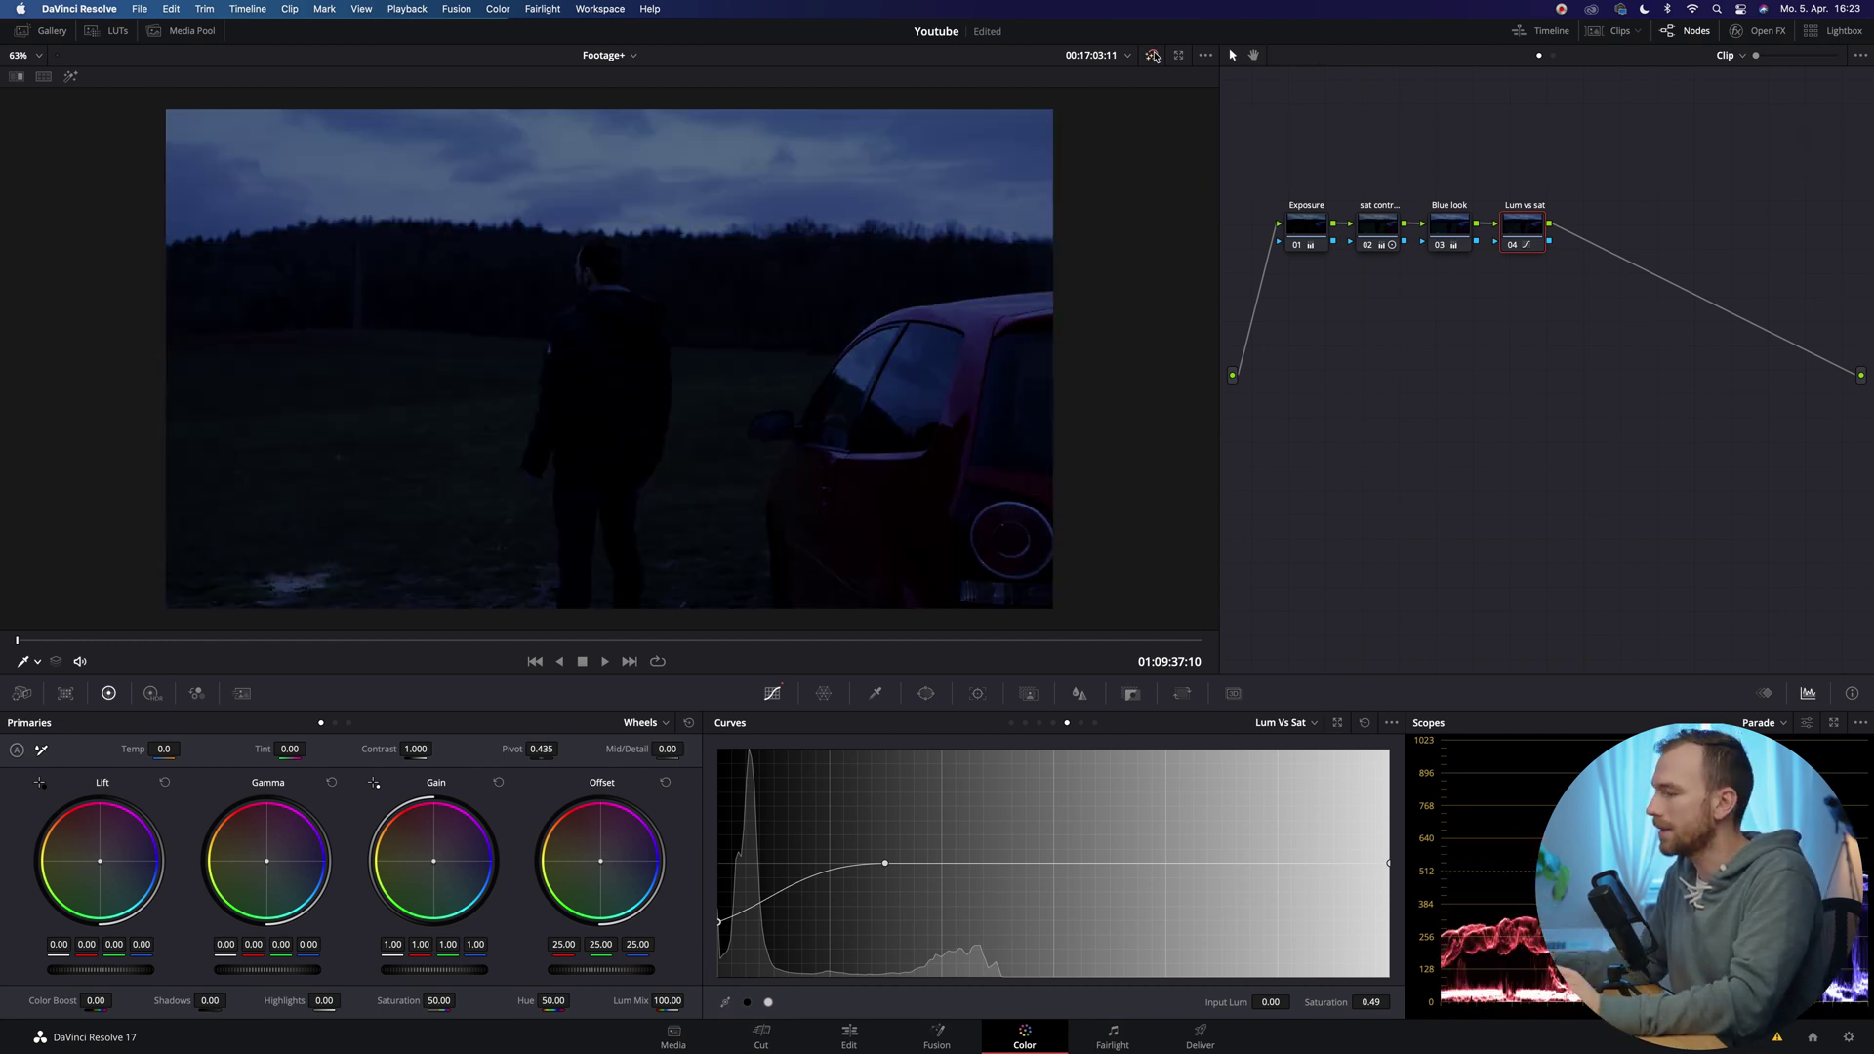
Step: On the Edit page, place night-sky-2.jpg on V2 above the car clip and extend it
left_click(849, 1036)
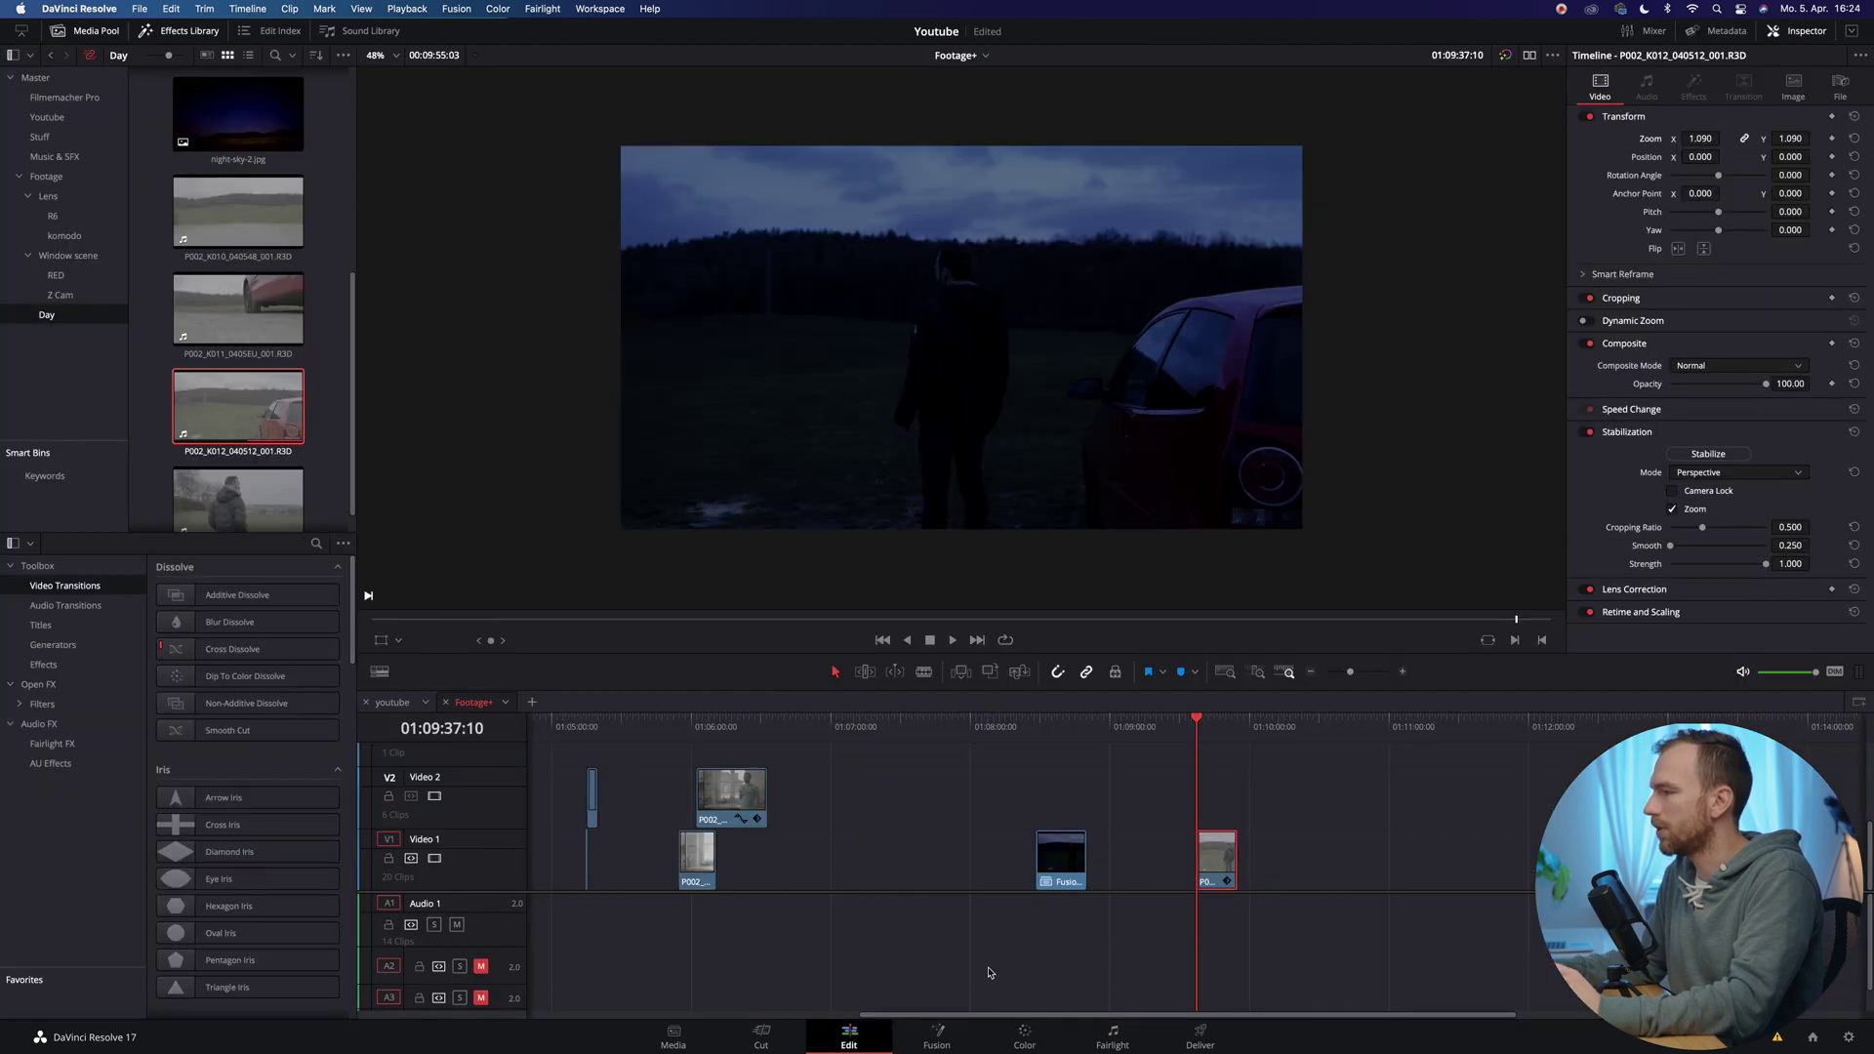
scroll(293, 331, "up", 4)
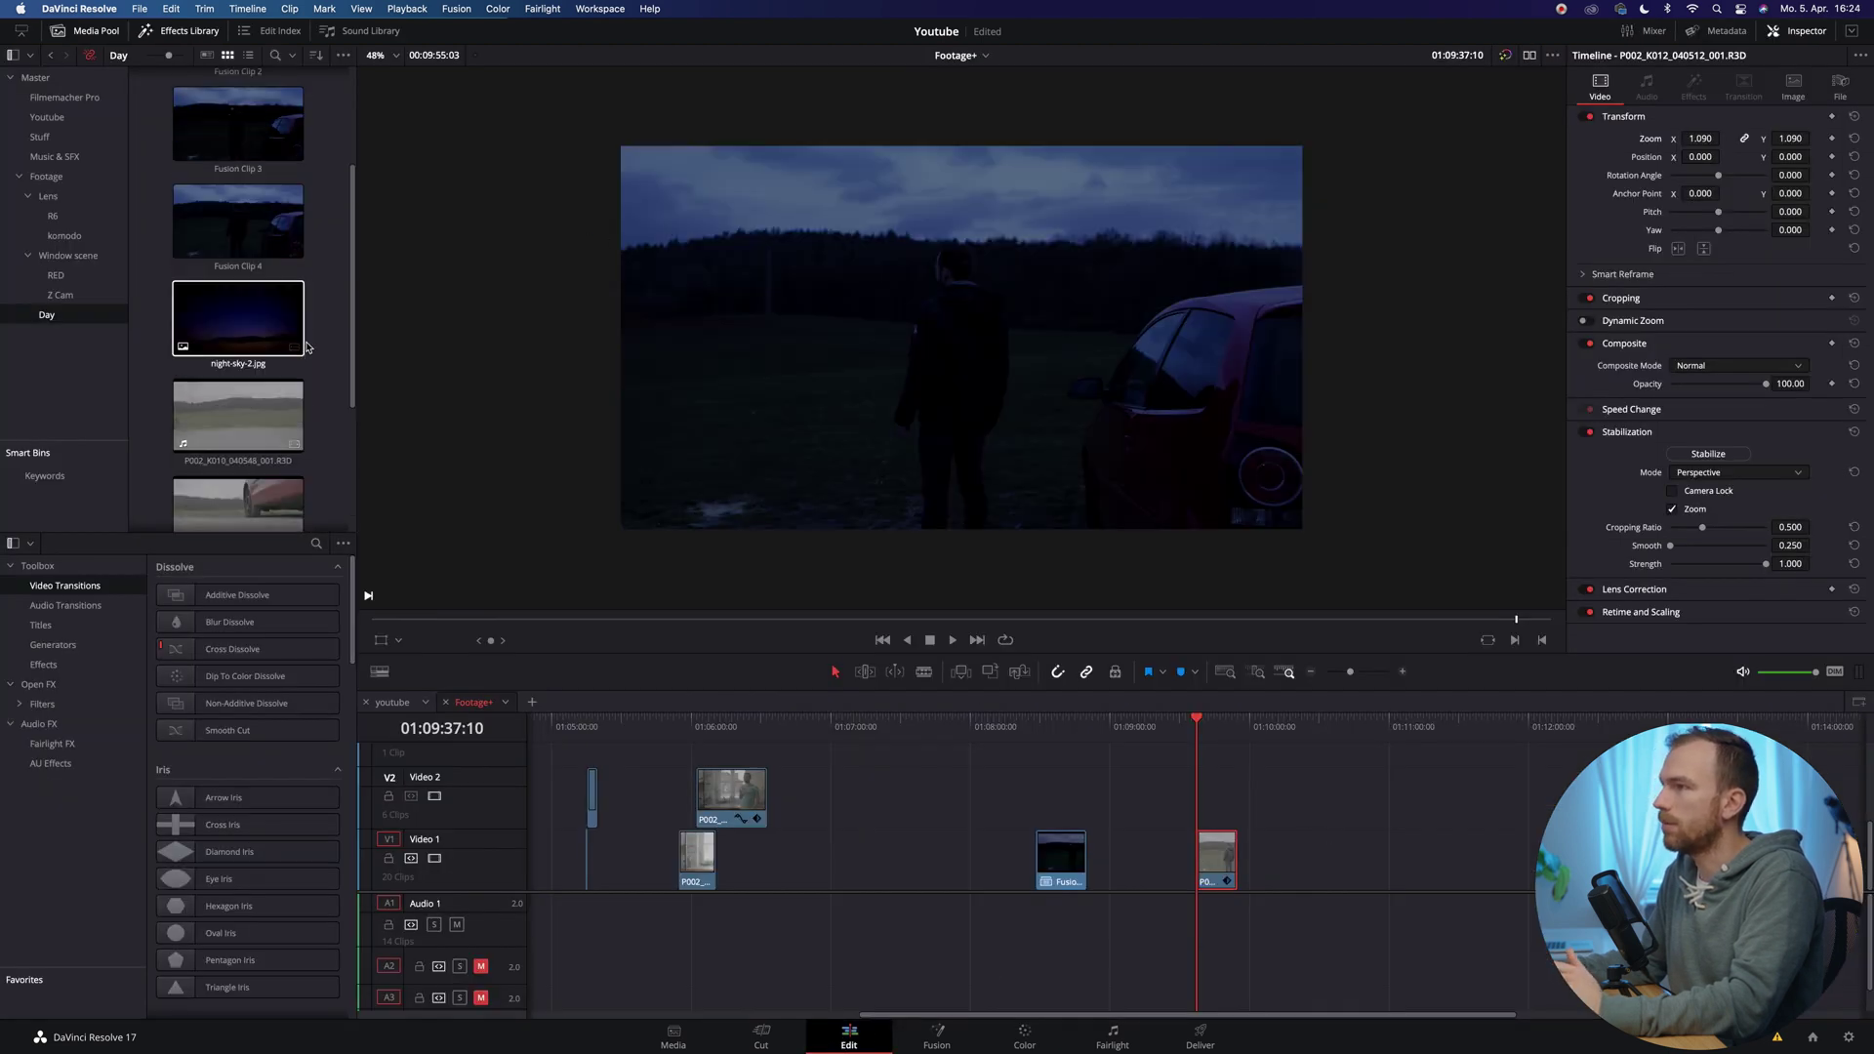
left_click_drag(223, 332, 1342, 810)
key("super+equal")
key("super+equal")
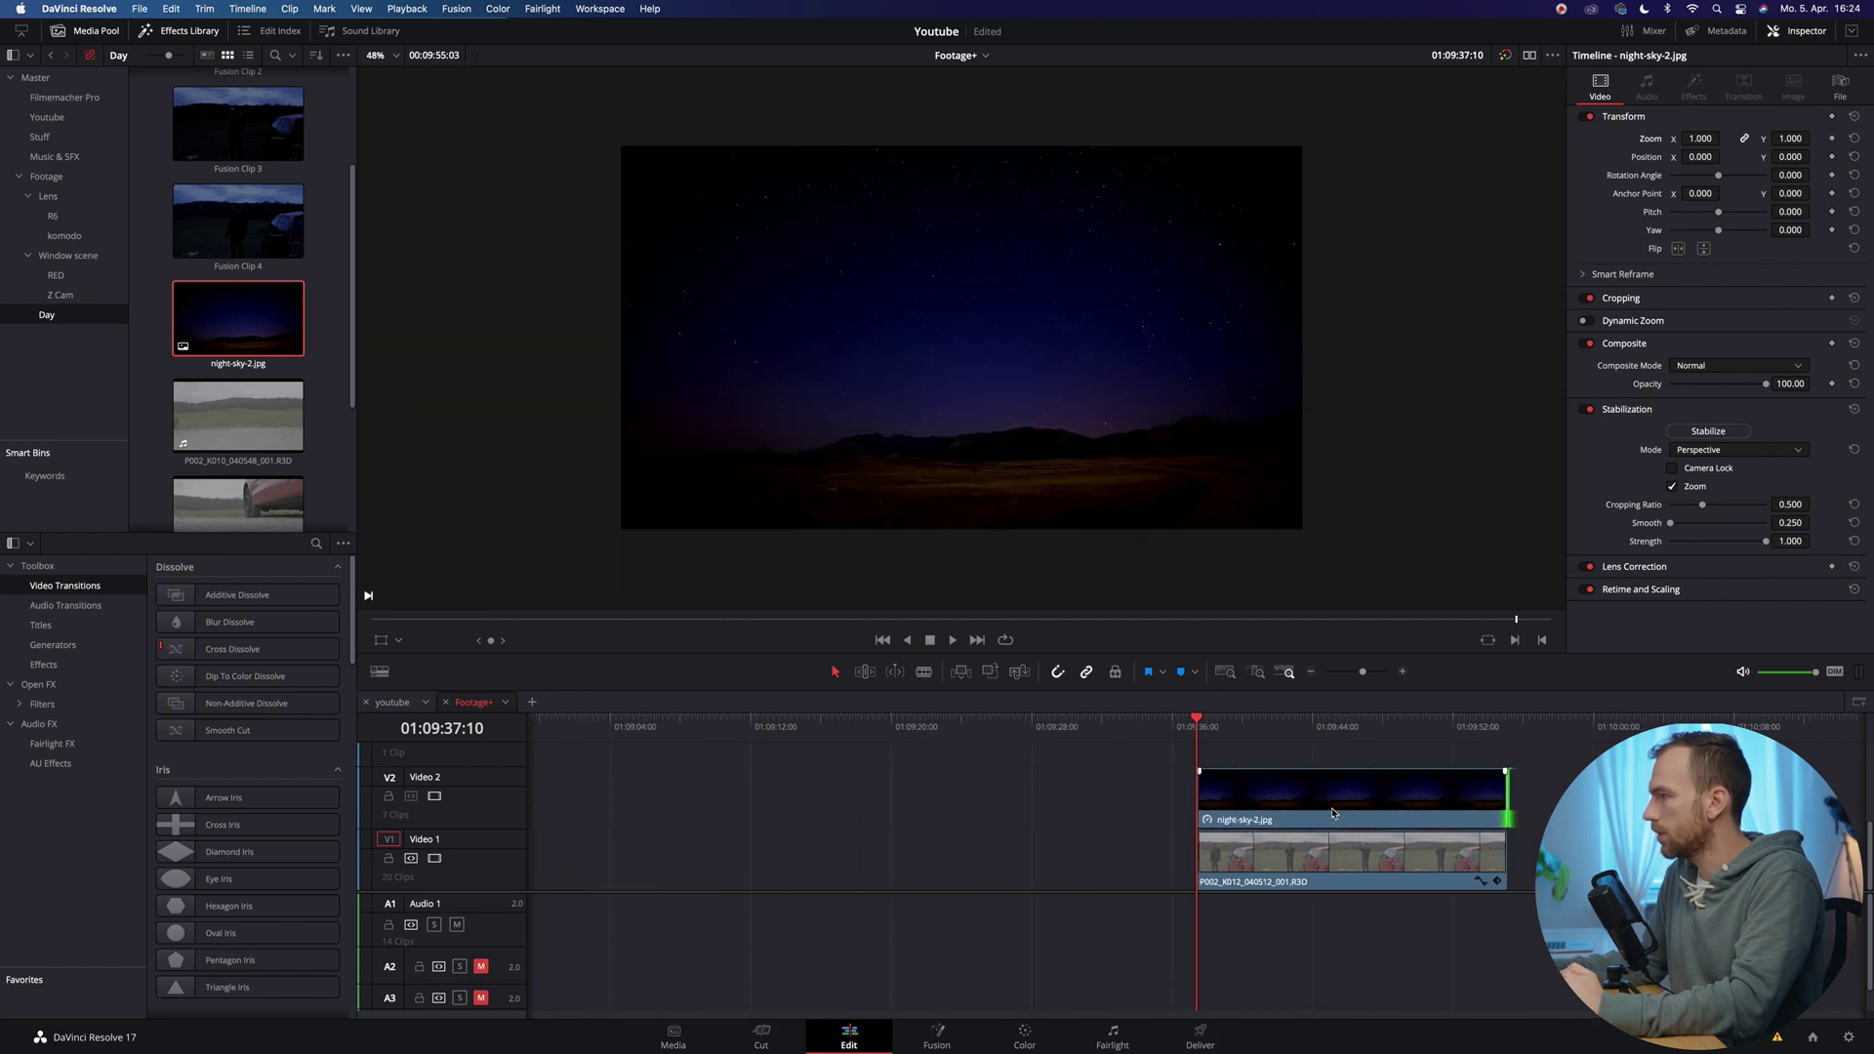
mouse_move(1246, 744)
left_mouse_down()
mouse_move(1277, 744)
mouse_move(1223, 743)
mouse_move(1243, 744)
left_mouse_up()
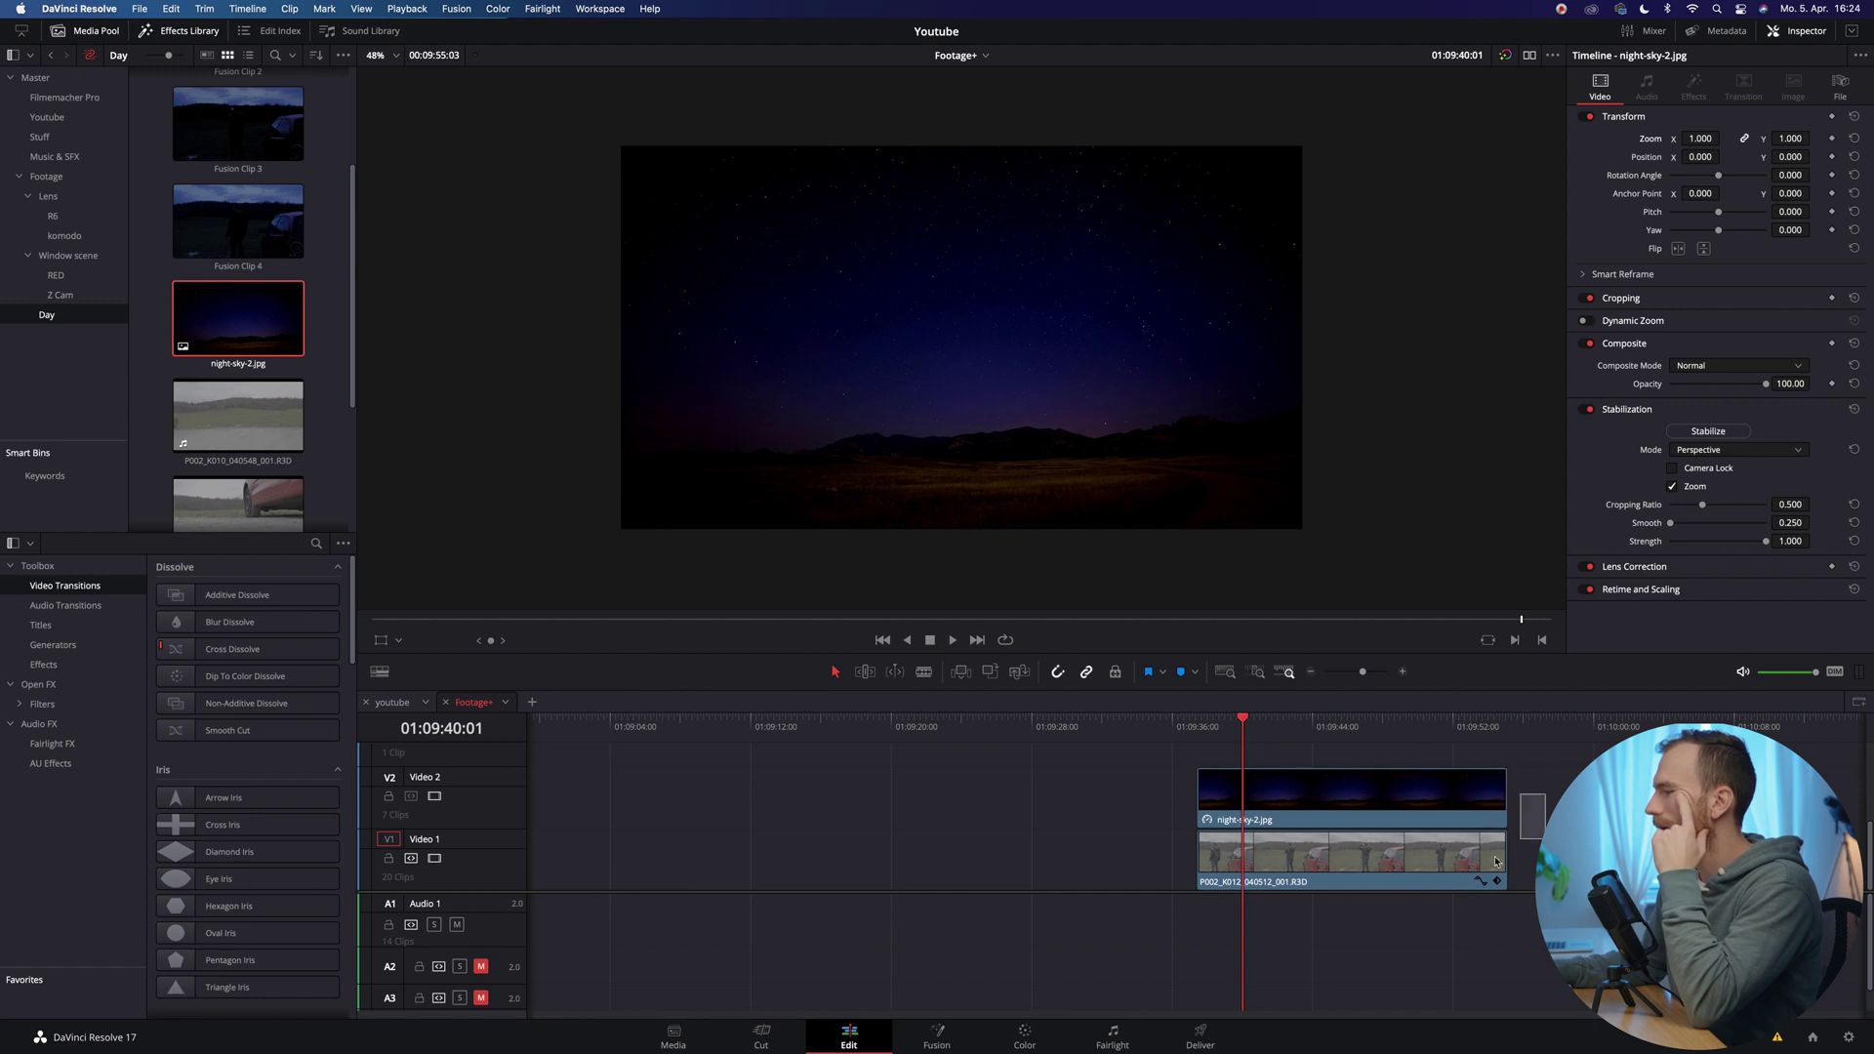
Step: Combine both stacked clips into Fusion Clip 5 and open it in Fusion
left_click(1449, 801)
right_click(1448, 798)
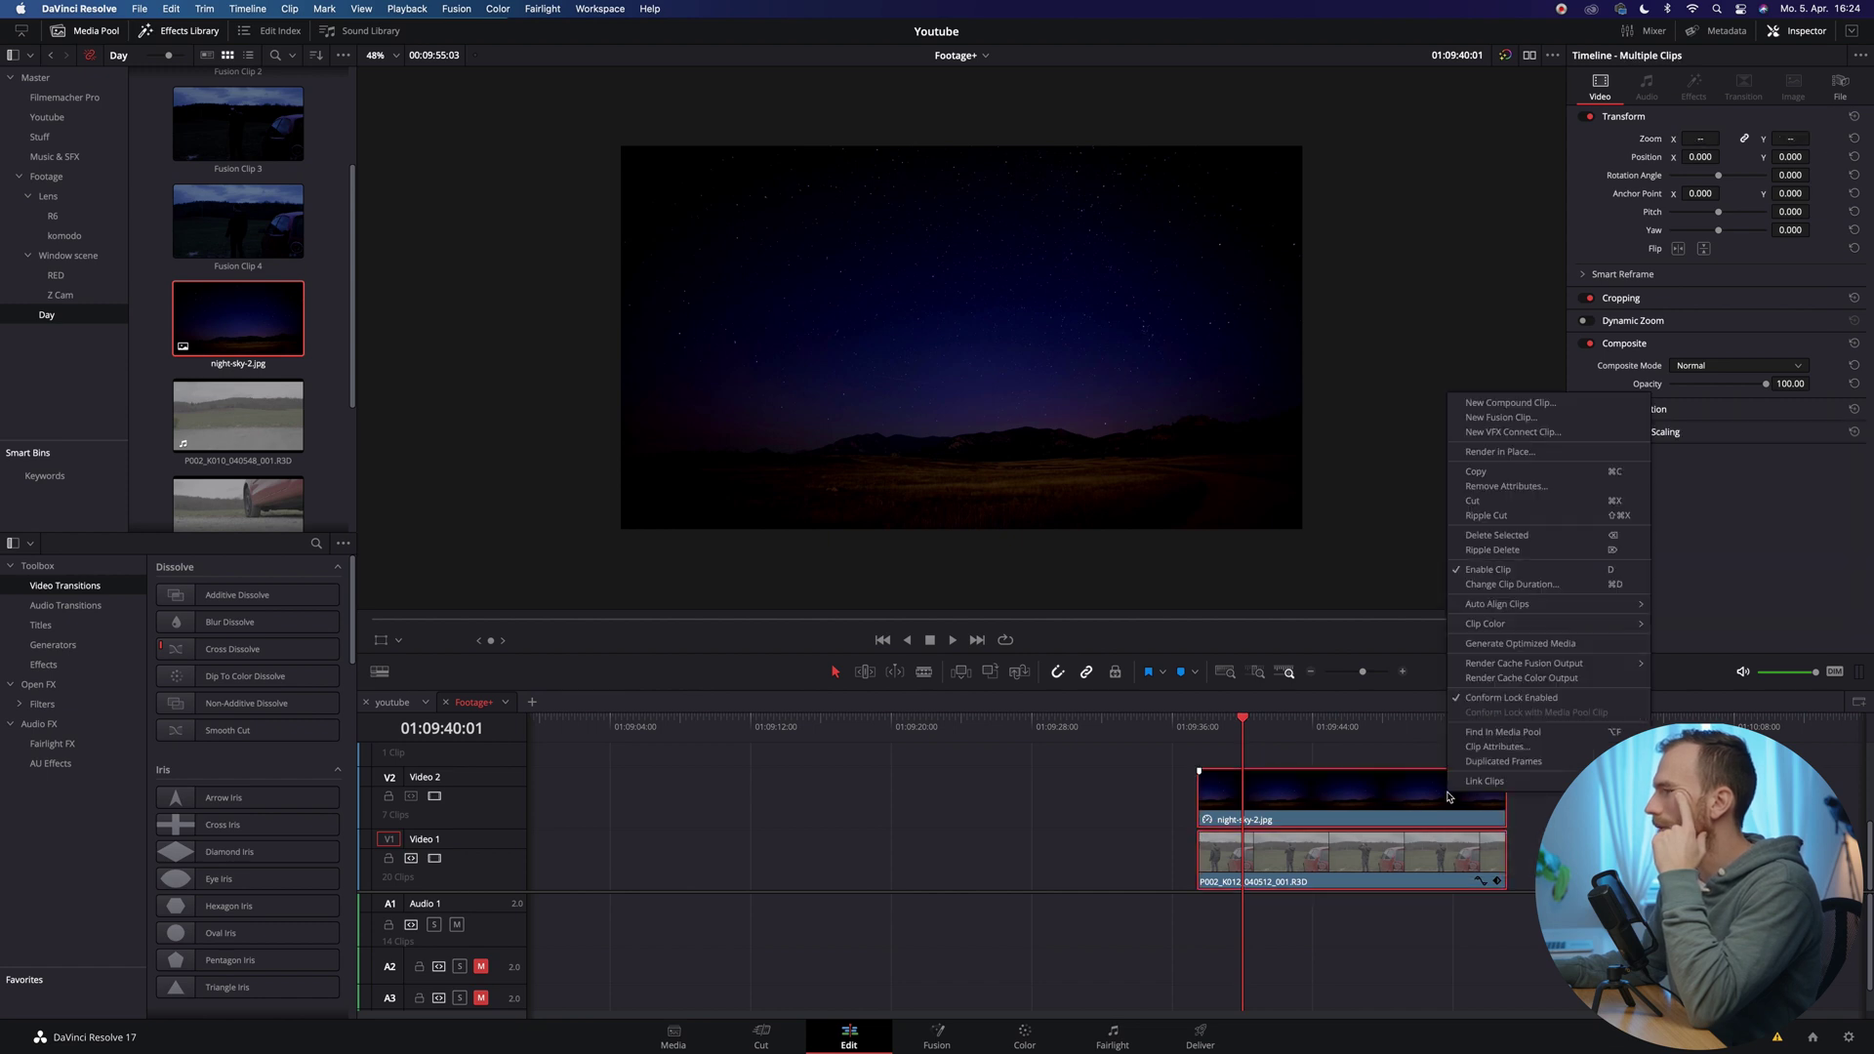
left_click(1518, 418)
left_click(938, 1037)
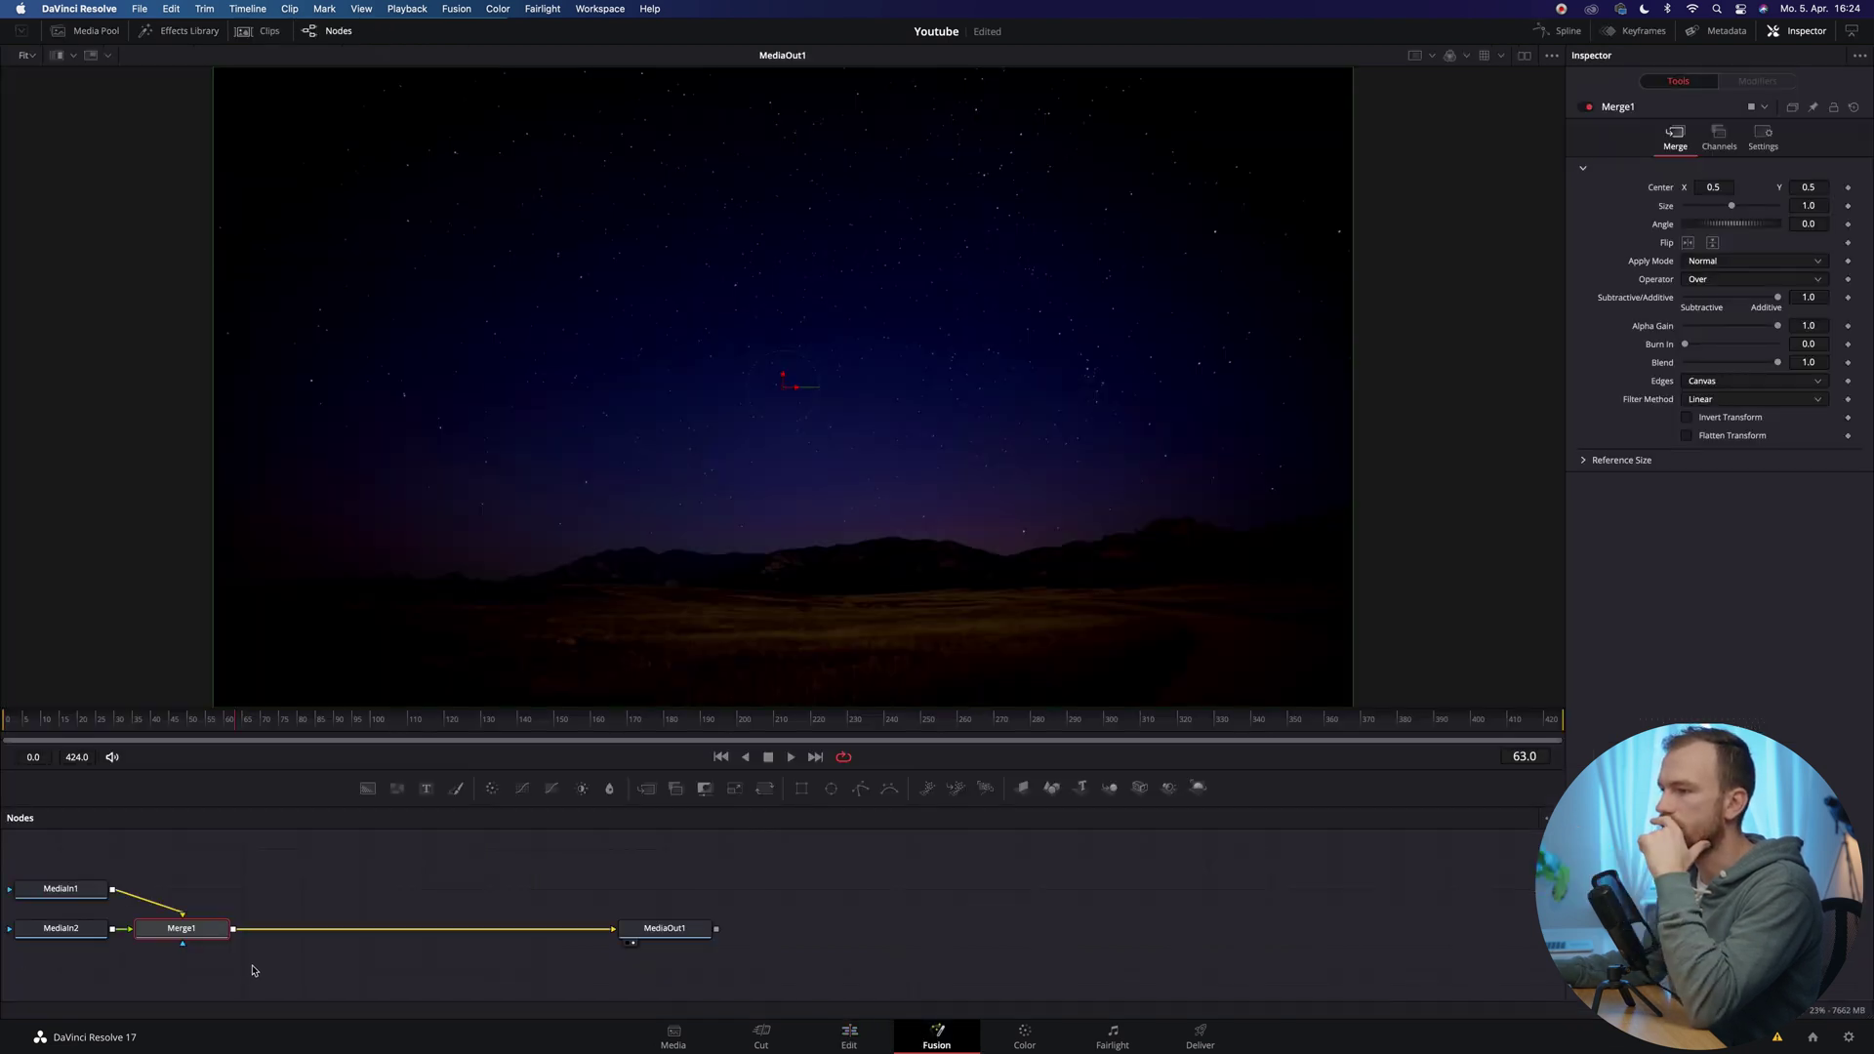
Step: Rearrange the Fusion nodes and show MediaIn1 beside the output in dual viewers
left_click_drag(190, 932, 391, 932)
left_click_drag(73, 927, 164, 889)
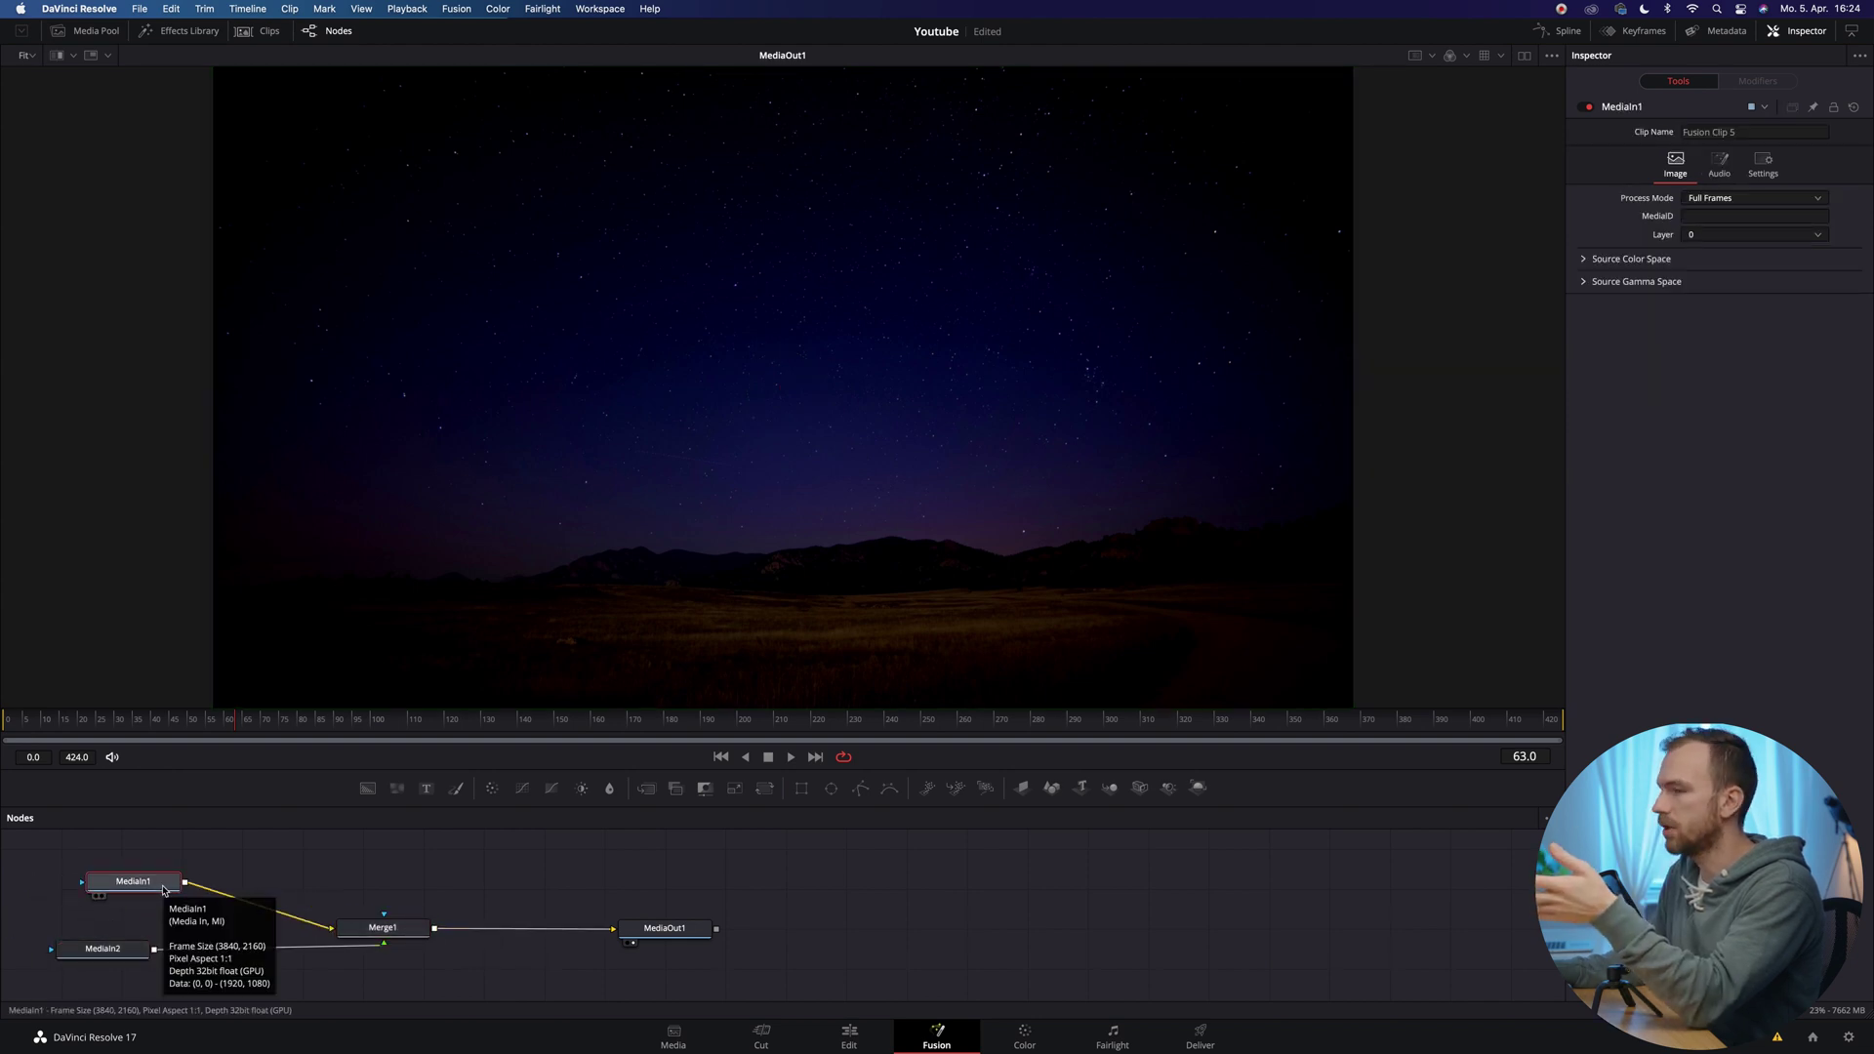
left_click_drag(115, 894, 82, 893)
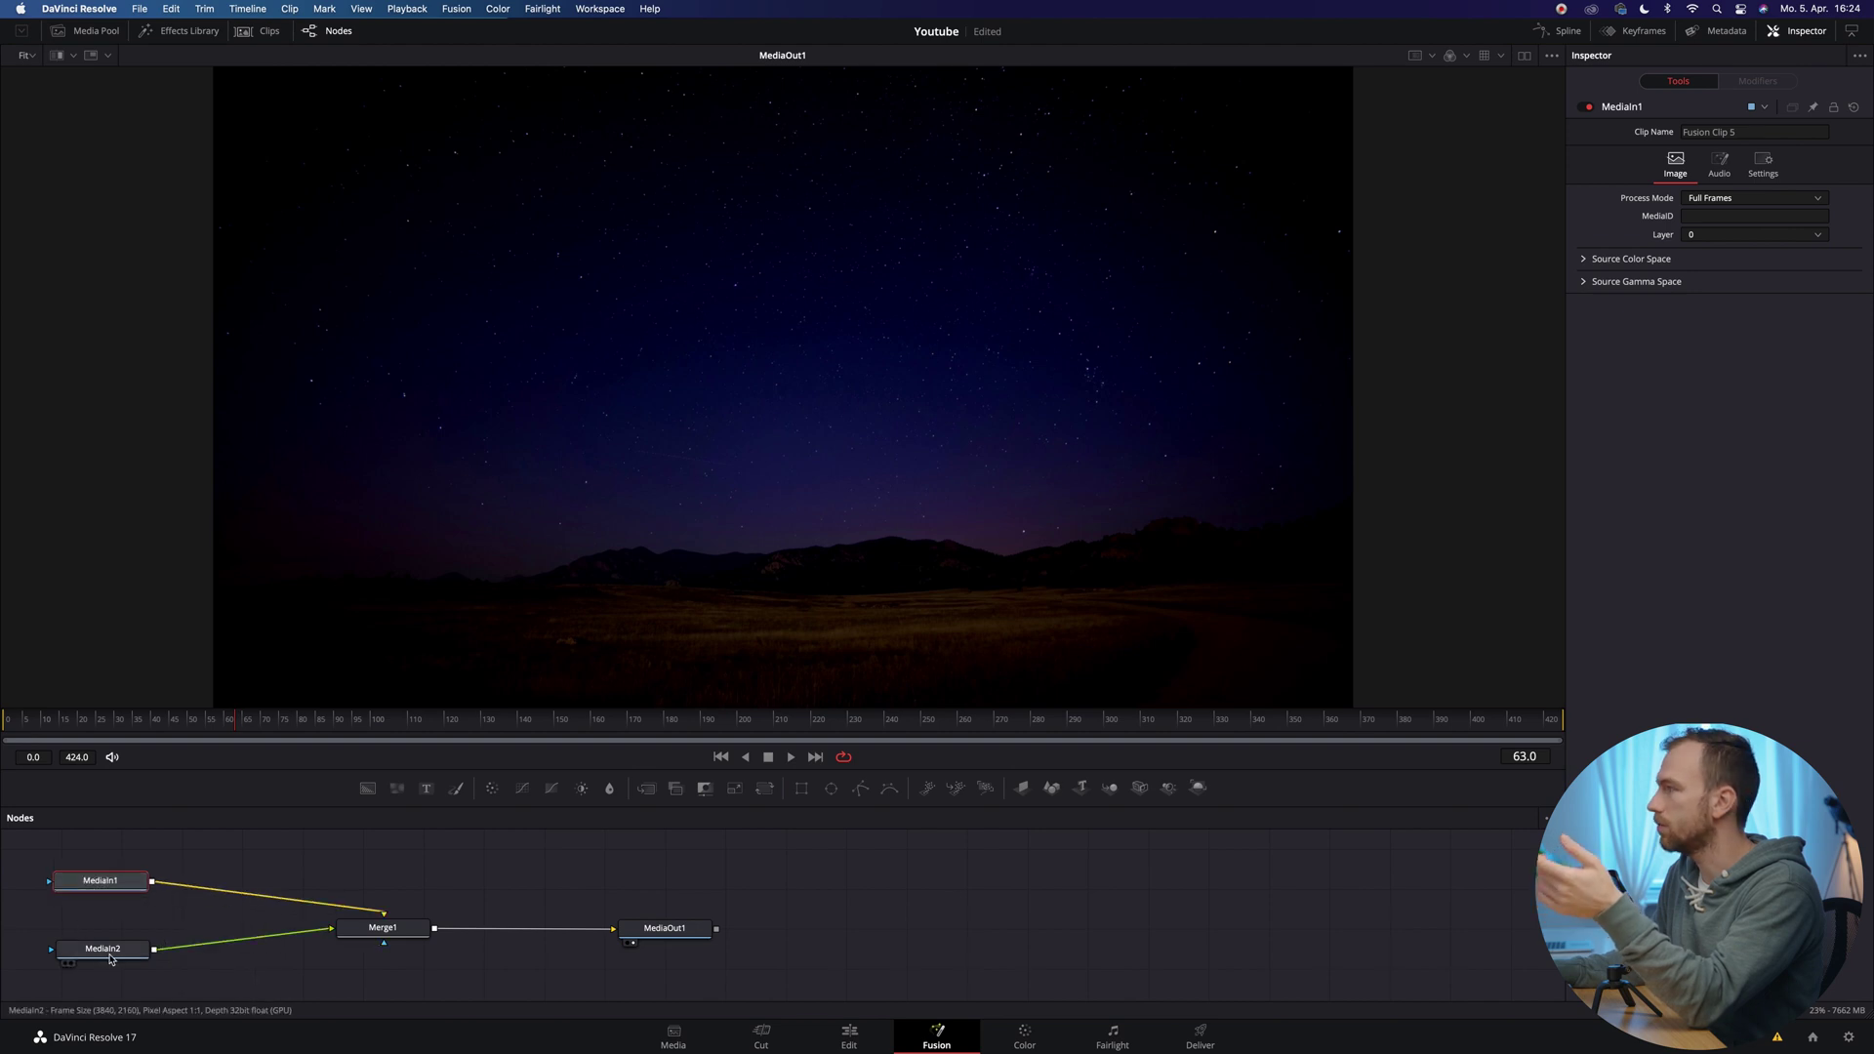
left_click(1526, 58)
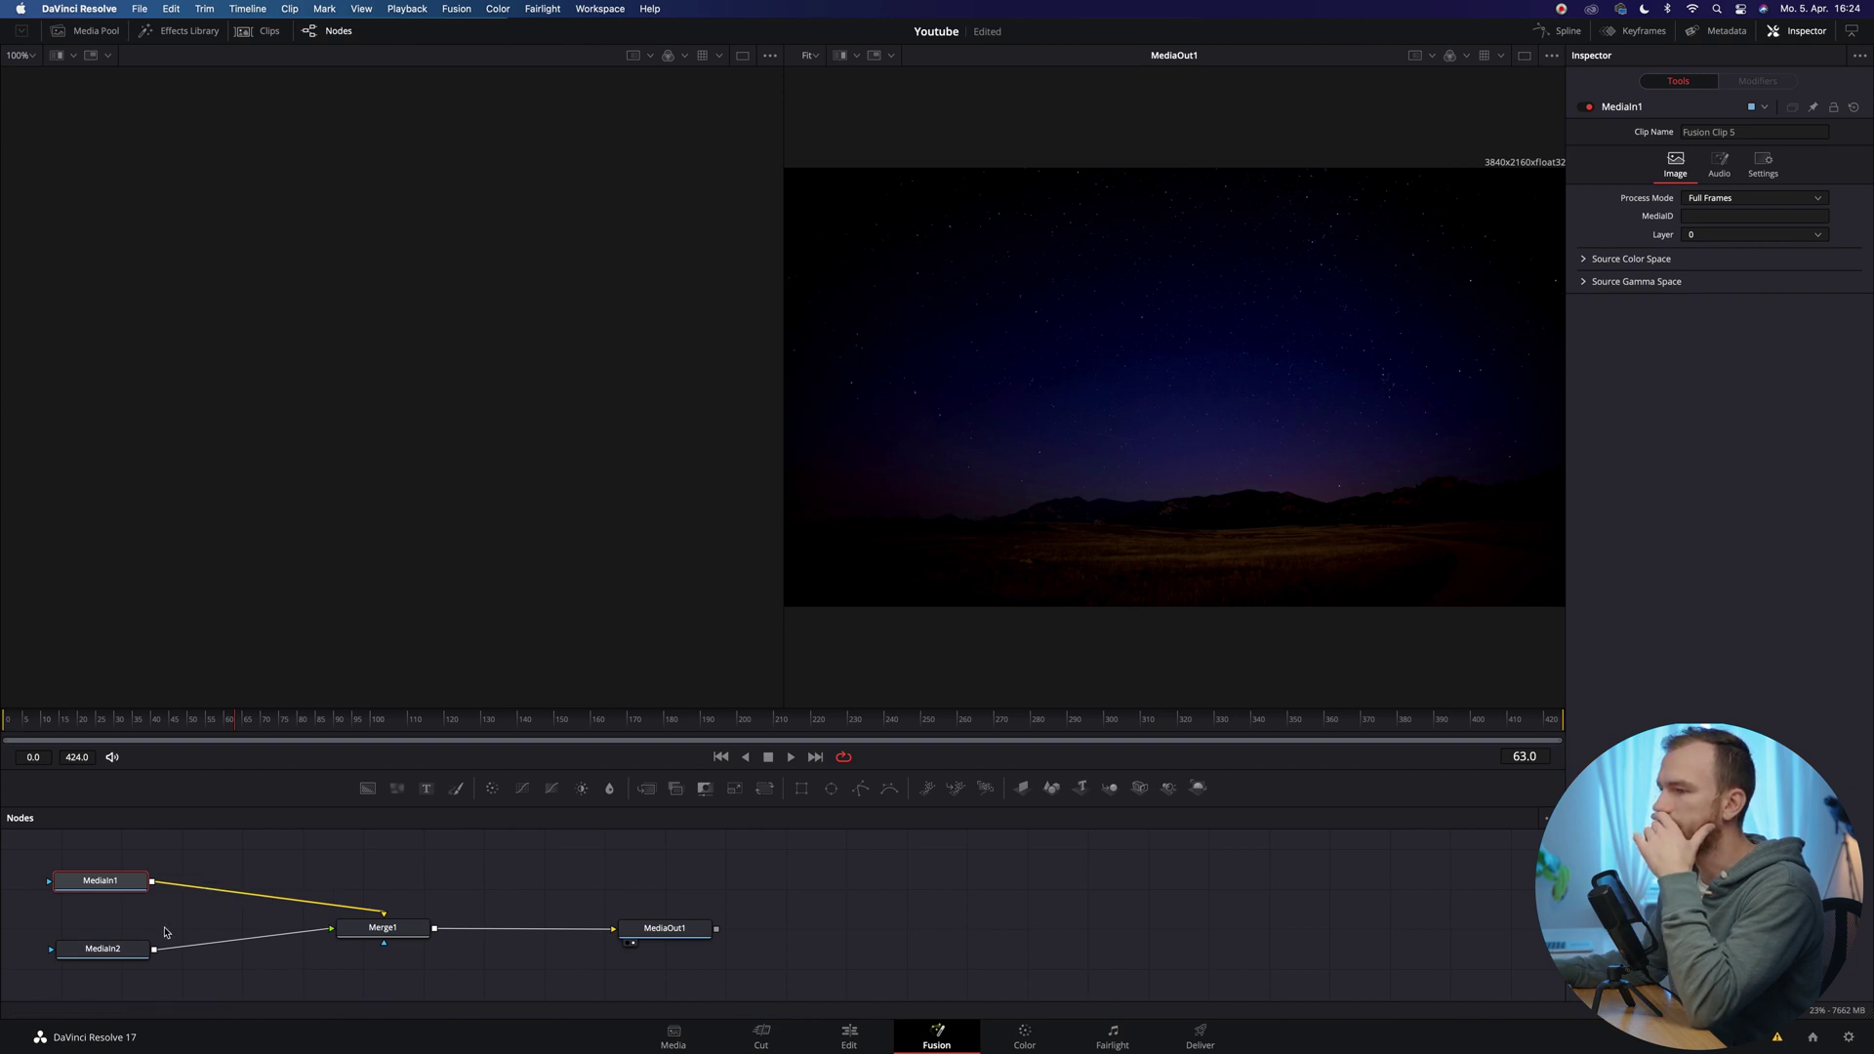
key("1")
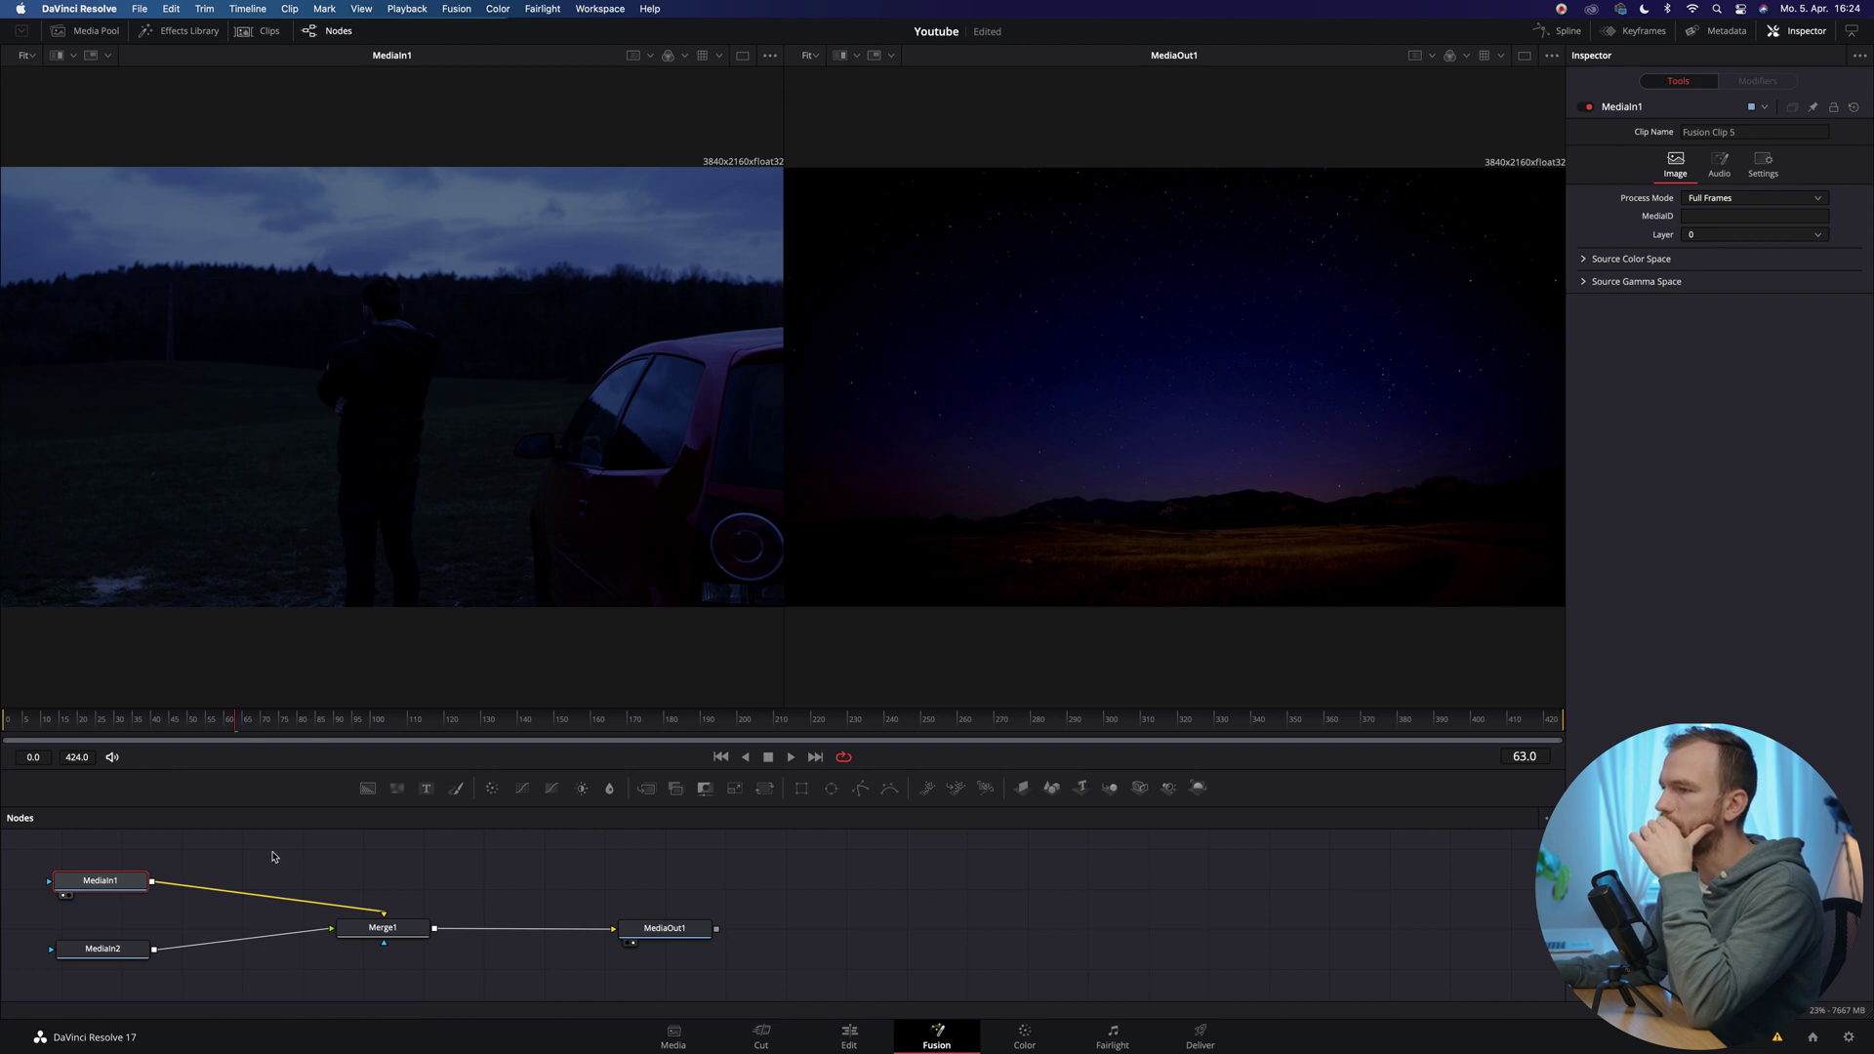
Step: Rename MediaIn1 to 'Car' and MediaIn2 to 'Sky'
right_click(108, 890)
left_click(159, 926)
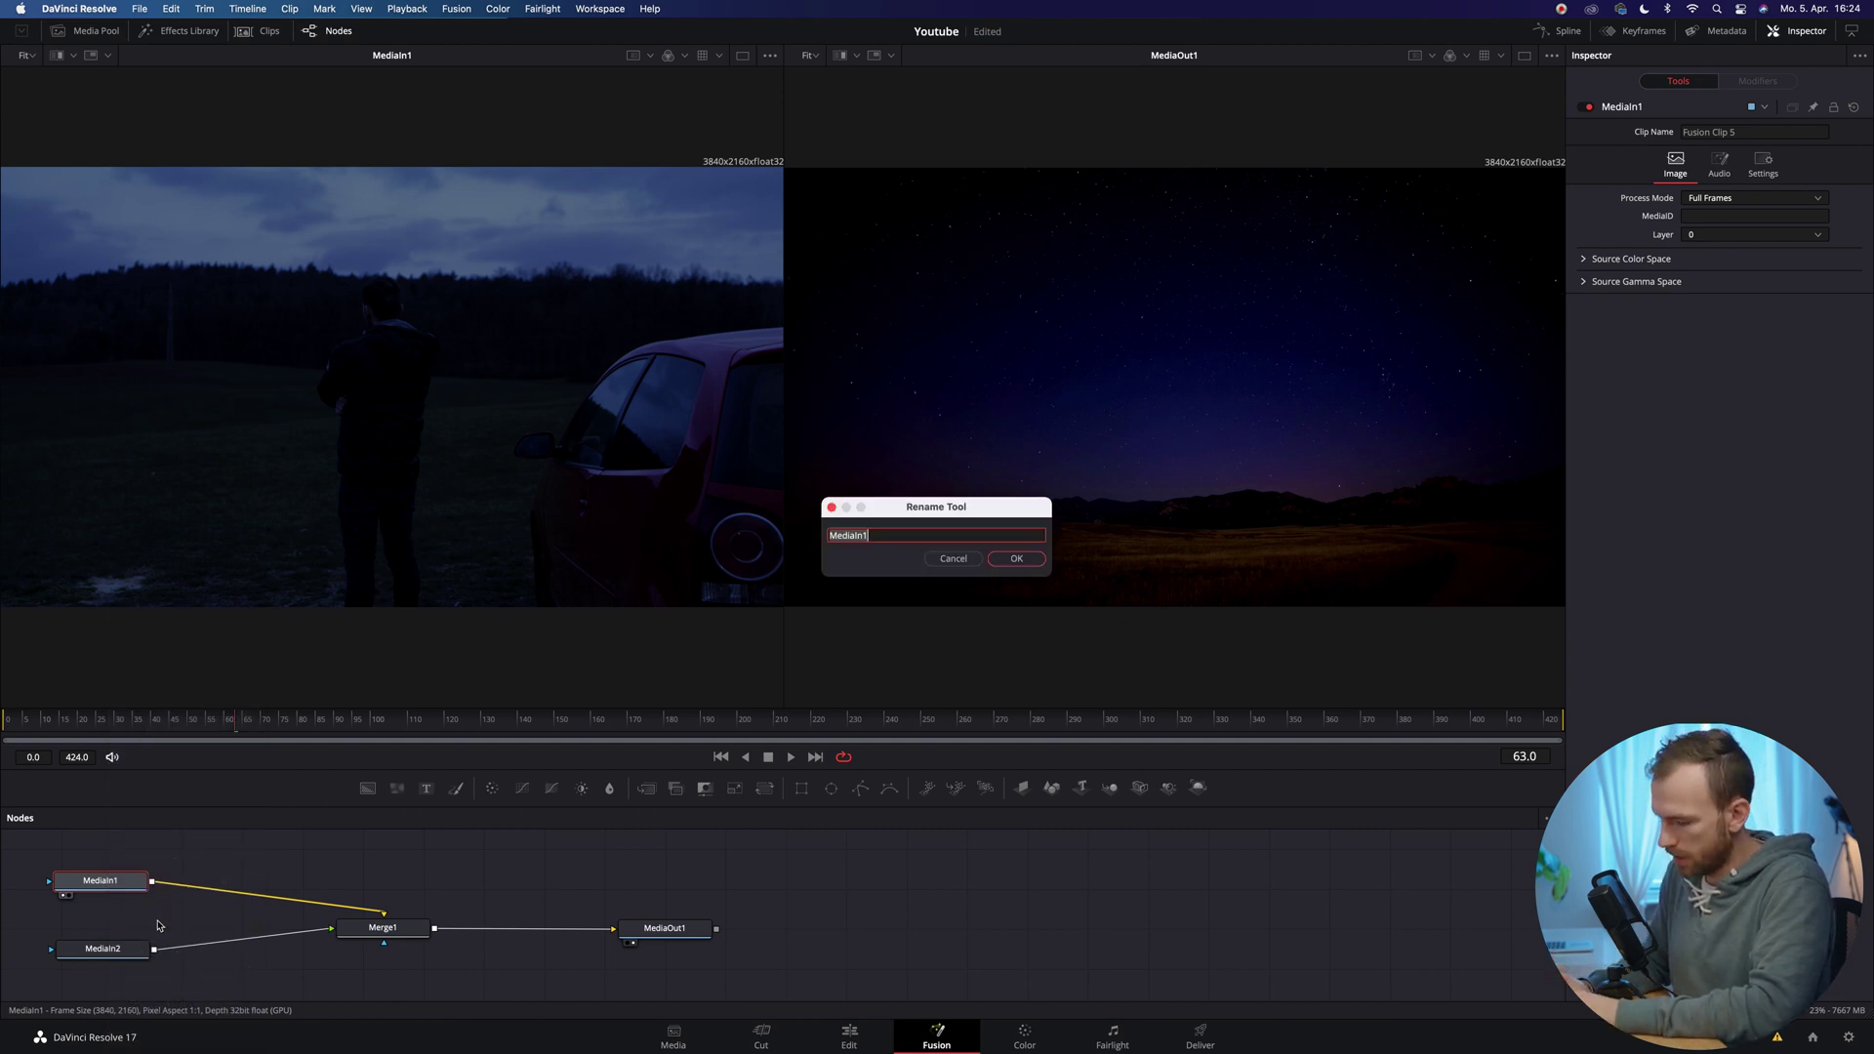
type("Car")
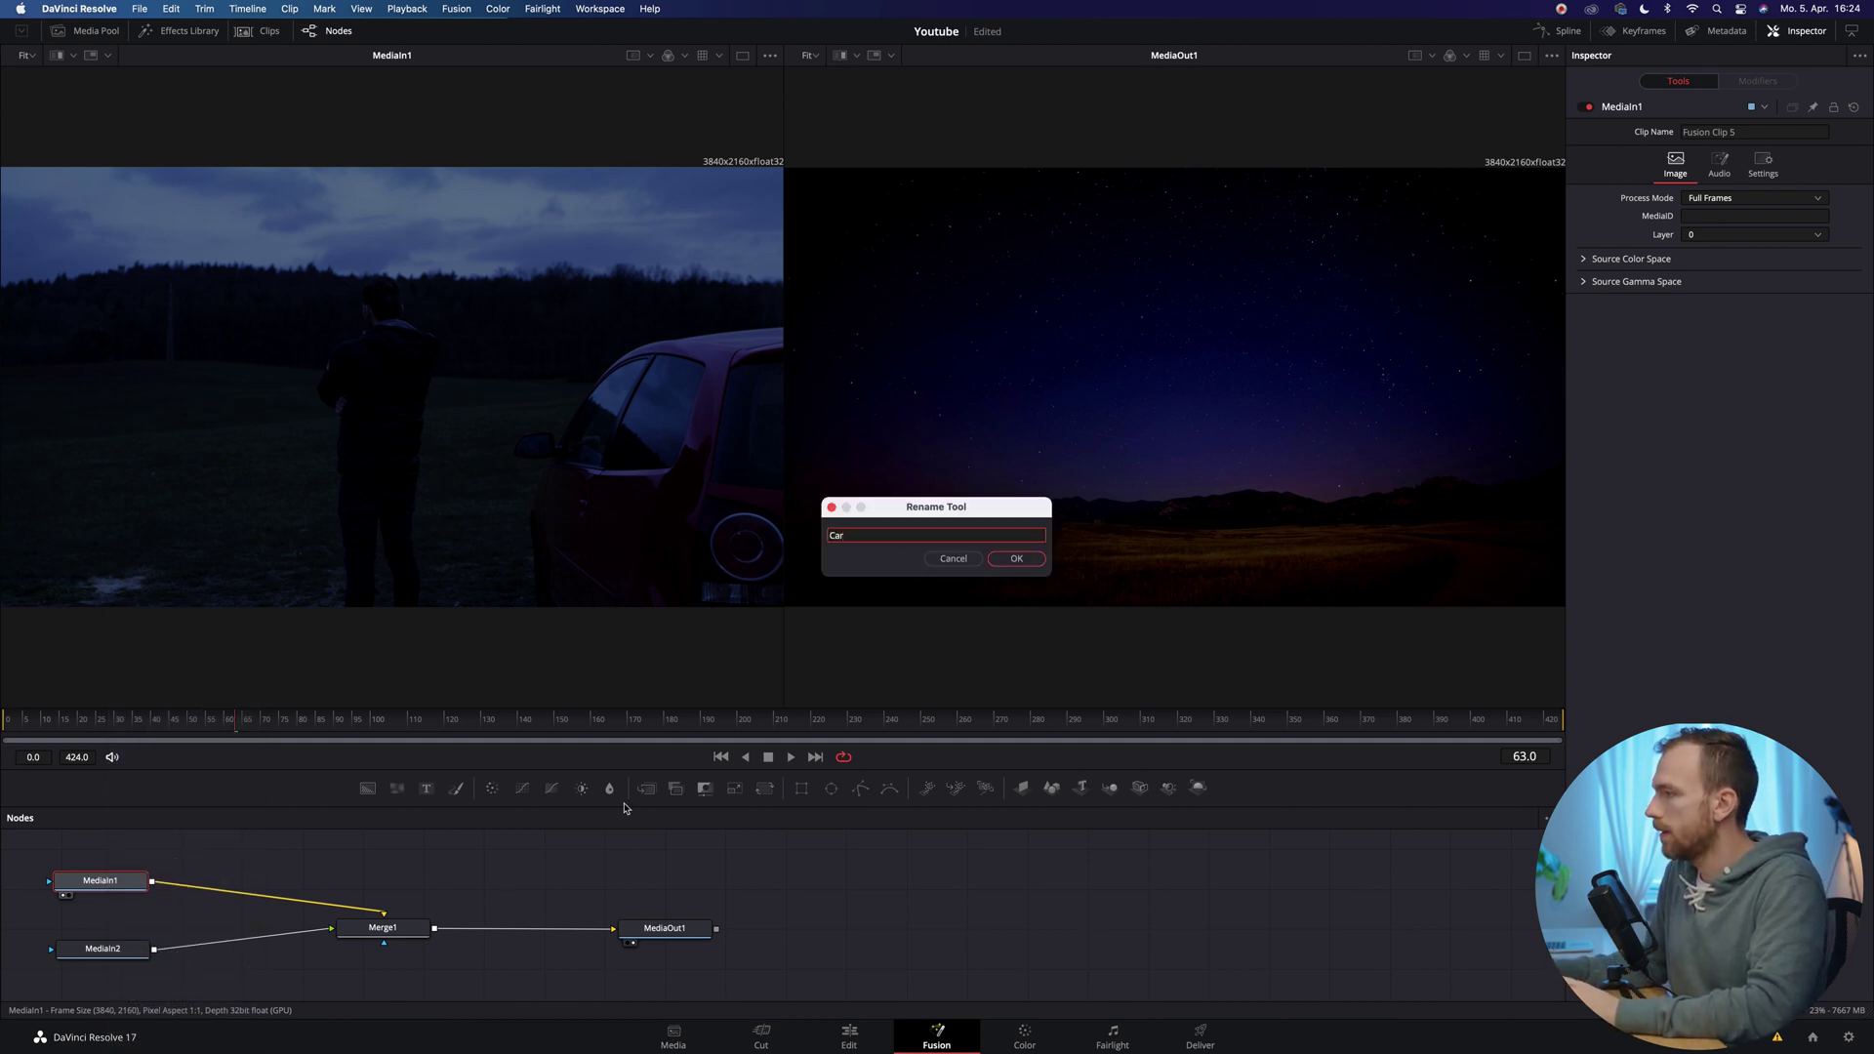
left_click(1033, 555)
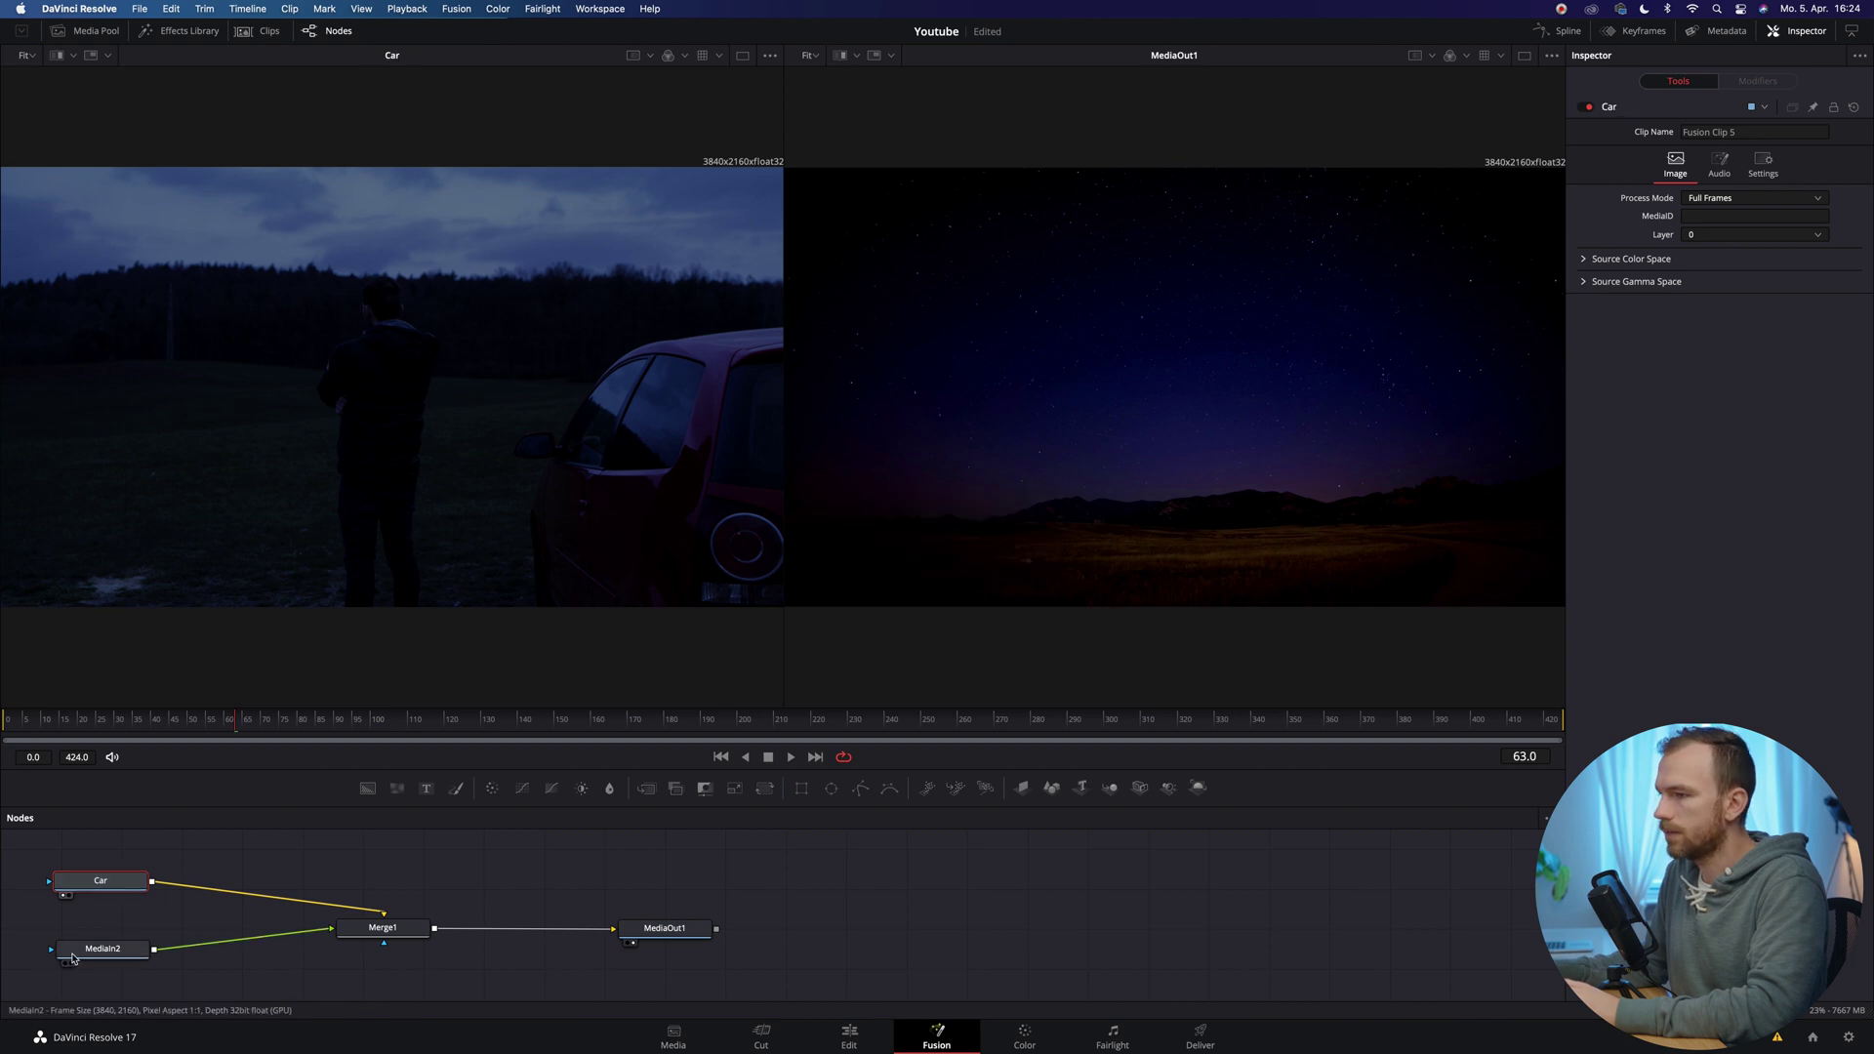
right_click(107, 947)
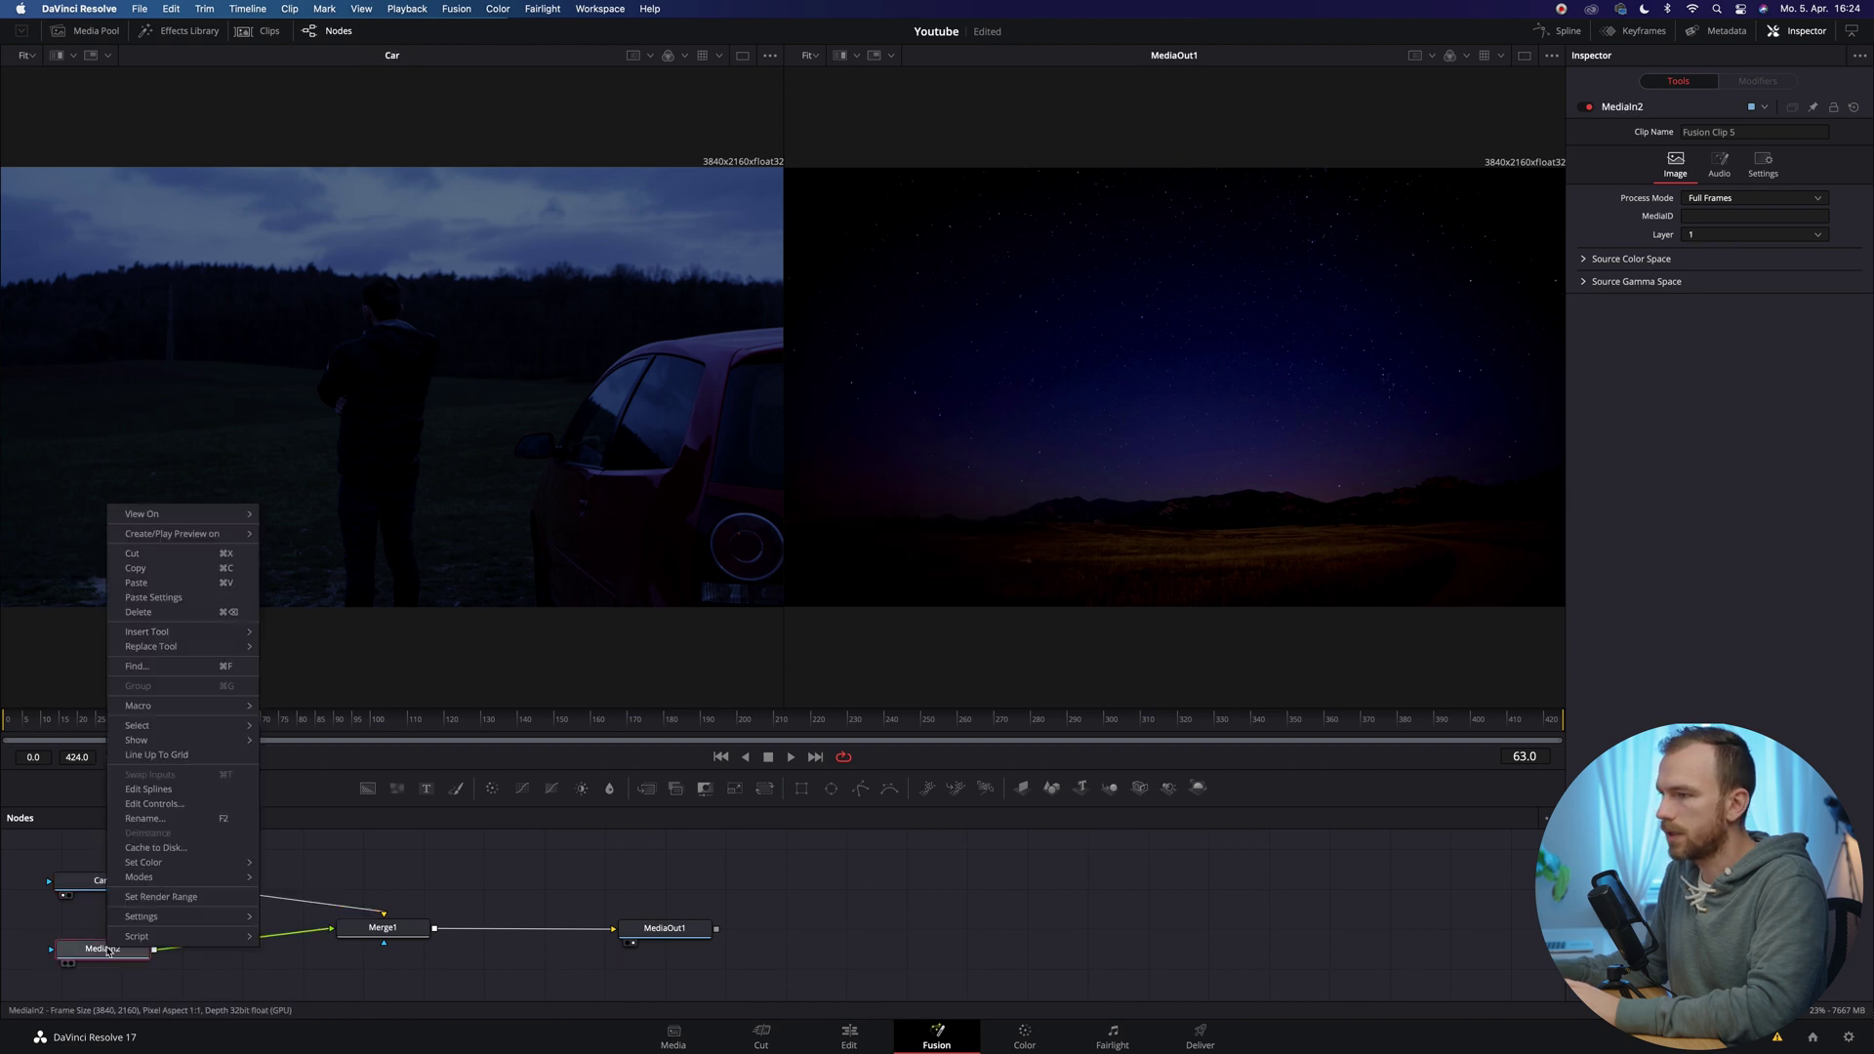
left_click(169, 819)
type("Sky")
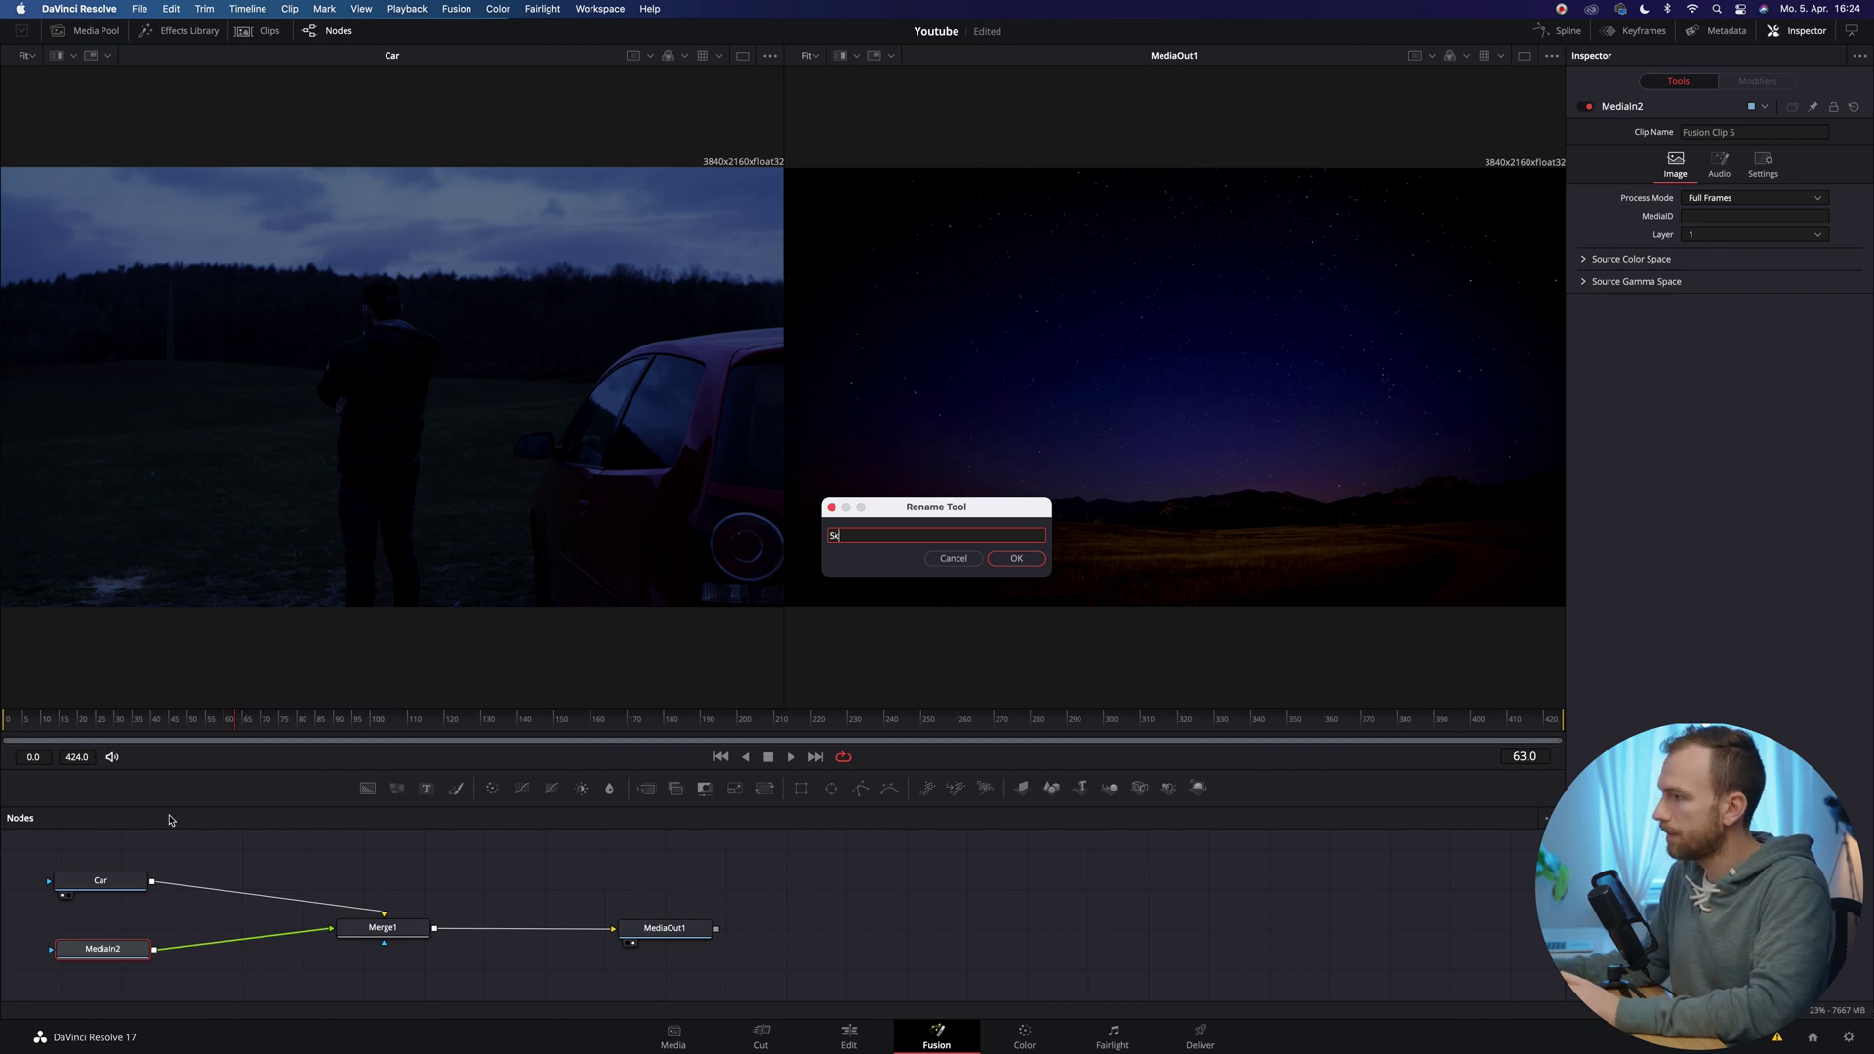
left_click(1018, 558)
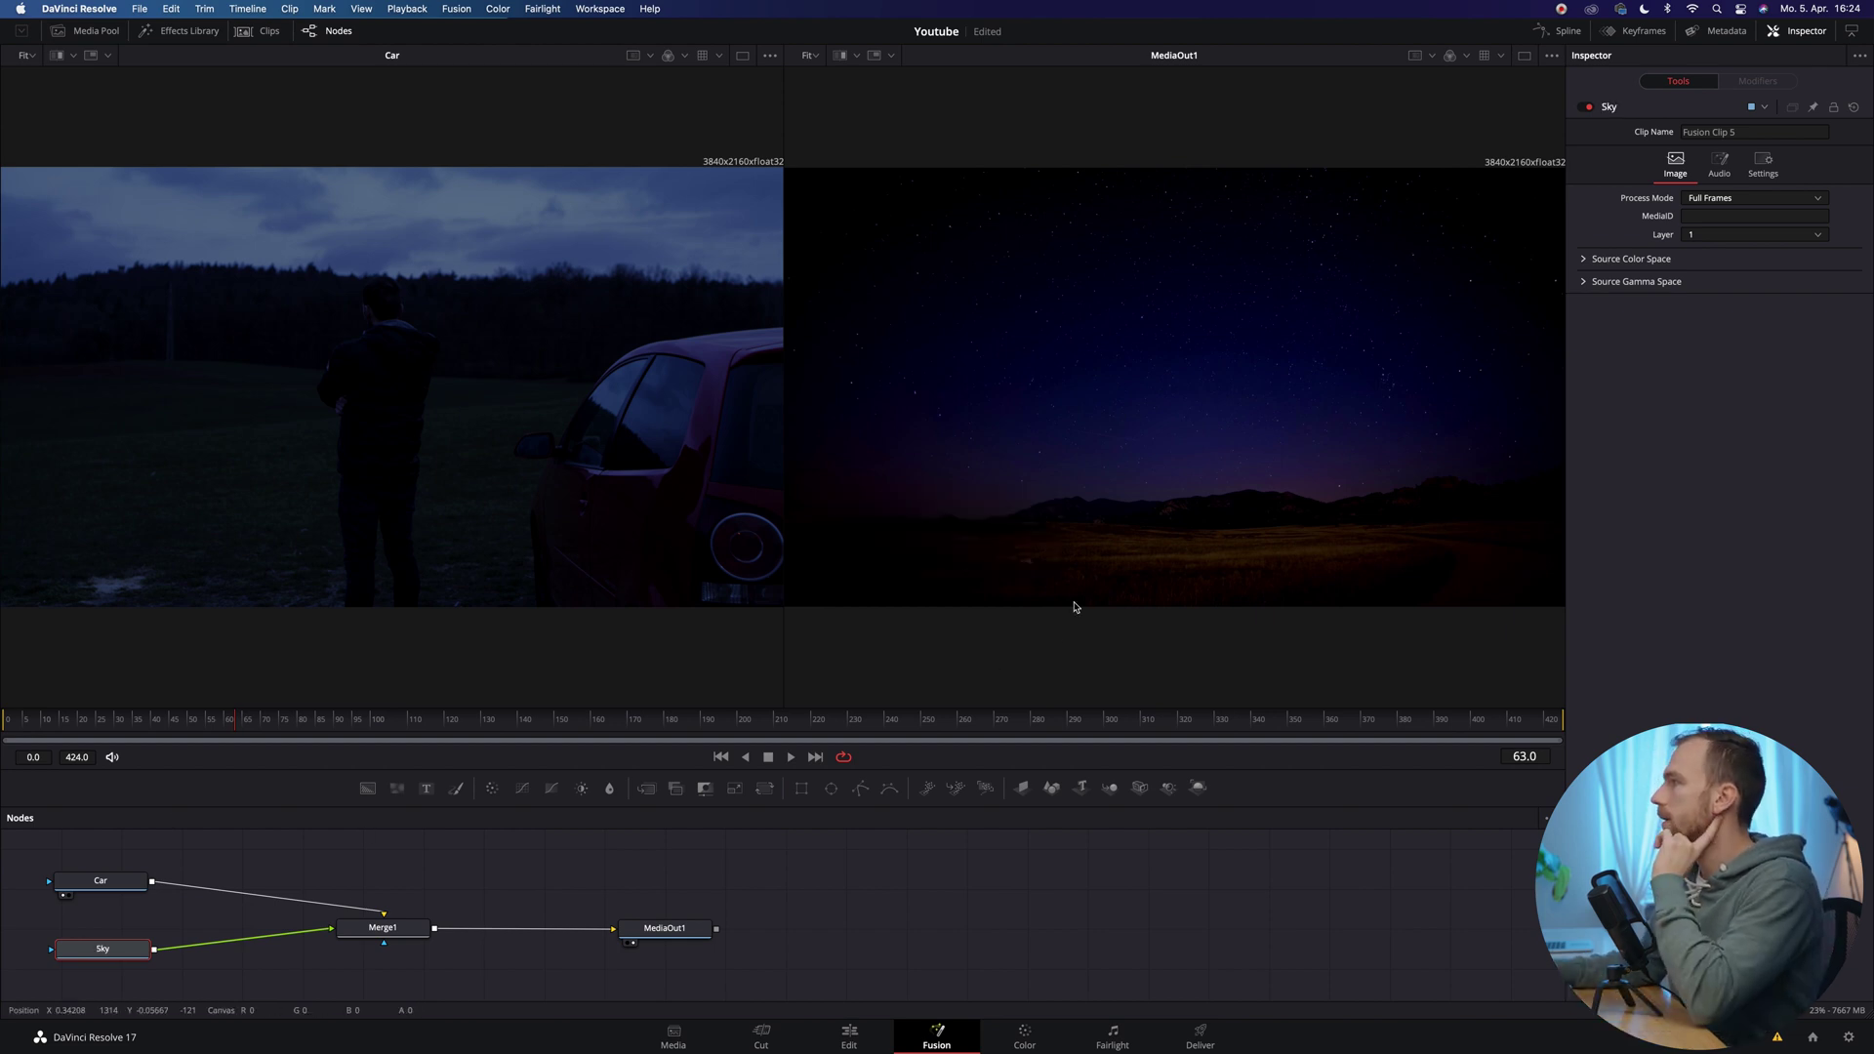
Step: Return to a single viewer and rewire Sky as Merge1's background input
left_click(1526, 59)
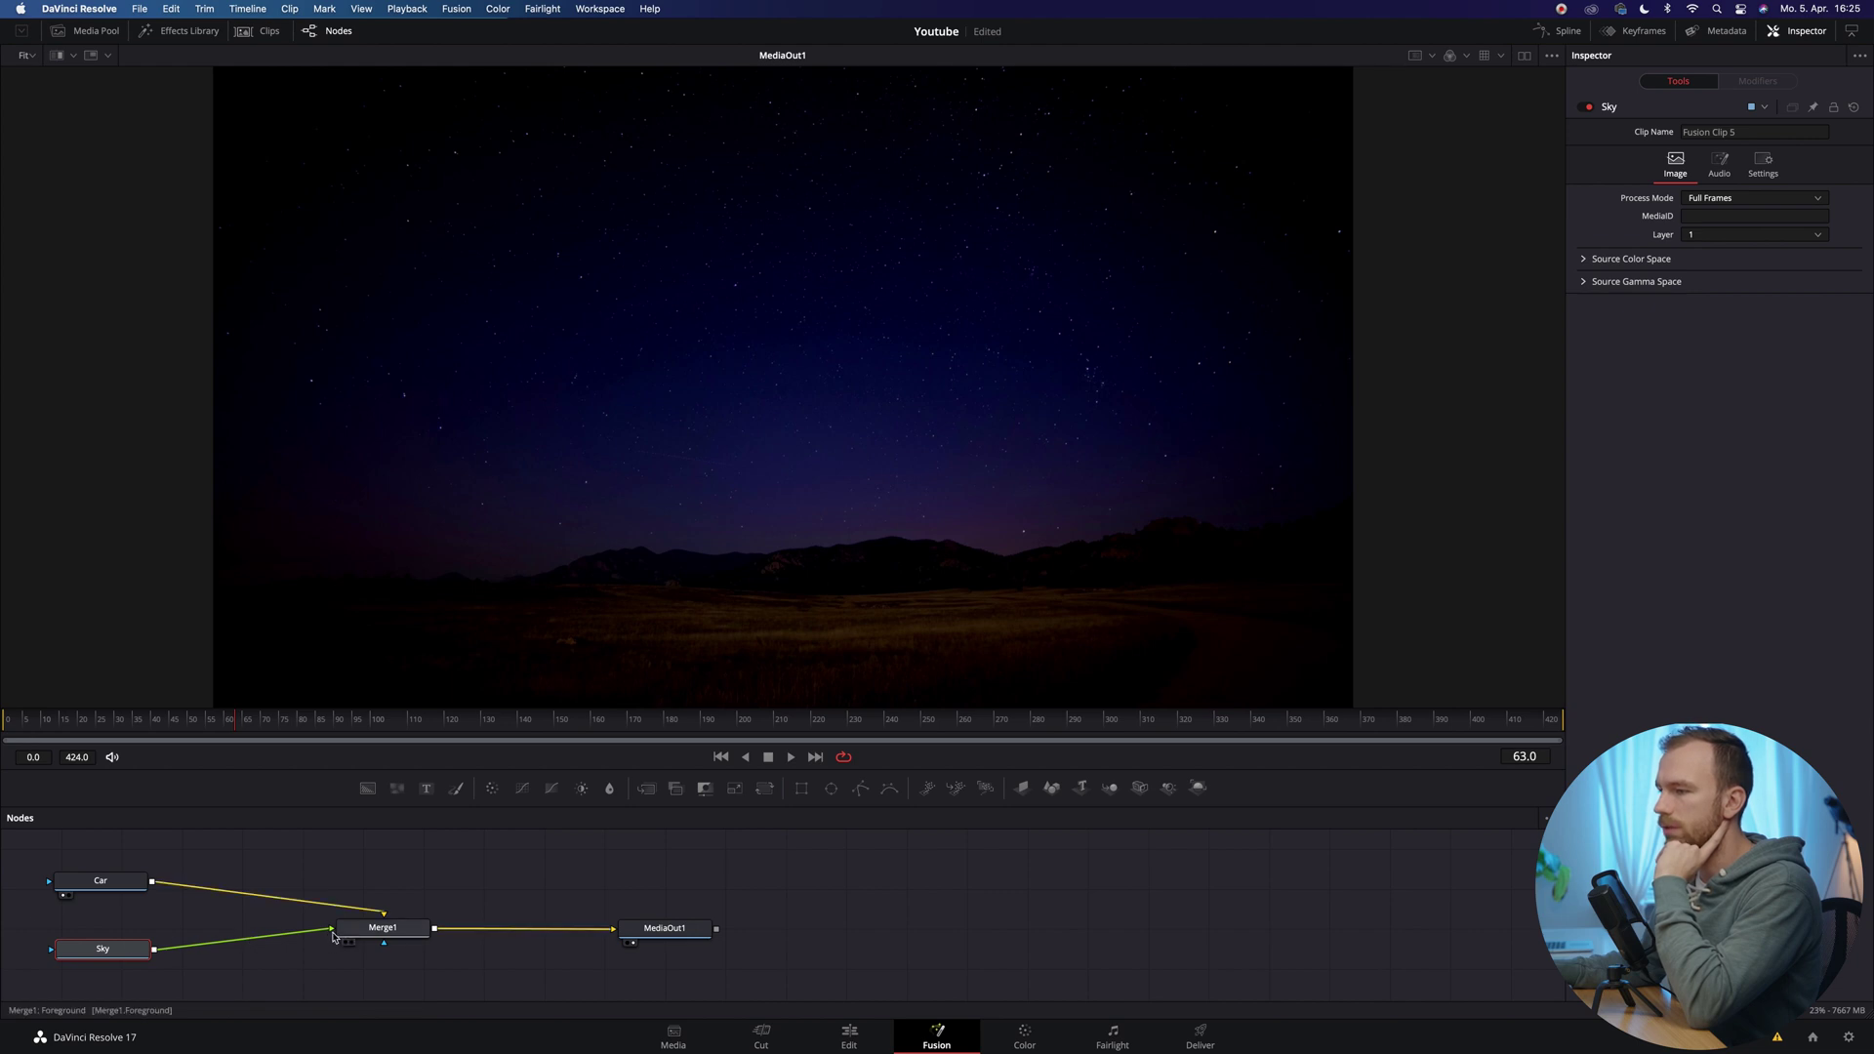
left_click_drag(385, 915, 303, 942)
left_click(103, 952)
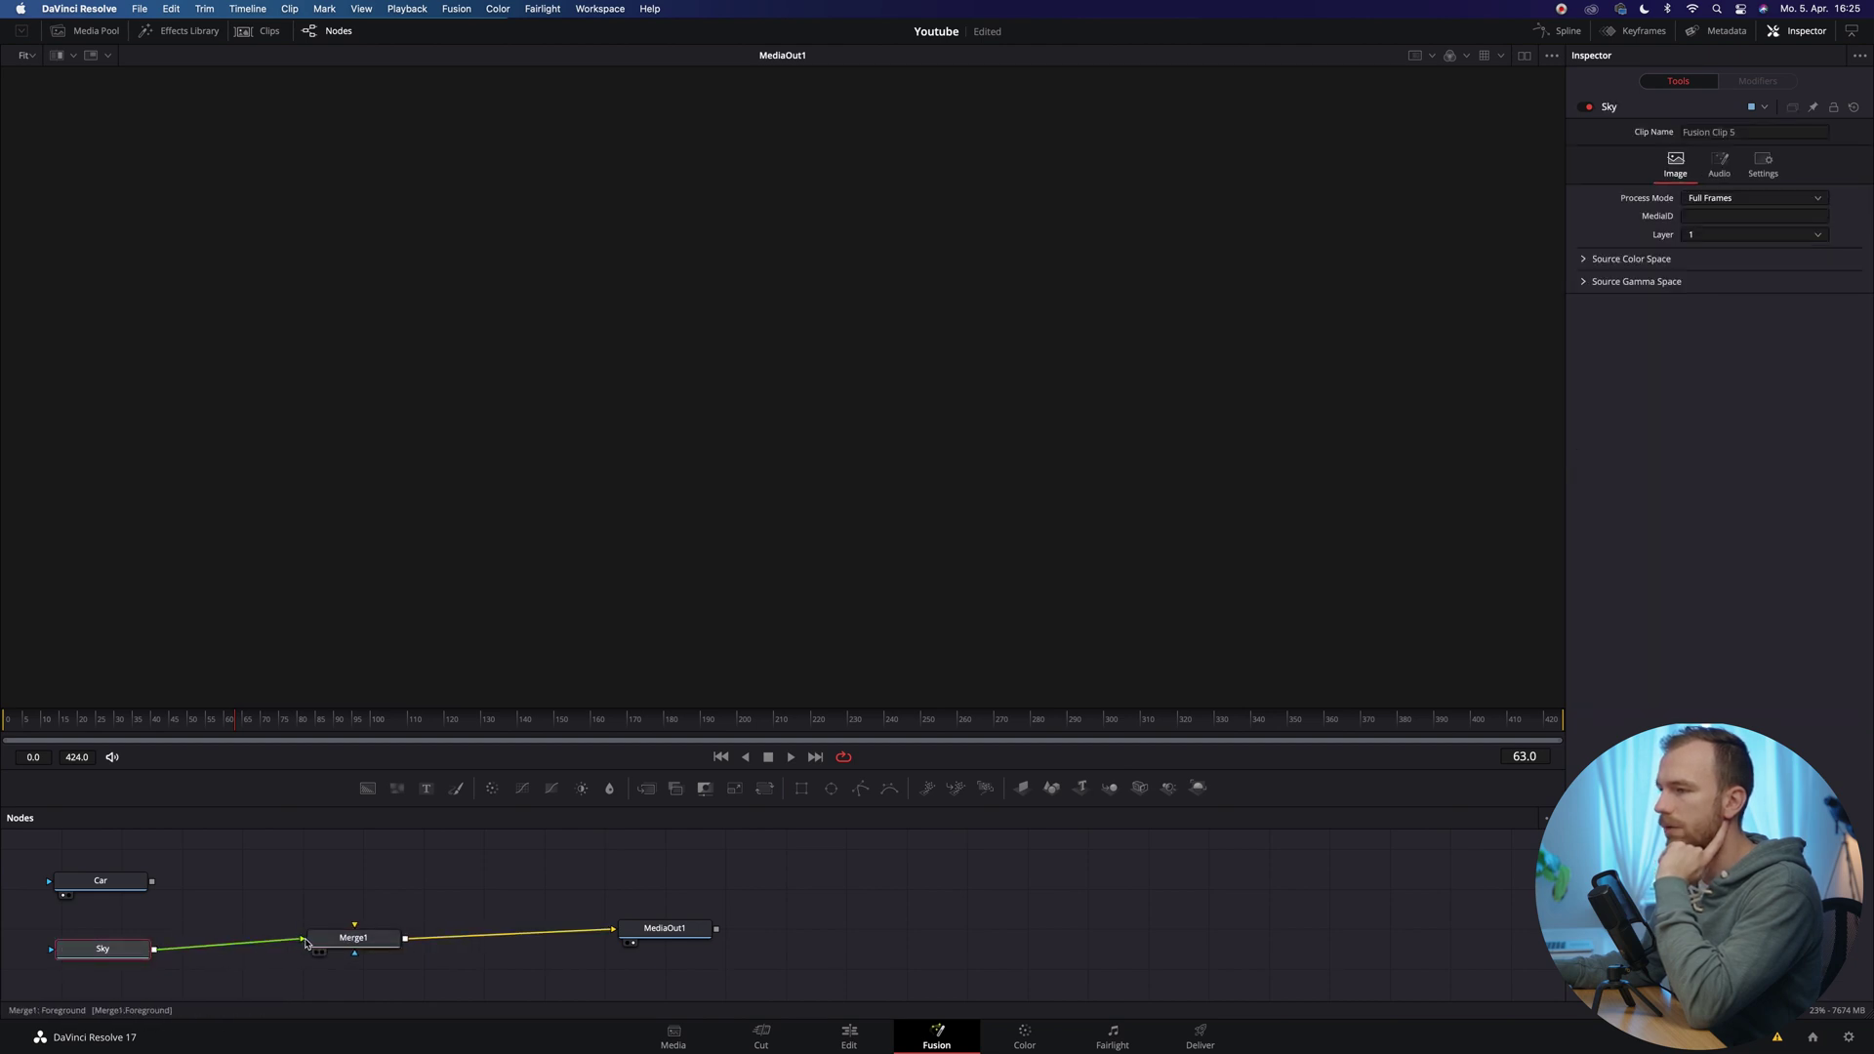
left_click_drag(302, 942, 136, 956)
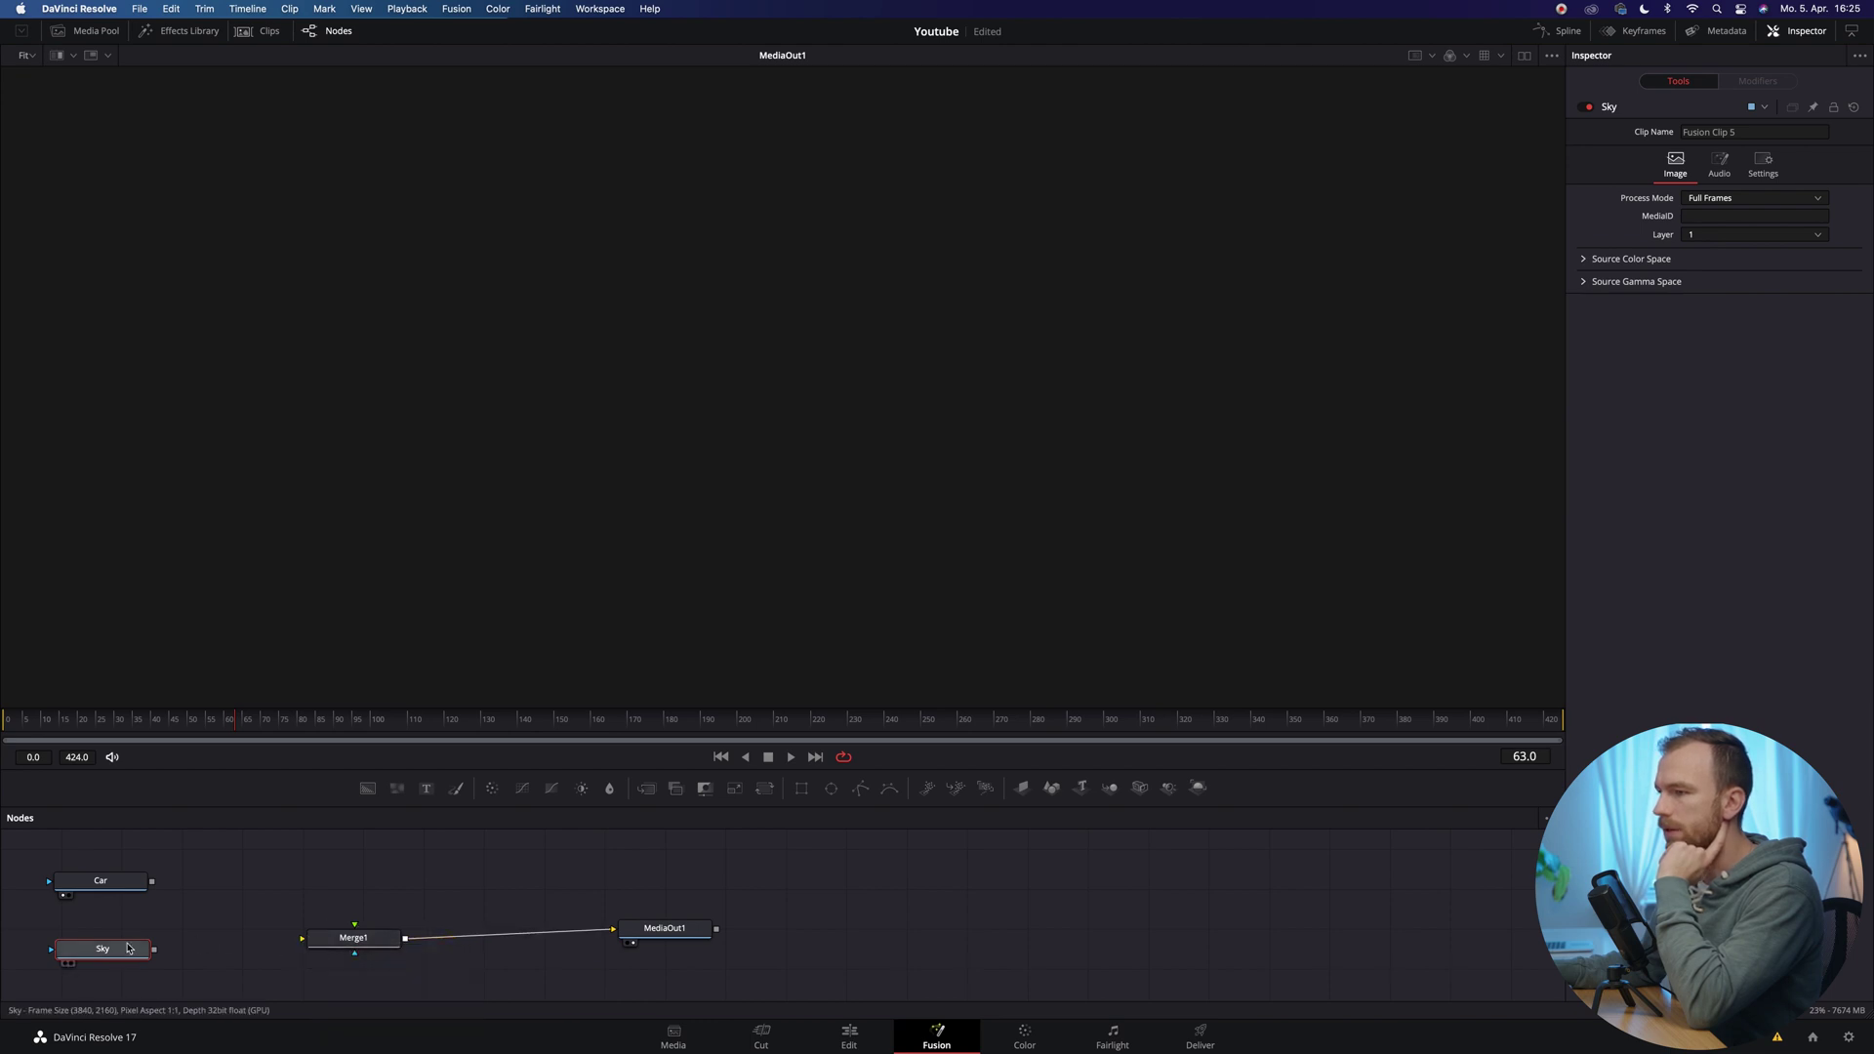
left_click_drag(132, 949, 353, 935)
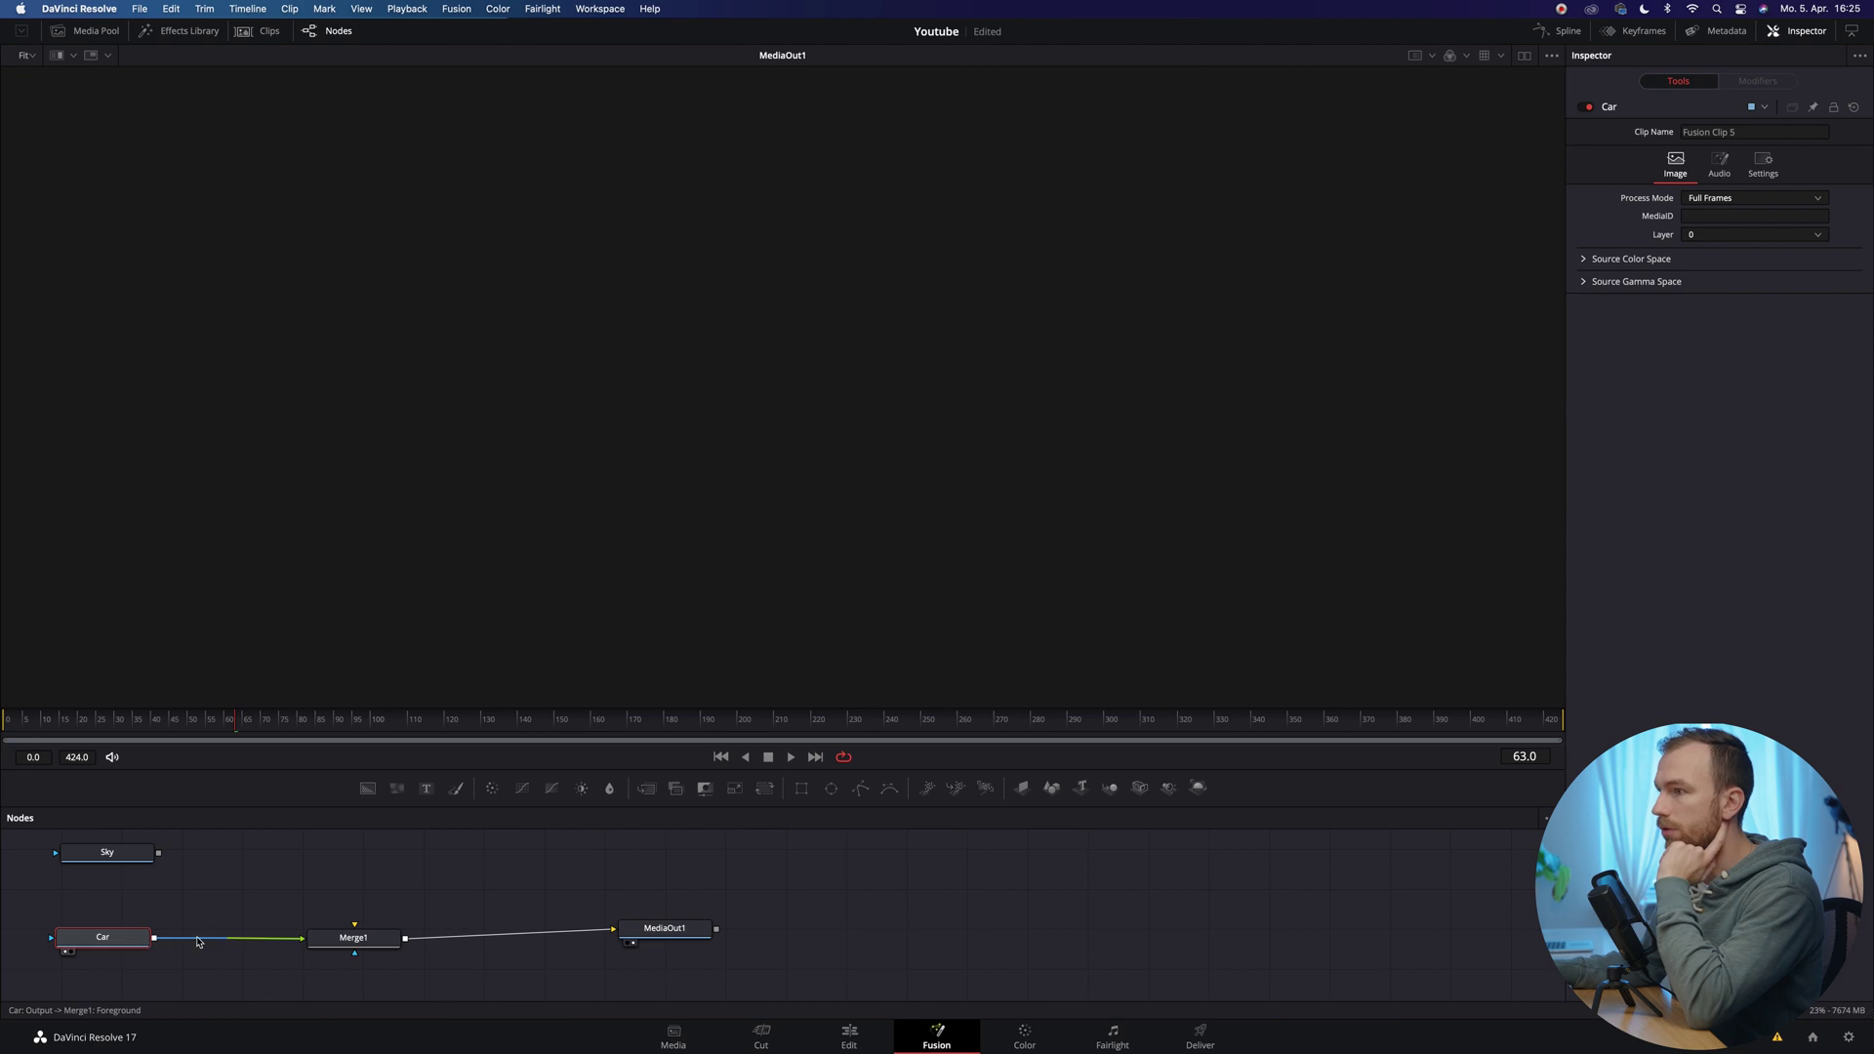
left_click_drag(159, 853, 355, 924)
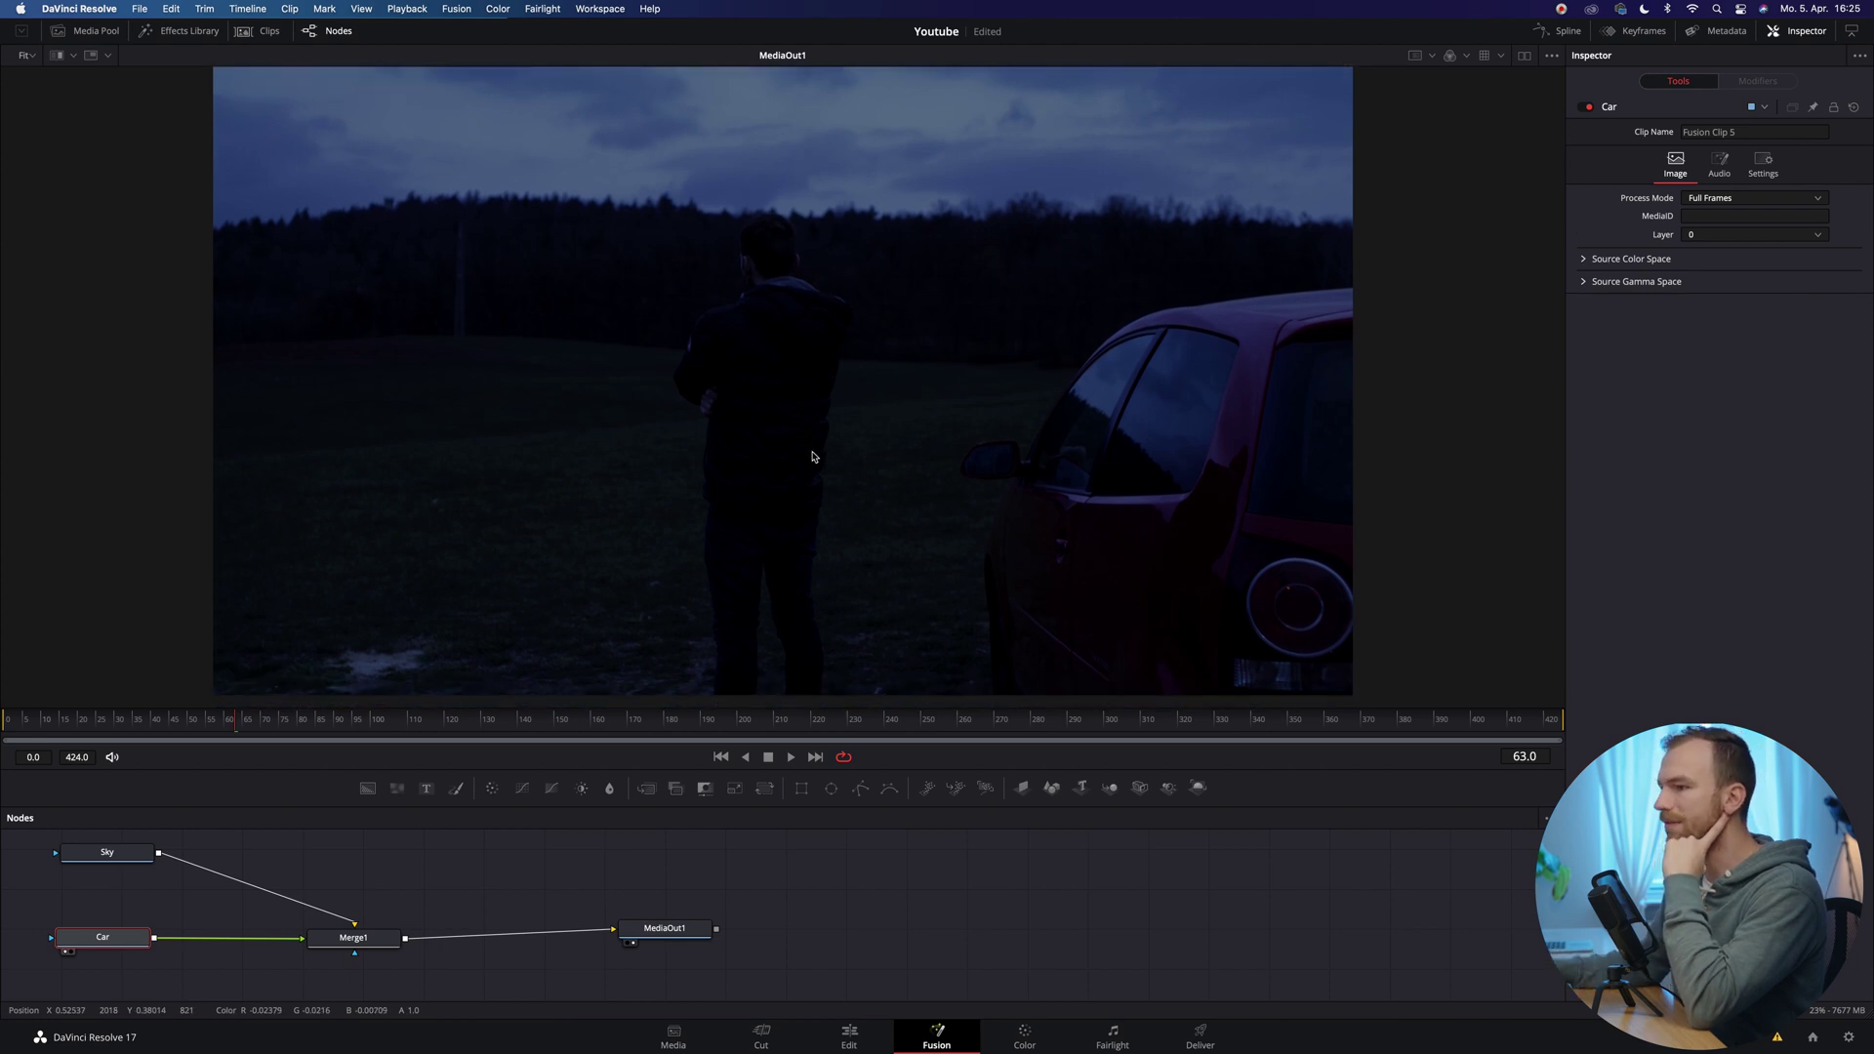
Step: Spread Merge1 and MediaOut1 further right, then search tools for 'trans' with Car selected
left_click_drag(382, 939, 477, 926)
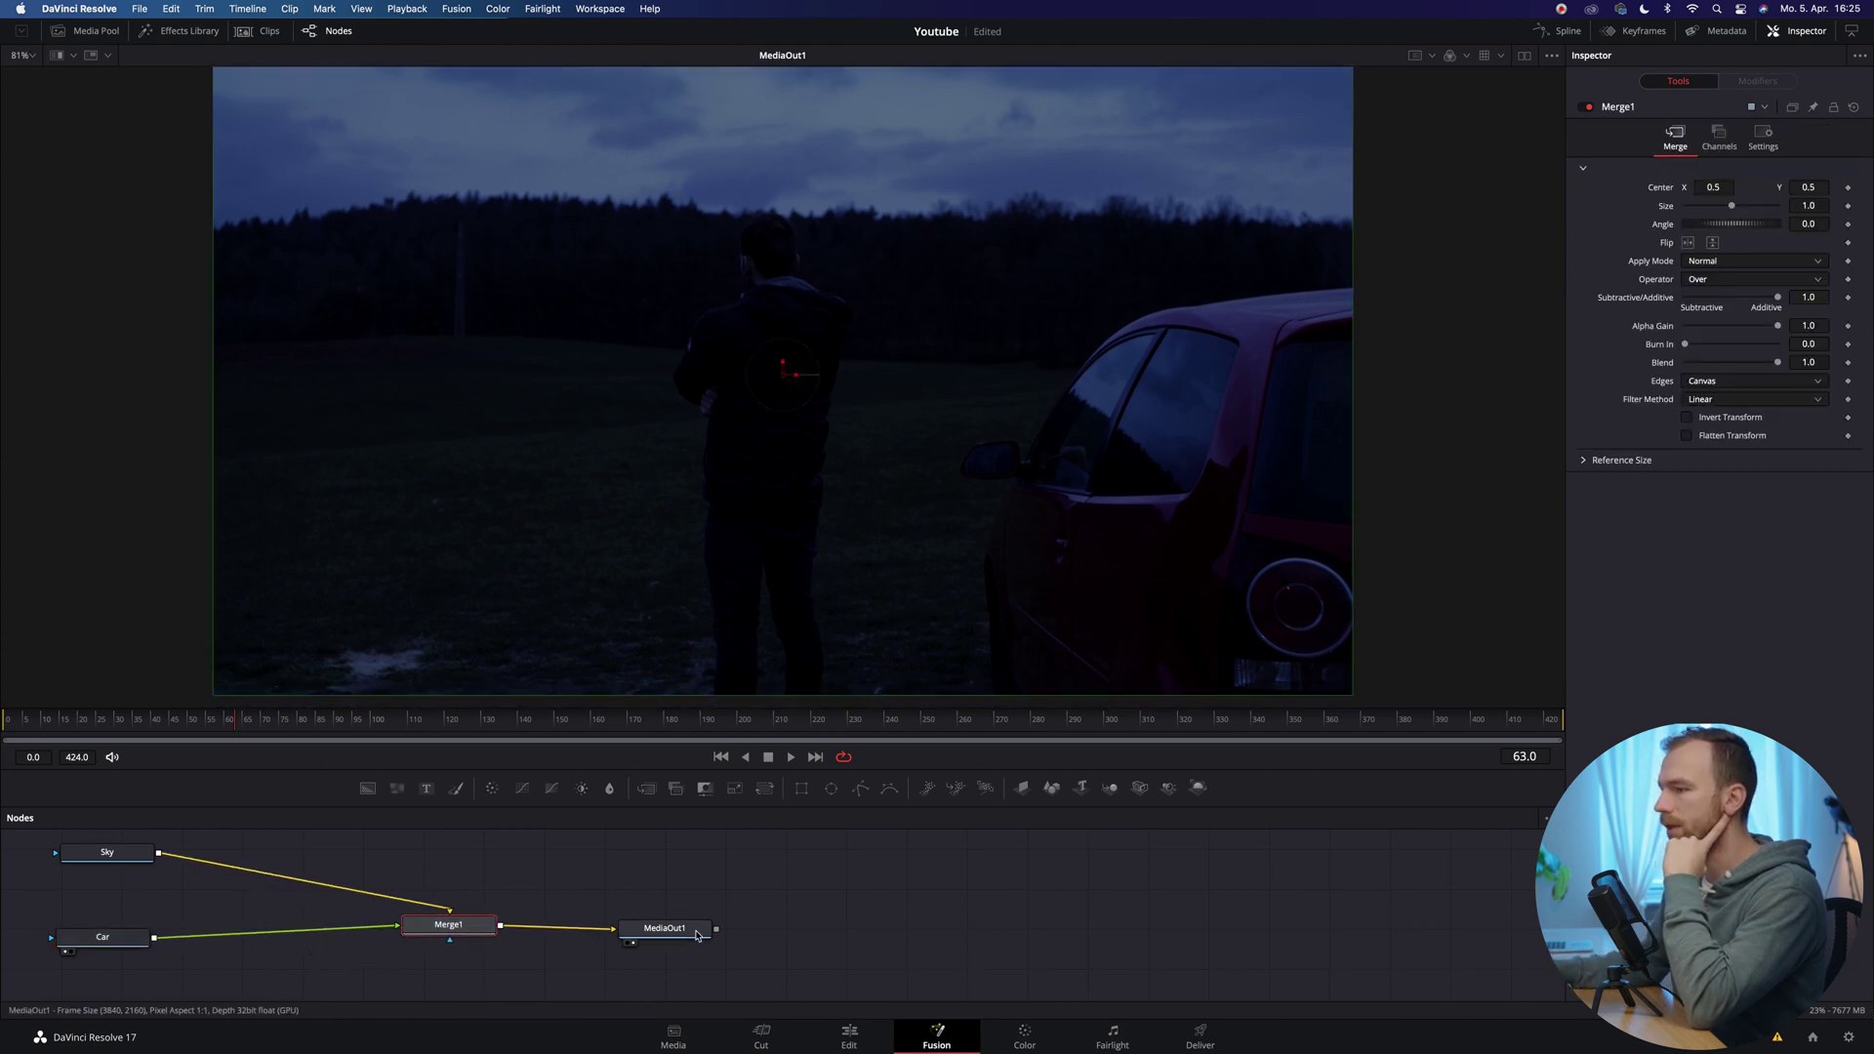
left_click_drag(674, 928, 843, 919)
left_click(91, 943)
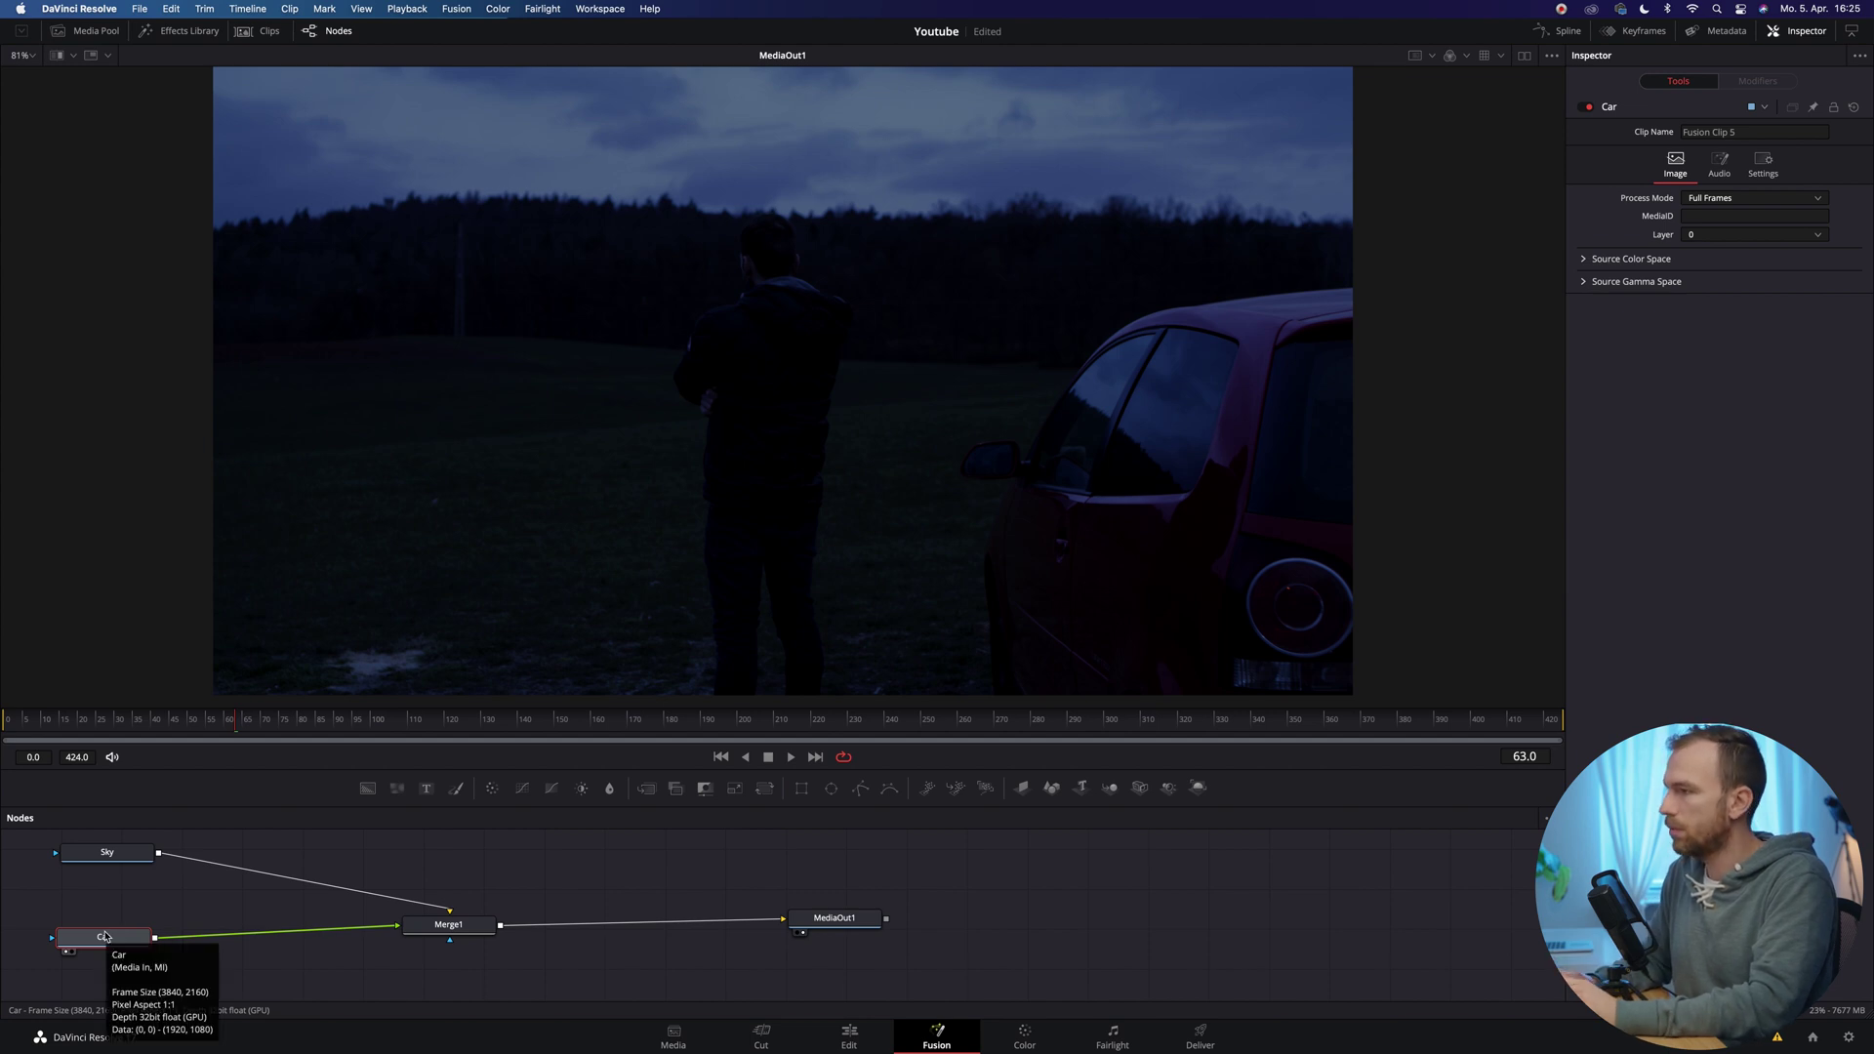
key("shift+space")
type("trans")
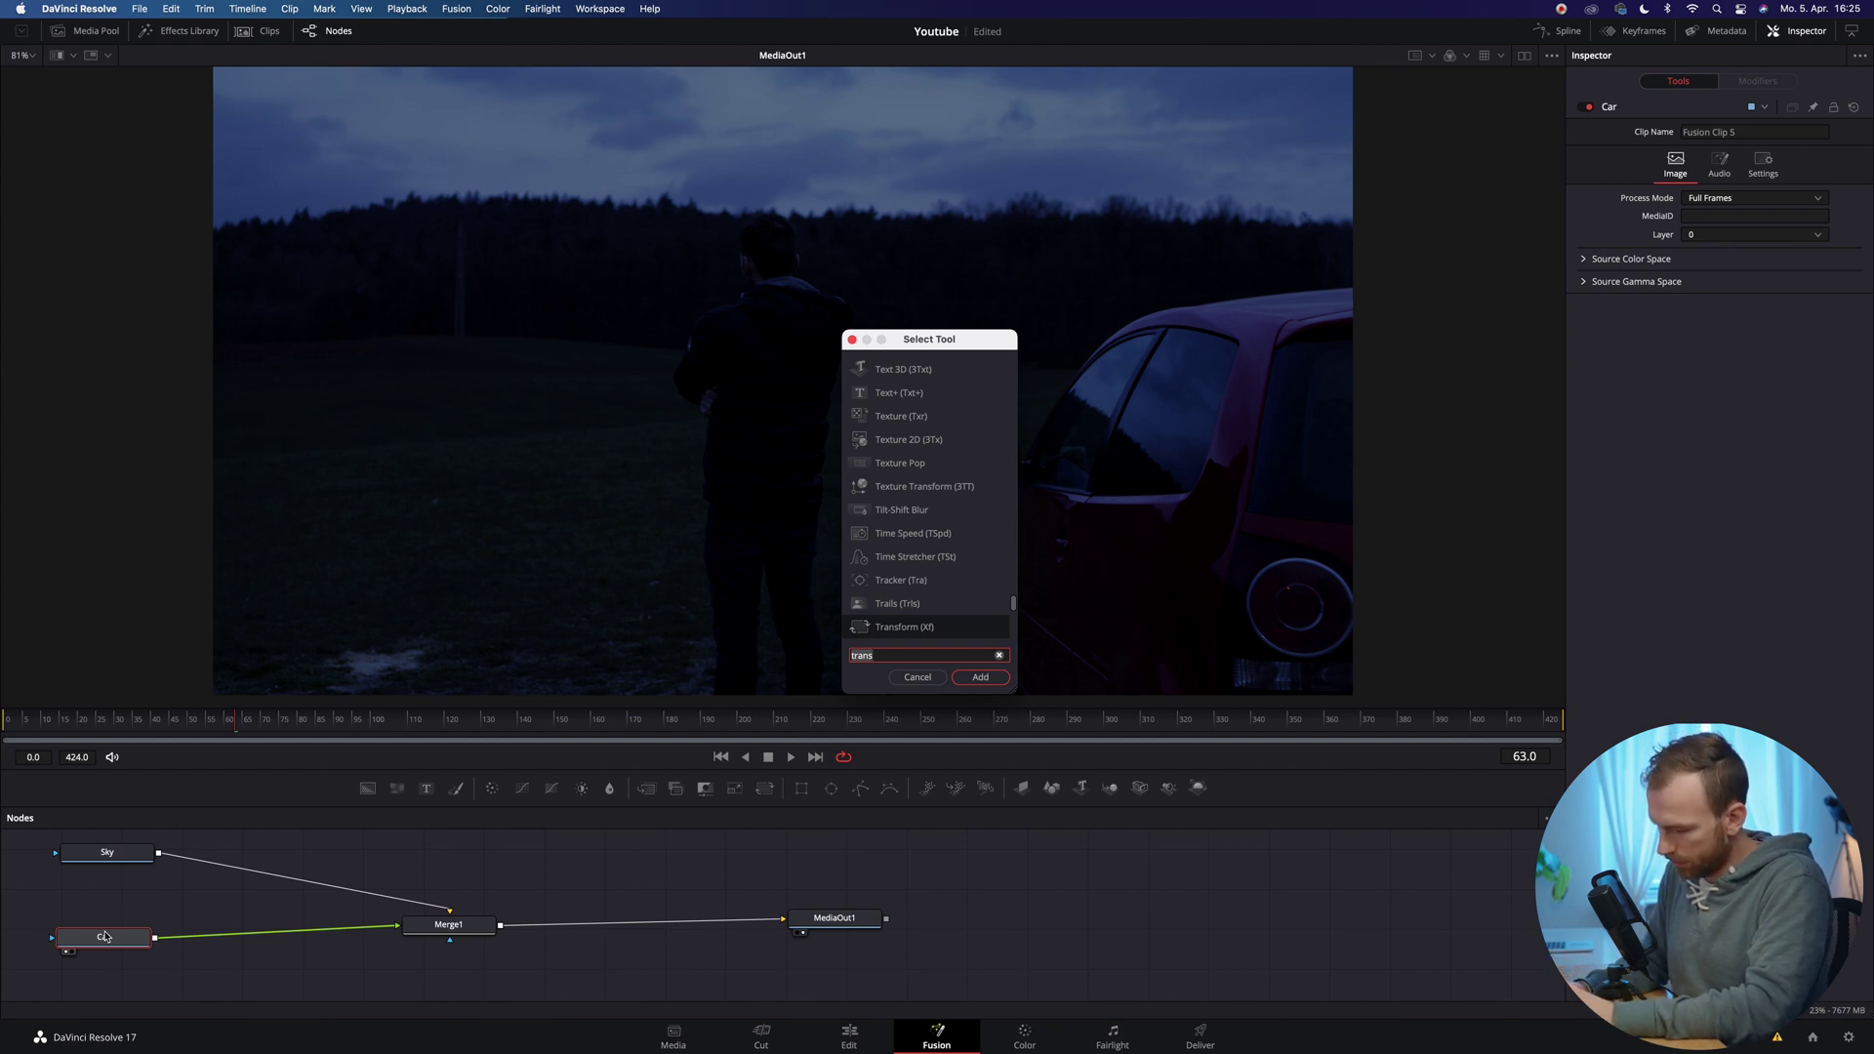
Step: Insert a Luma Keyer after the Car node, test its Invert, and nudge the Sky node
type("luma")
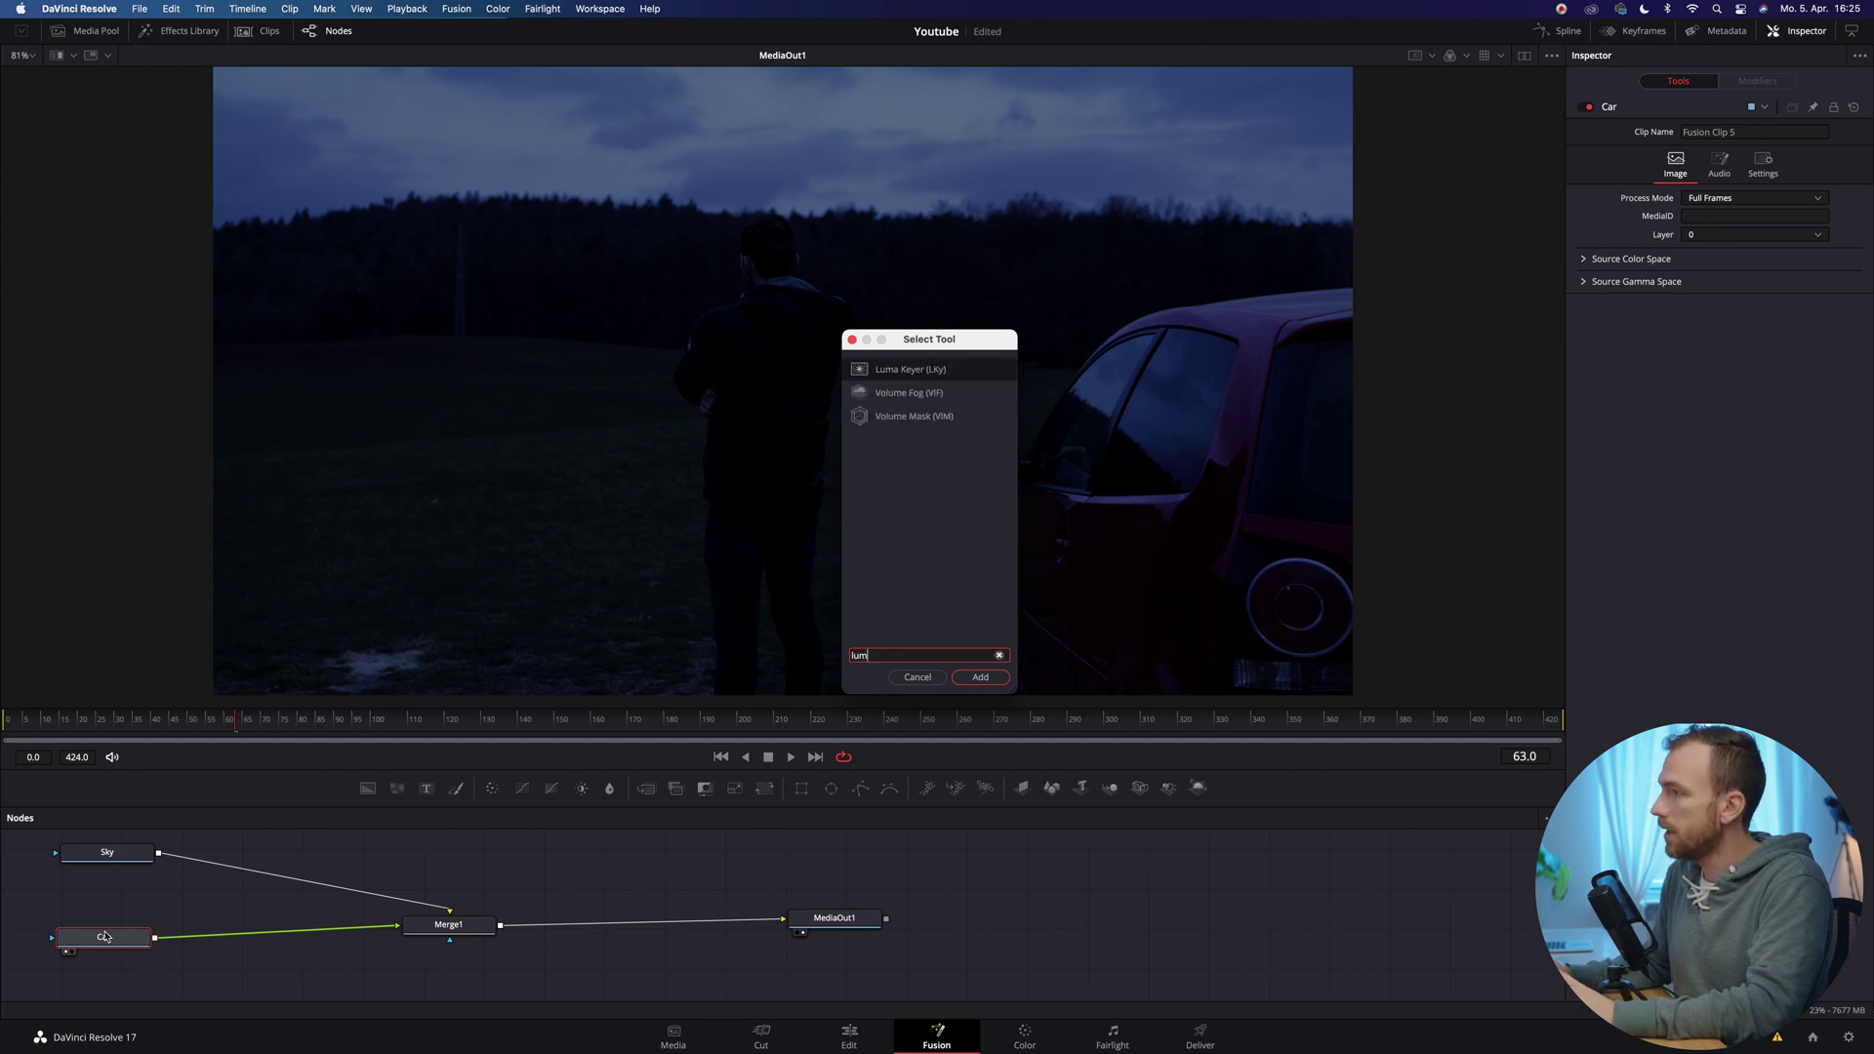
left_click(974, 678)
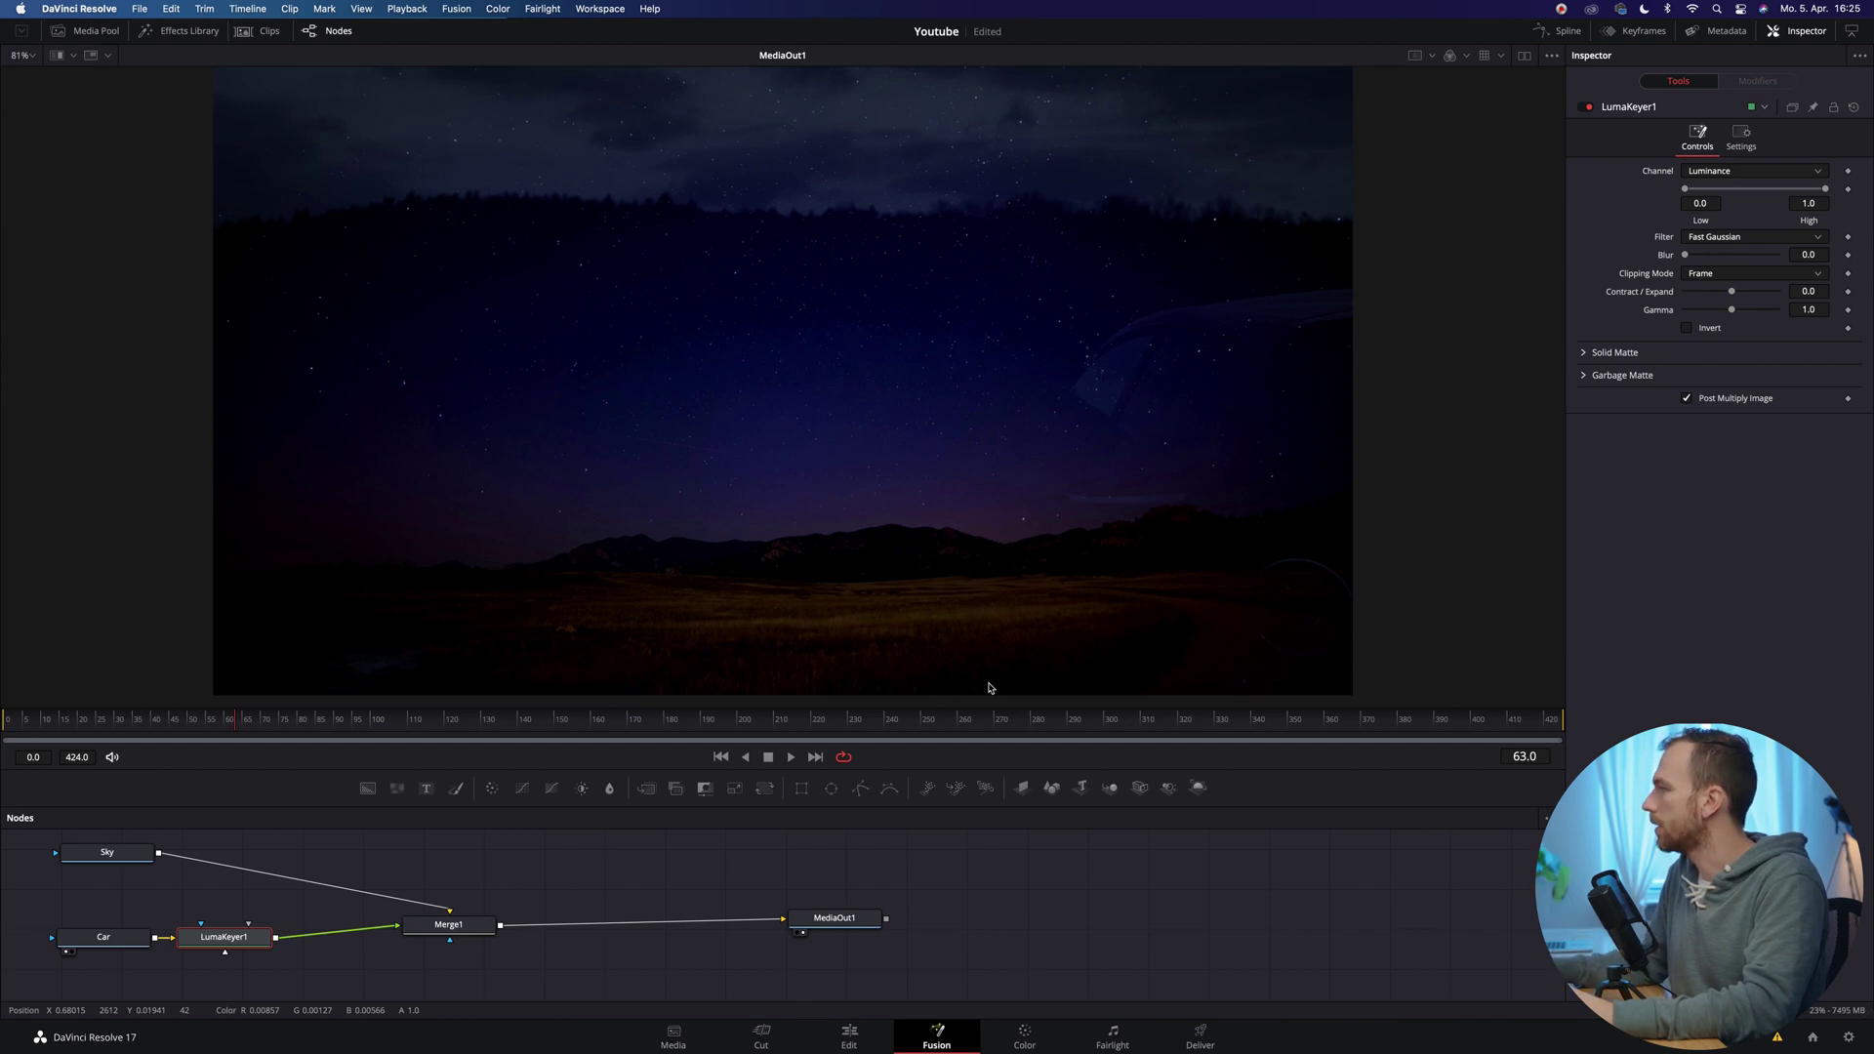
left_click(1687, 329)
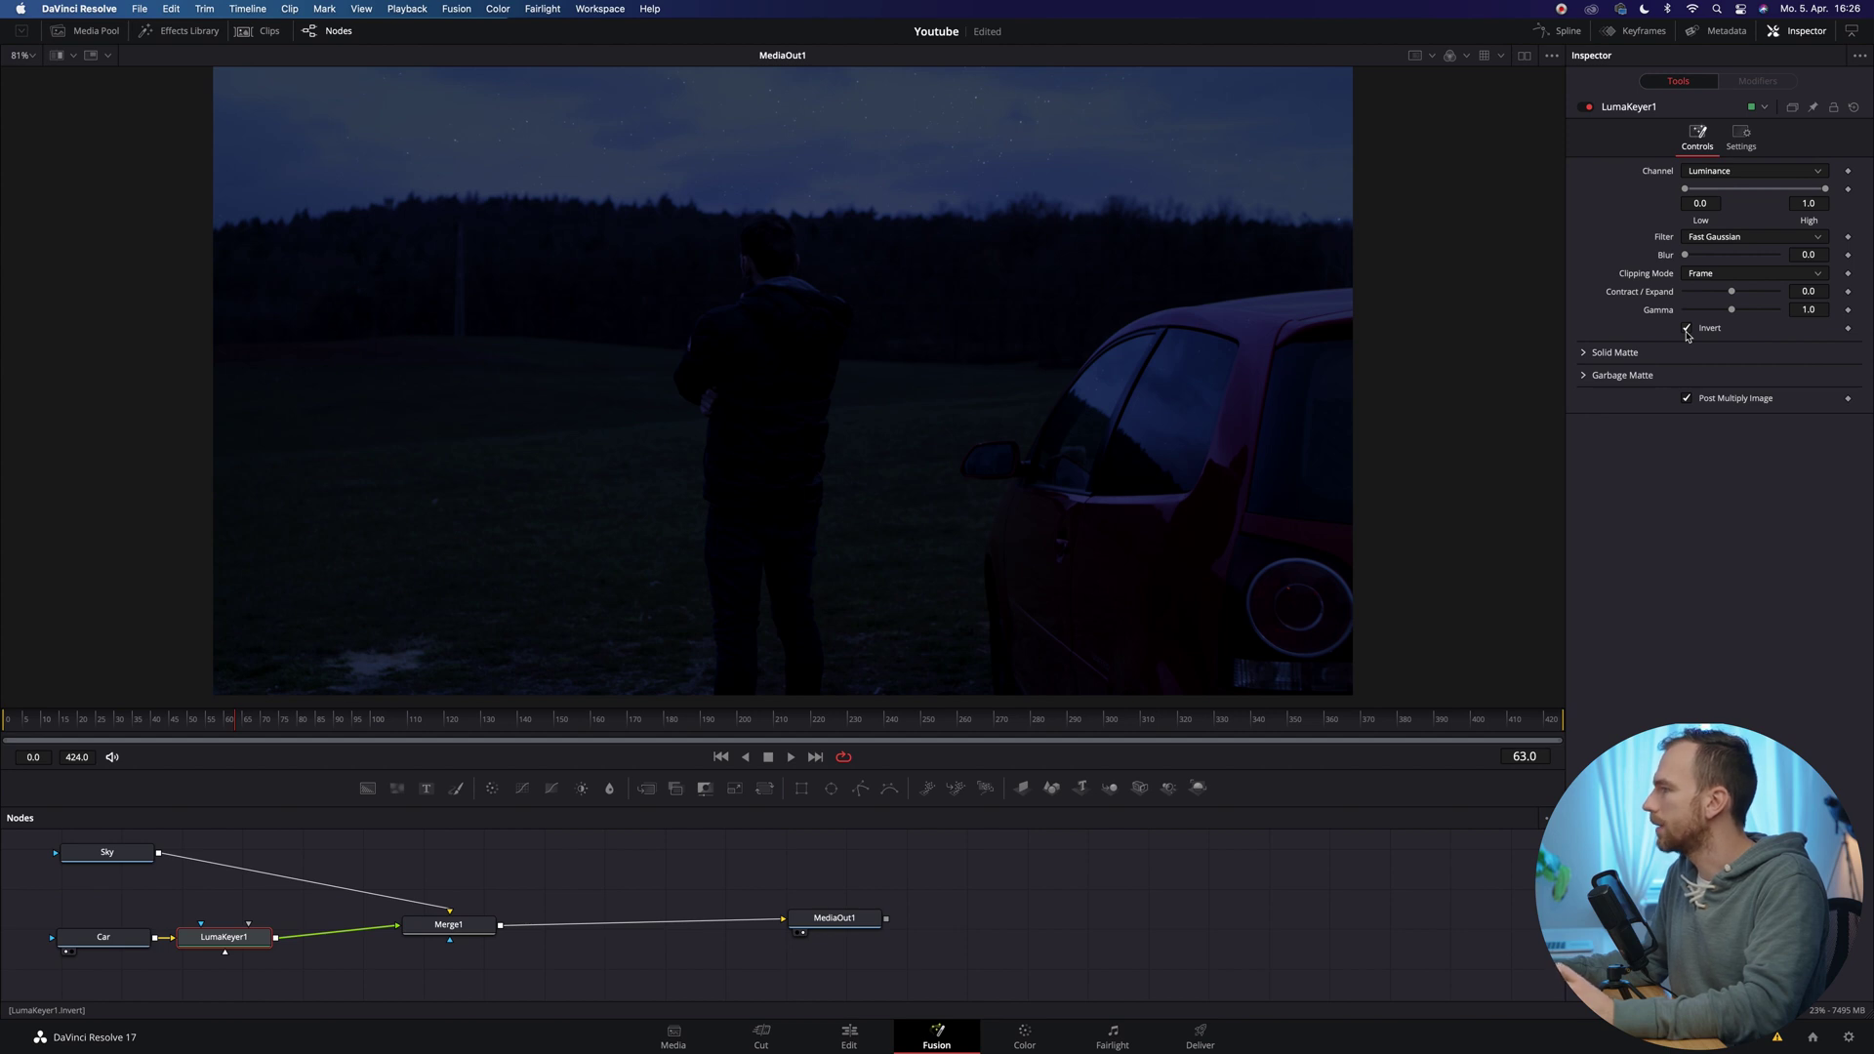
left_click(1688, 329)
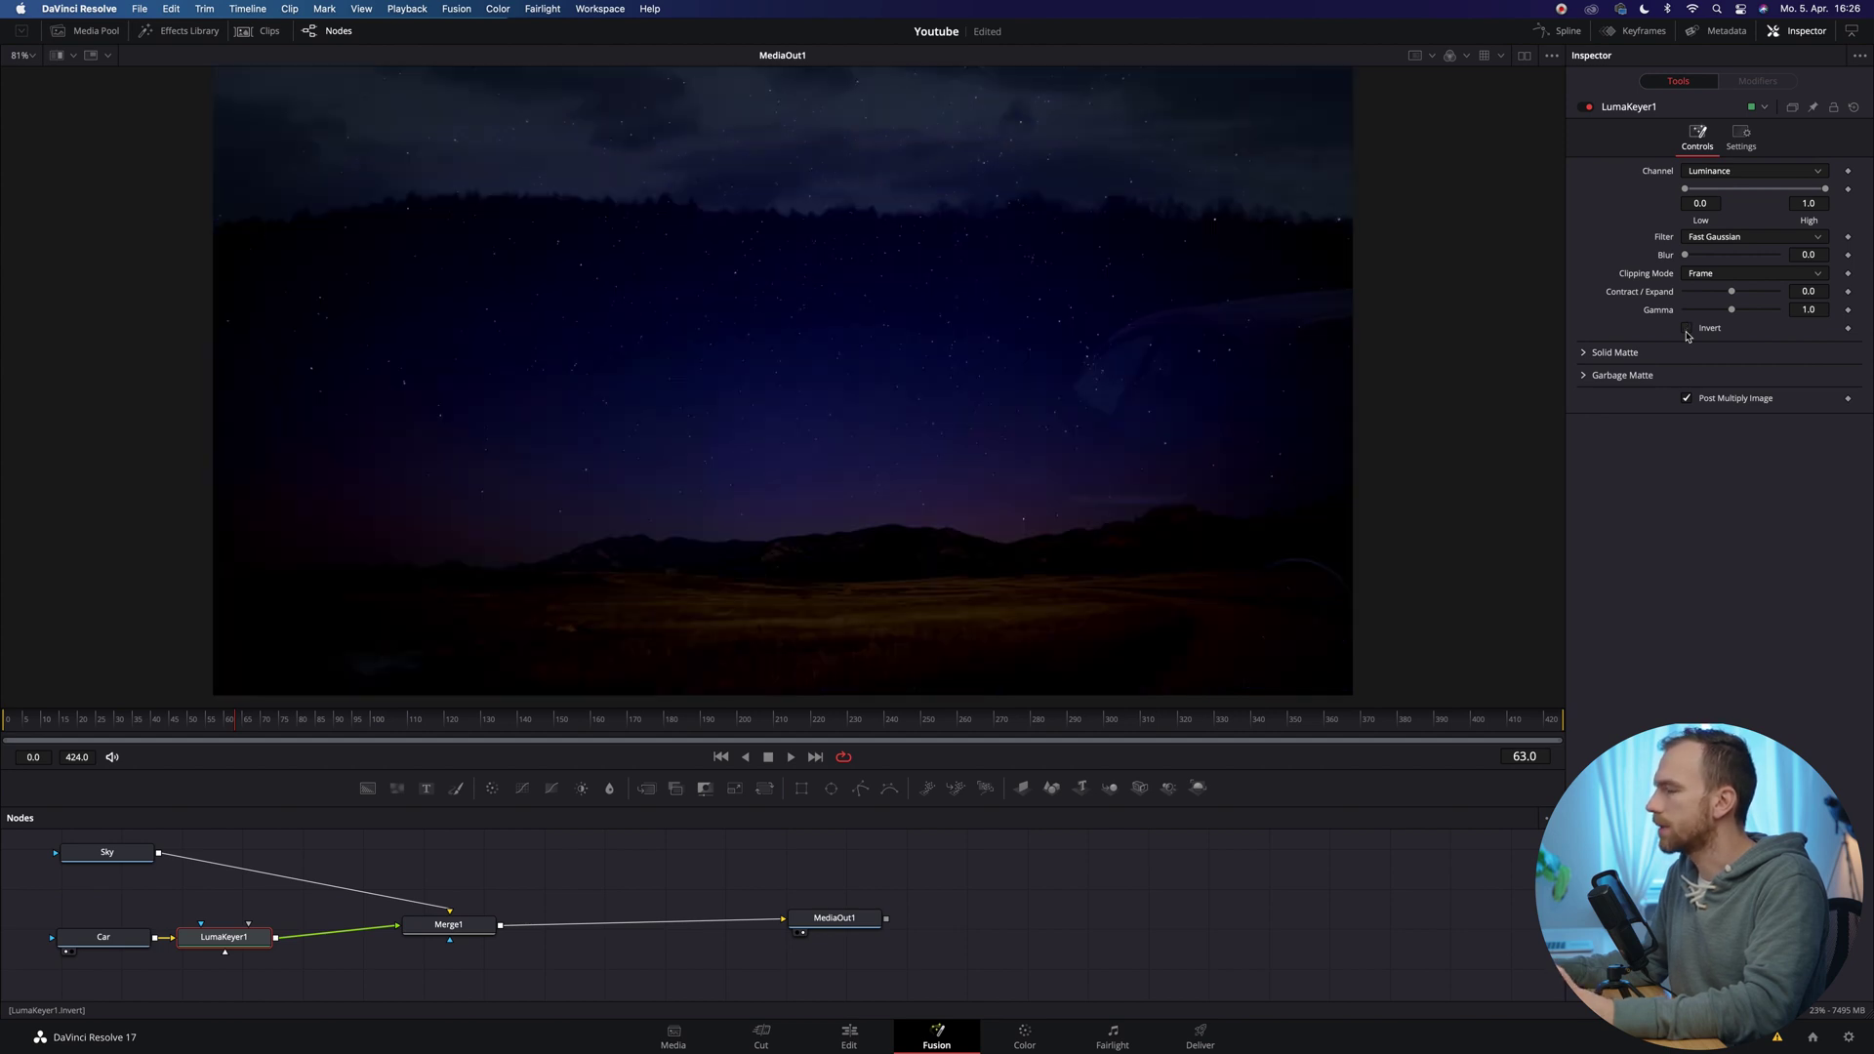
left_click_drag(118, 855, 108, 871)
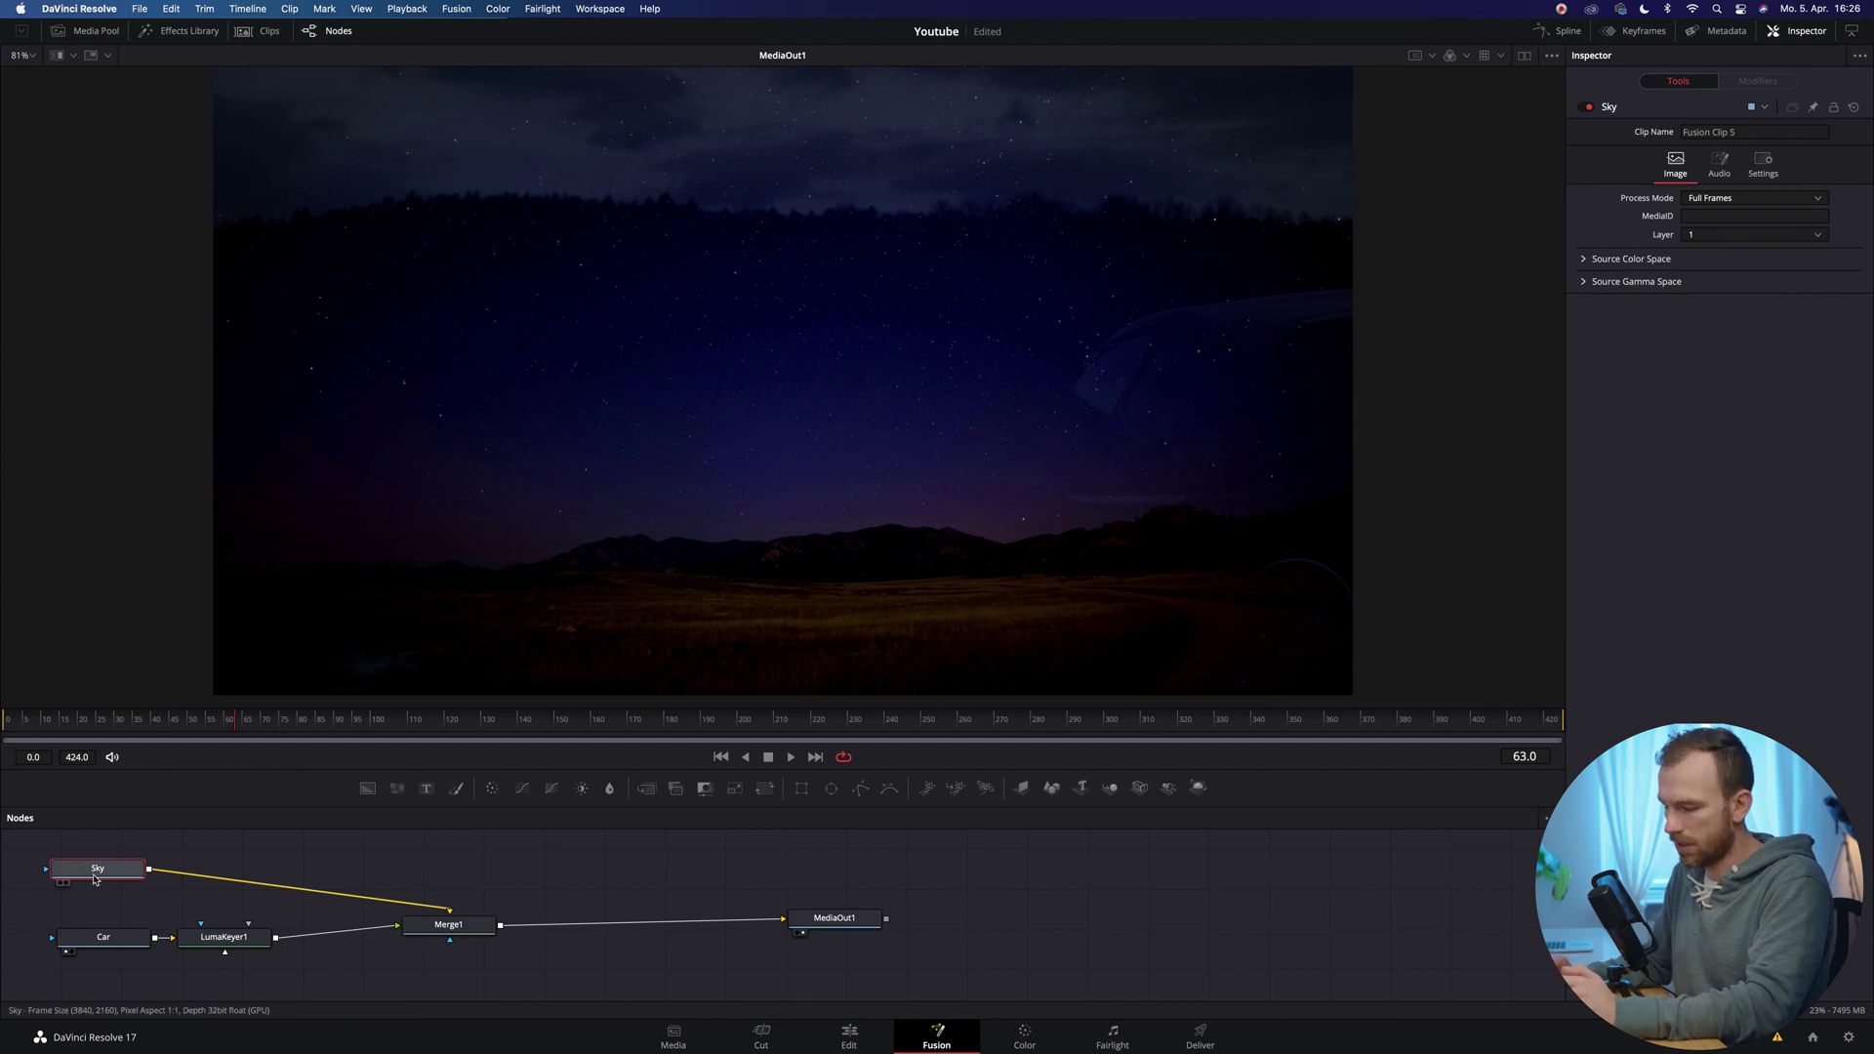
key("shift+space")
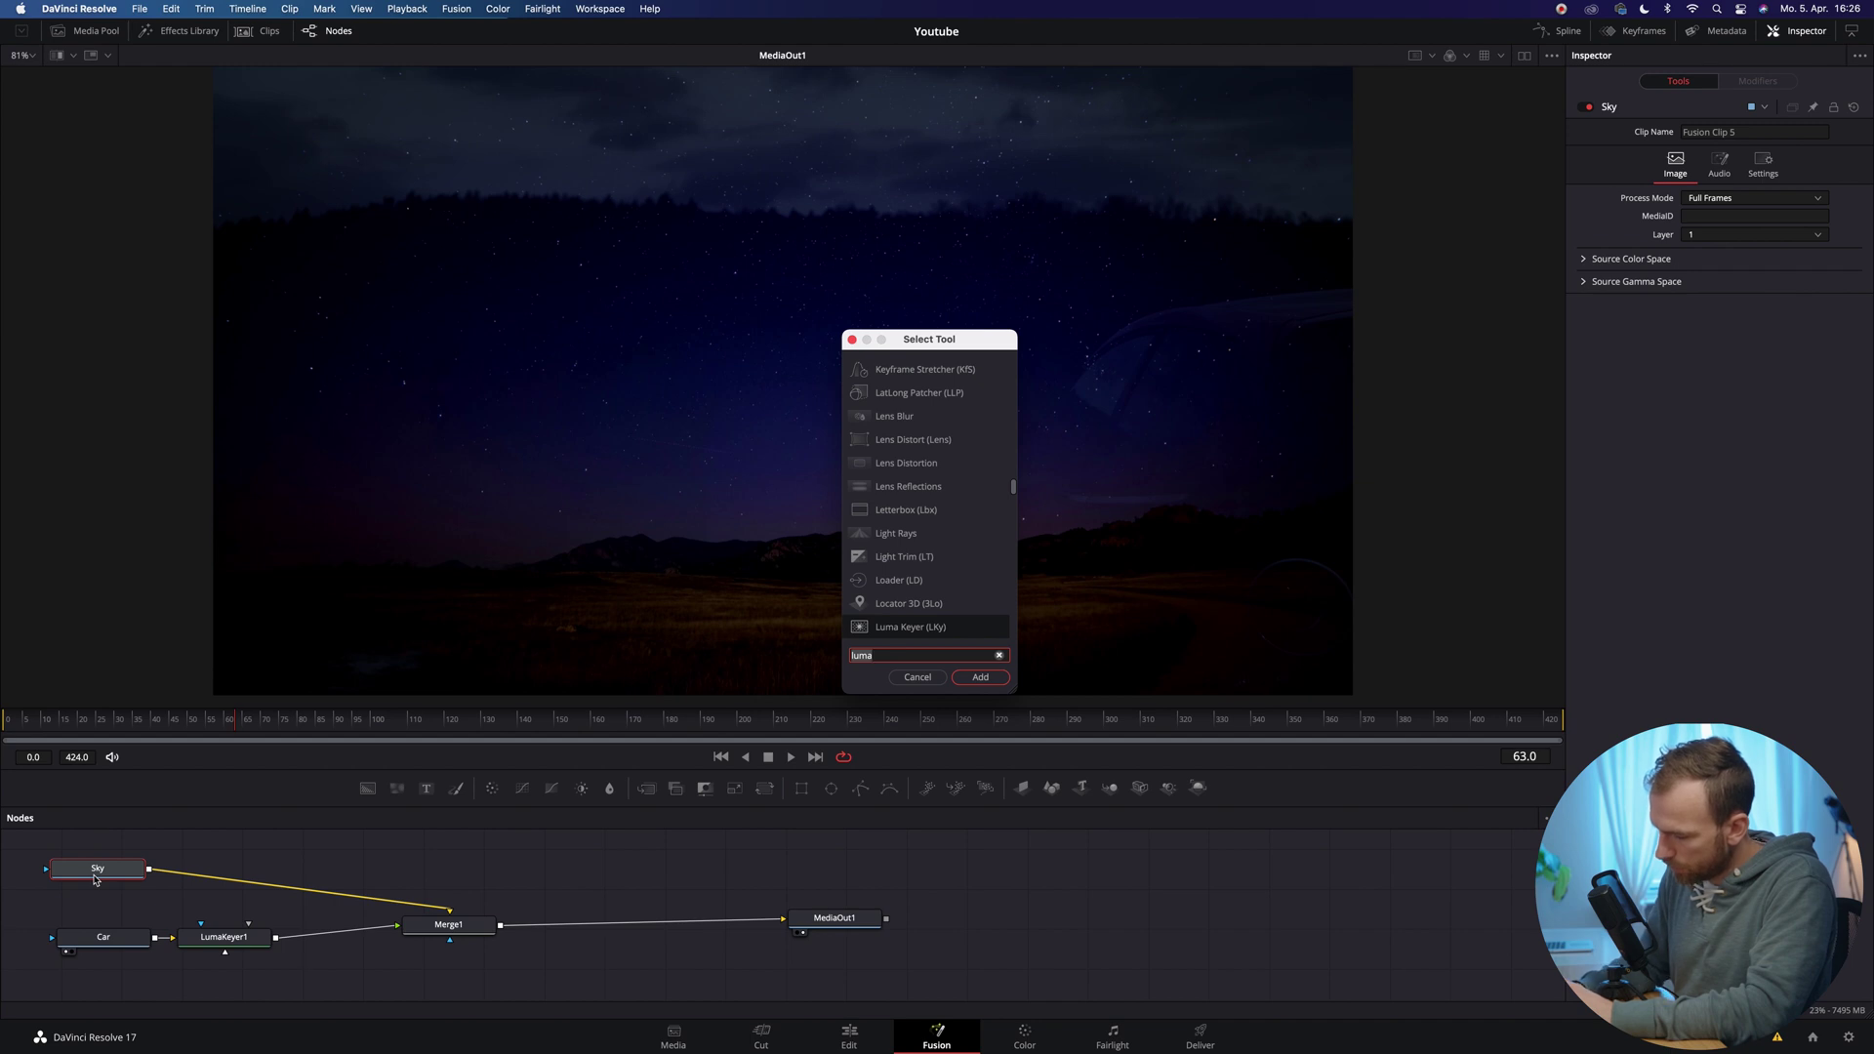
Step: Add a Transform after Sky, scaling to 1.06 and raising Center Y to 0.924657
type("tra")
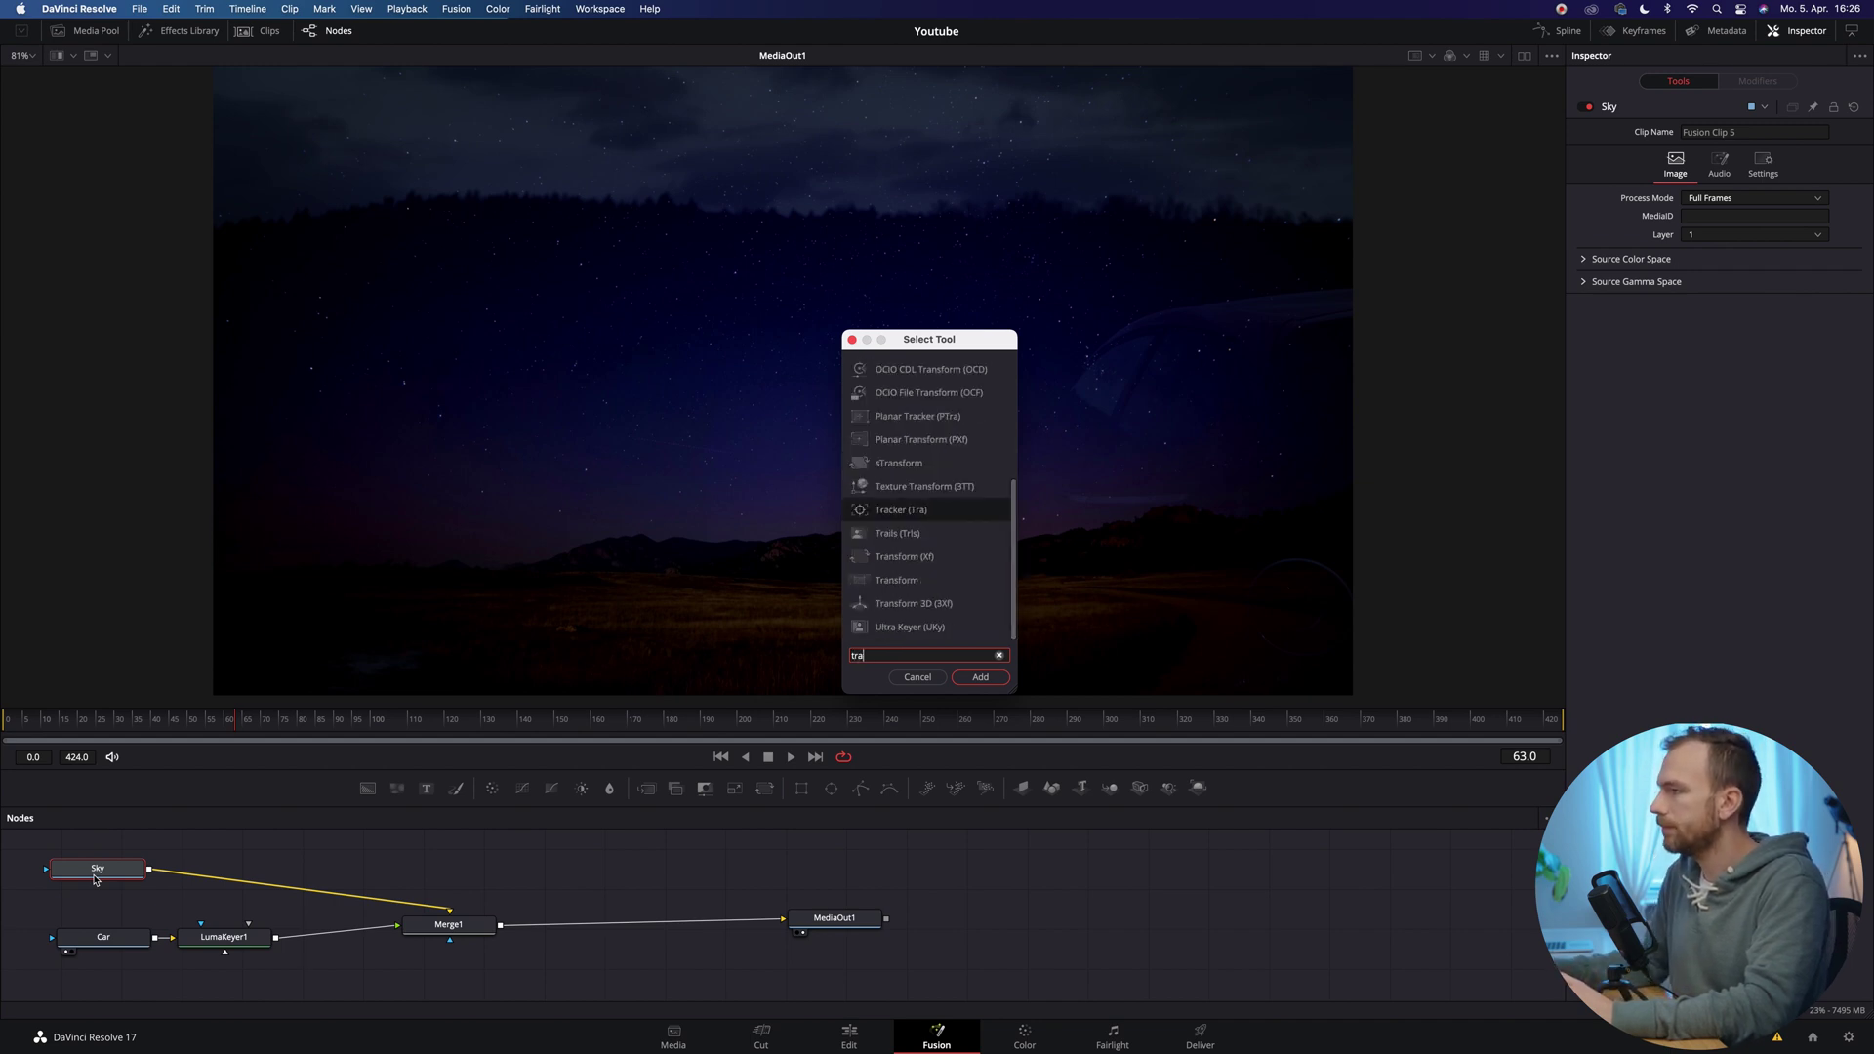
key("BackSpace")
key("BackSpace")
key("BackSpace")
type("Transform")
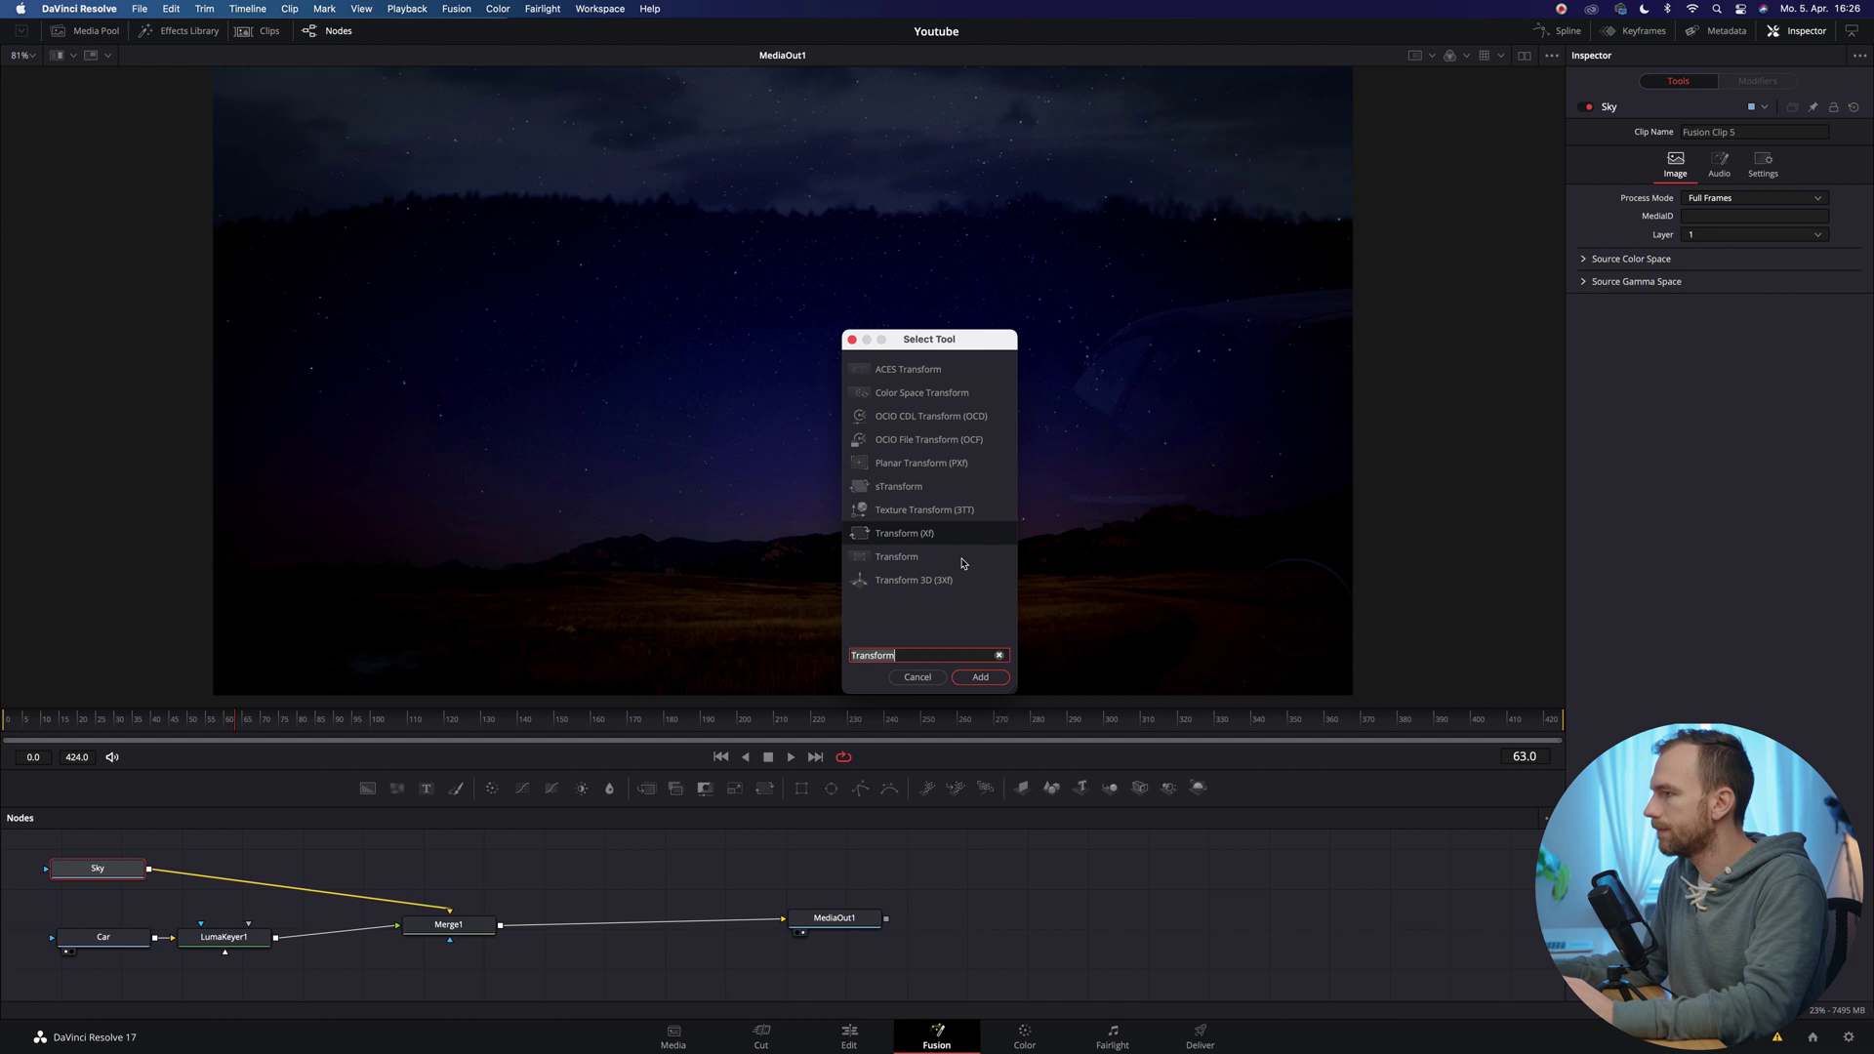
left_click(992, 677)
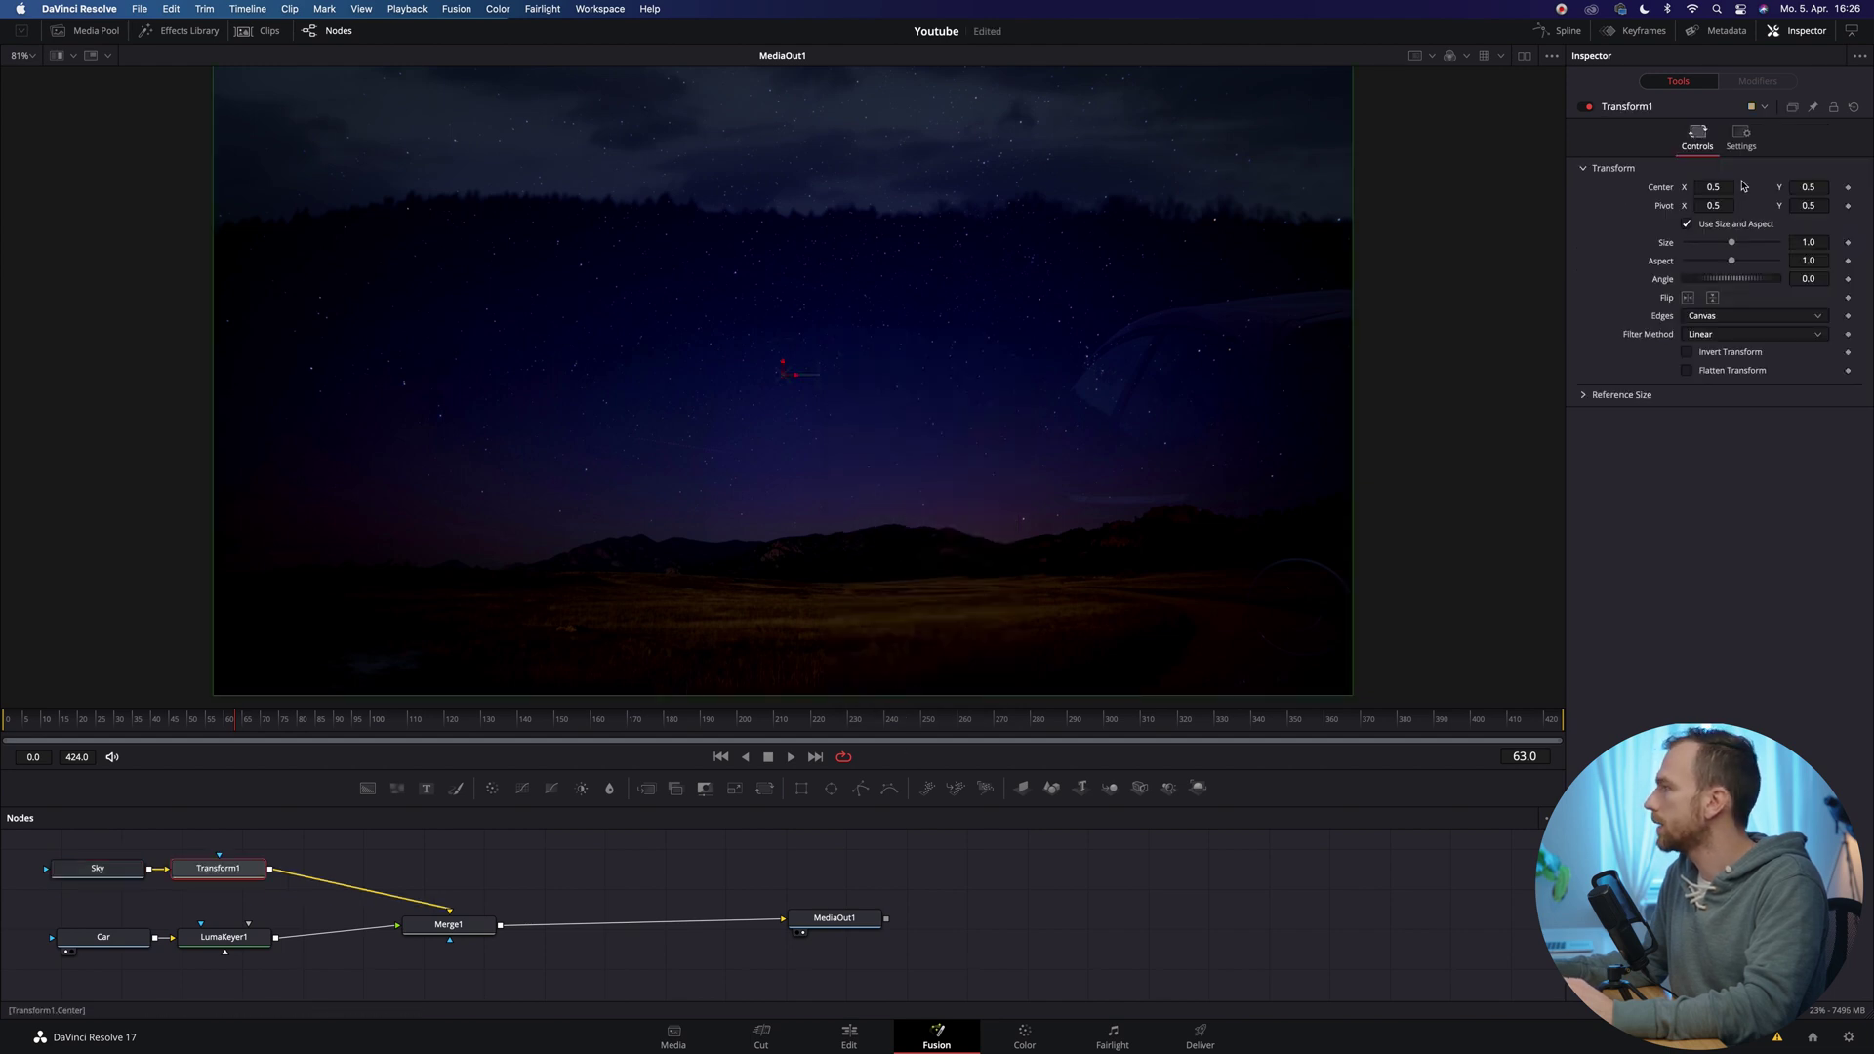
left_click_drag(1733, 242, 1737, 249)
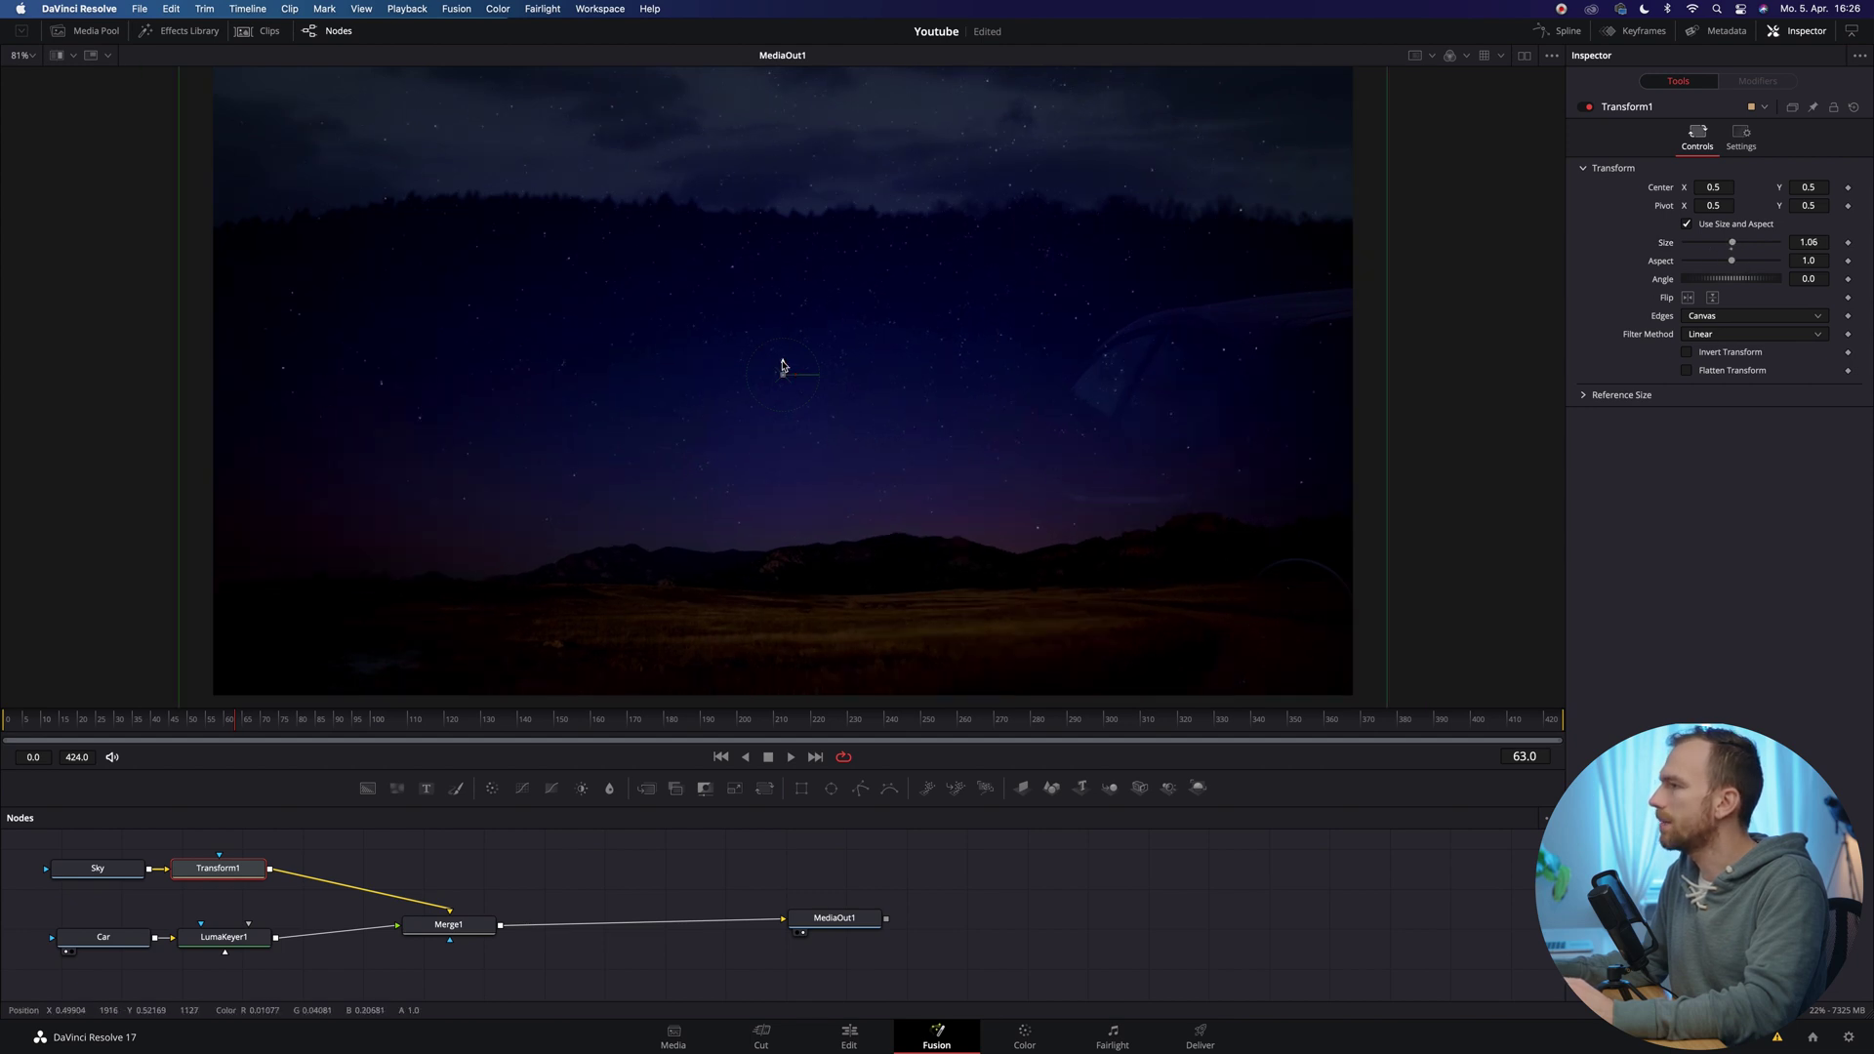
left_click_drag(779, 366, 786, 94)
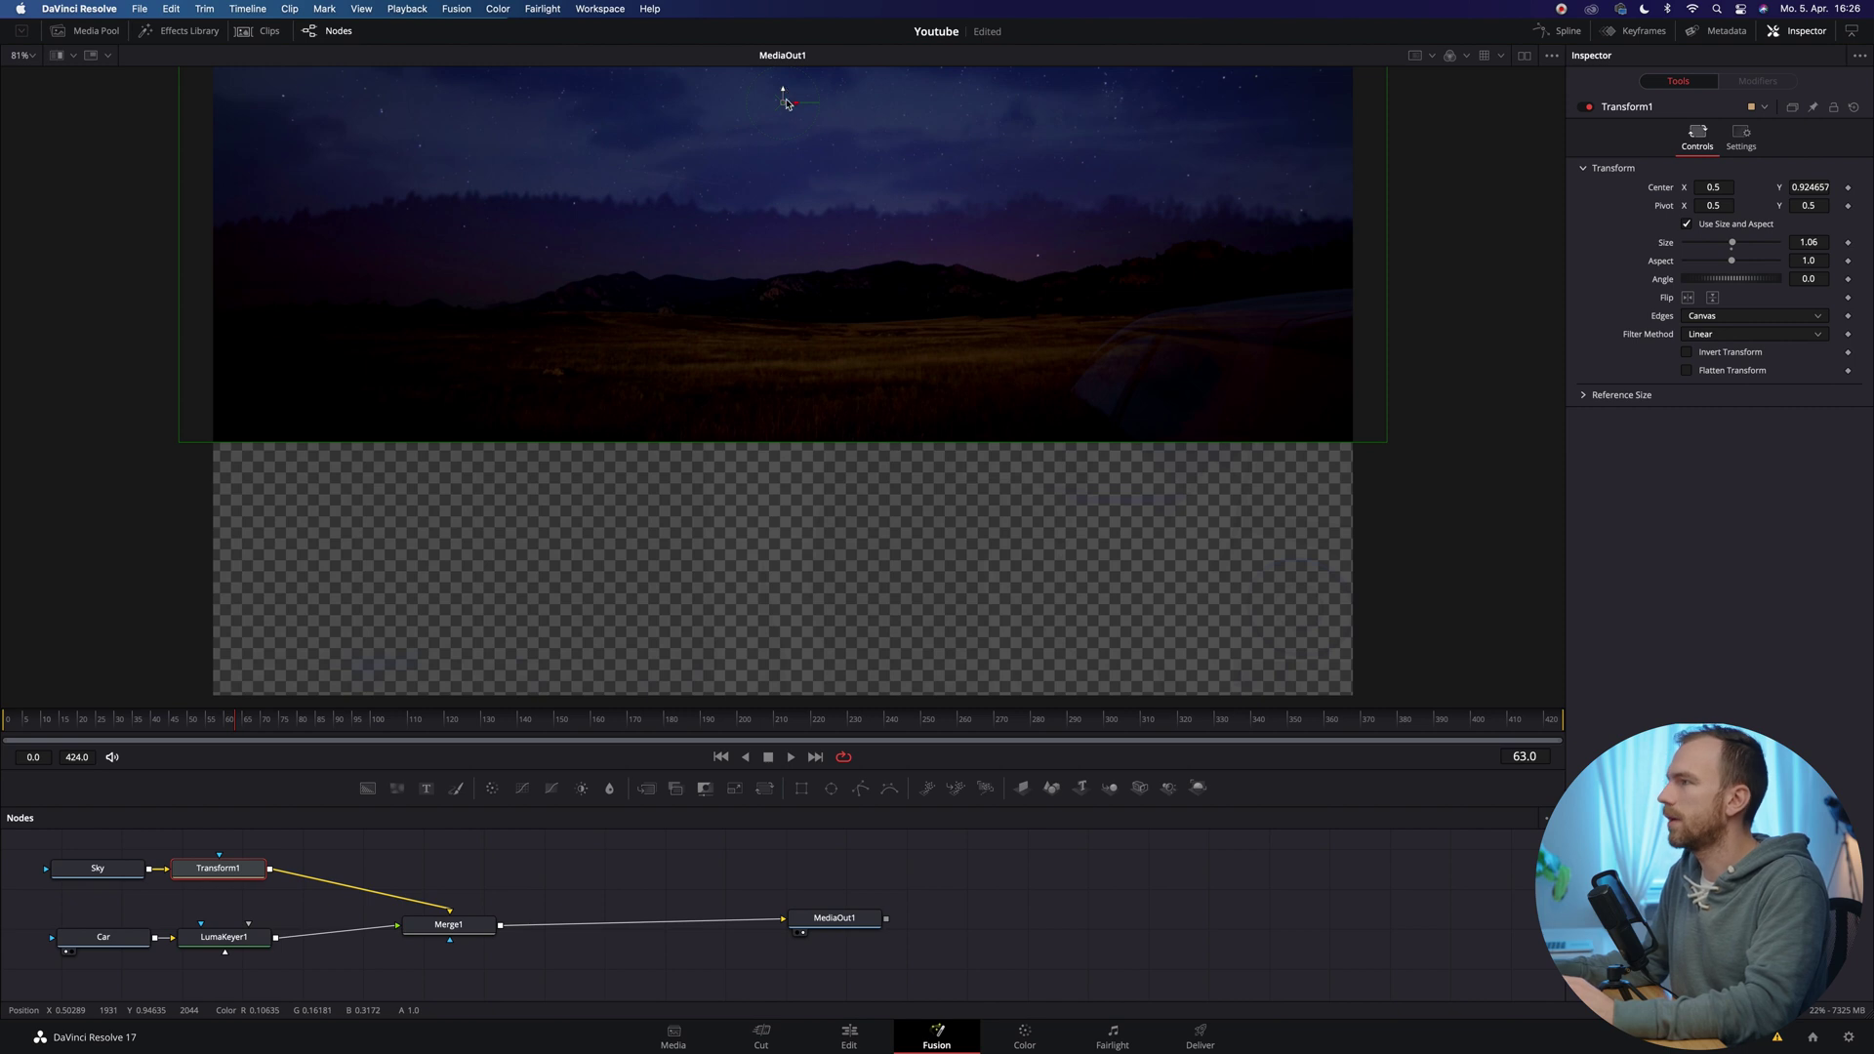
left_click(223, 938)
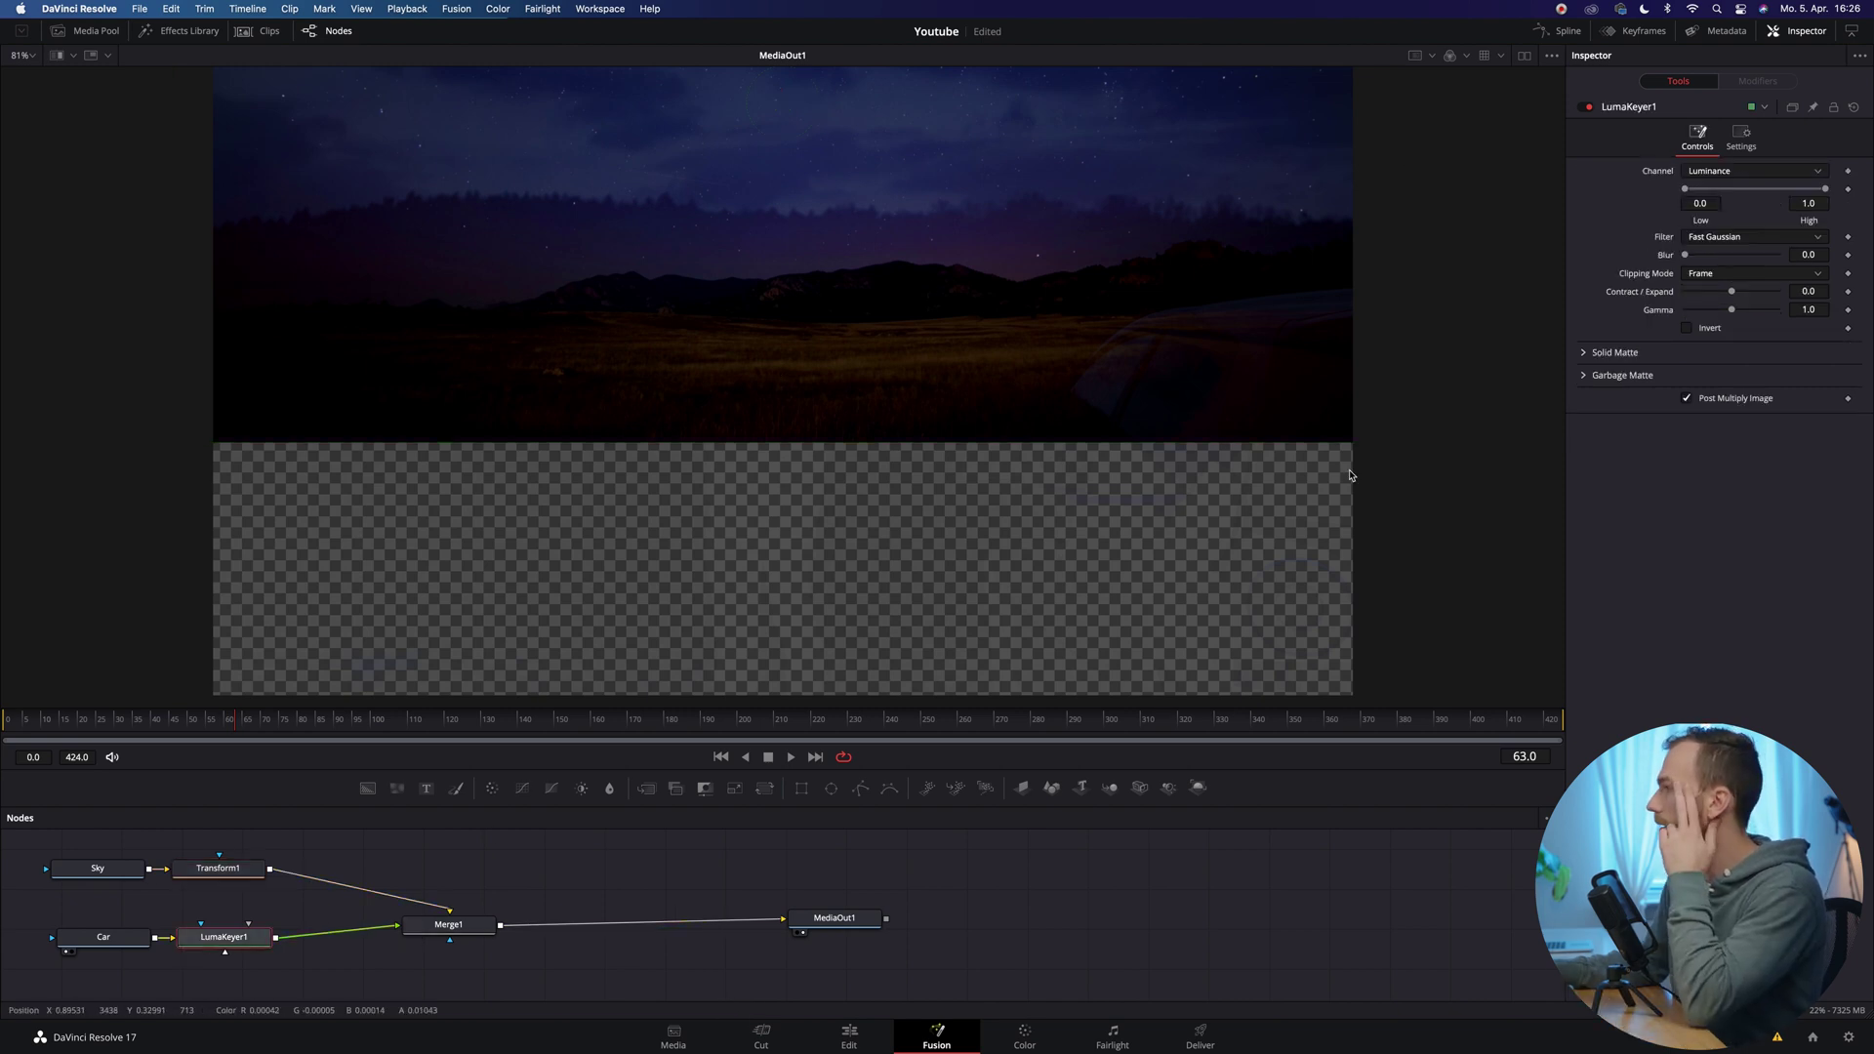
Step: Invert LumaKeyer1 and set its range to Low 0.25, High 0.594 with 0.08 blur
left_click(1687, 328)
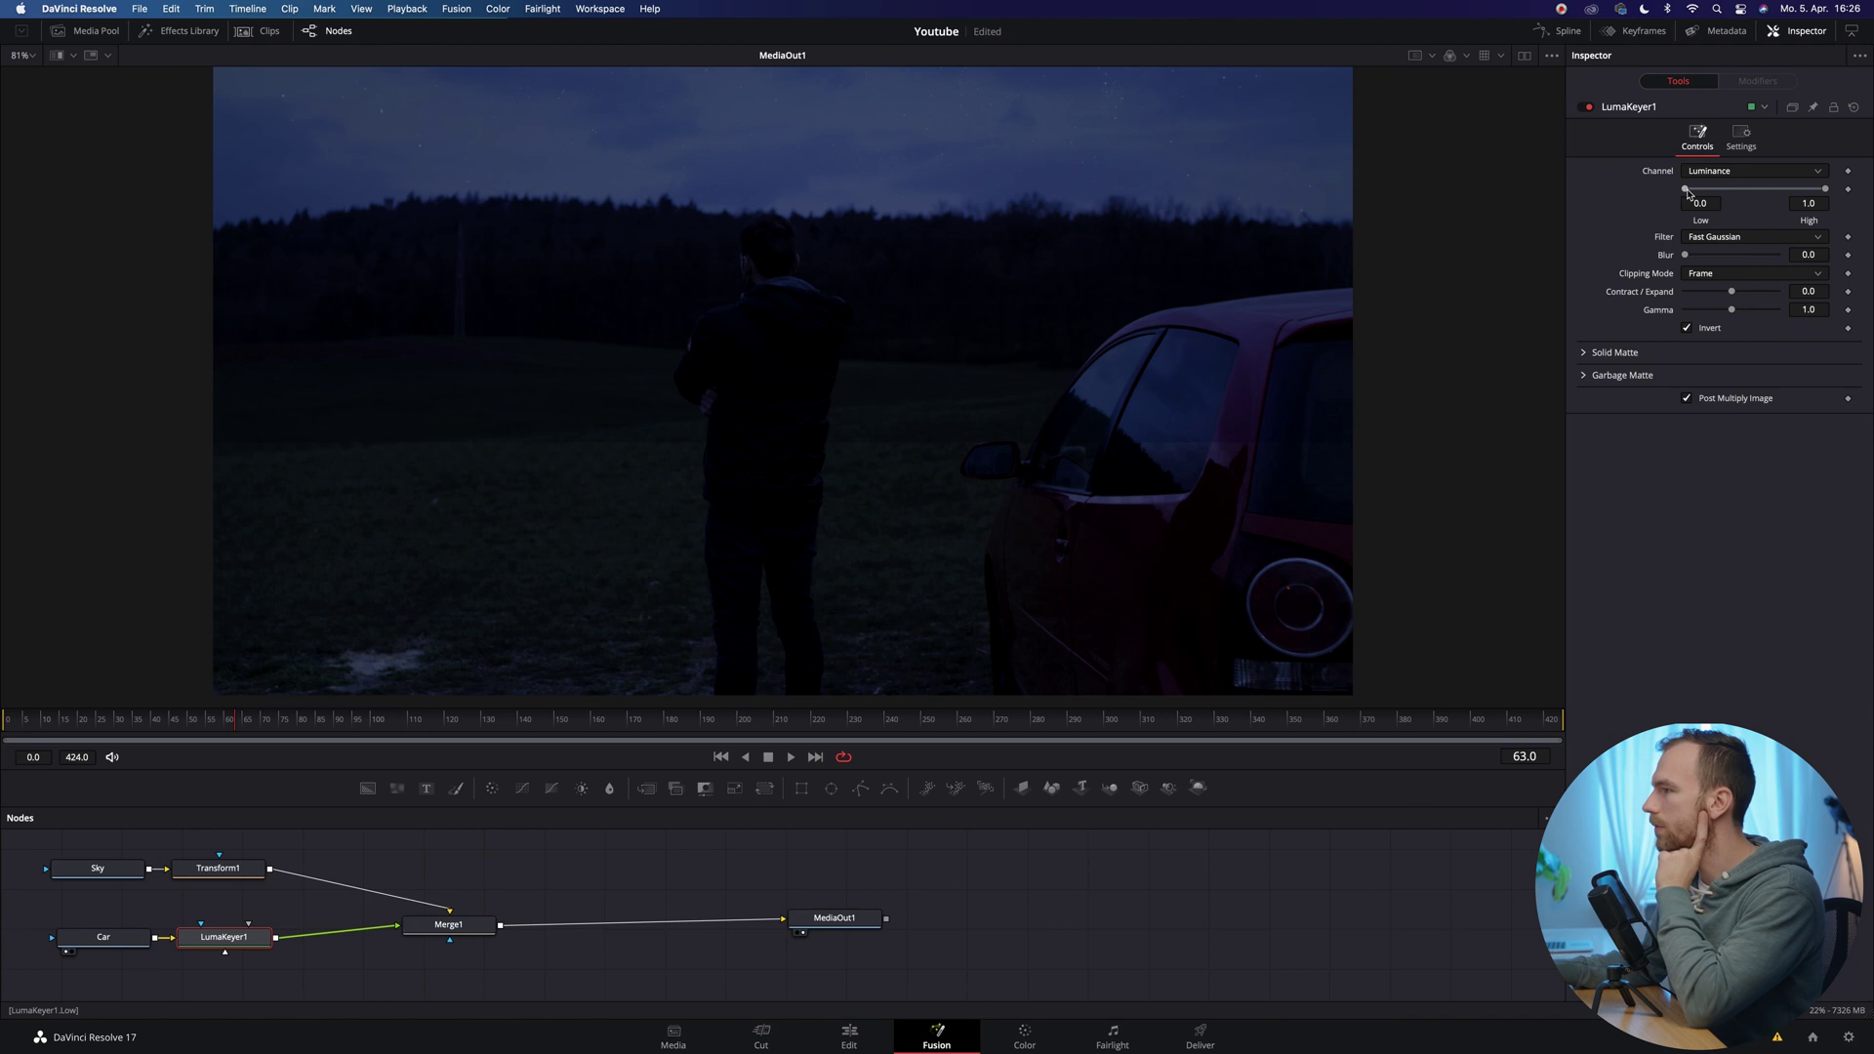
left_click_drag(1688, 193, 1719, 192)
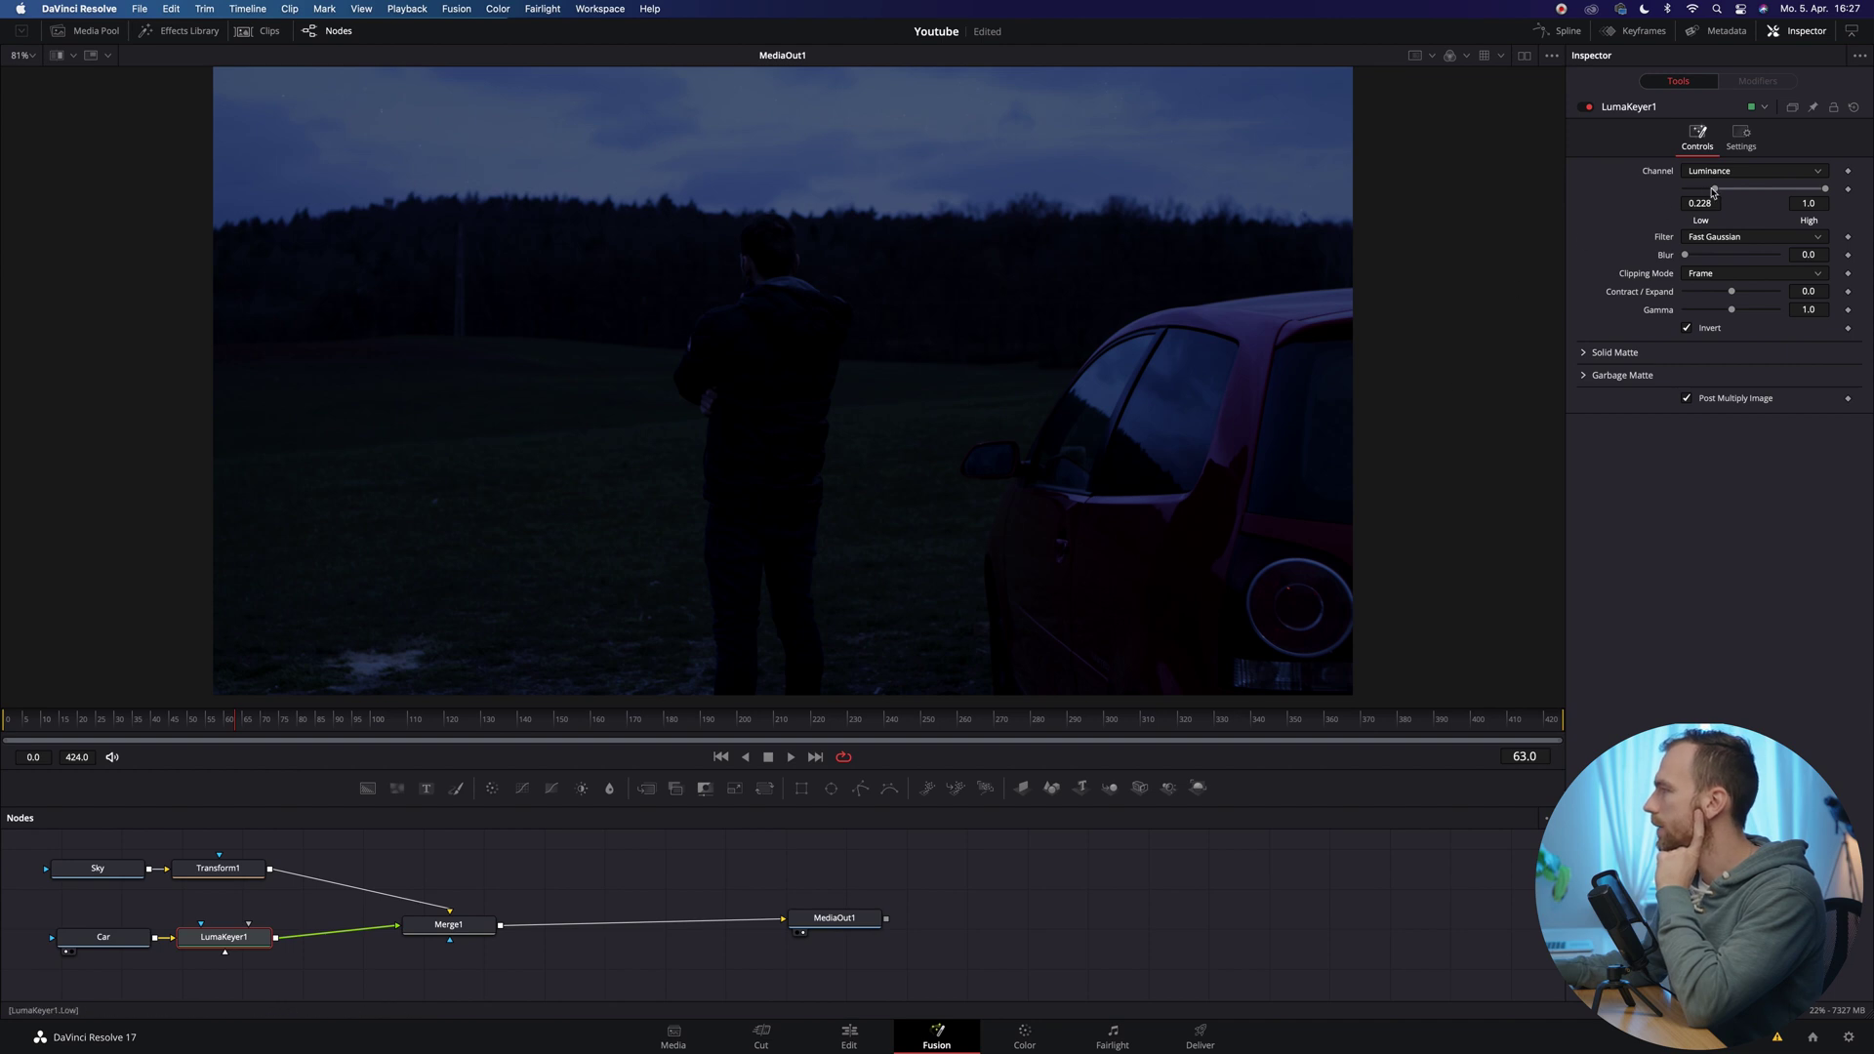
left_click_drag(1719, 191, 1722, 192)
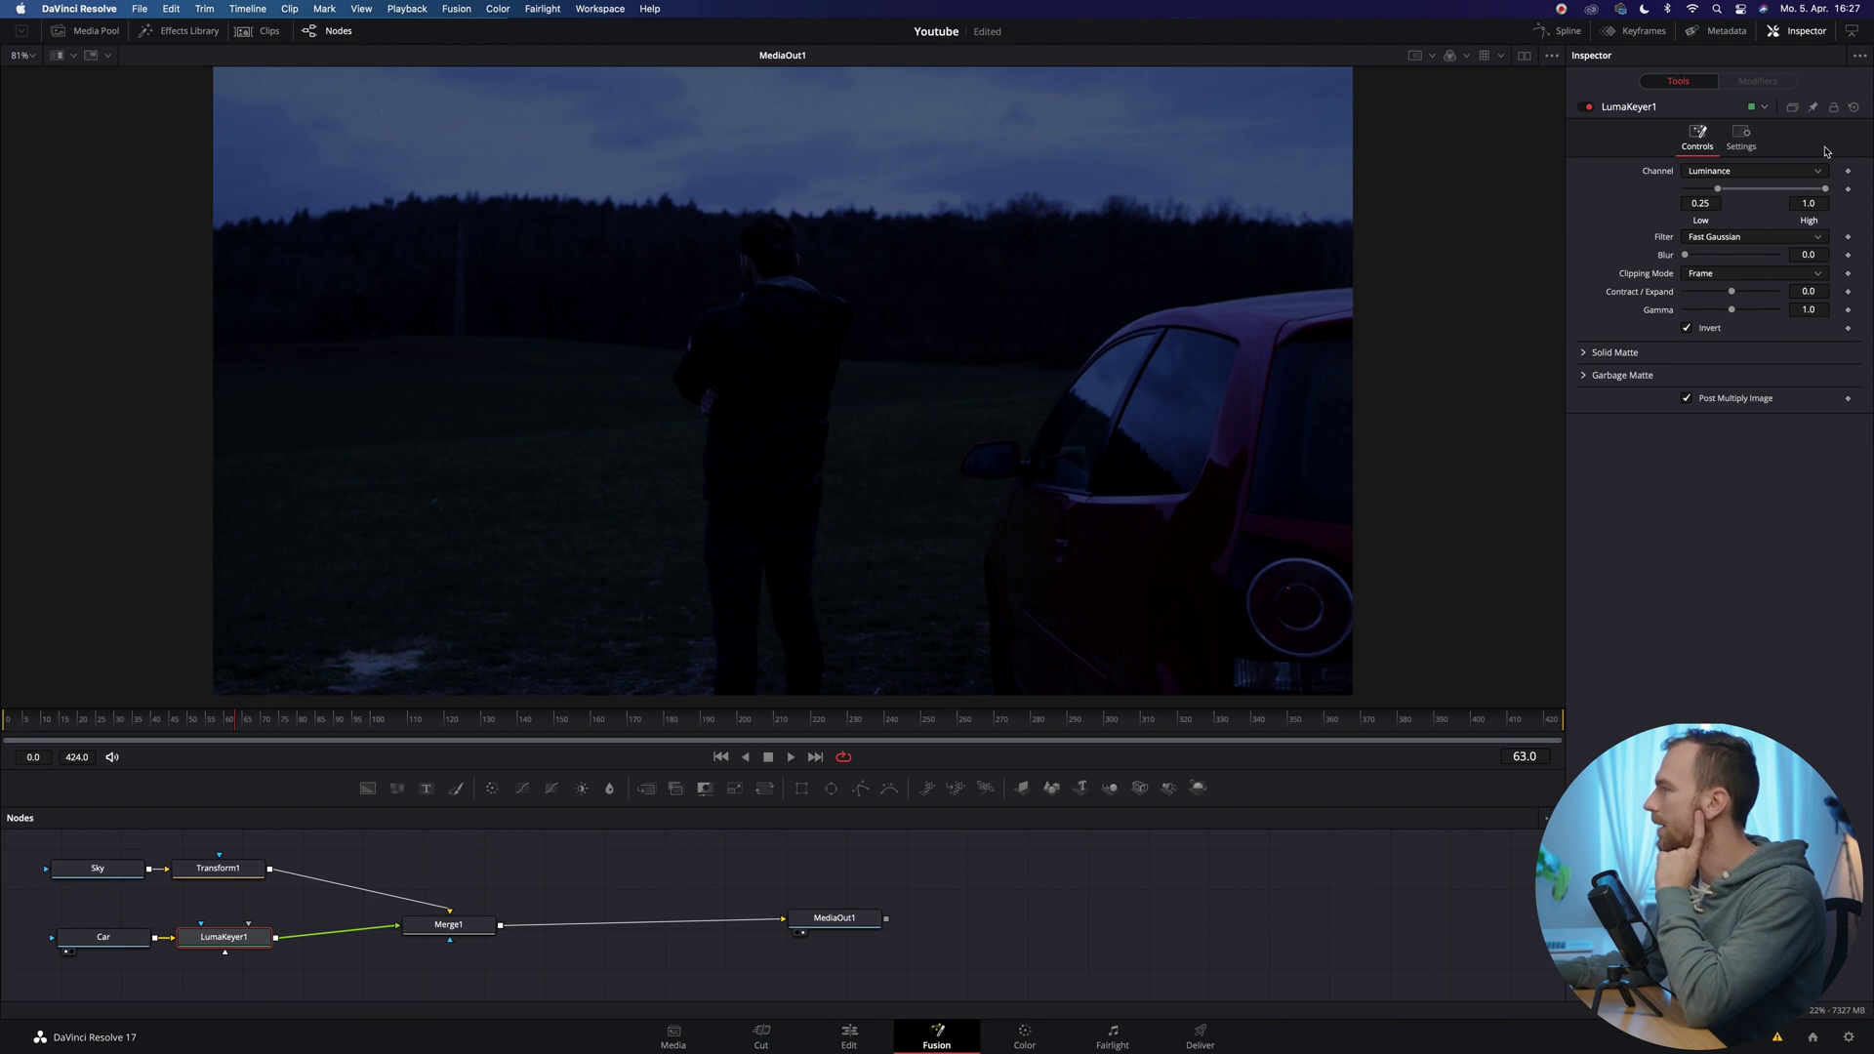
left_click_drag(1828, 192, 1789, 192)
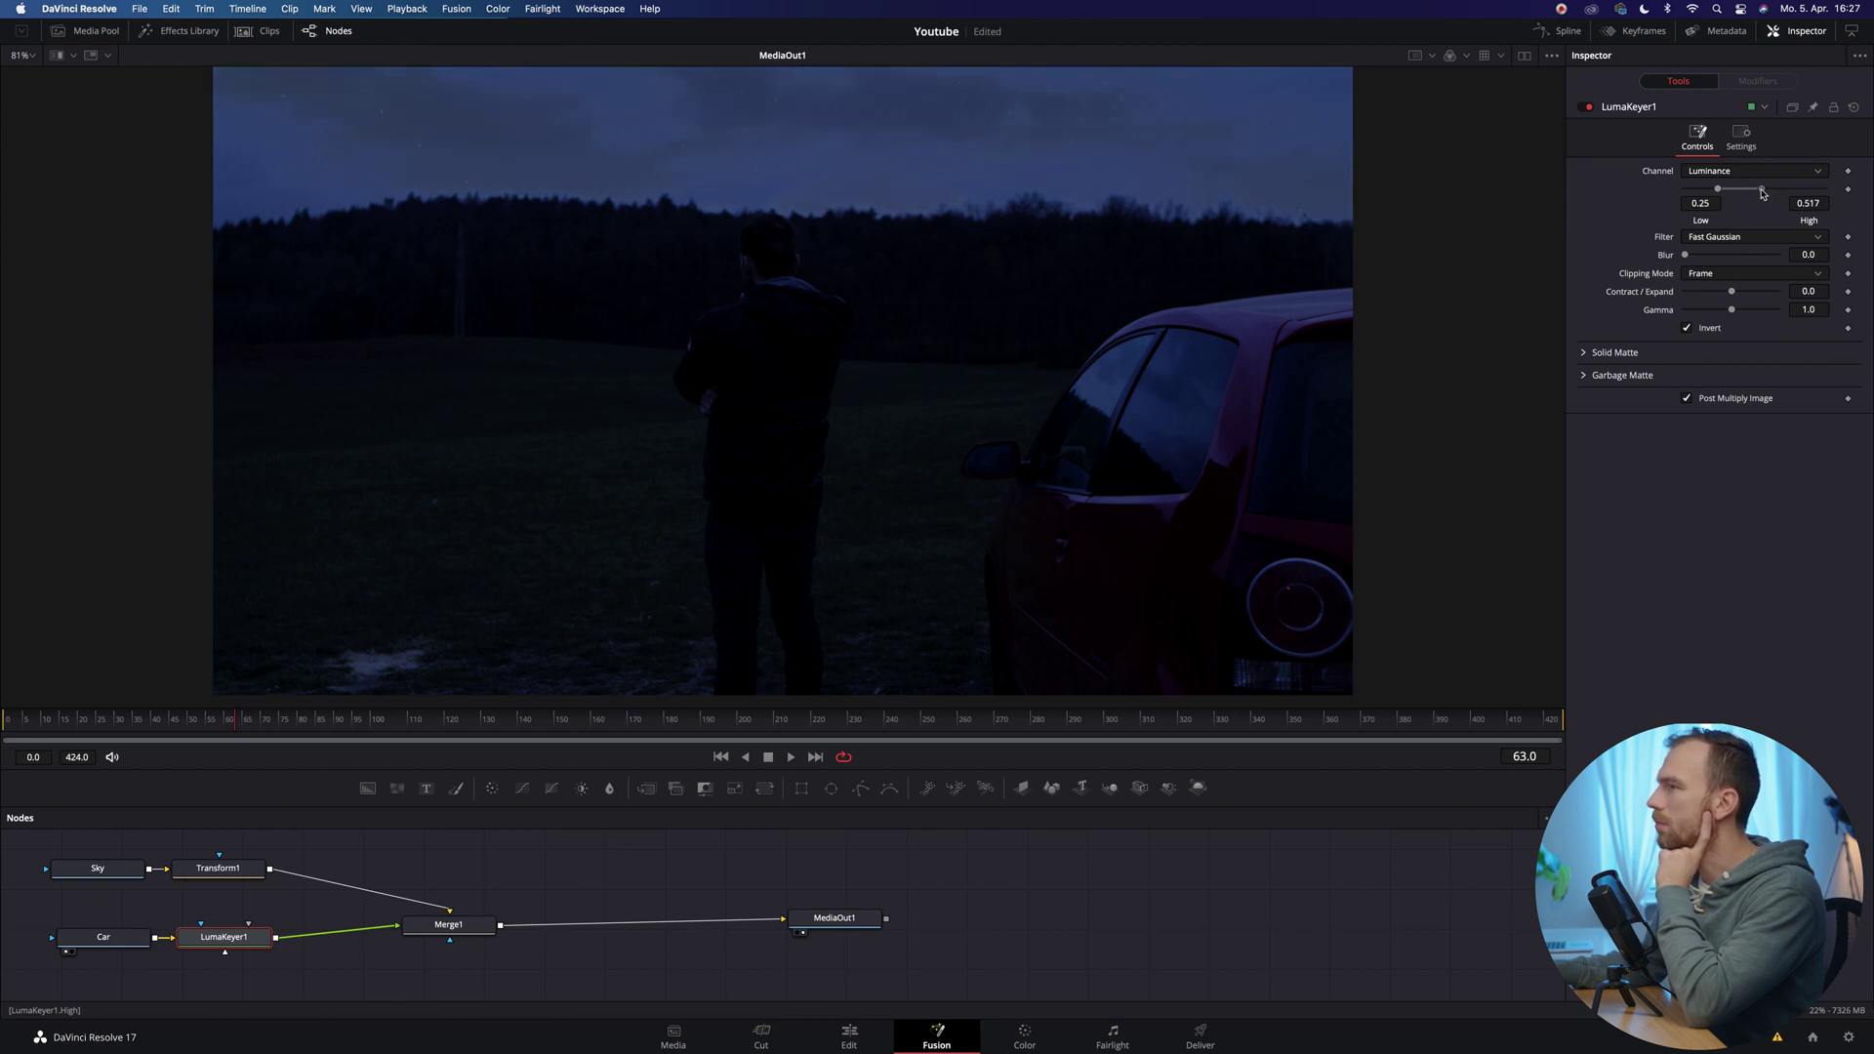
mouse_move(1763, 192)
left_mouse_down()
mouse_move(1728, 195)
mouse_move(1767, 192)
left_mouse_up()
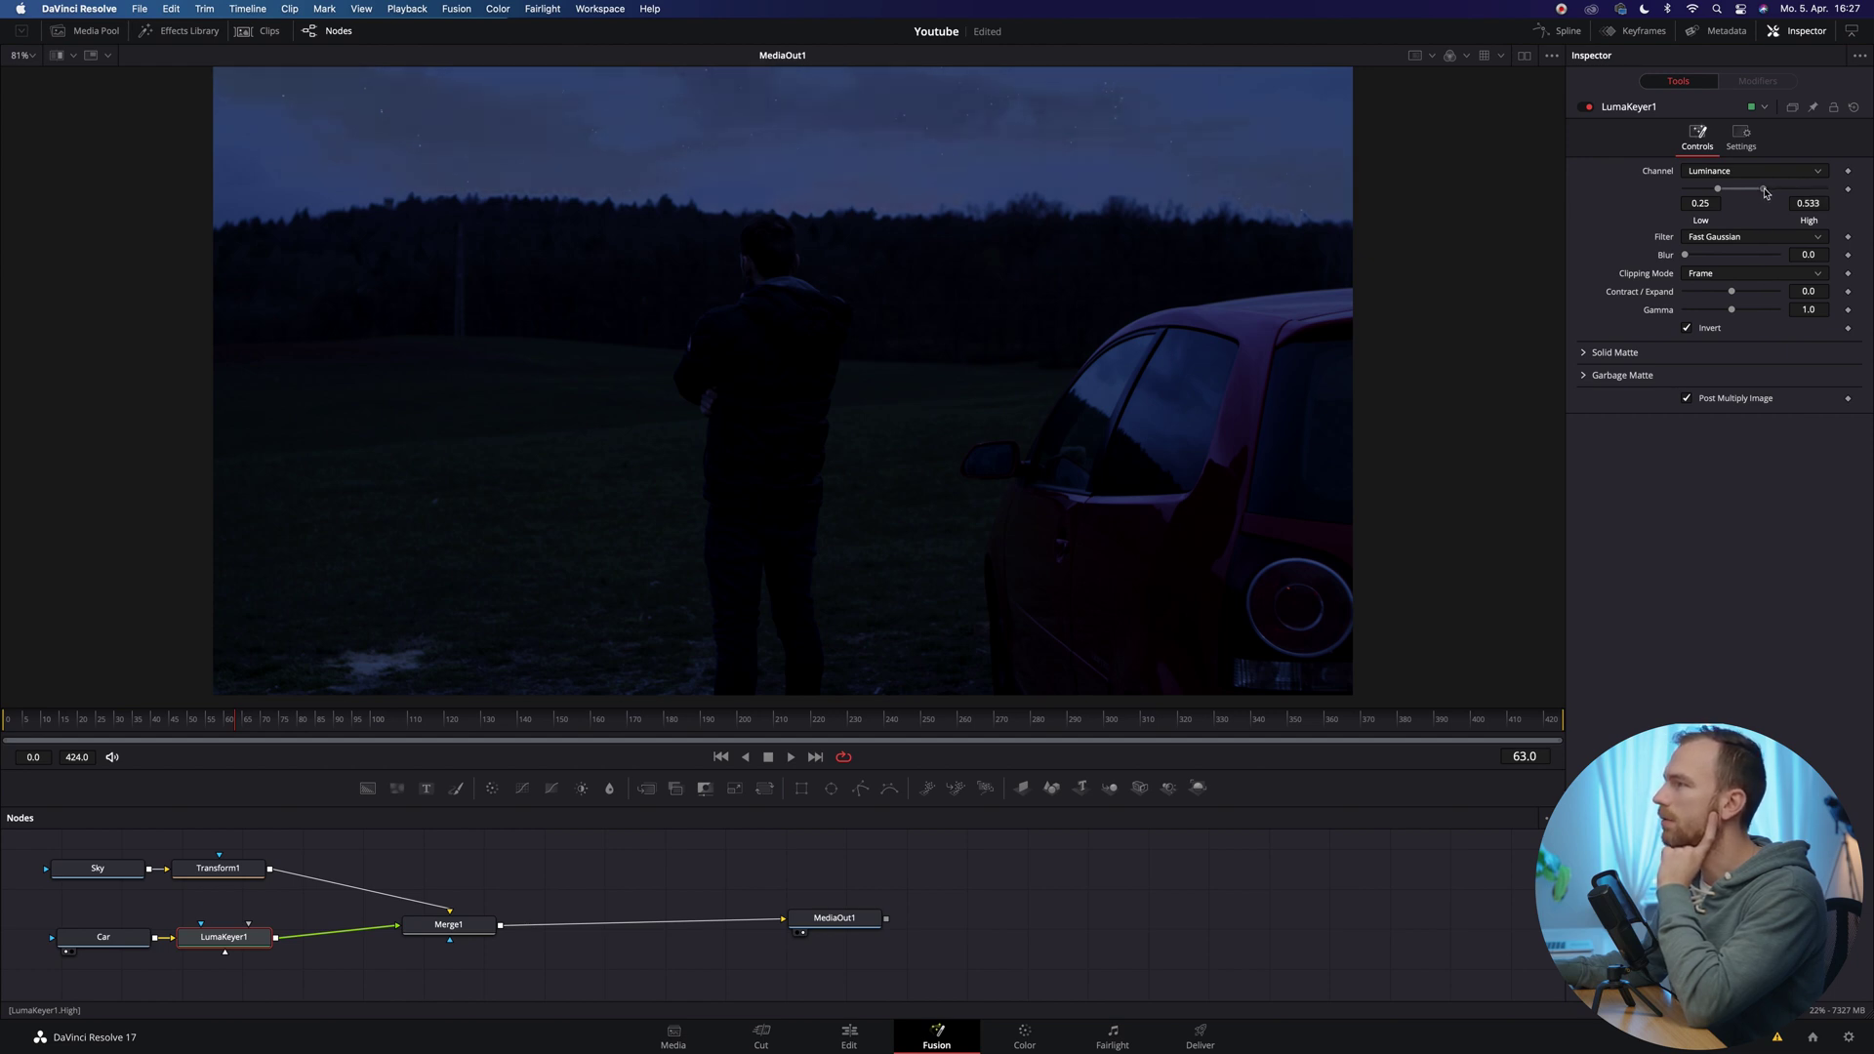
left_click_drag(1766, 192, 1780, 193)
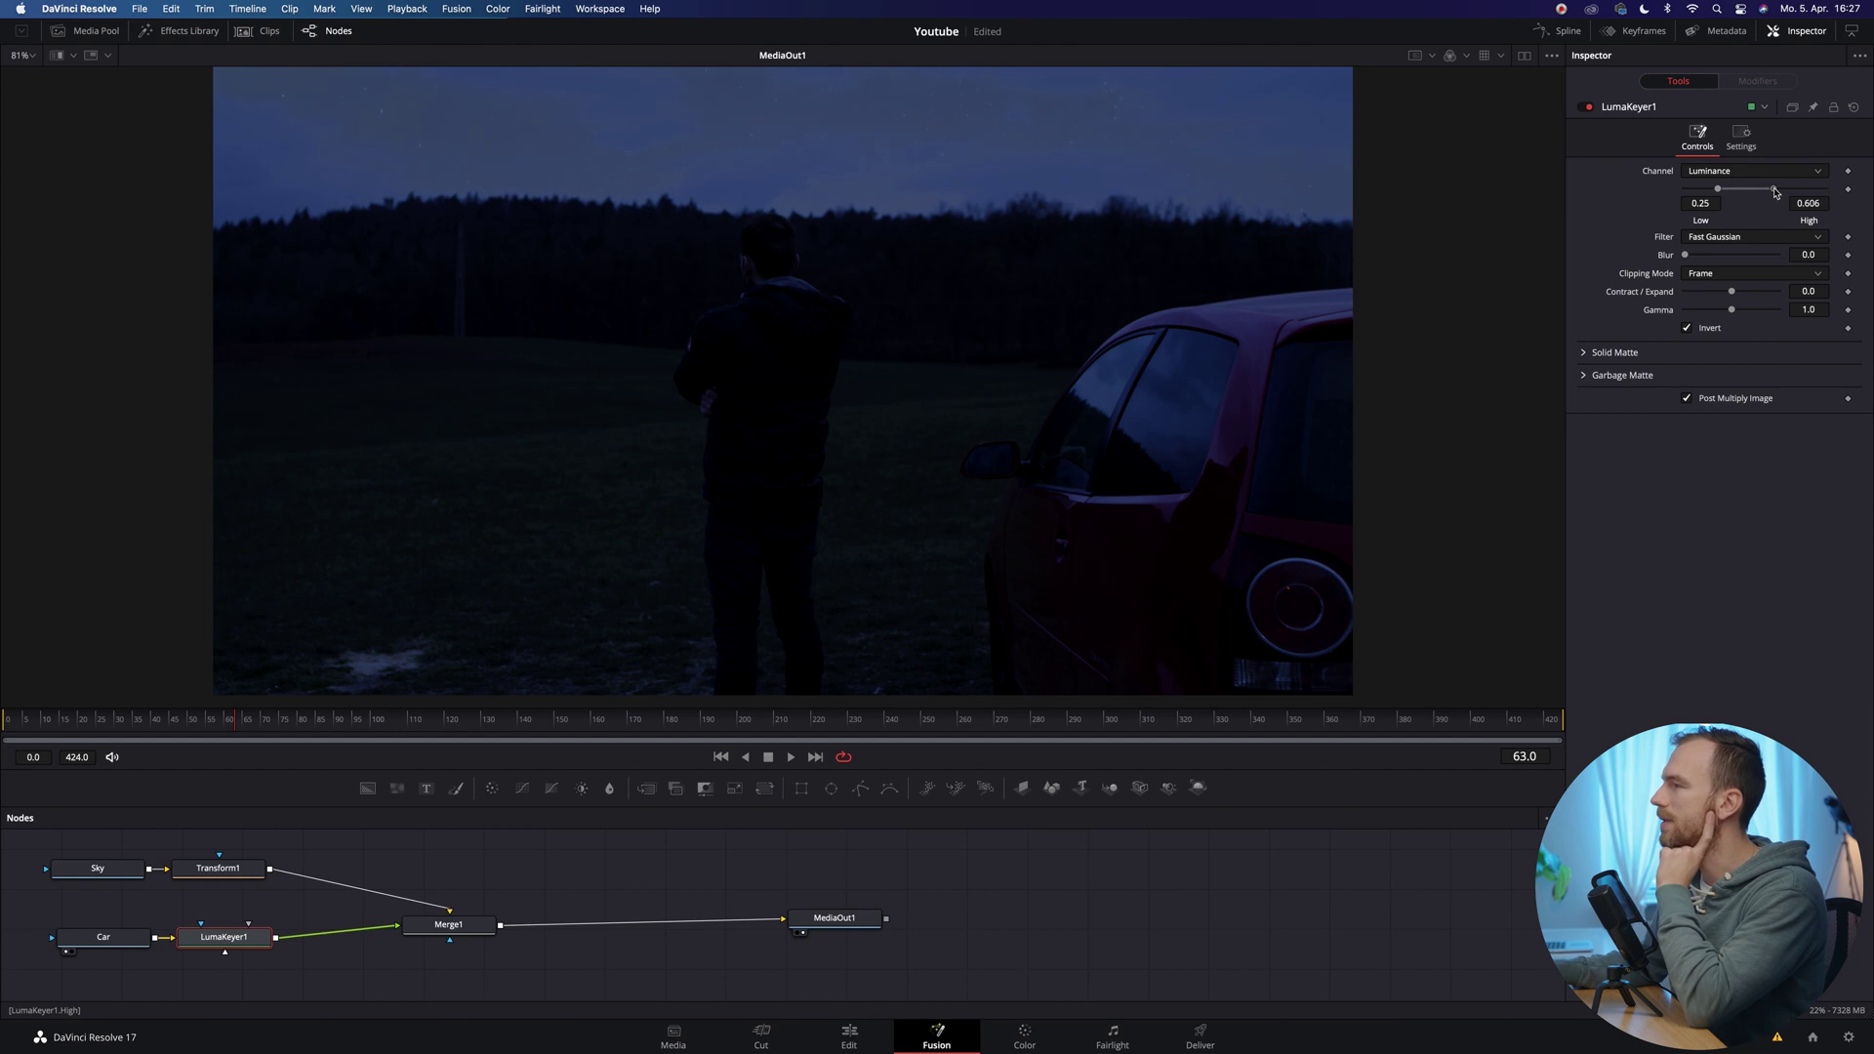
left_click_drag(1774, 193, 1775, 193)
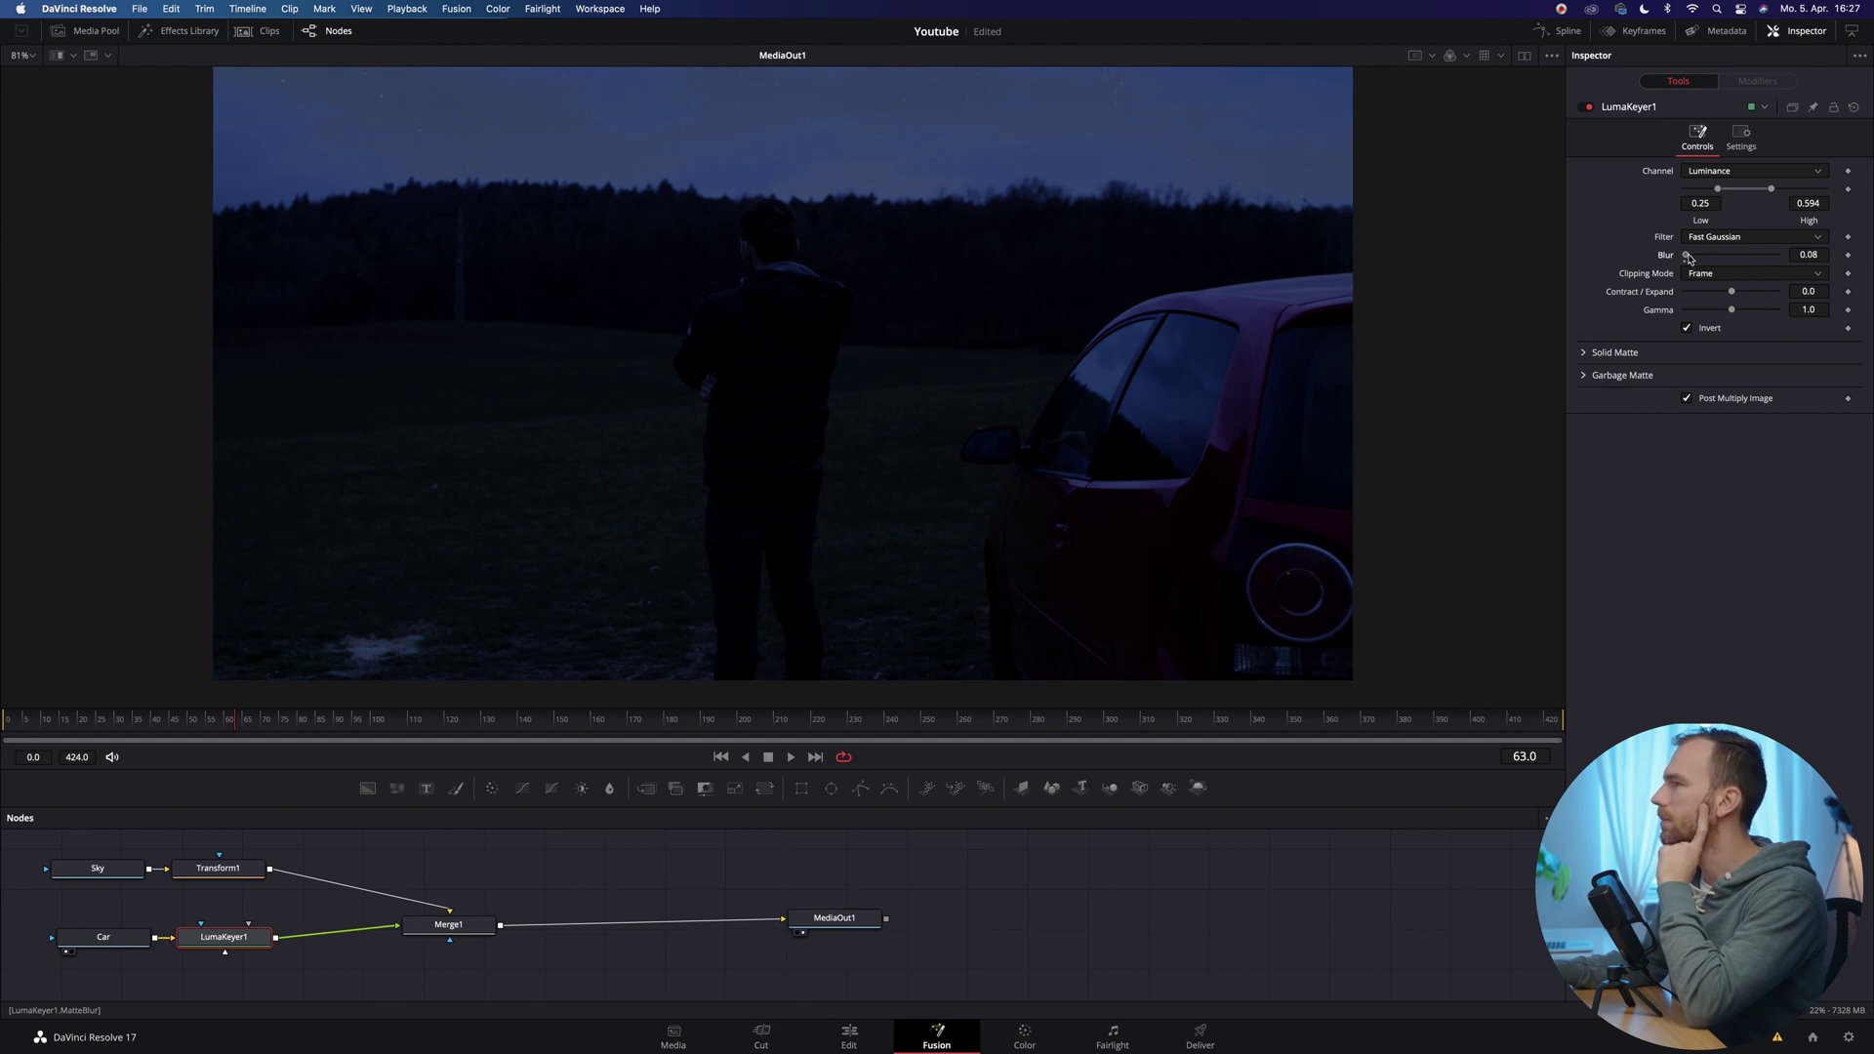
Step: Return to the Edit page timeline showing Fusion Clip 5
scroll(584, 278, "up", 1)
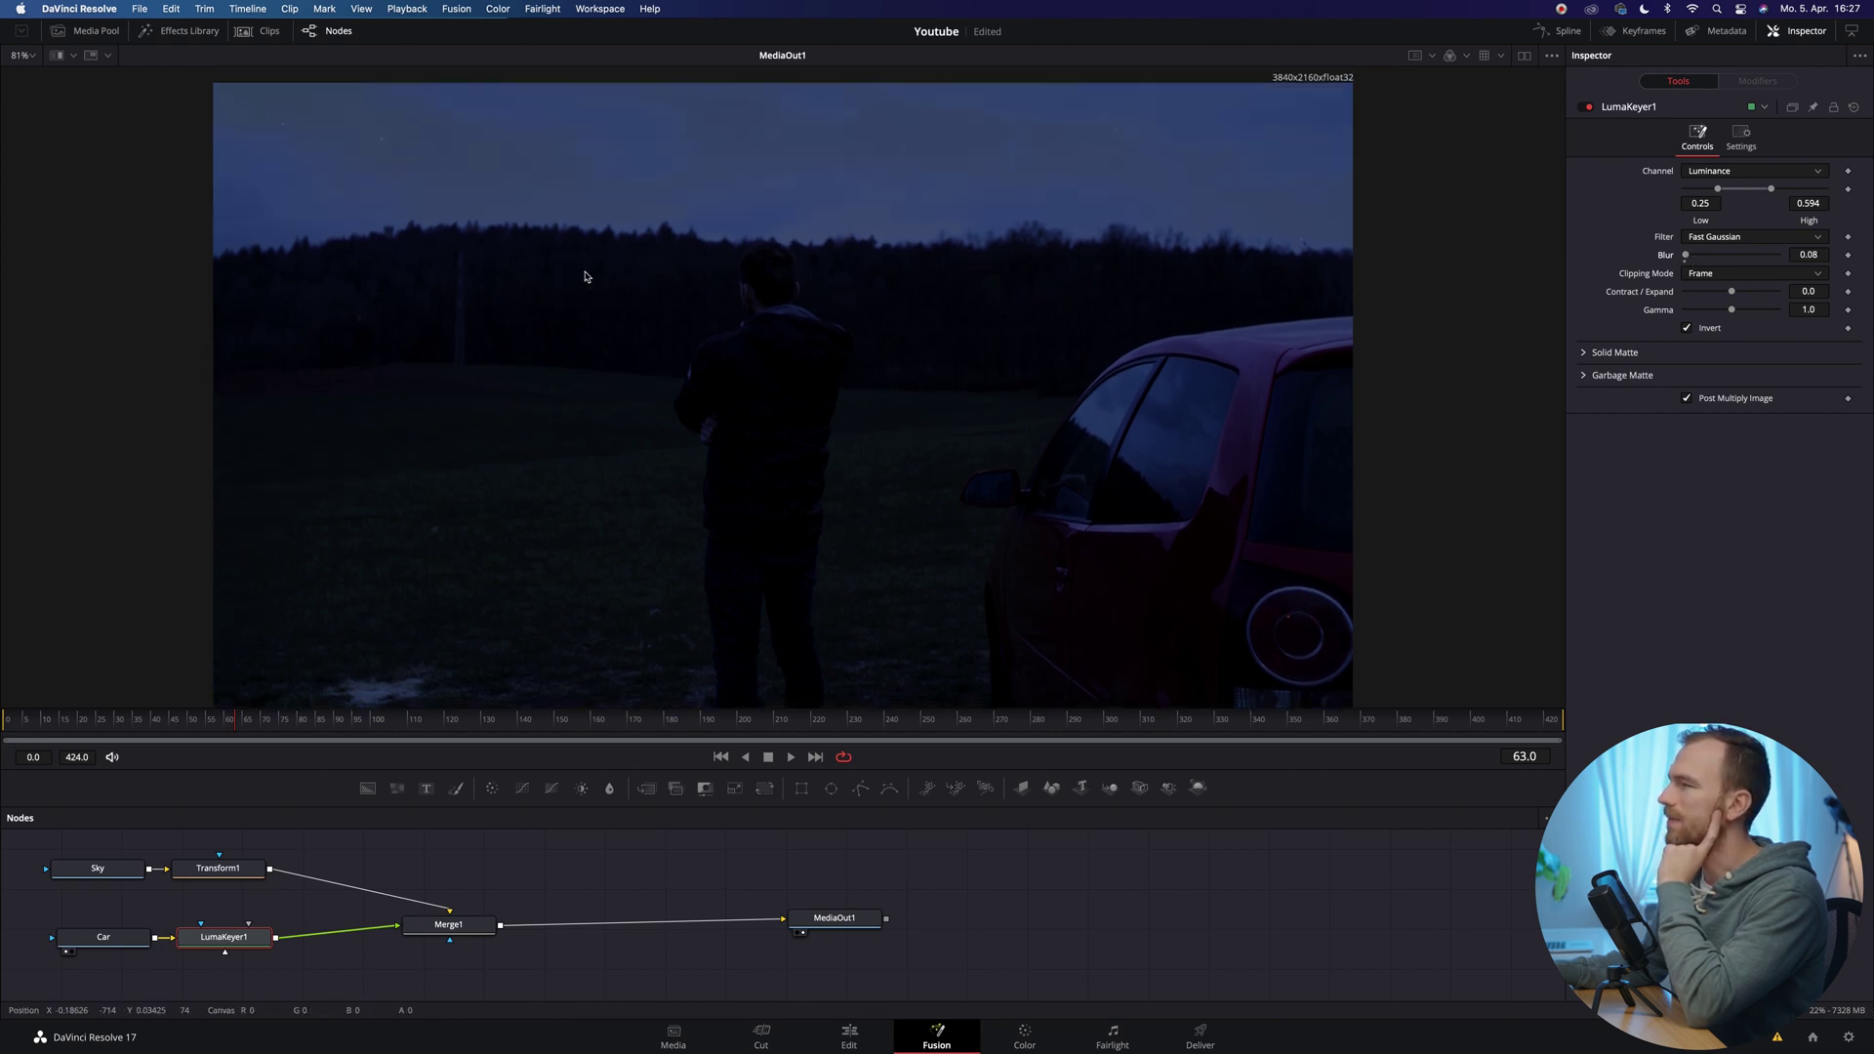
scroll(584, 277, "down", 1)
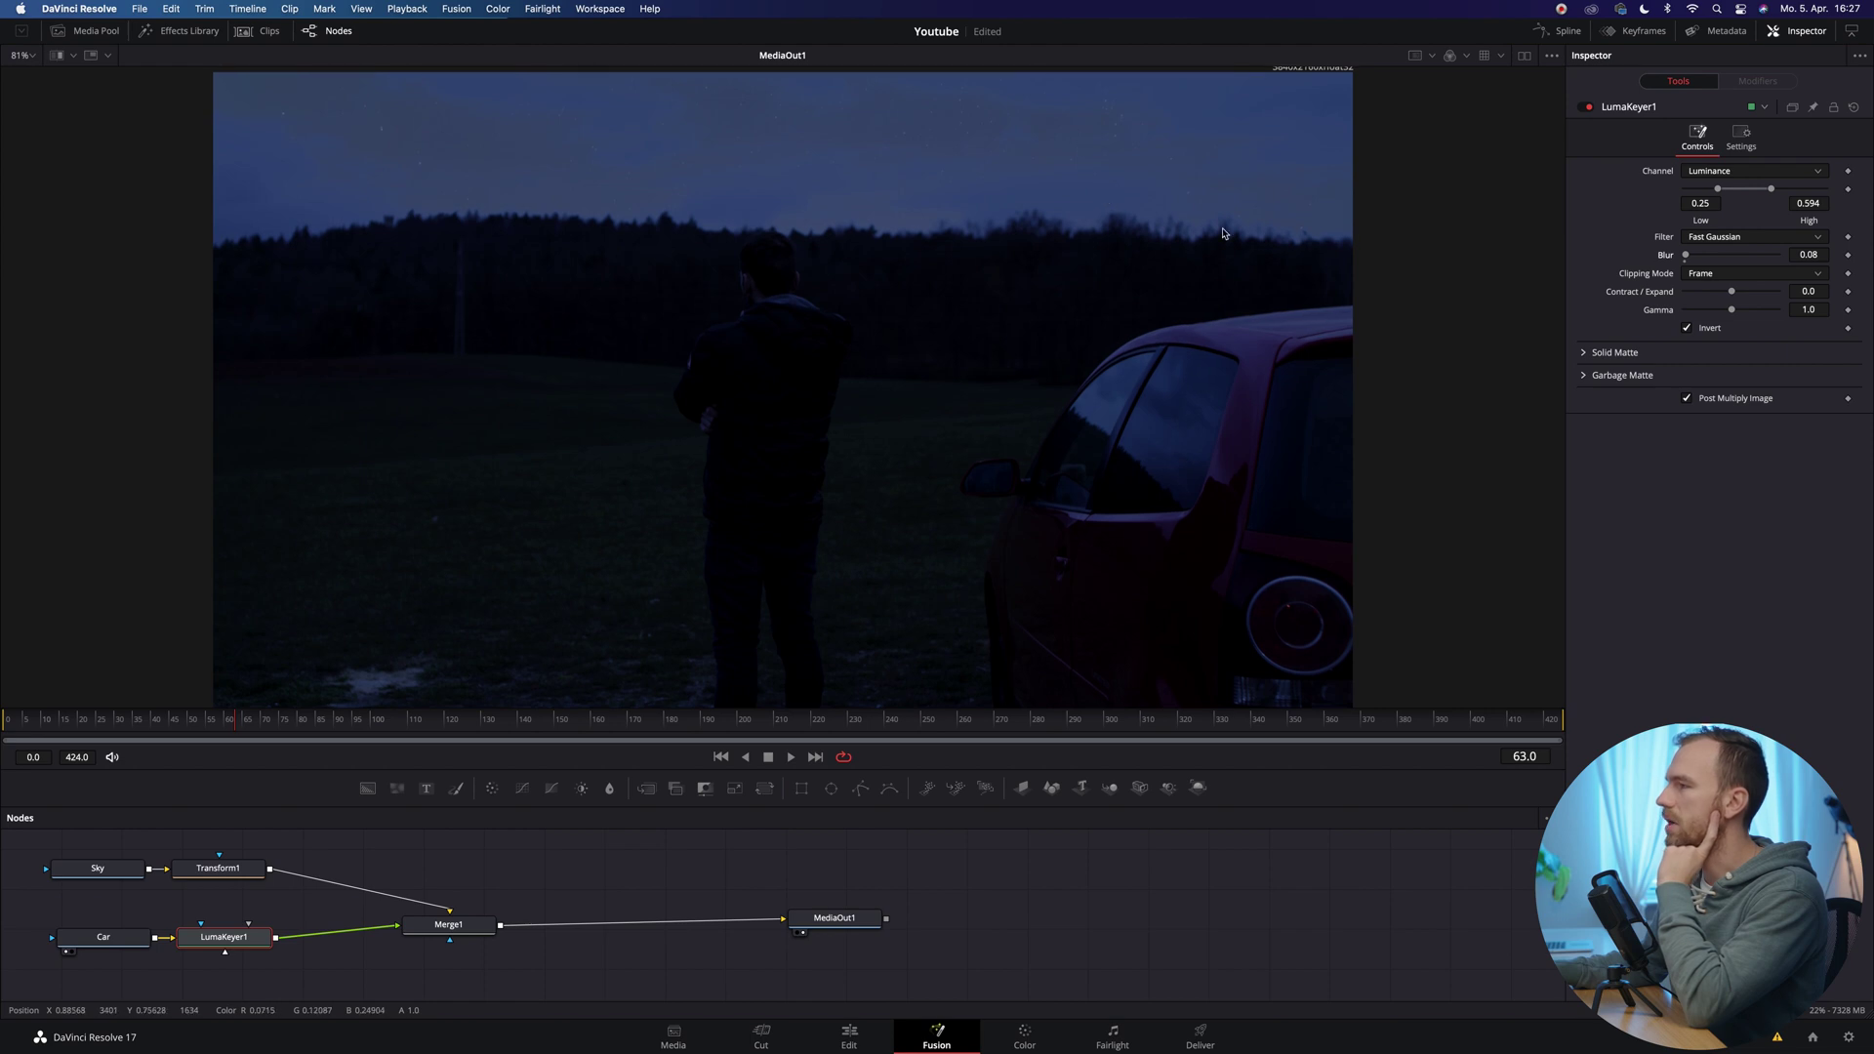
key("shift+4")
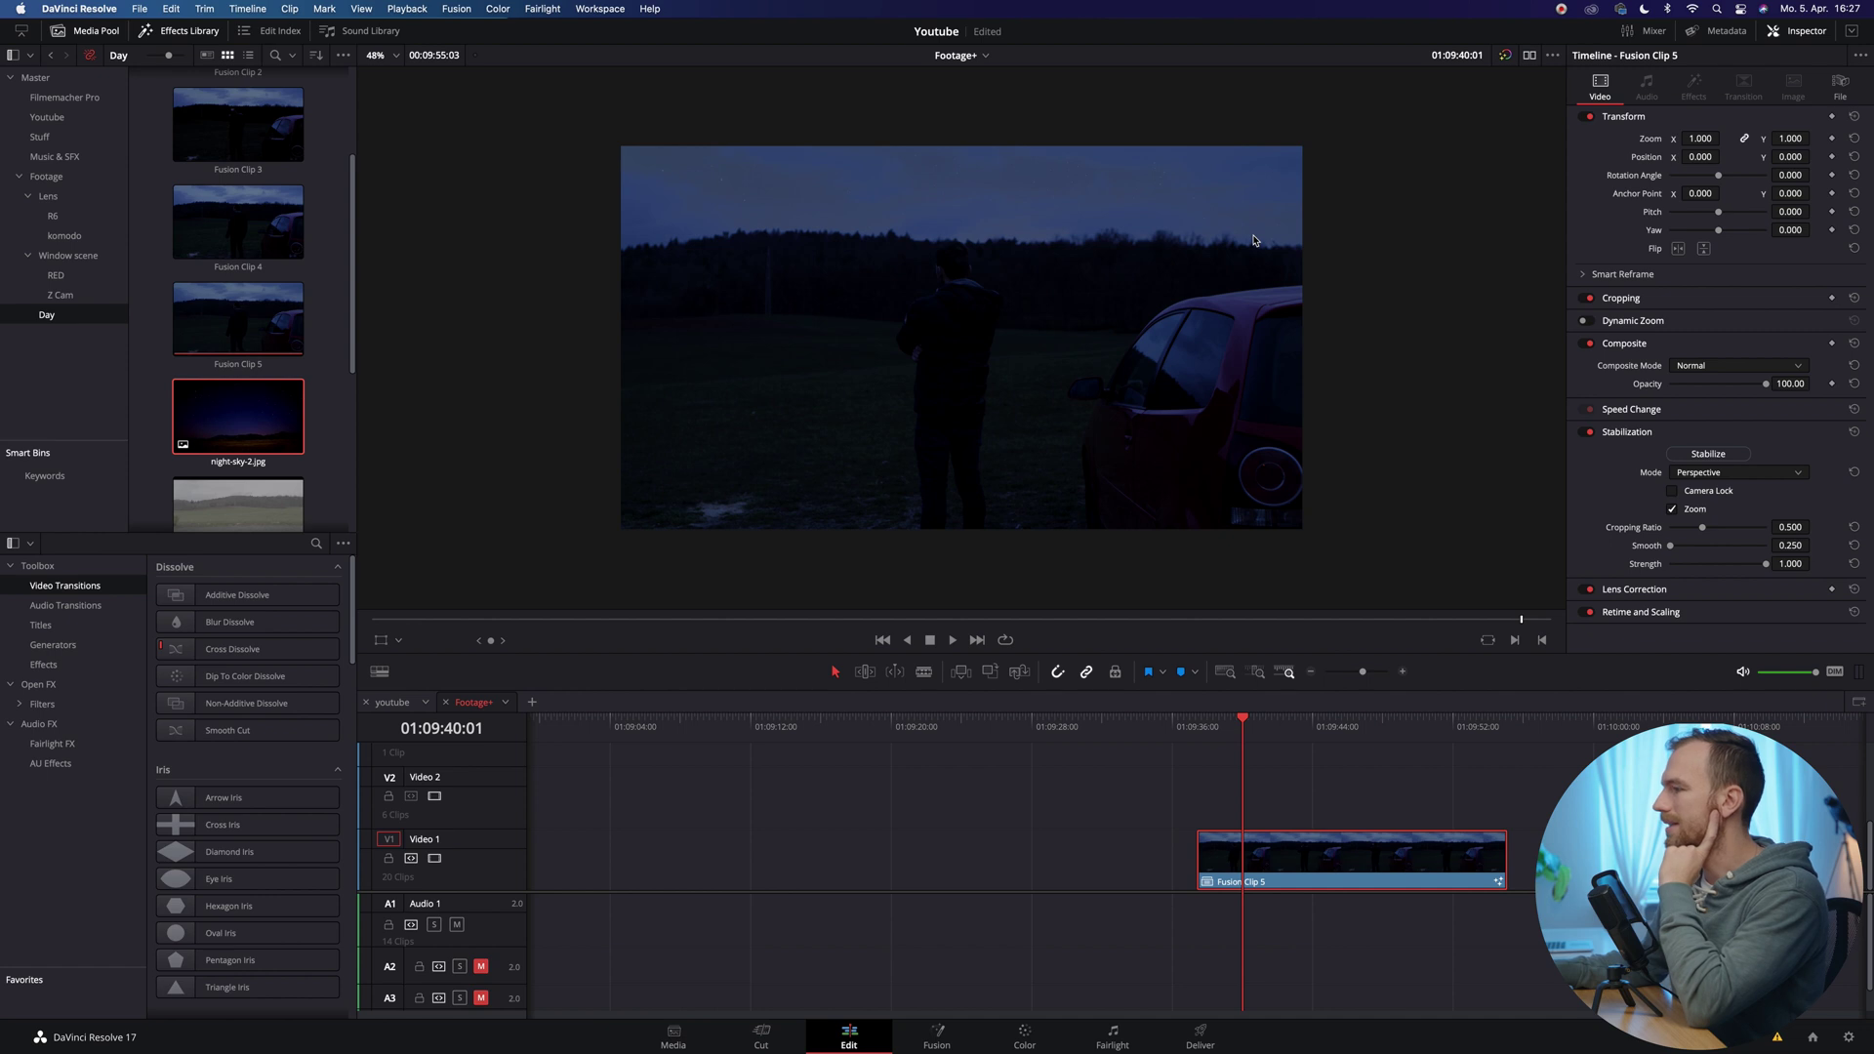
Step: Scrub the composite, then on the Color page add serial nodes 02 and 03 and select node 02
left_click_drag(1255, 776, 1326, 747)
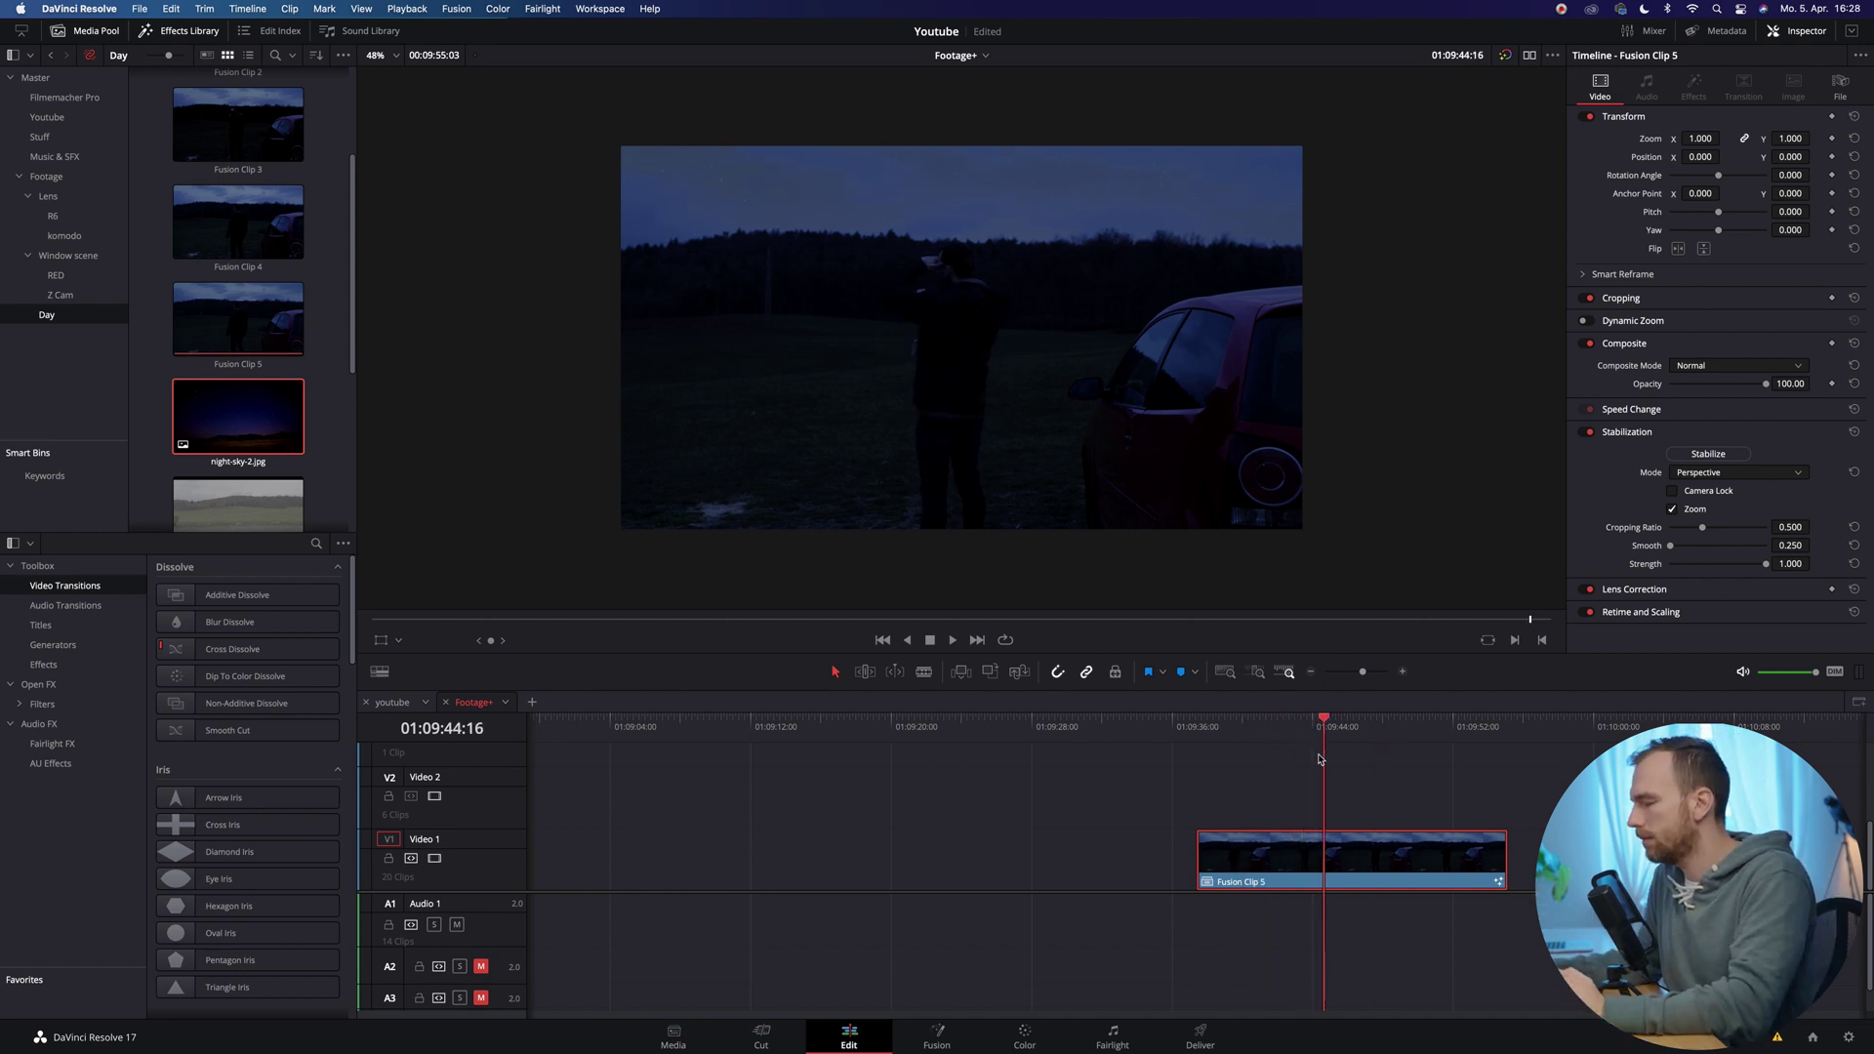
left_click(1020, 1037)
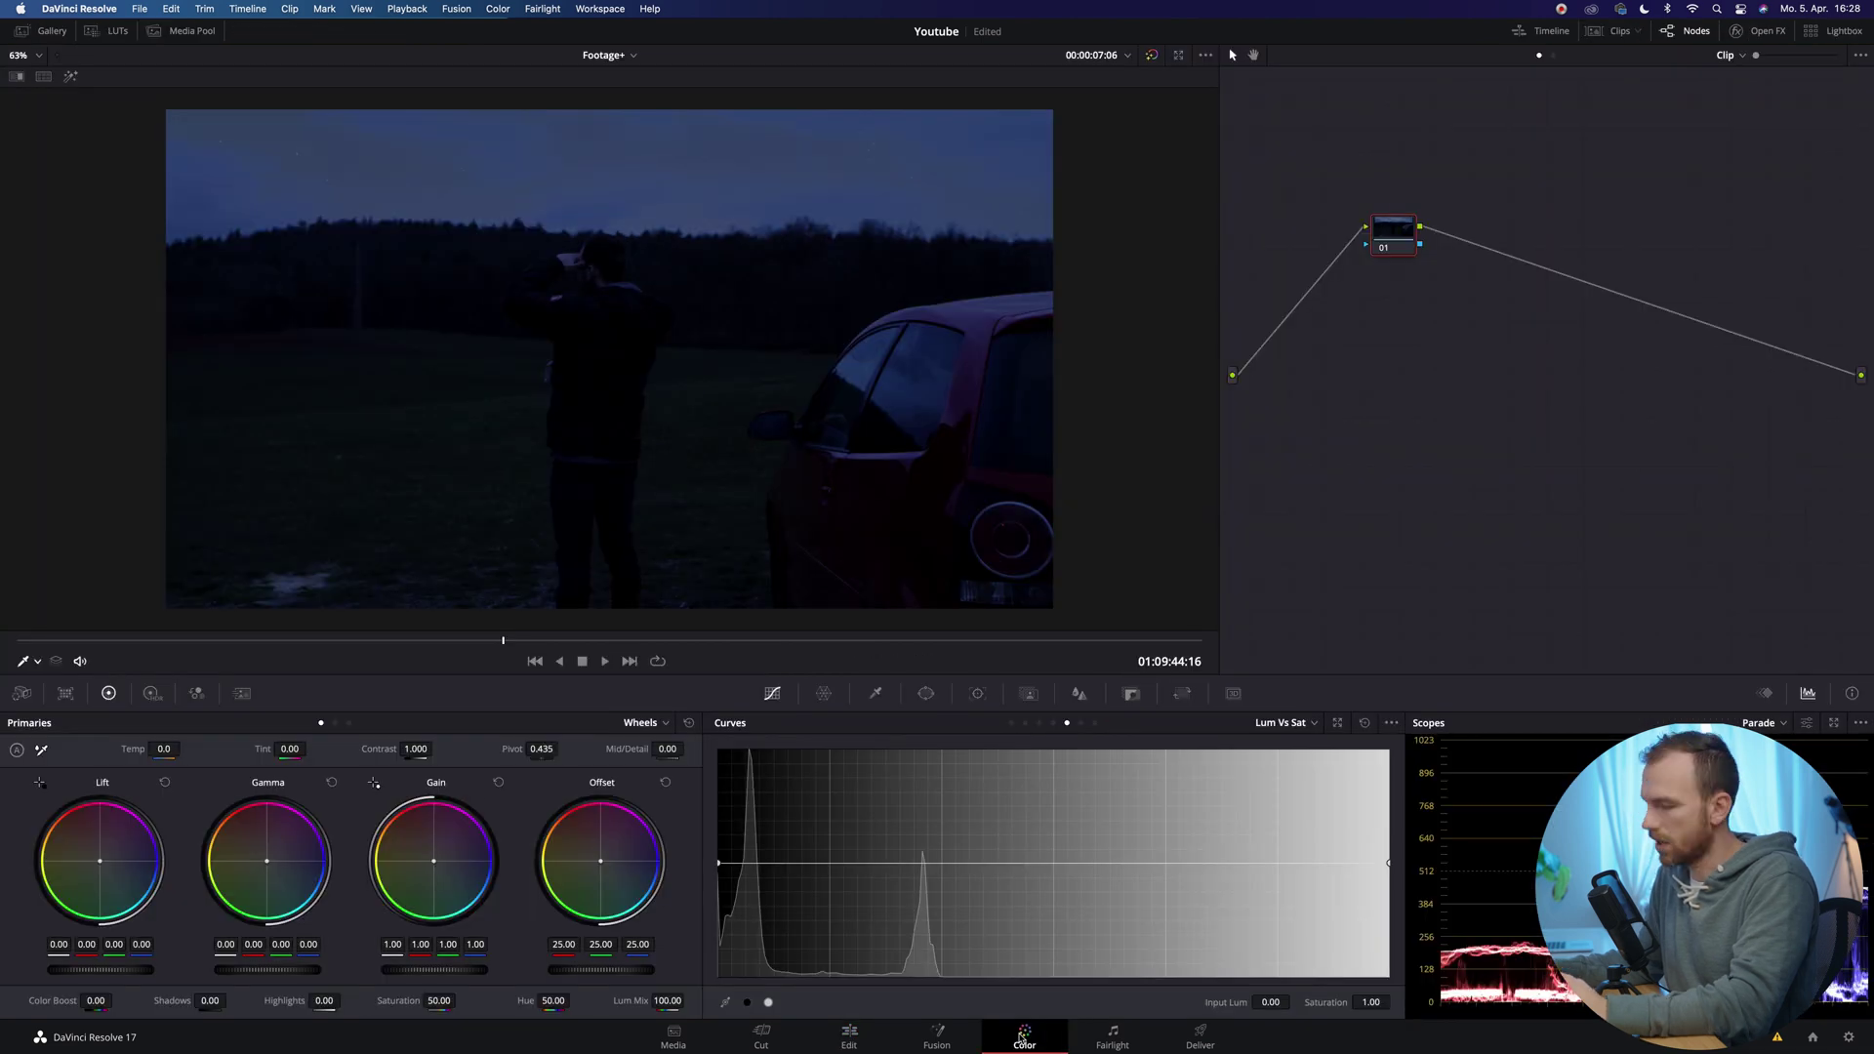
key("alt+s")
key("alt+s")
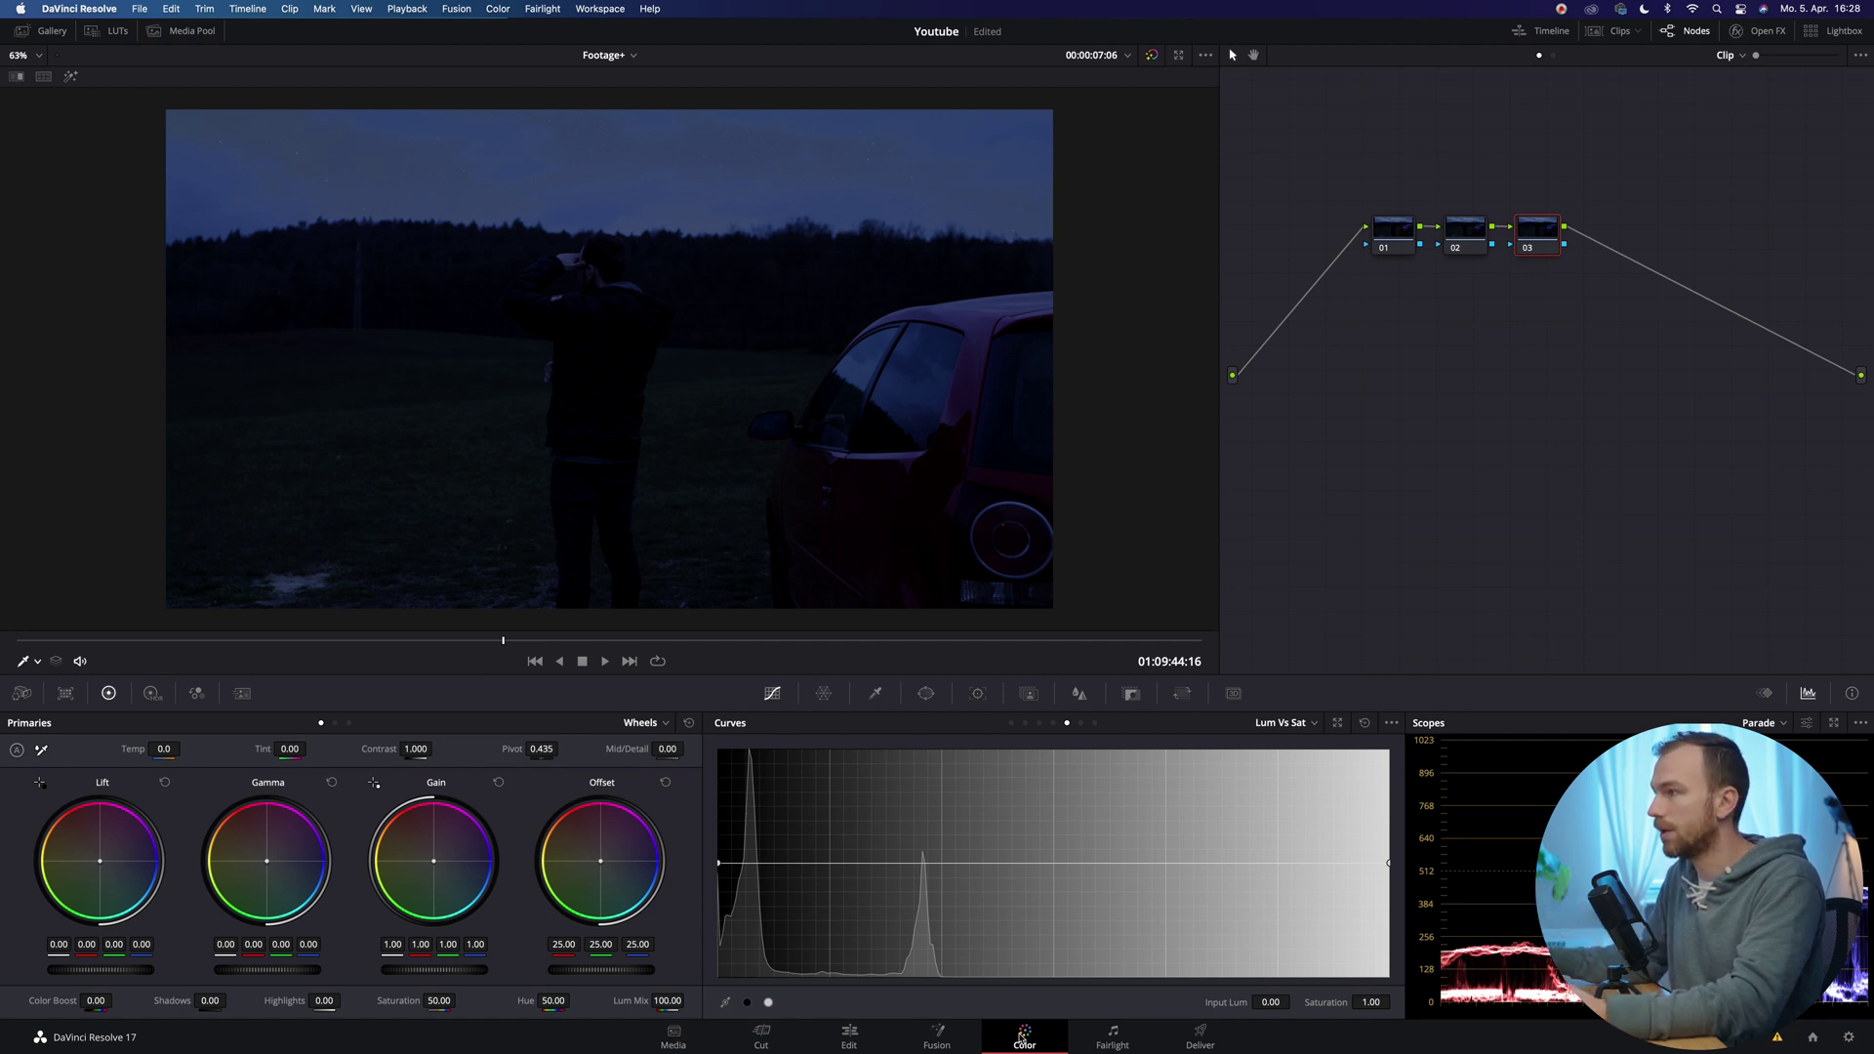
left_click(1451, 227)
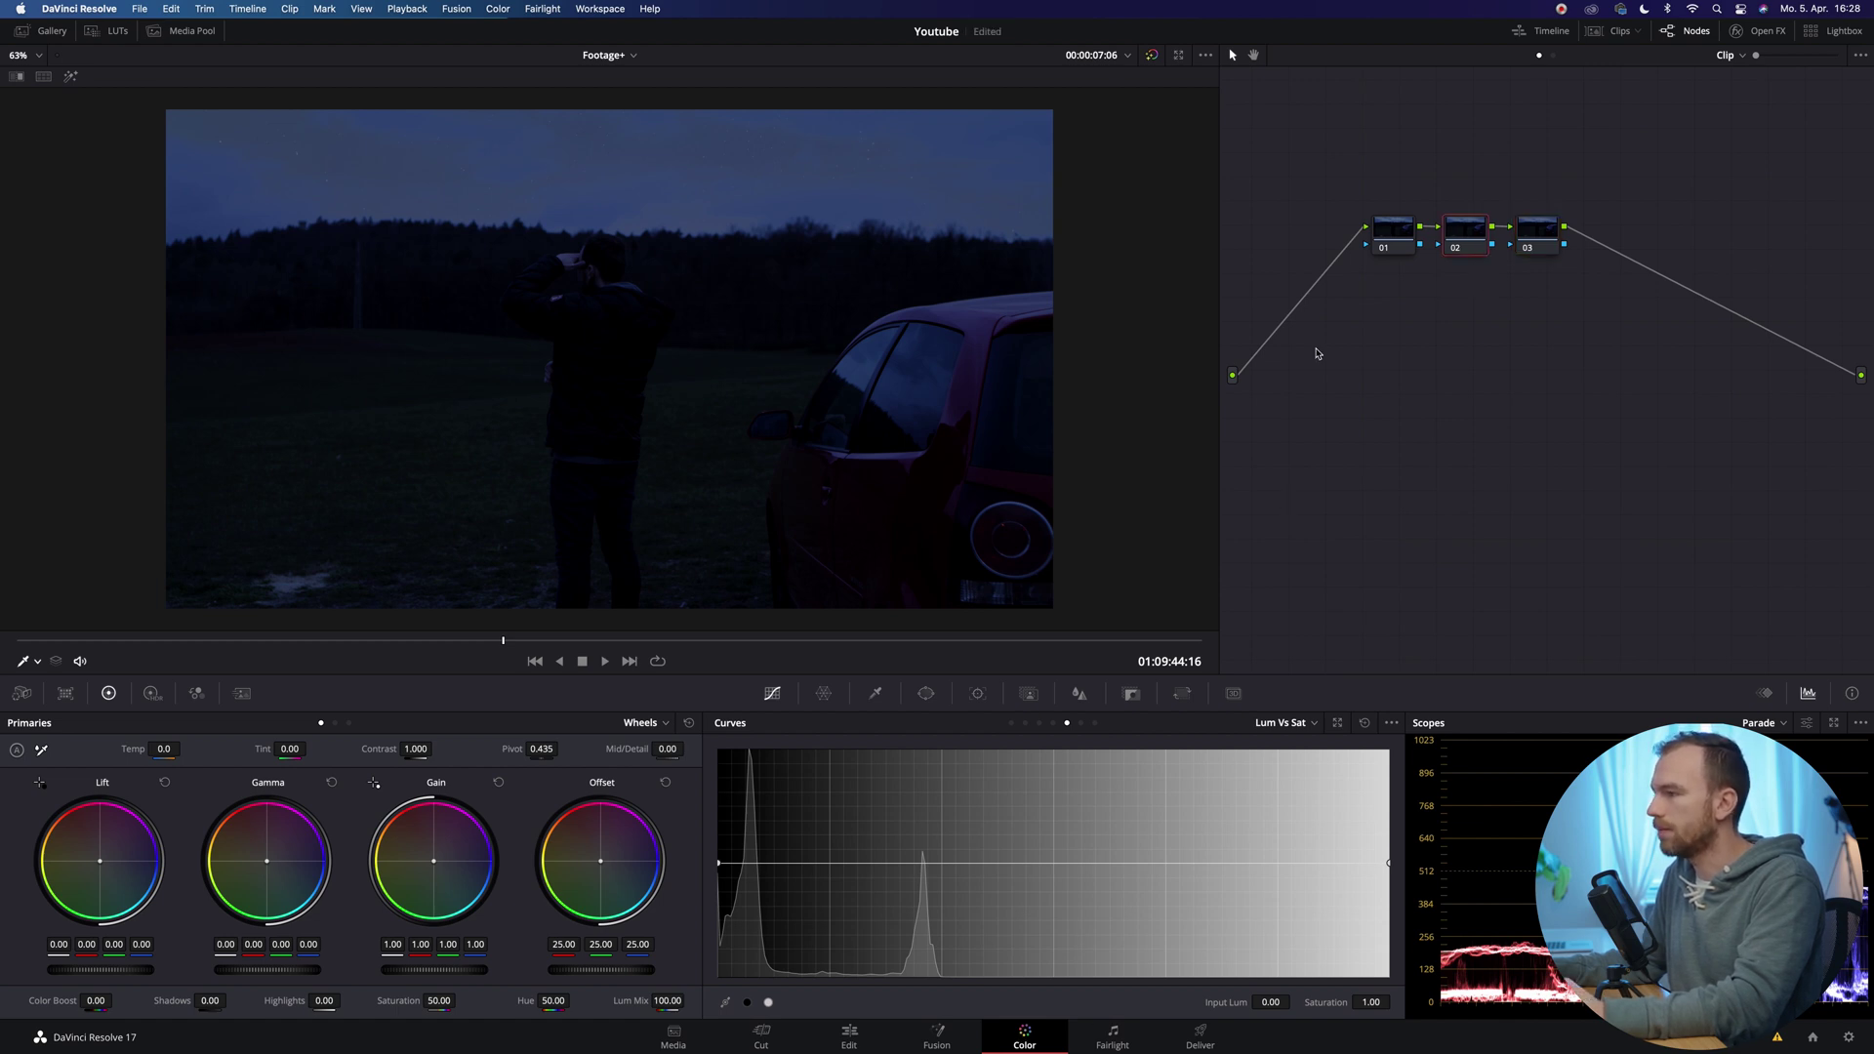
left_click(926, 699)
Step: Add a small Circle window to node 02 centred over the car's taillight
left_click(736, 826)
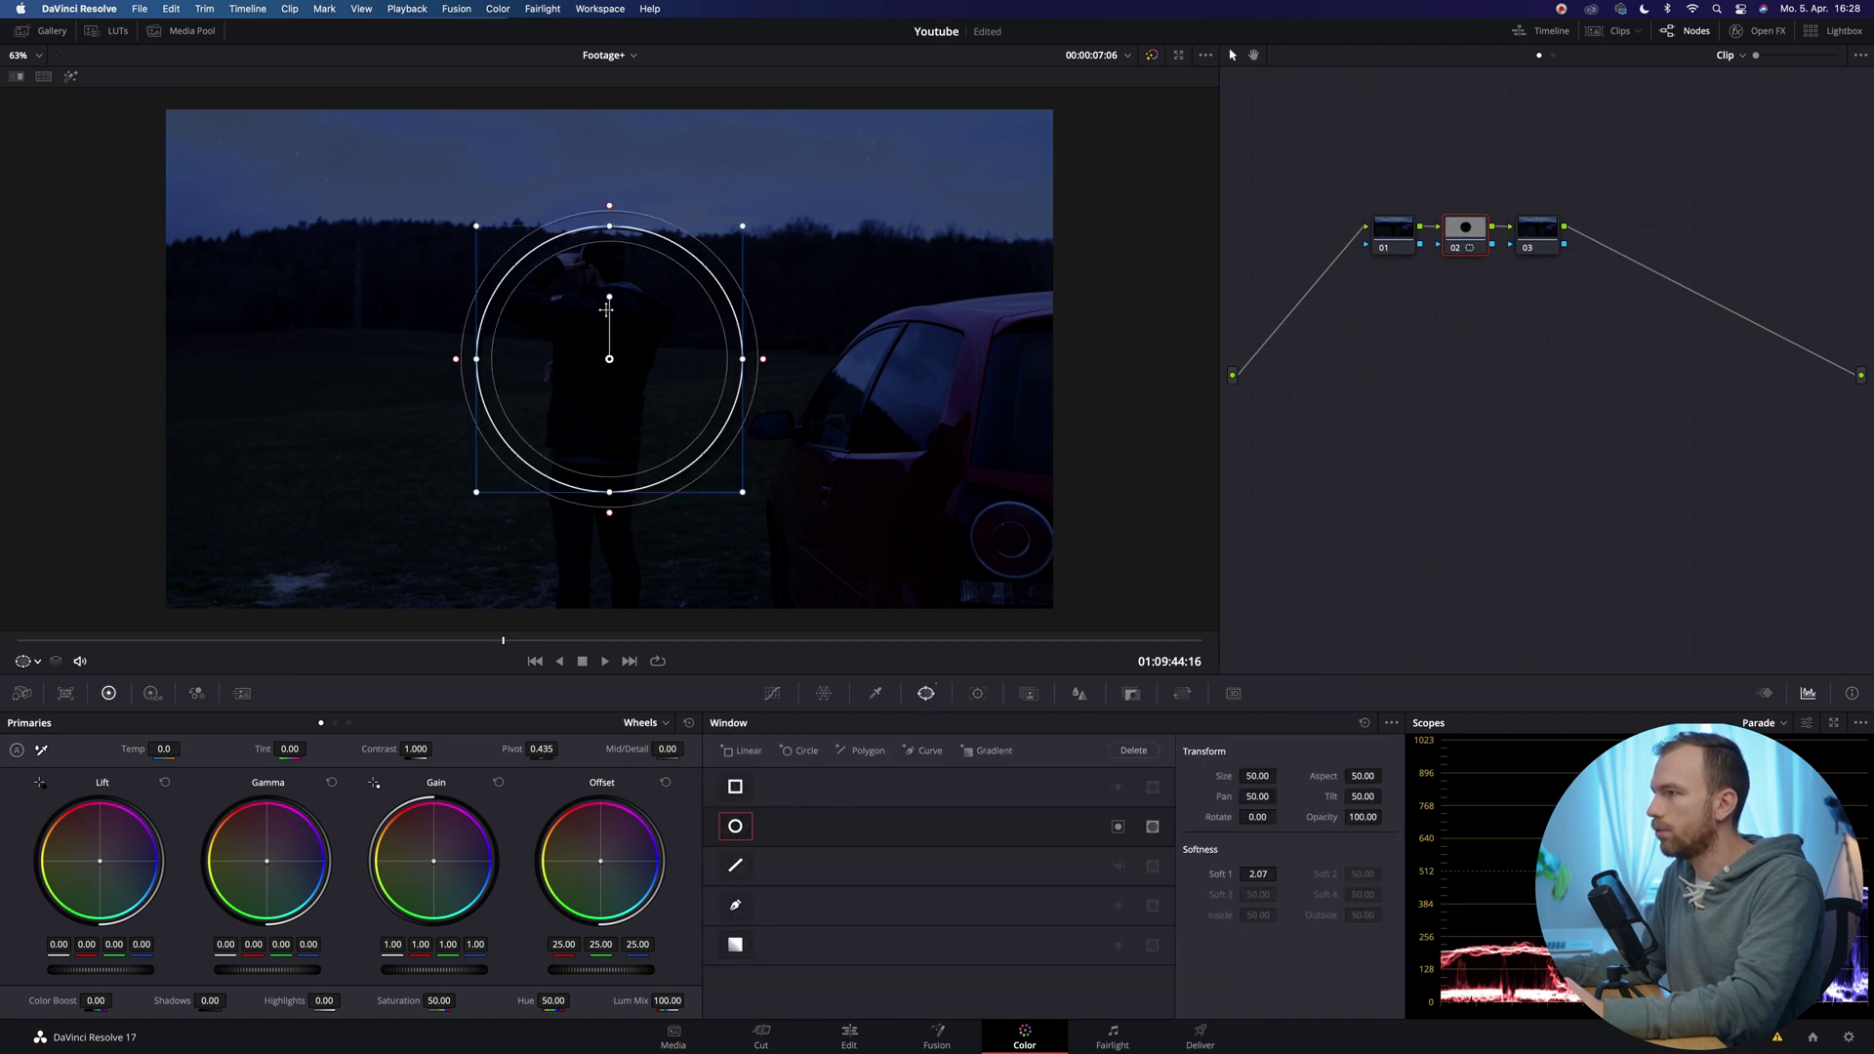
left_click_drag(611, 320, 770, 350)
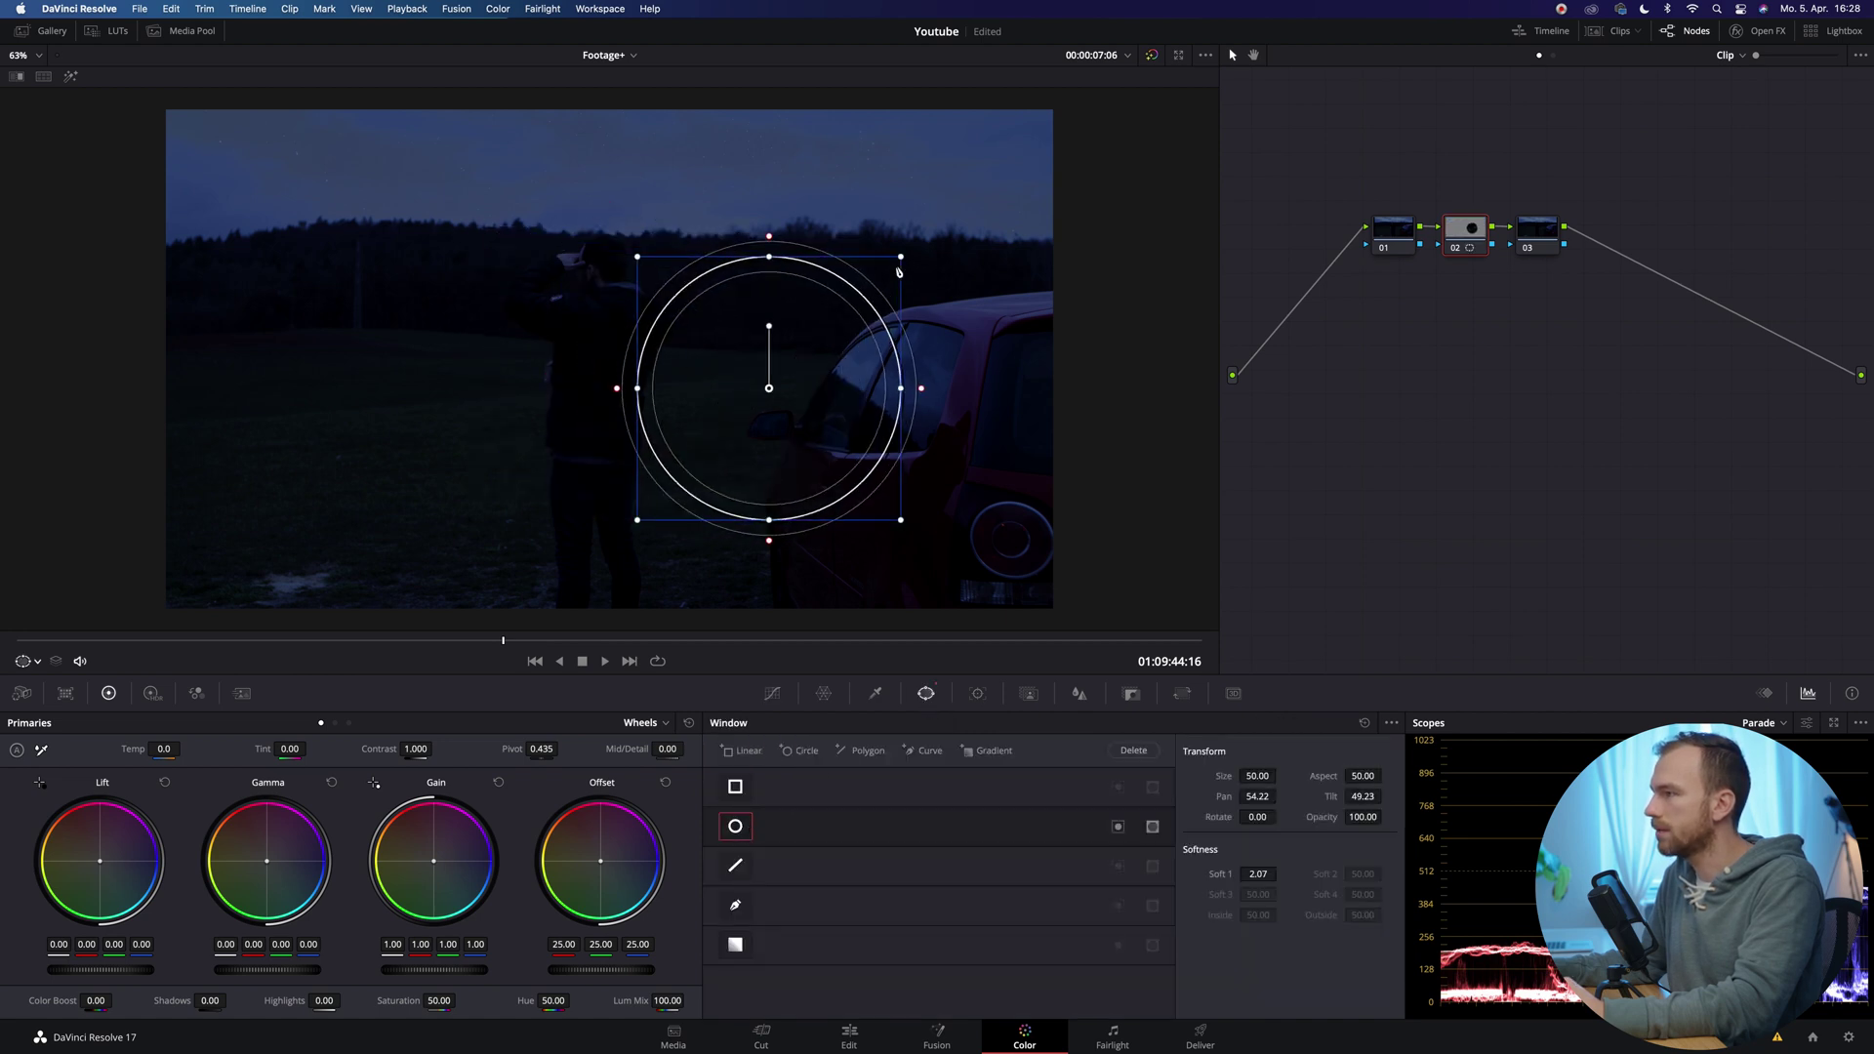
left_click_drag(899, 270, 824, 326)
left_click_drag(791, 390, 1045, 524)
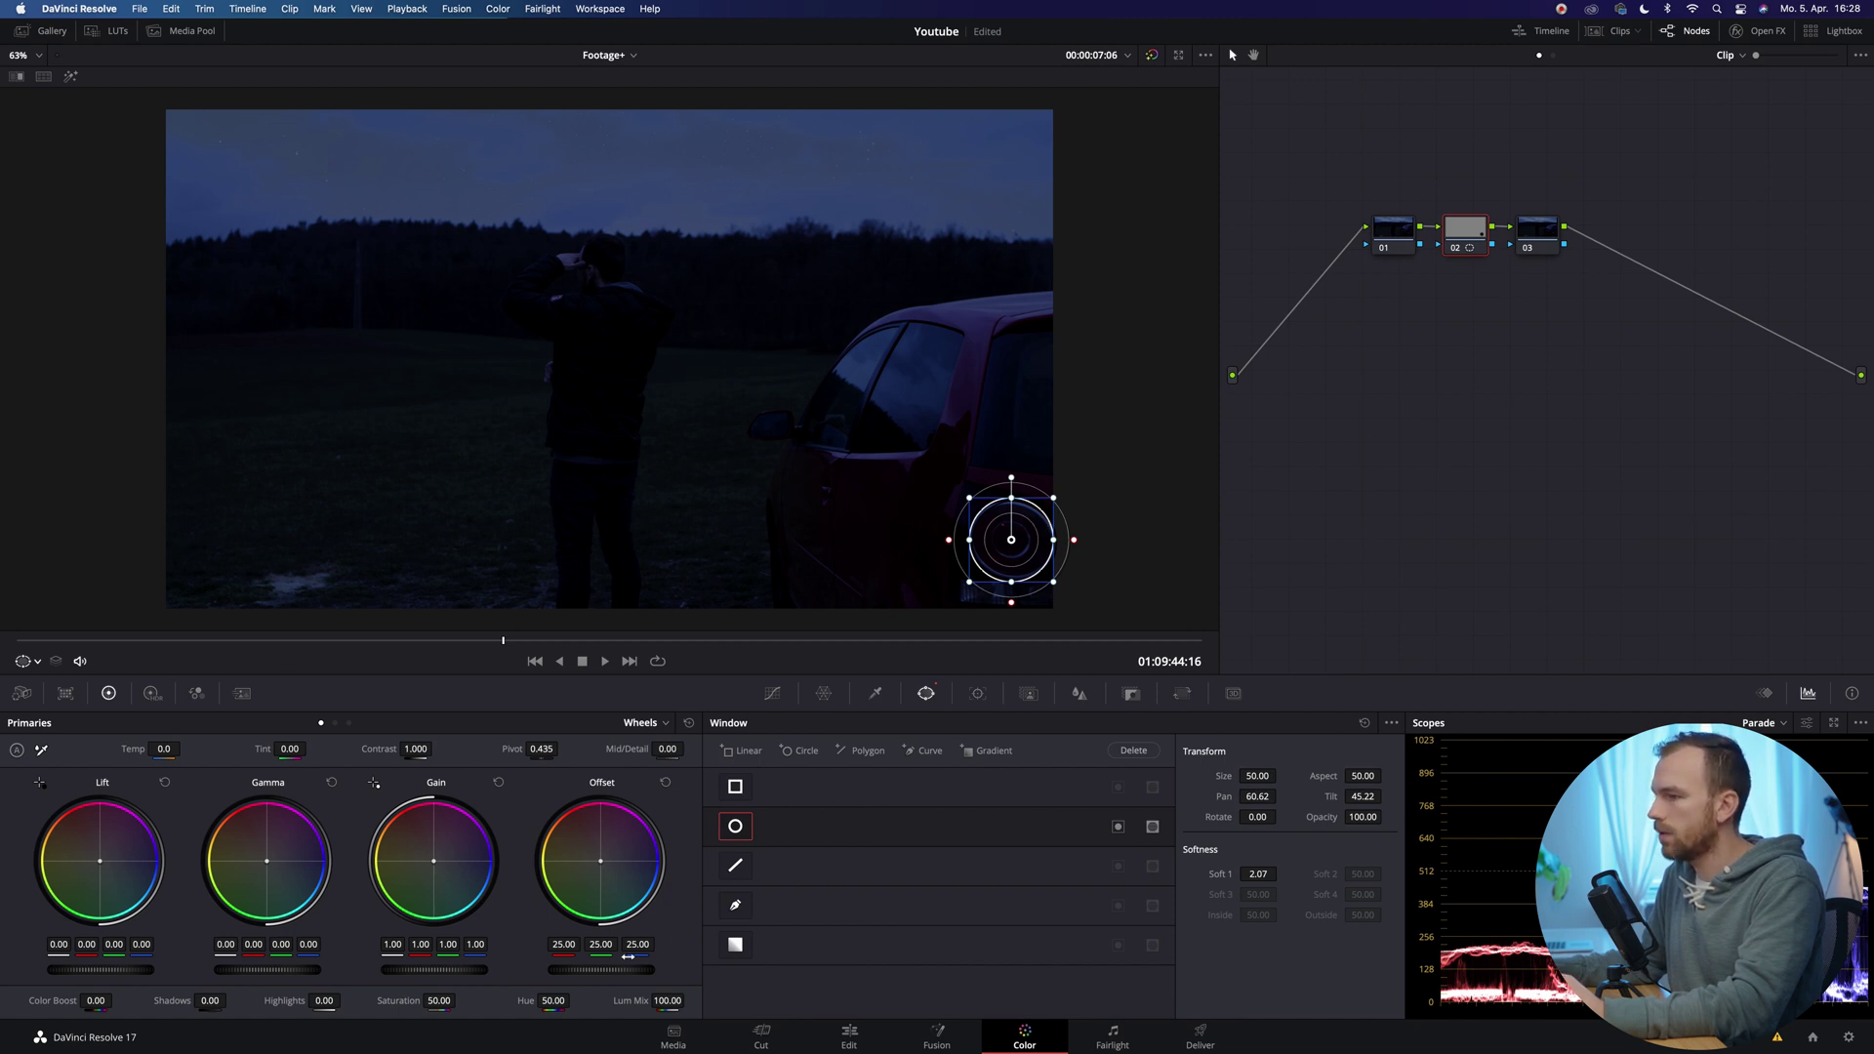
Step: Brighten the taillight with raised Offset and Gain, tint Gain red, and hide the window outline
left_click_drag(563, 945, 574, 945)
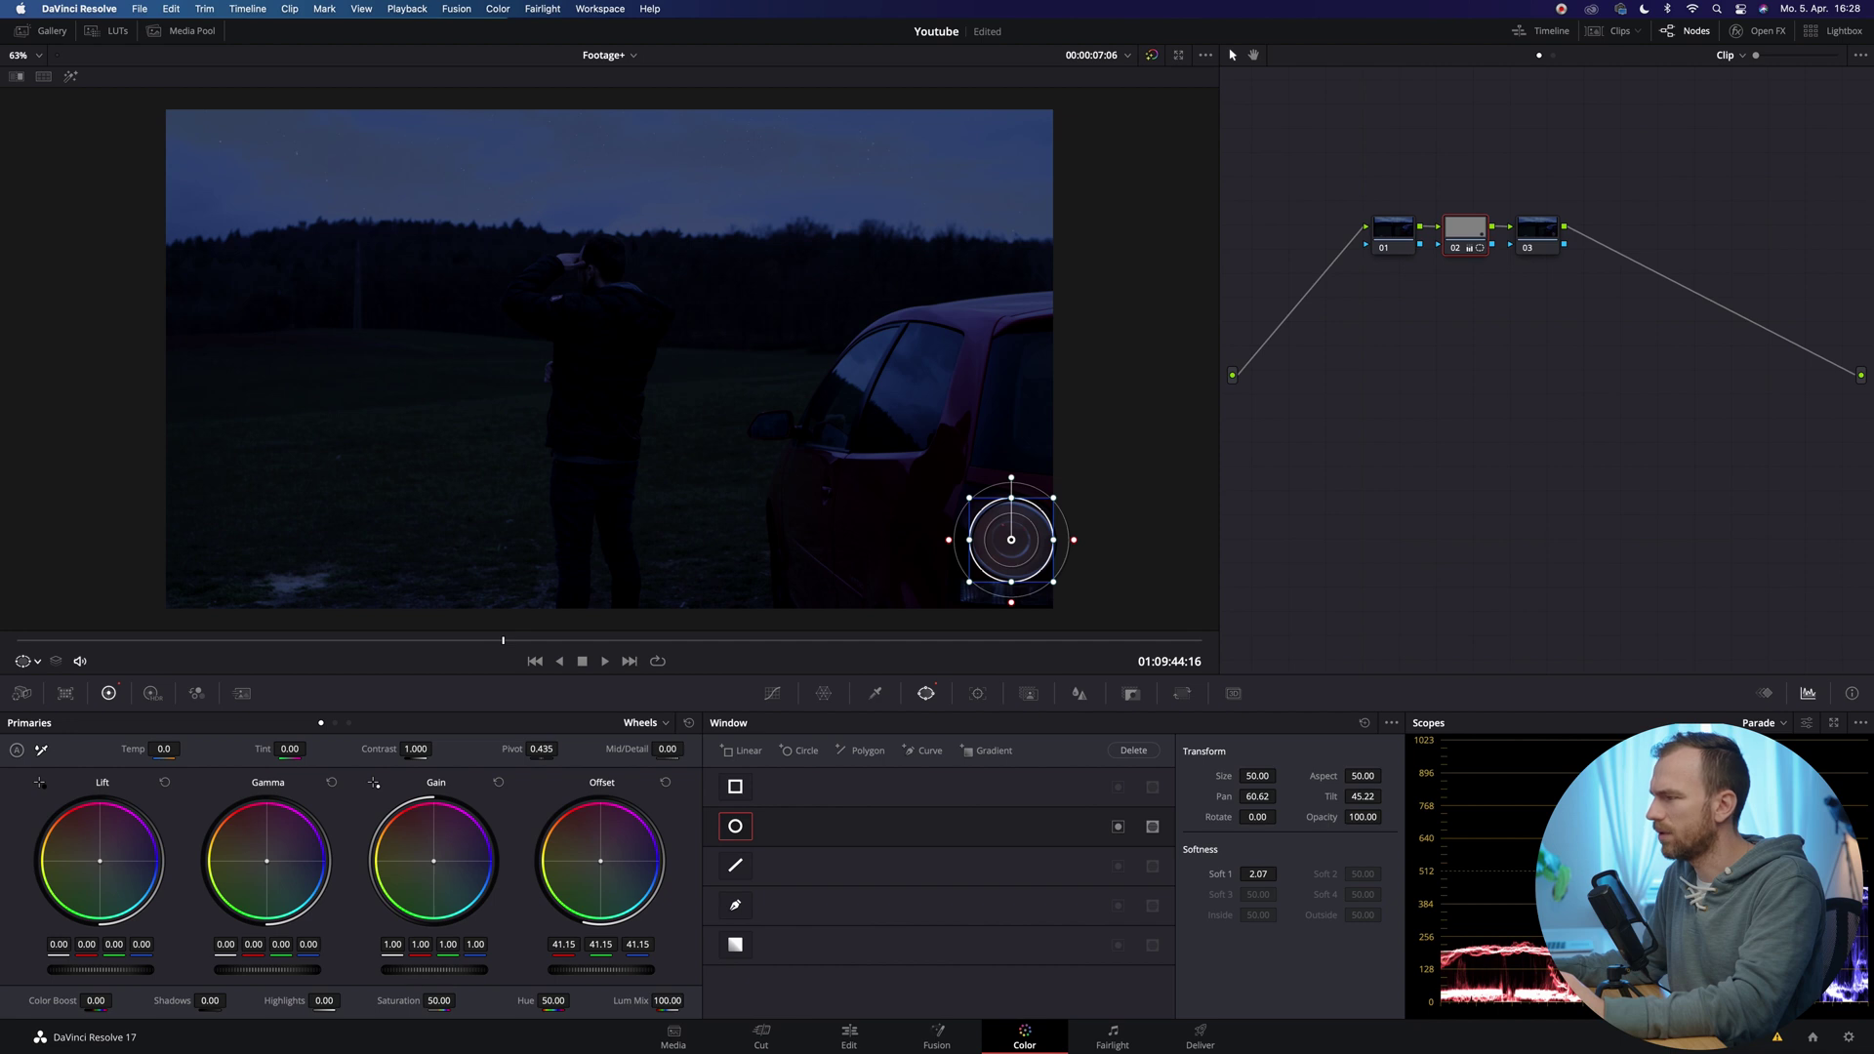
left_click_drag(434, 970, 451, 970)
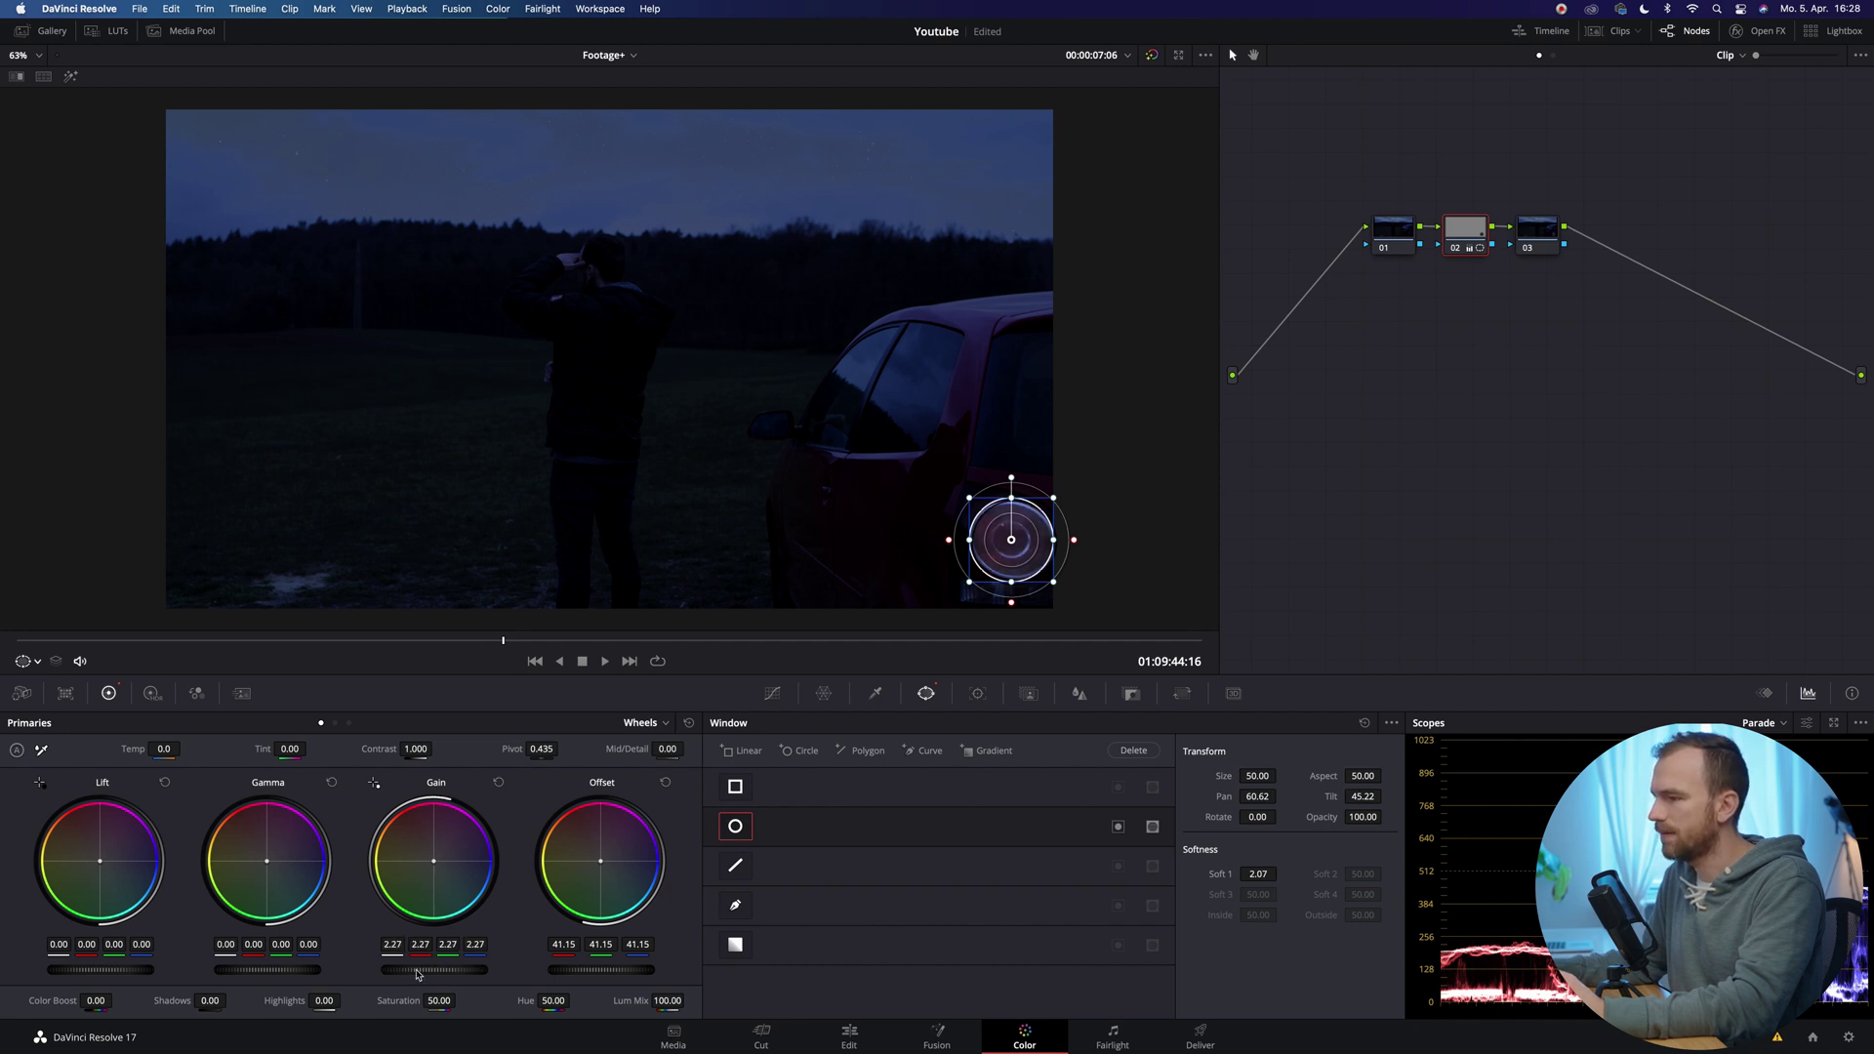
left_click_drag(438, 863, 431, 849)
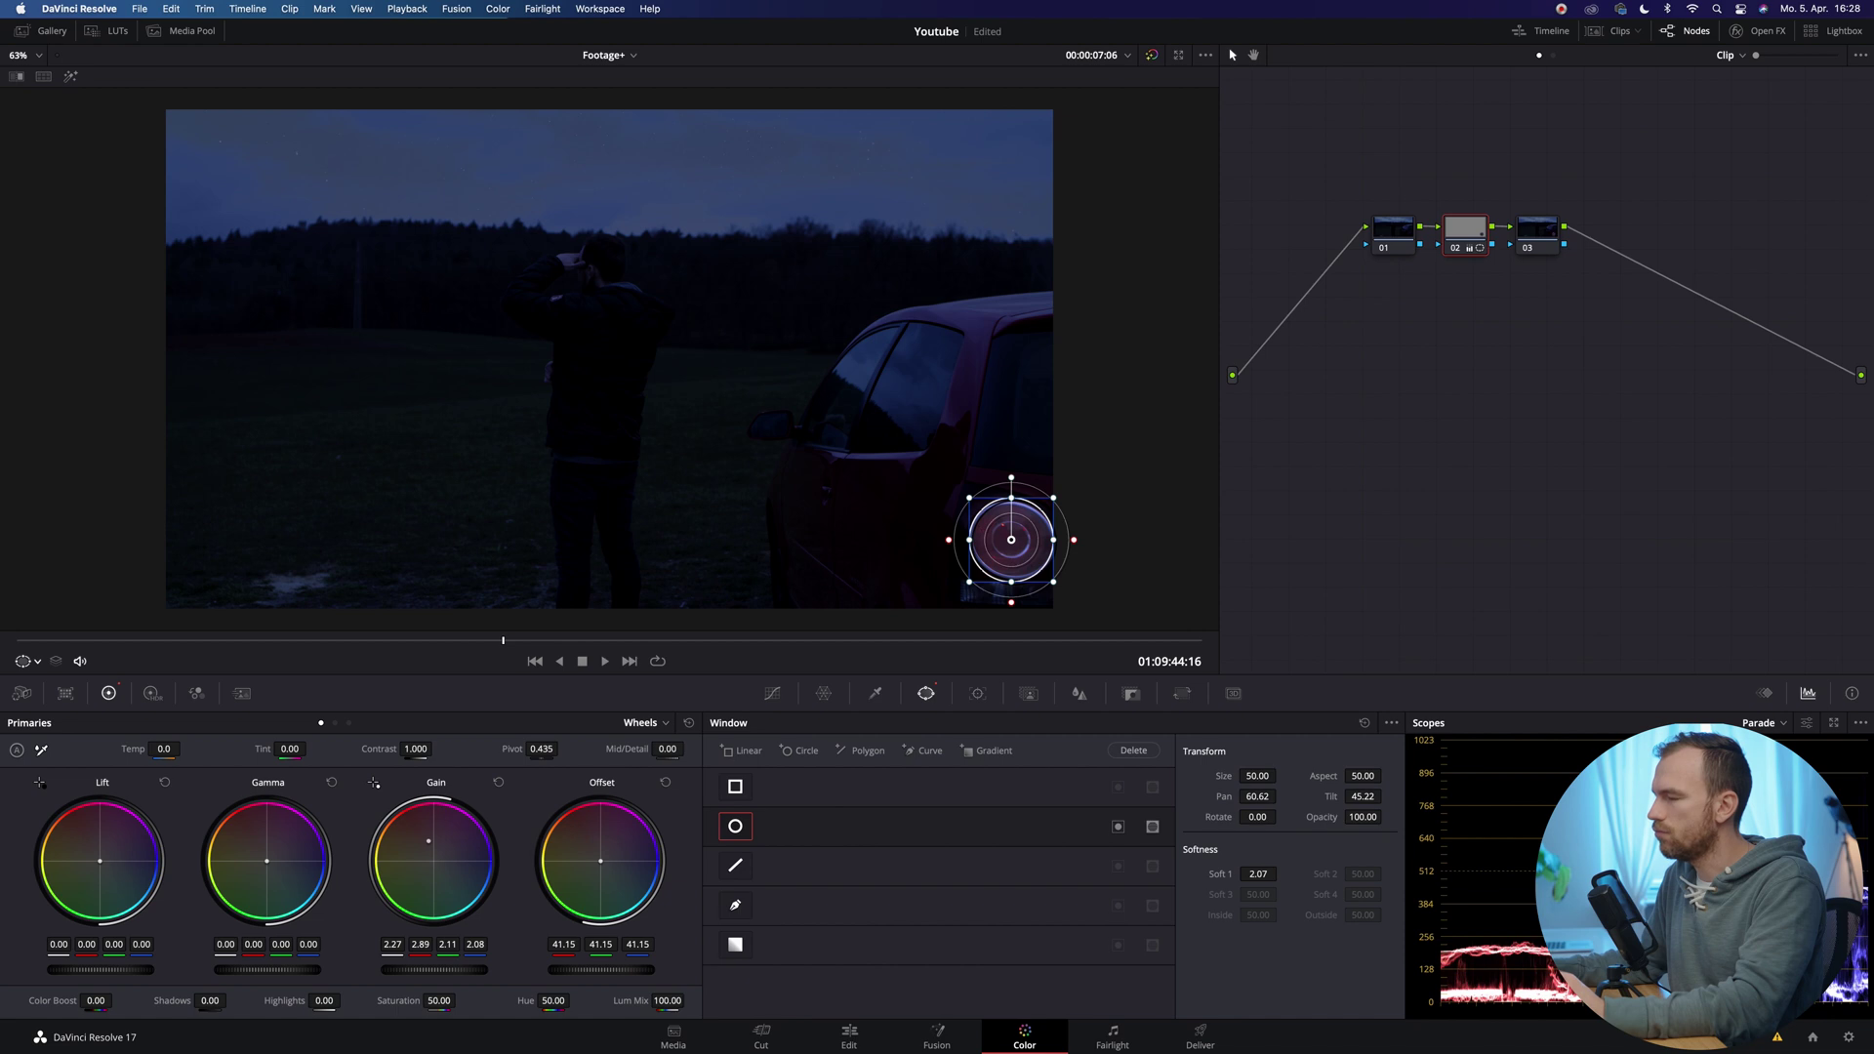
left_click_drag(428, 840, 428, 845)
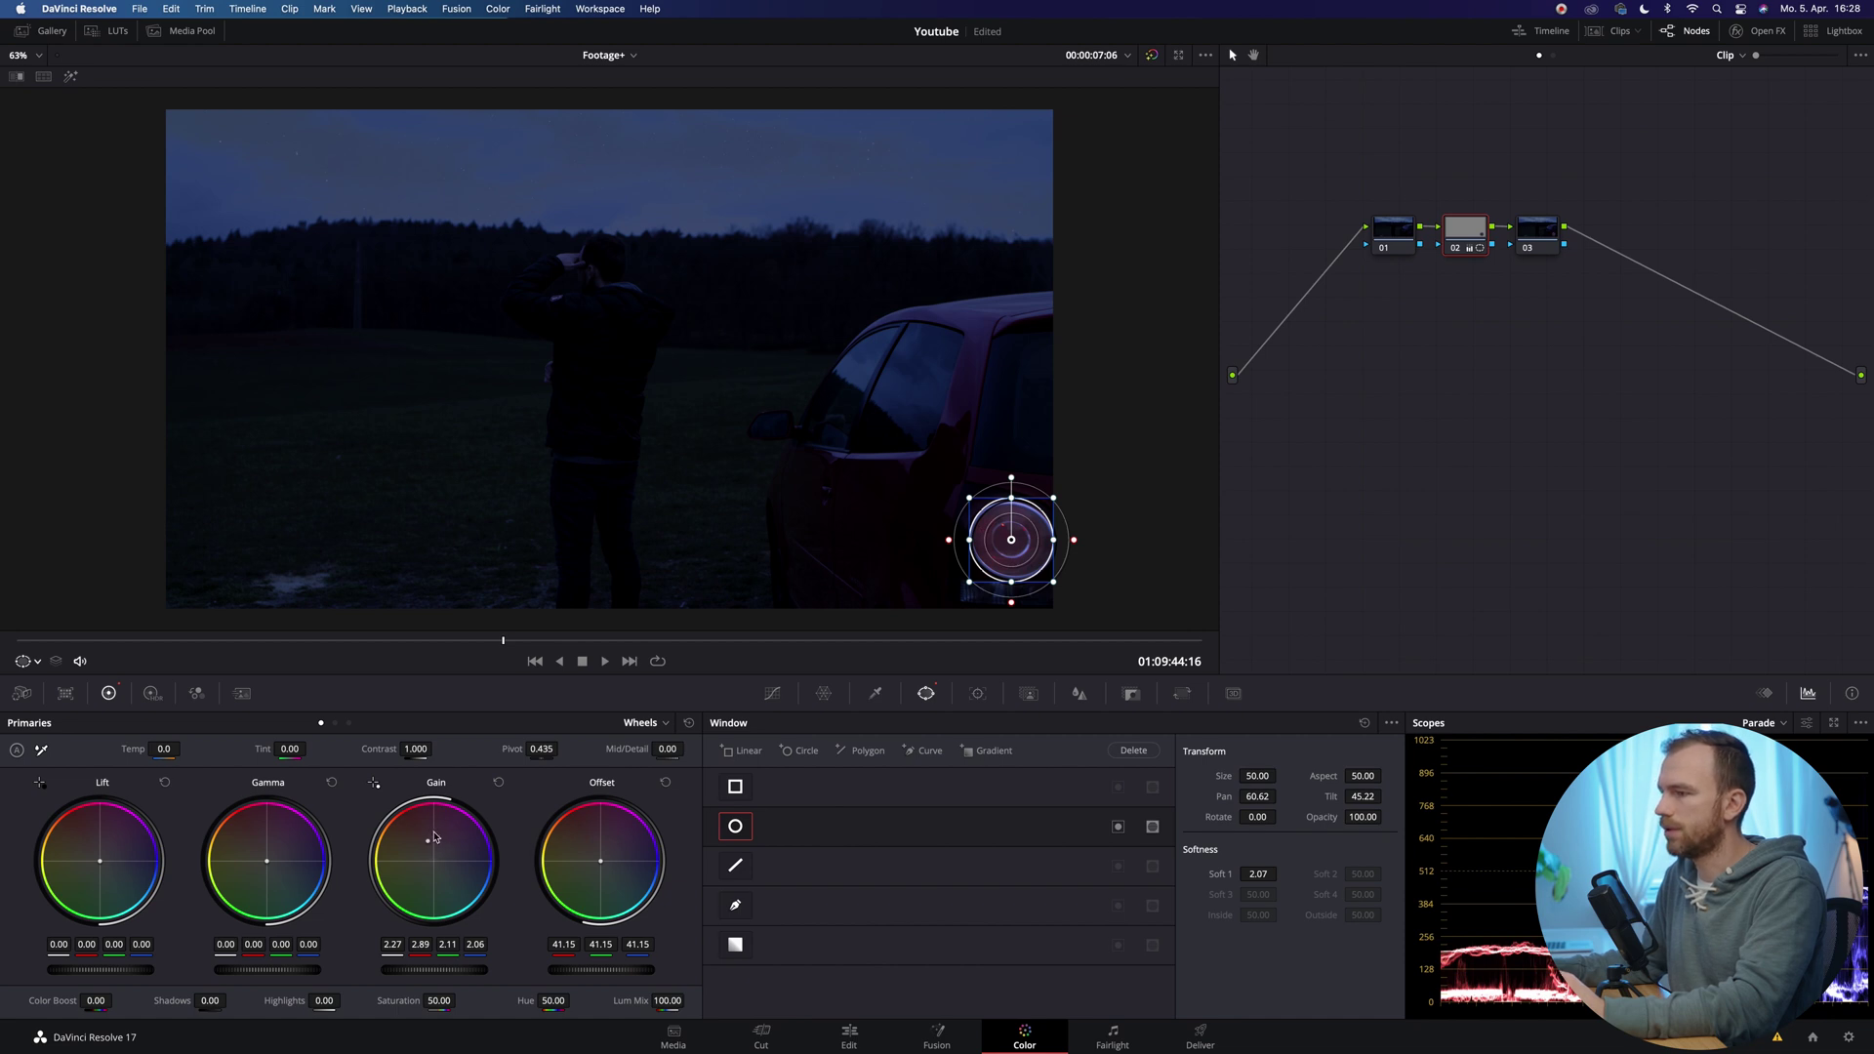
left_click_drag(428, 840, 427, 839)
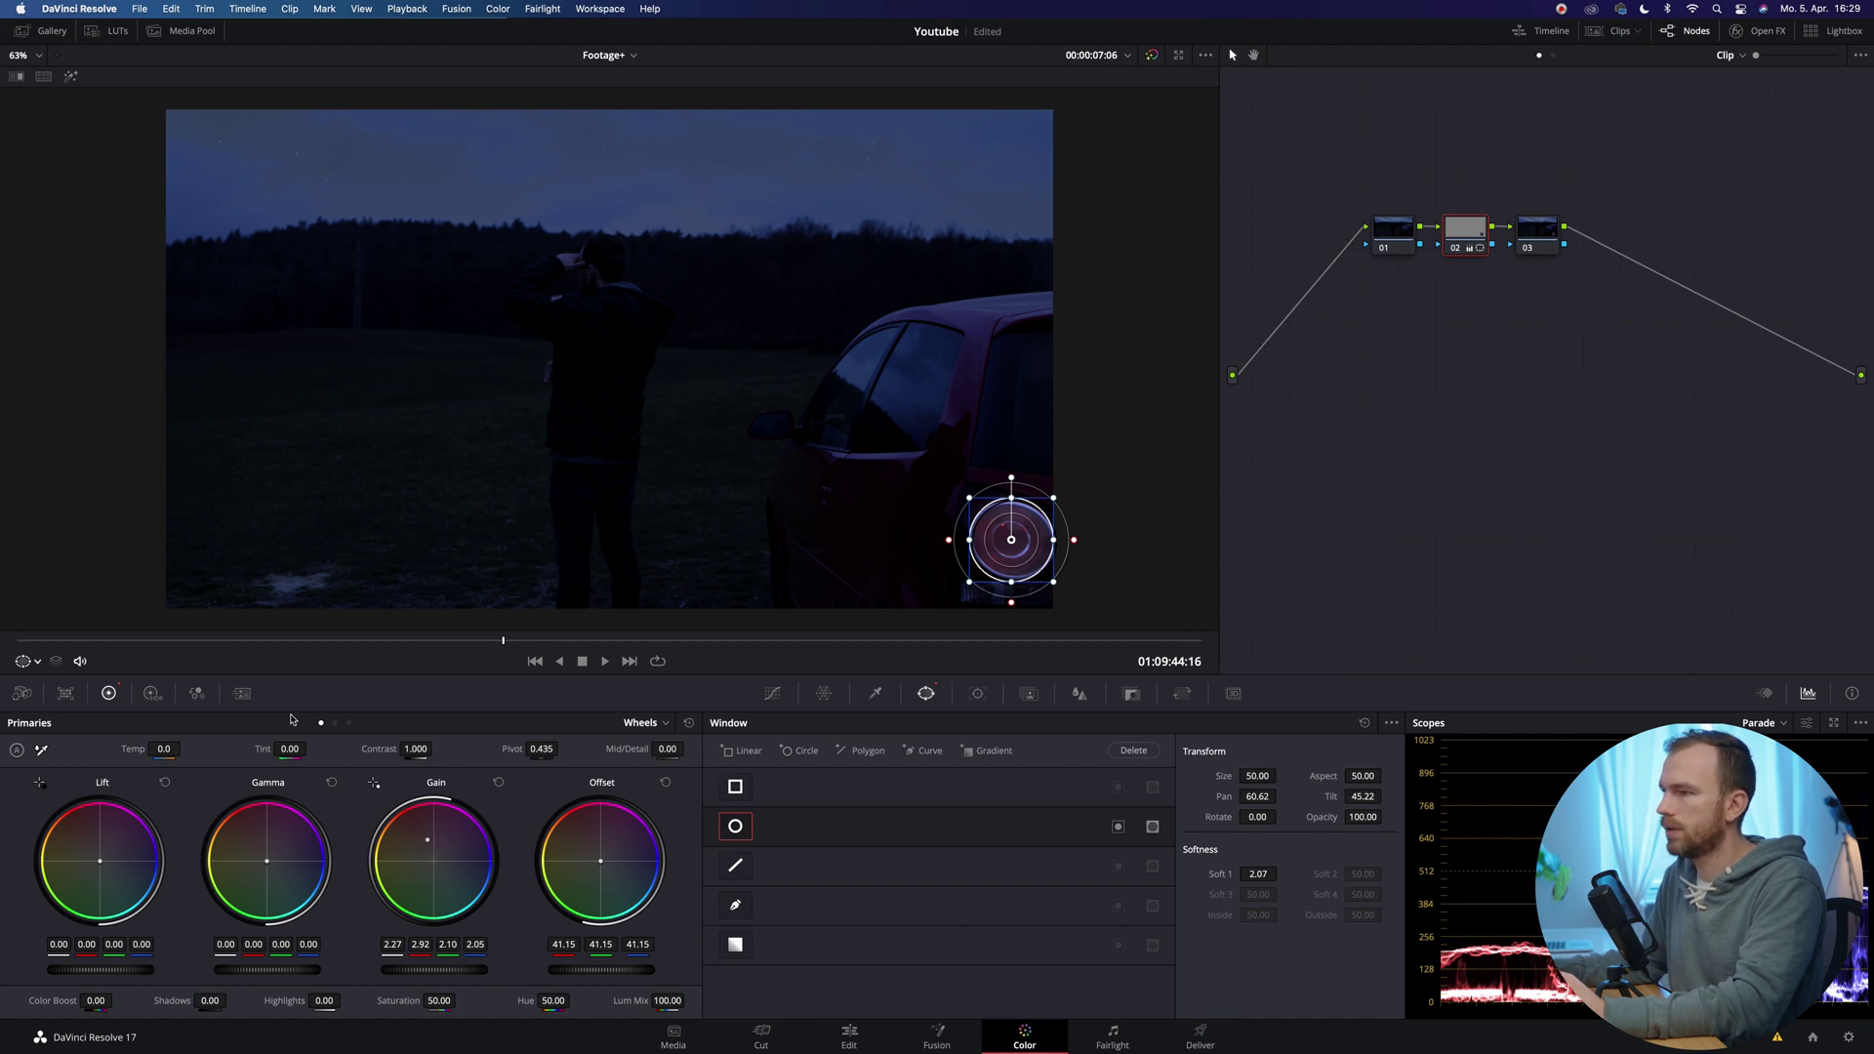
left_click(28, 663)
left_click(59, 683)
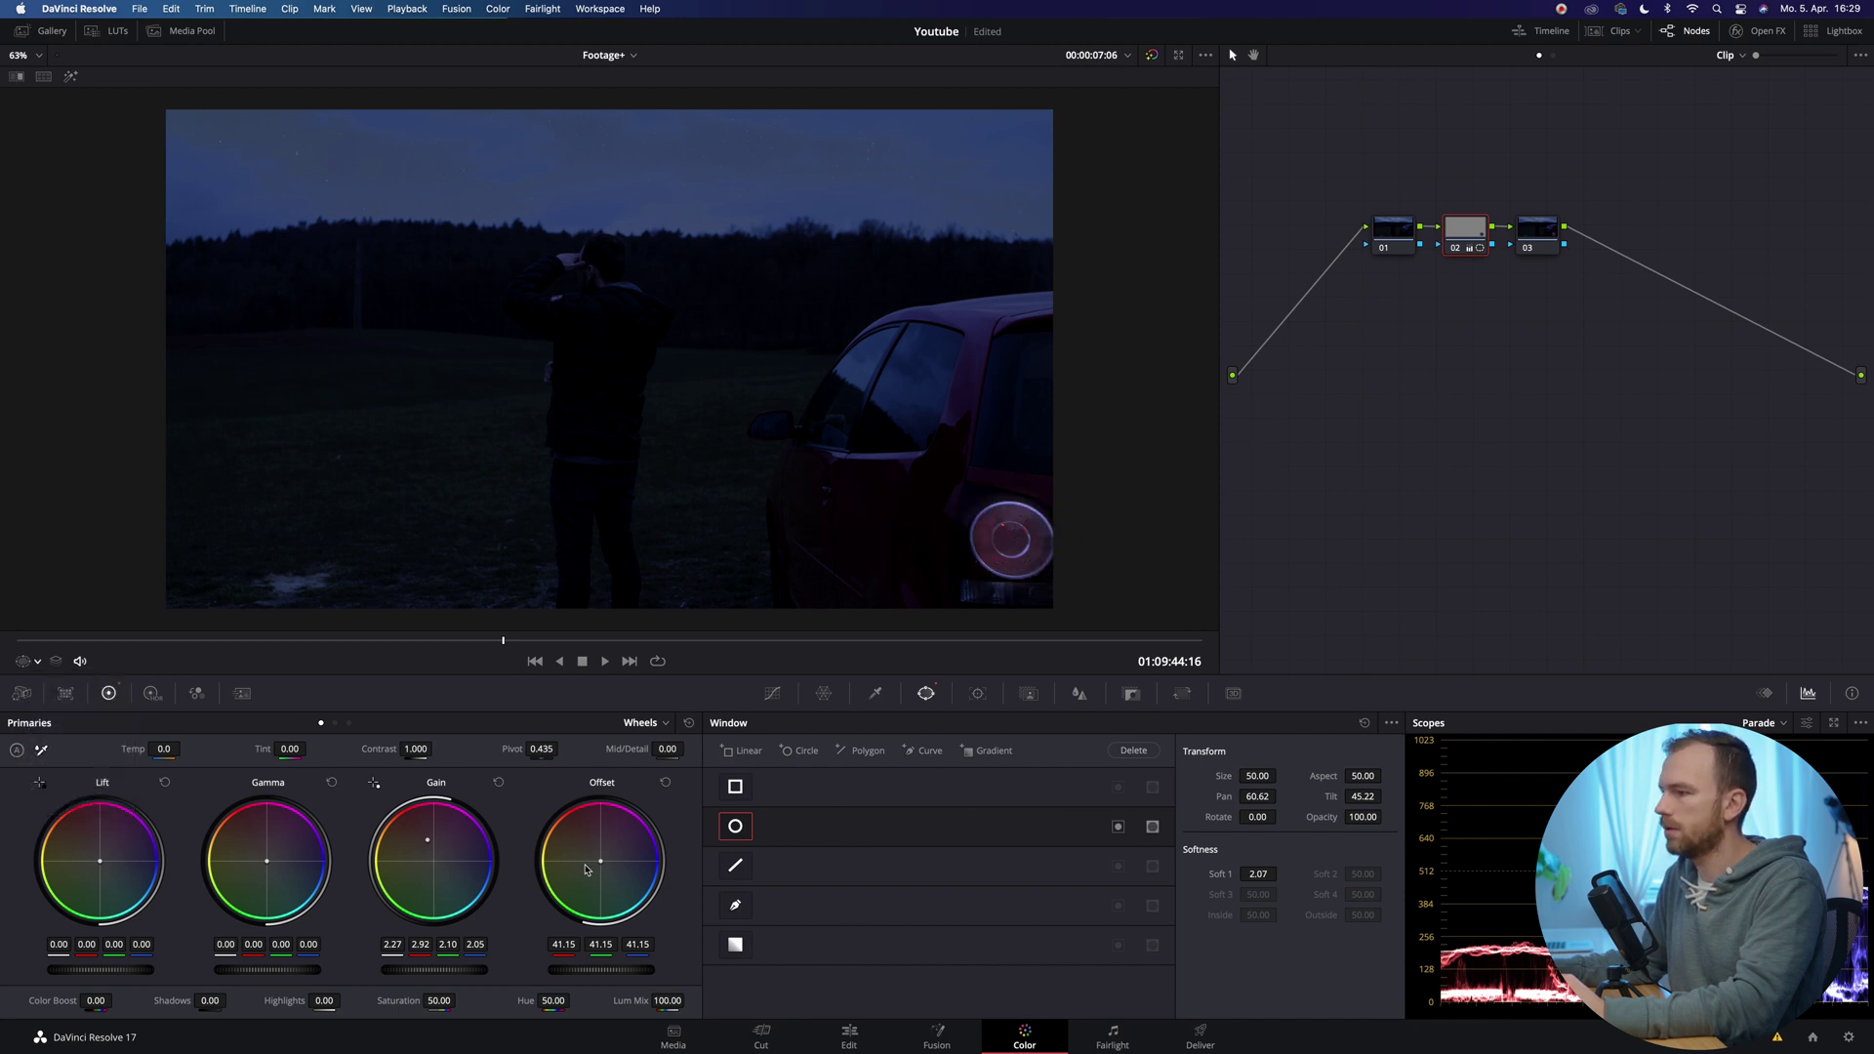
left_click_drag(424, 970, 431, 970)
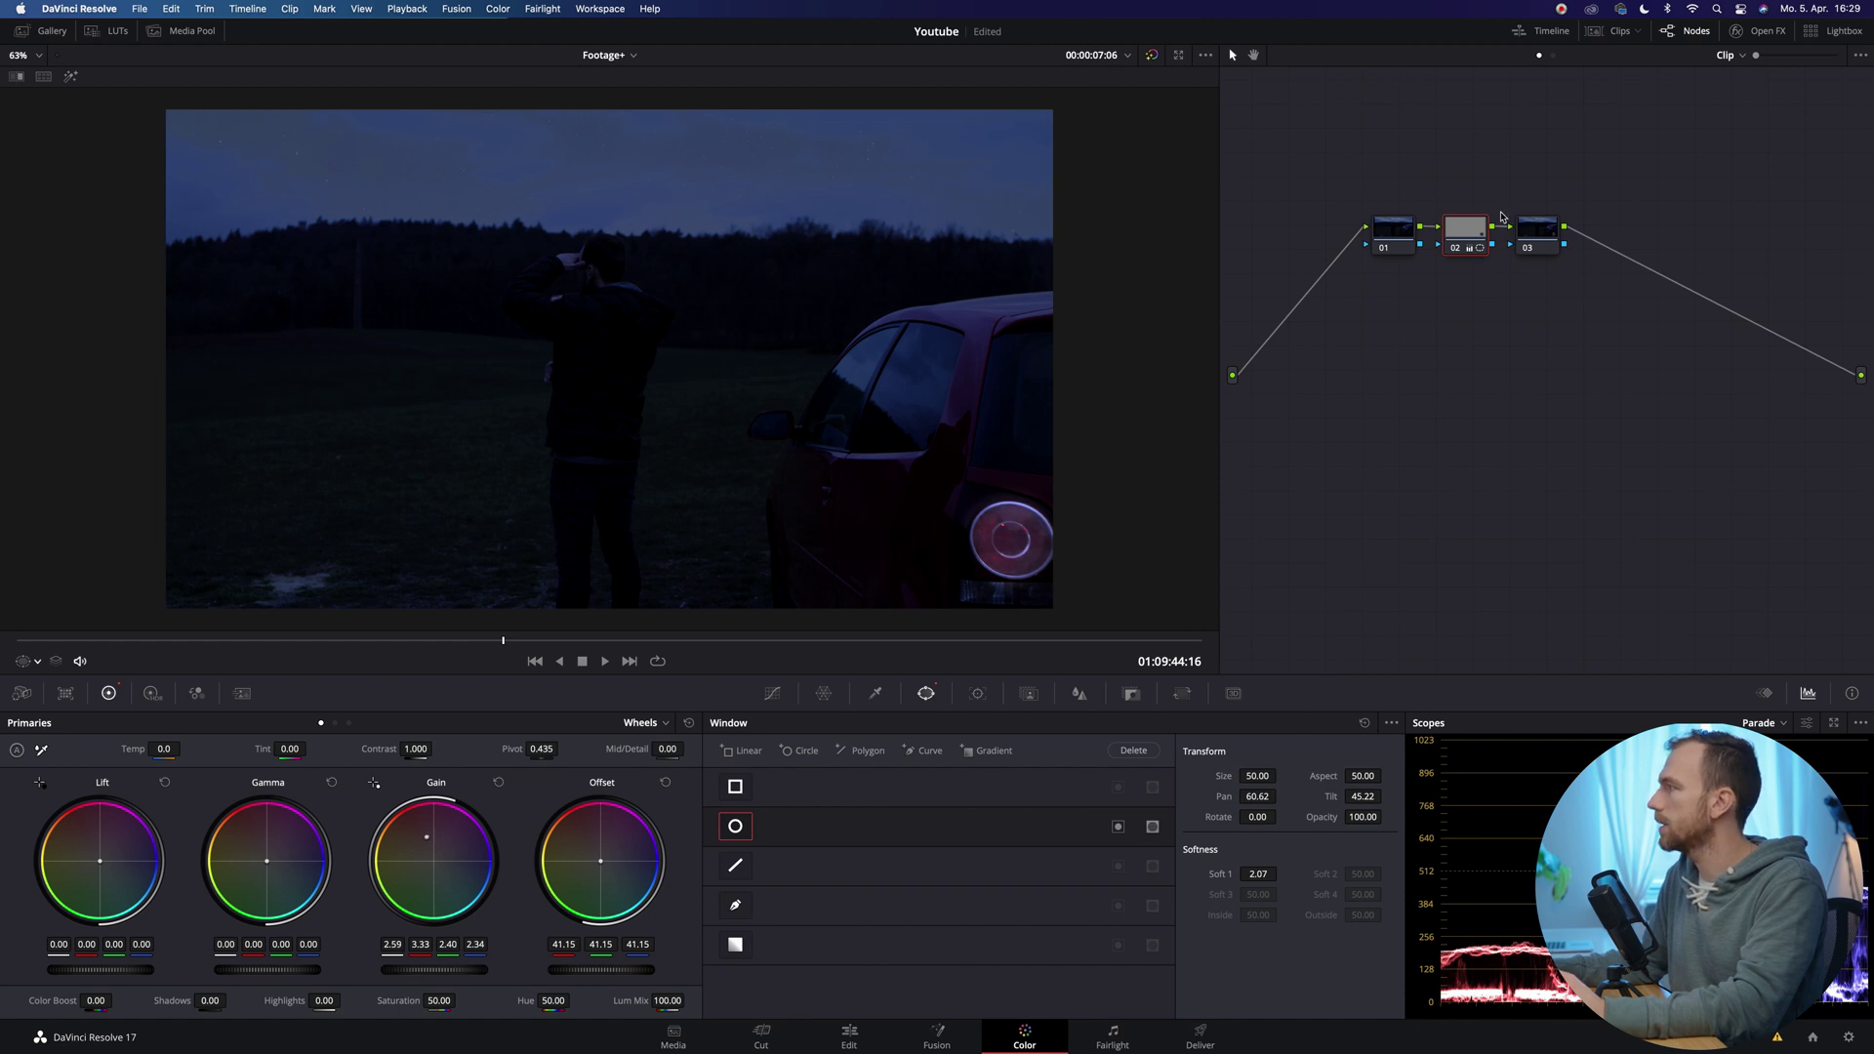
Step: Apply the Glow effect to node 02 and lower its Shine Threshold
left_click(1759, 30)
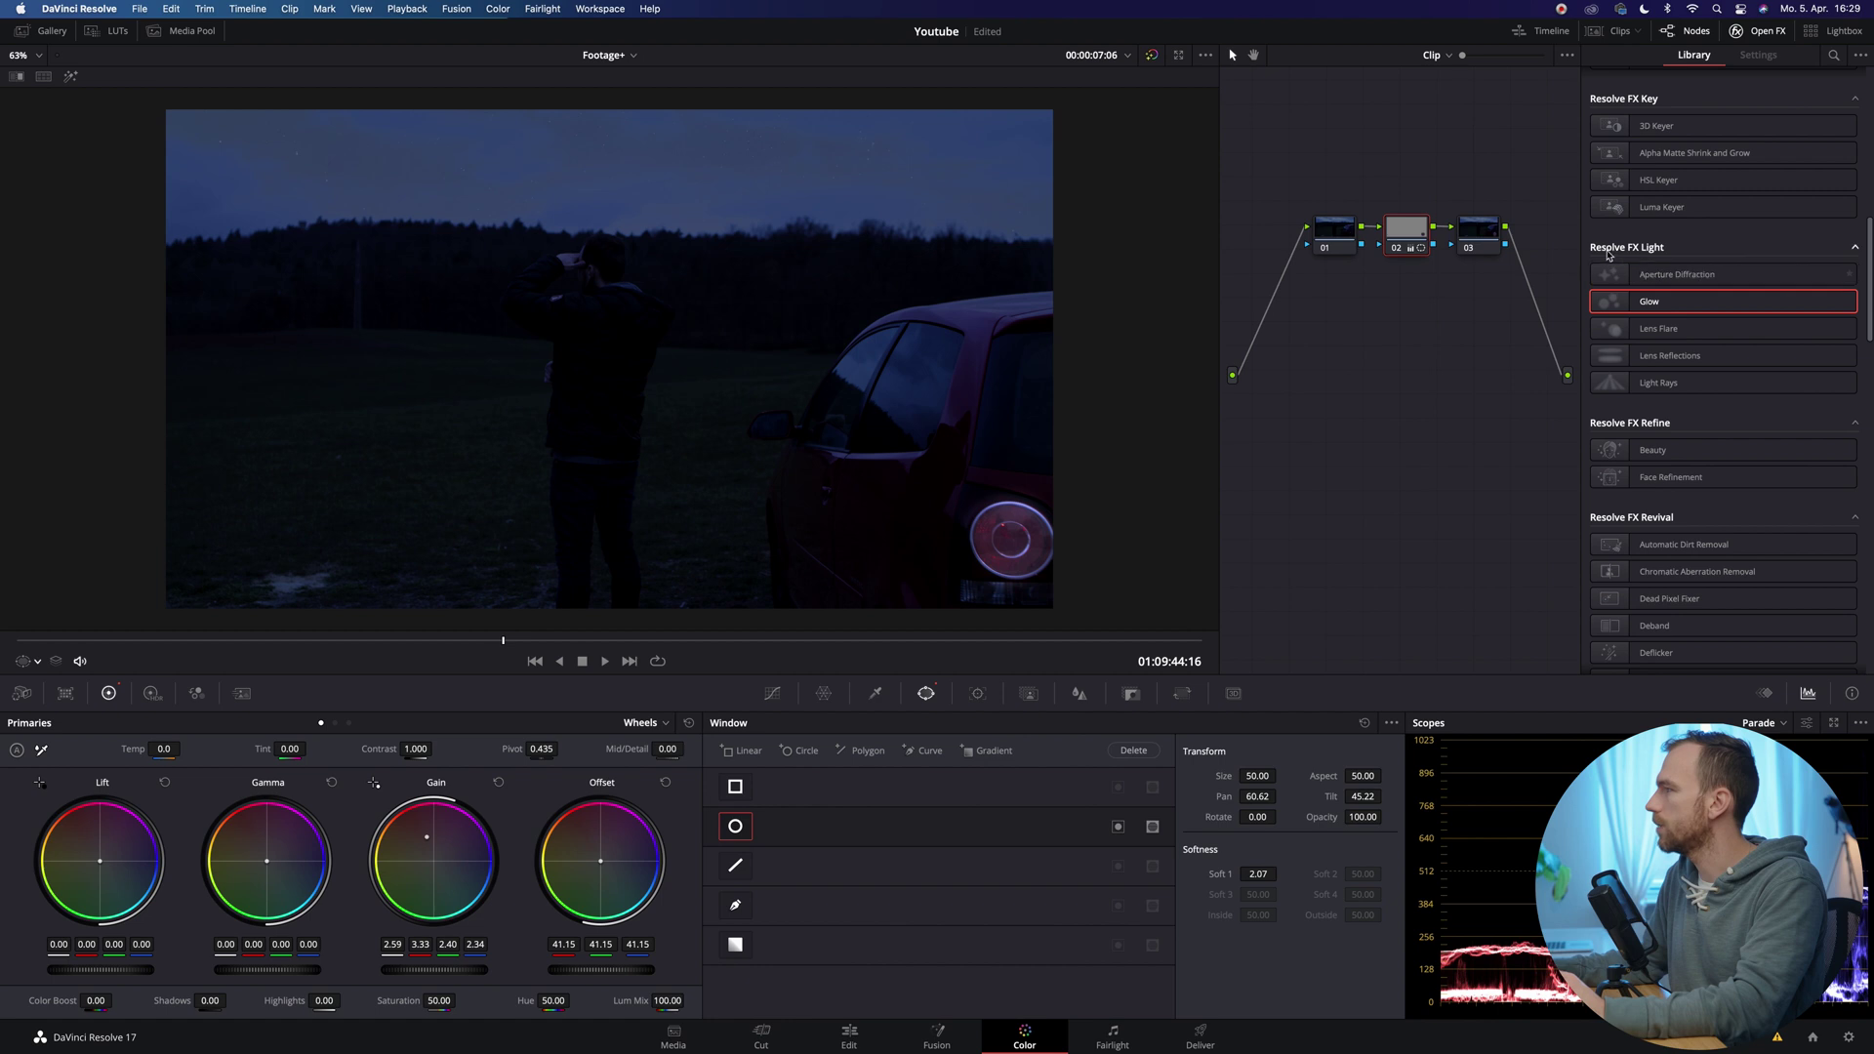
left_click_drag(1649, 301, 1421, 248)
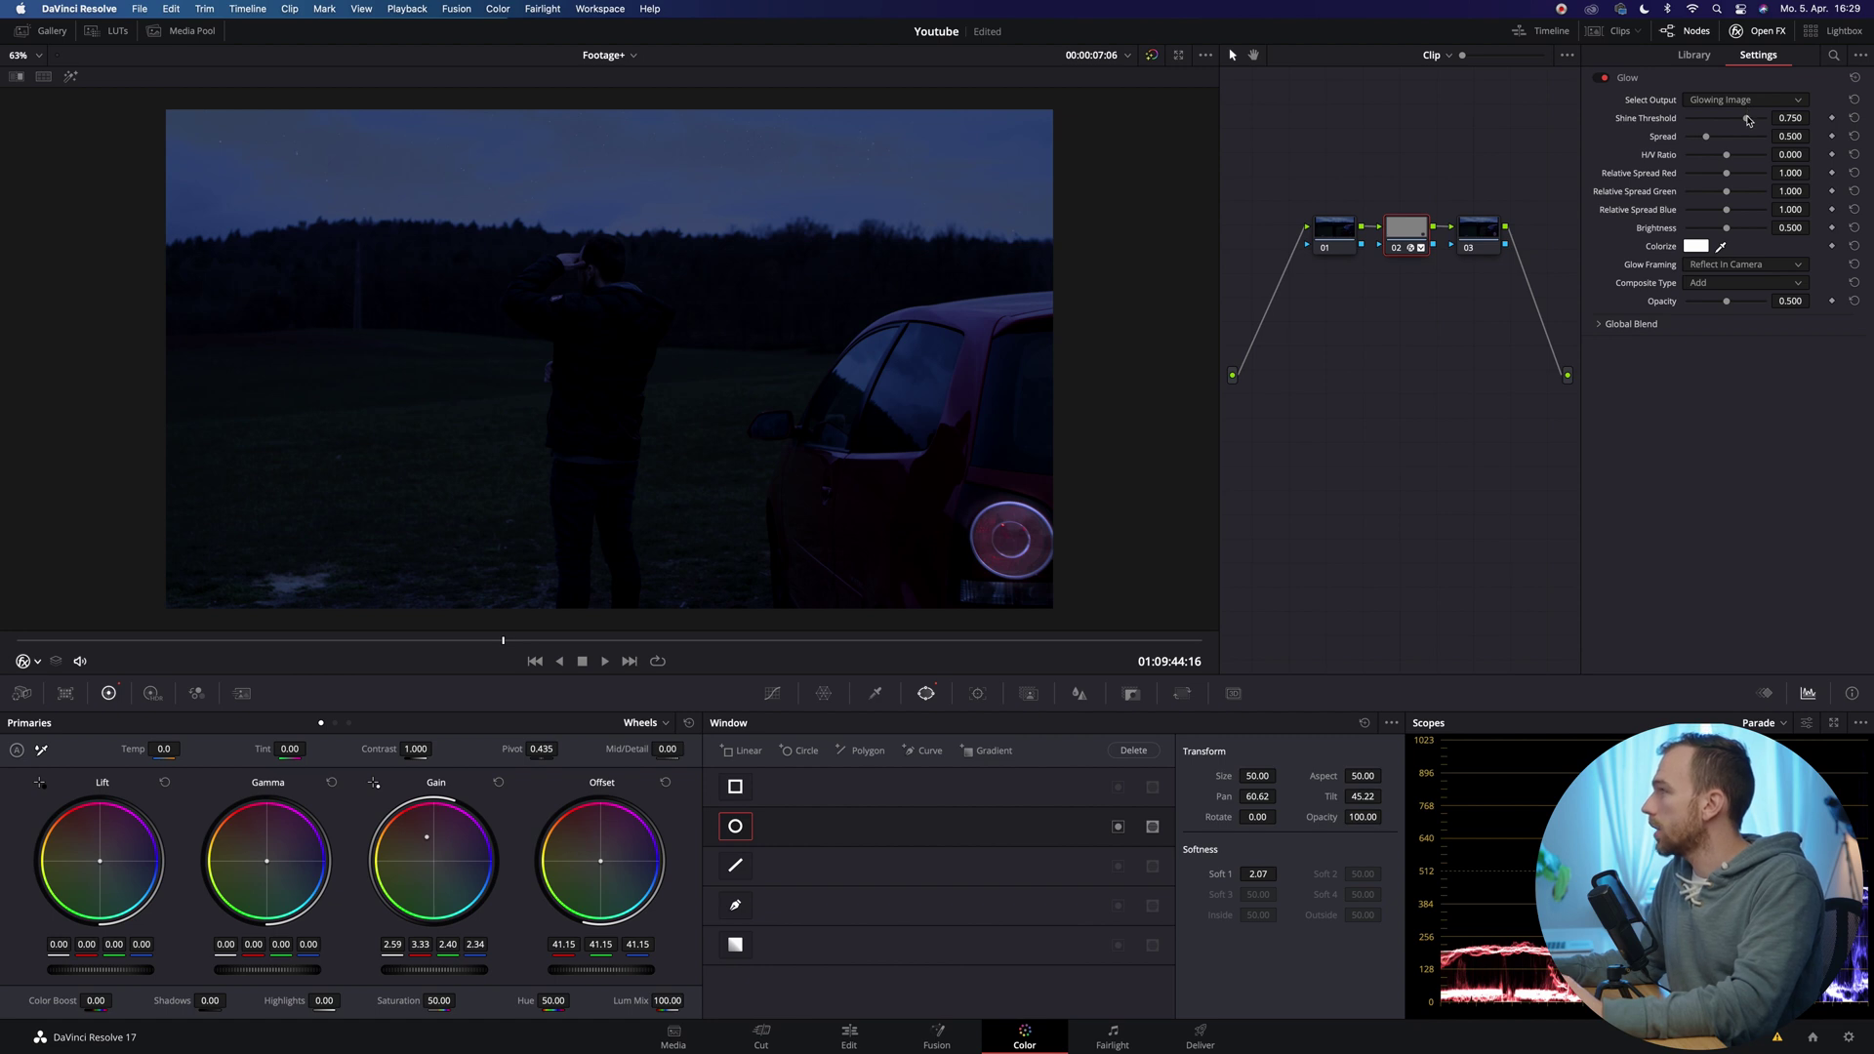
left_click_drag(1749, 120, 1698, 122)
mouse_move(1691, 118)
left_mouse_down()
mouse_move(1771, 128)
mouse_move(1679, 132)
mouse_move(1743, 135)
mouse_move(1702, 142)
mouse_move(1787, 144)
mouse_move(1676, 142)
mouse_move(1697, 145)
left_mouse_up()
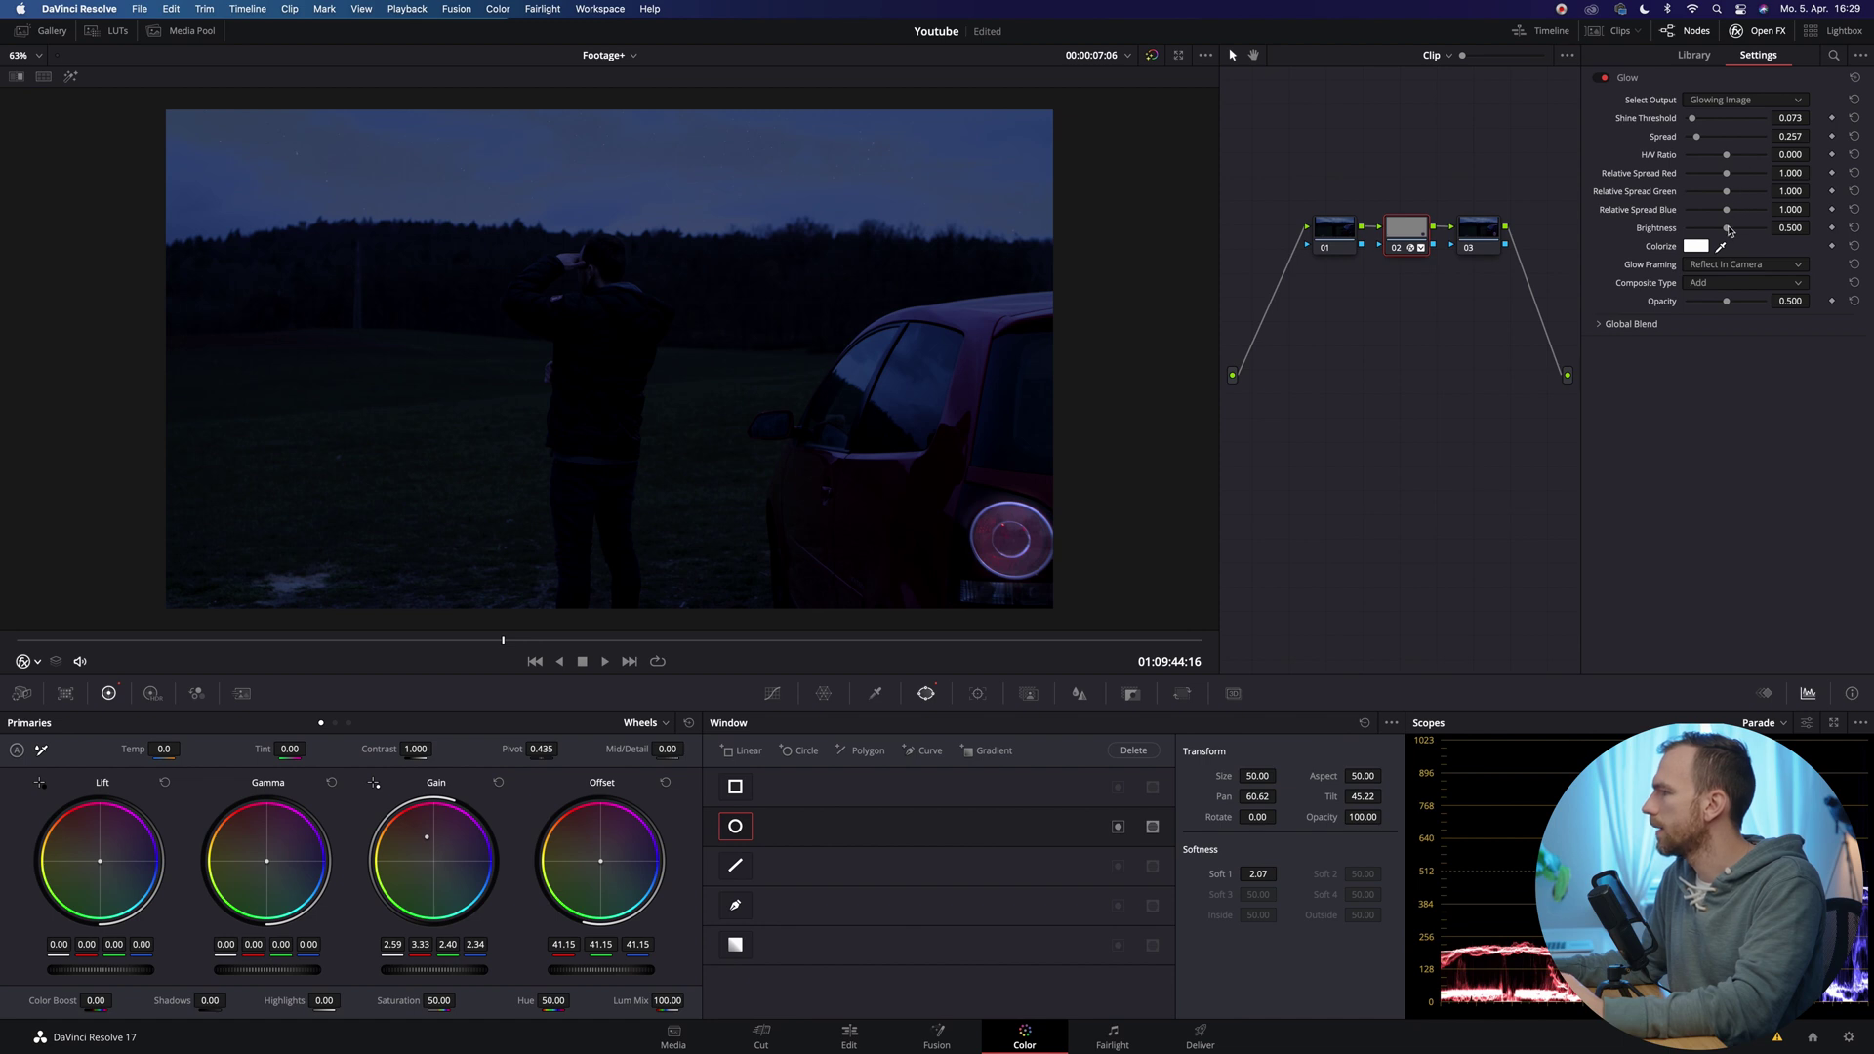
Step: Raise Glow Brightness to 0.909, colorize the glow red, and lower its Opacity
left_click_drag(1728, 228, 1763, 230)
left_click(1697, 247)
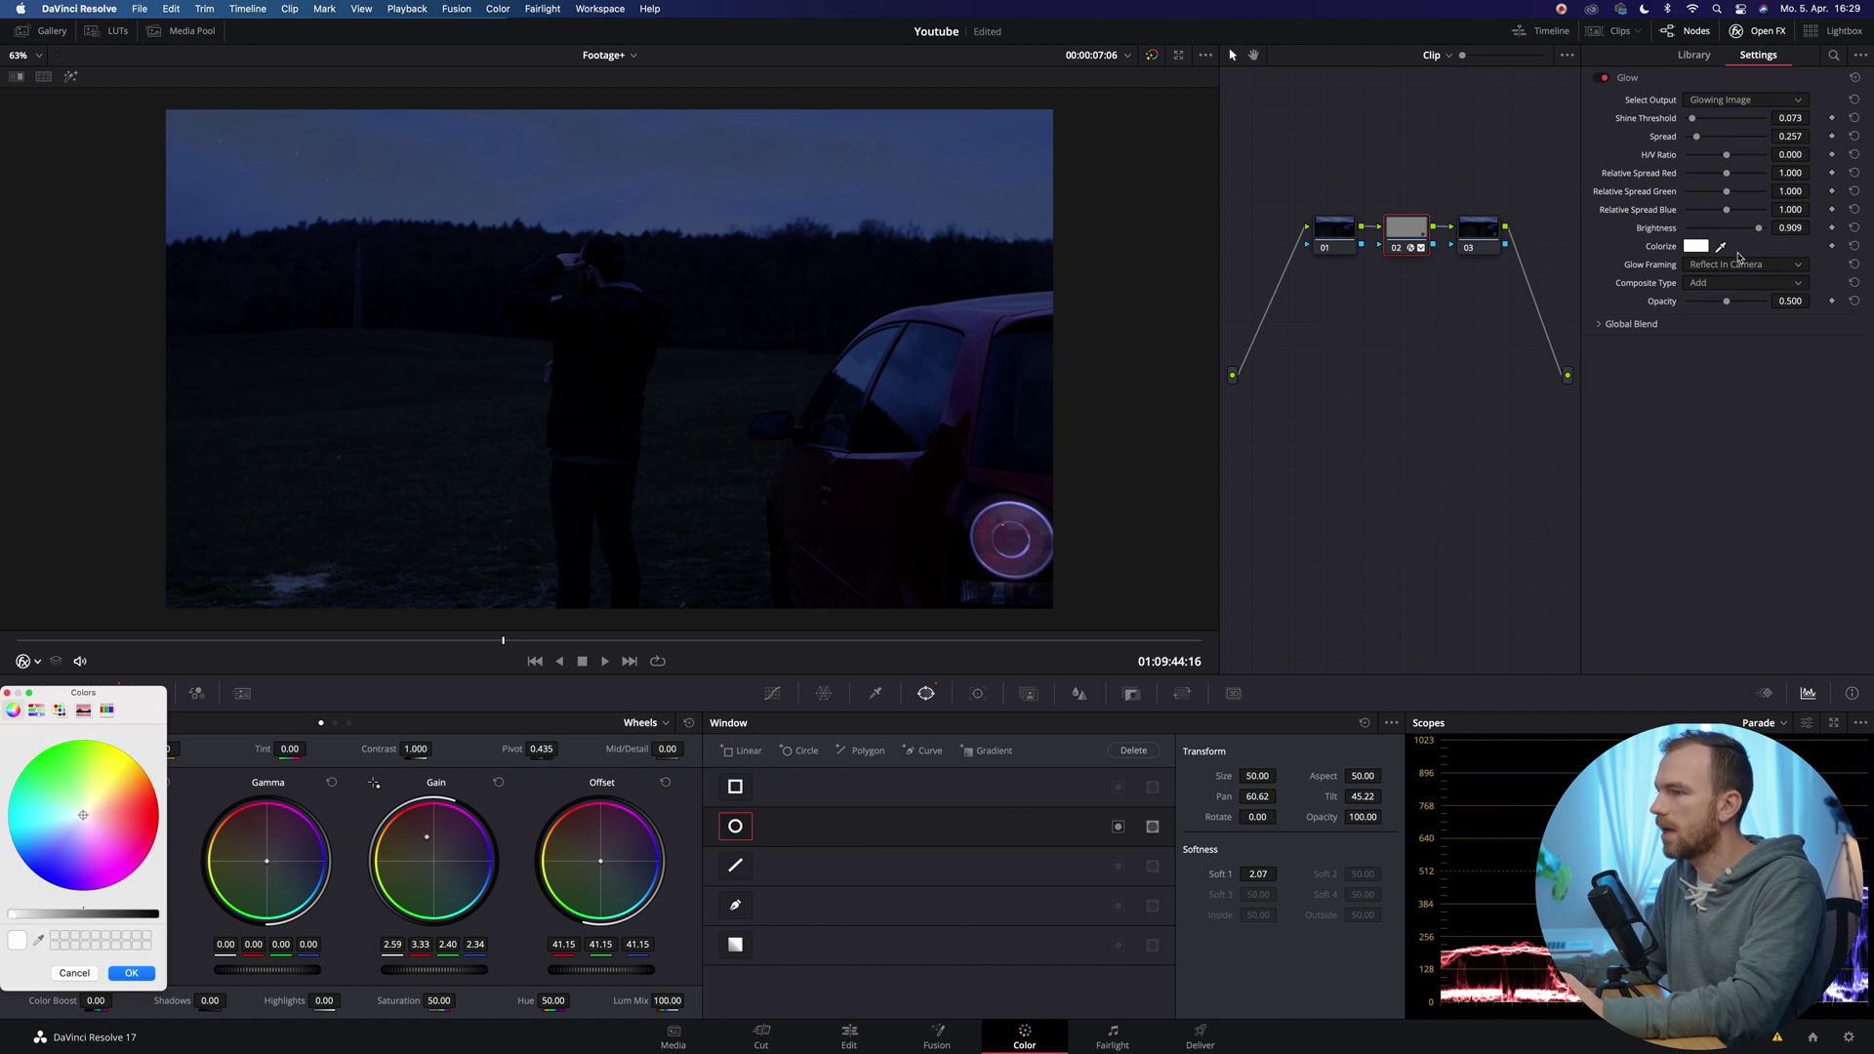
left_click(139, 817)
left_click_drag(144, 822, 160, 822)
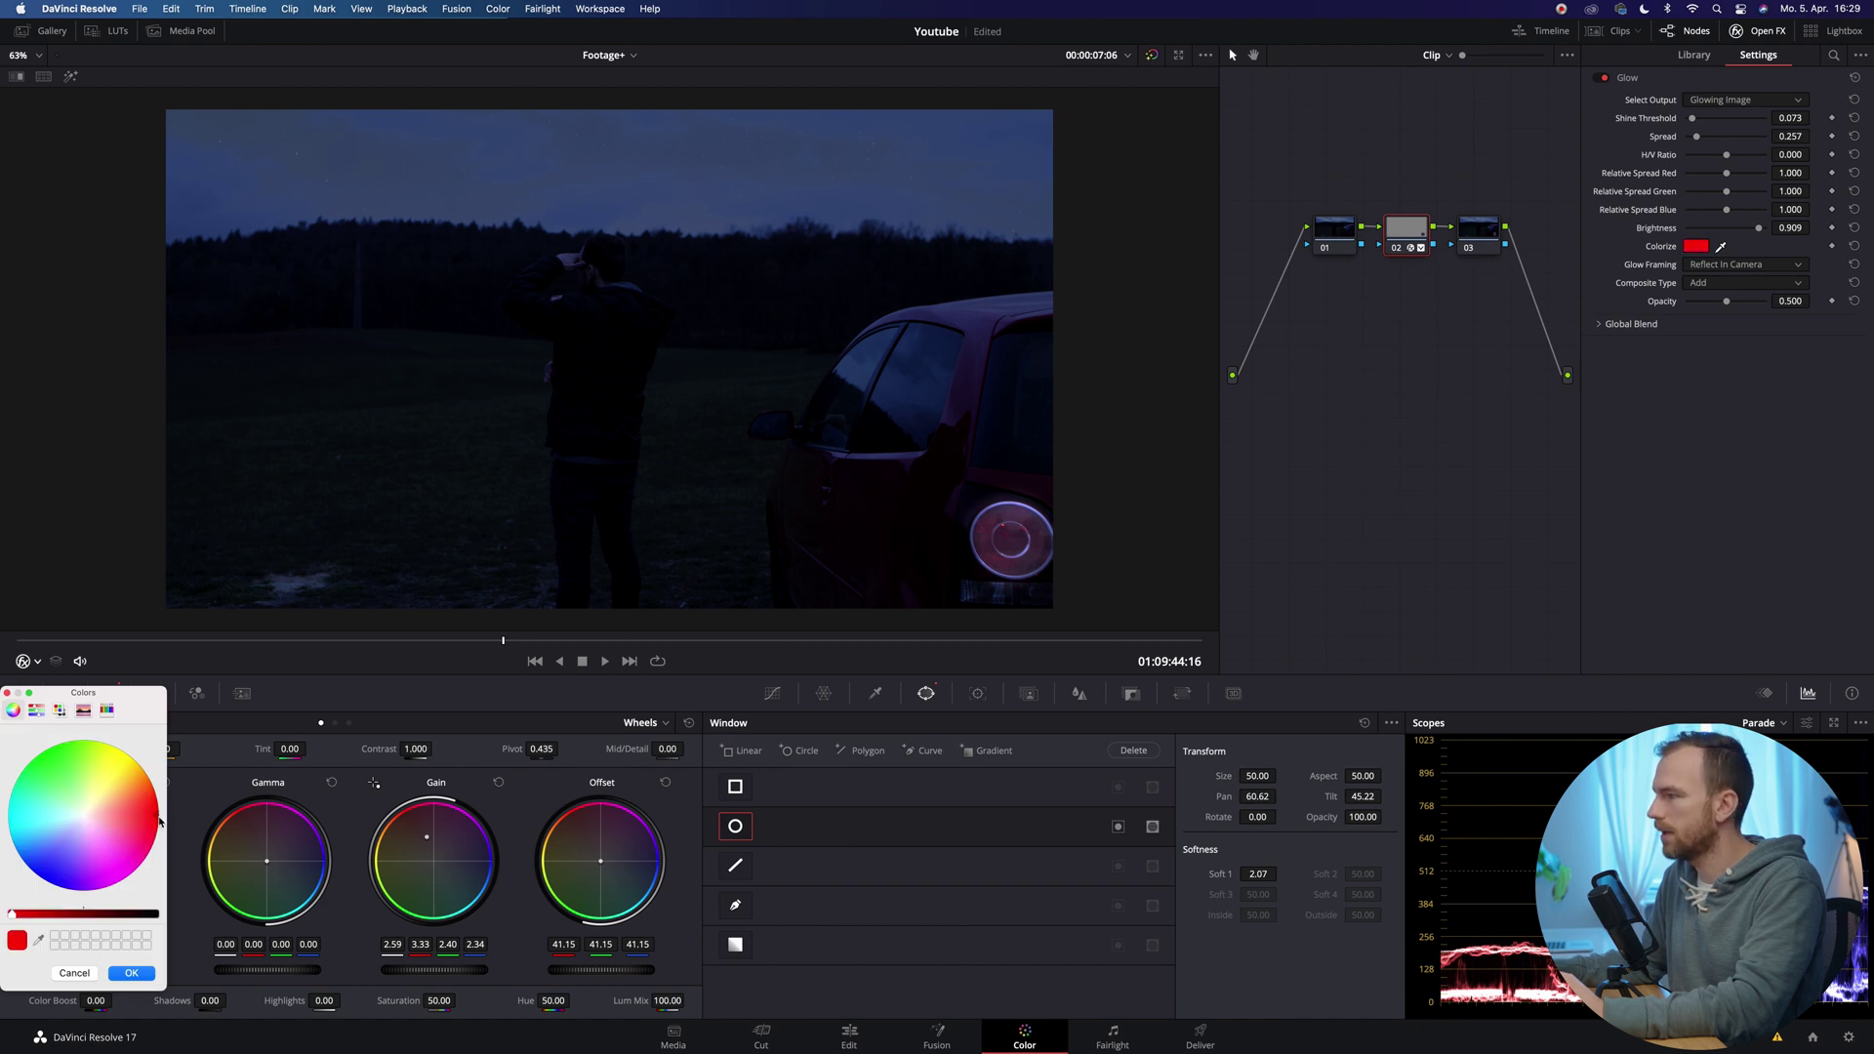
key("Return")
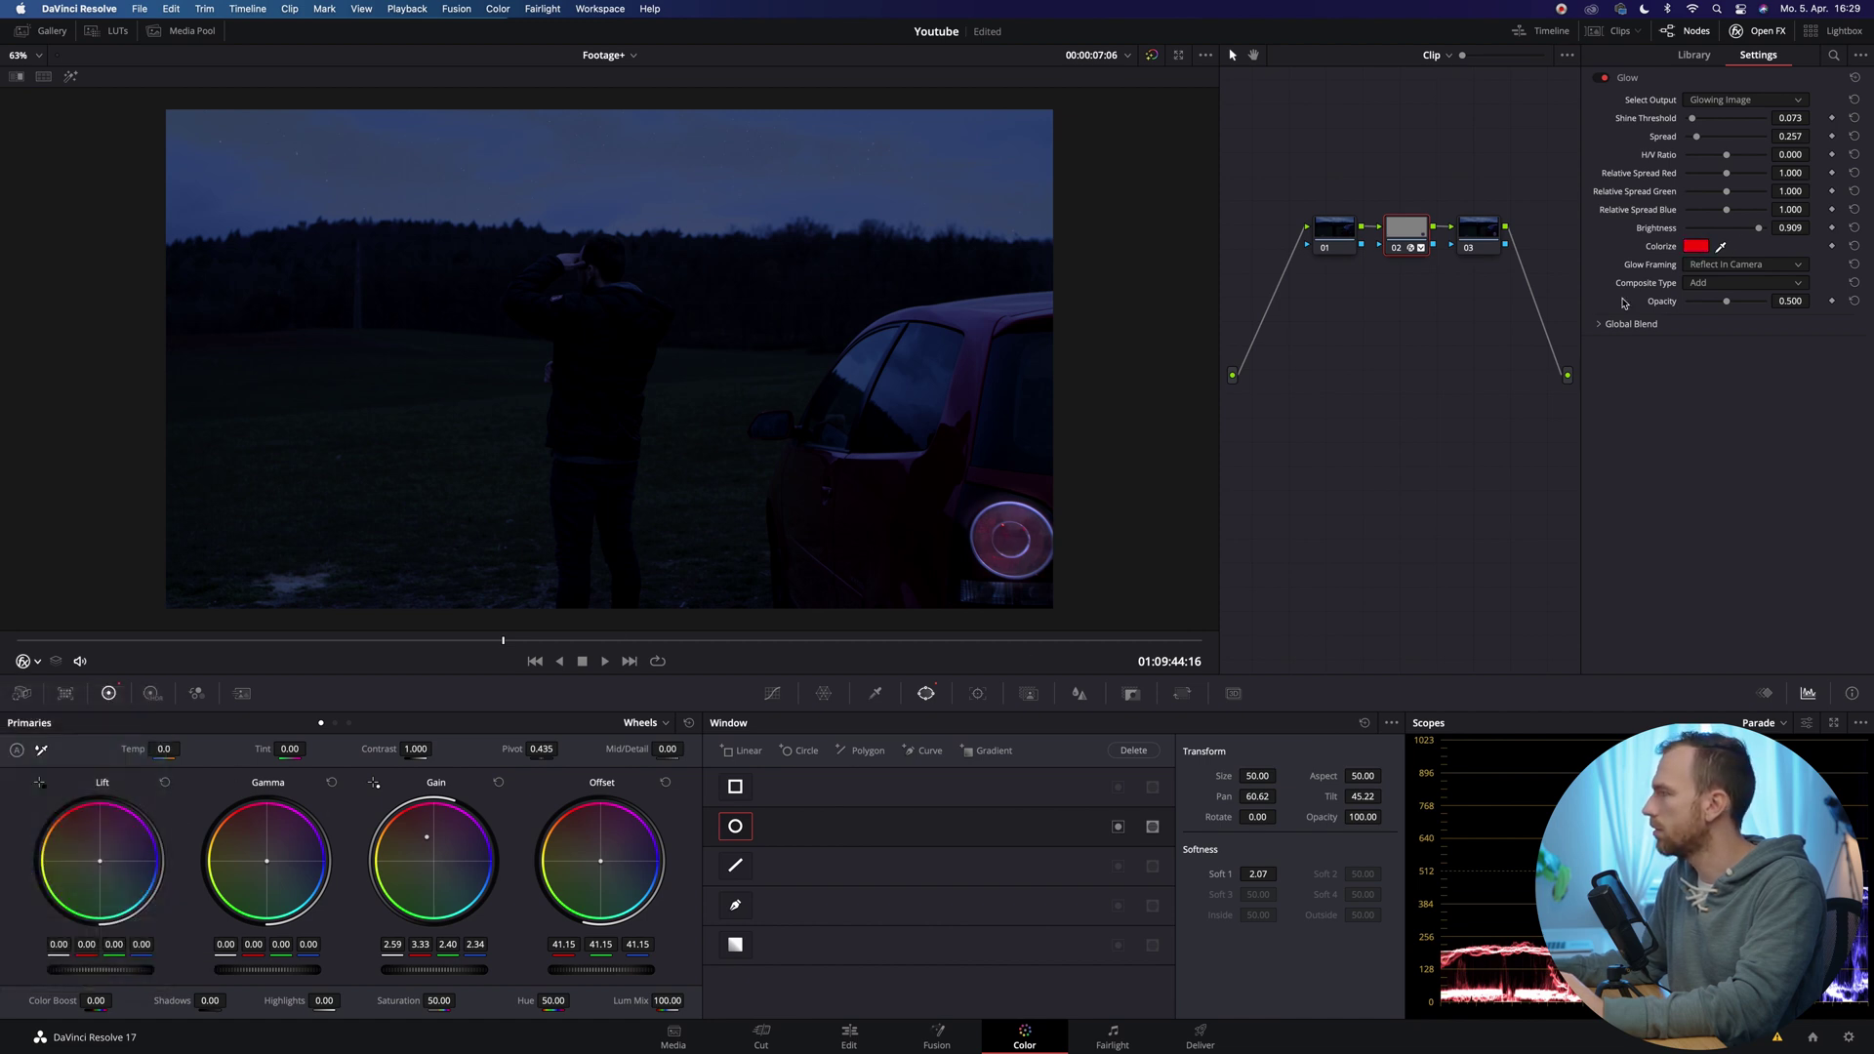
left_click_drag(1728, 306, 1697, 307)
left_click(1479, 230)
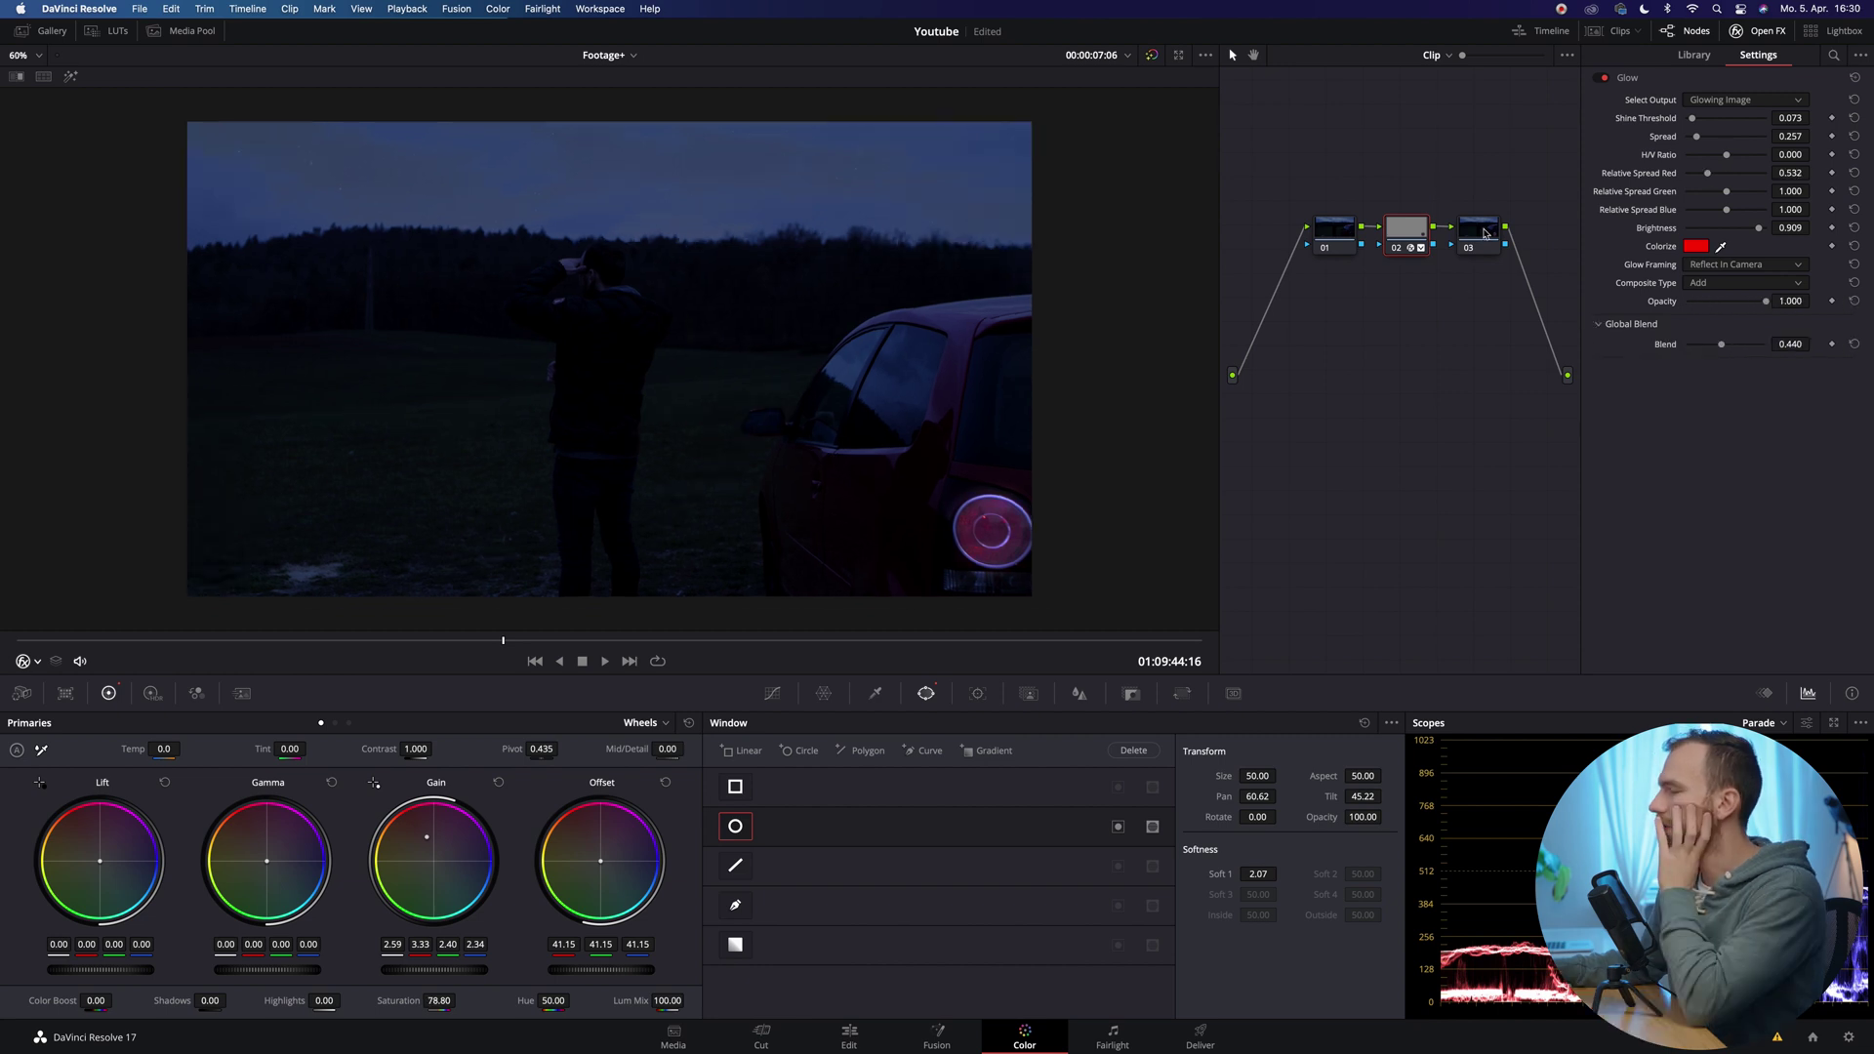
Step: Enable a Circle window on node 03 and shape it into a tilted ellipse by the car's front
left_click(737, 827)
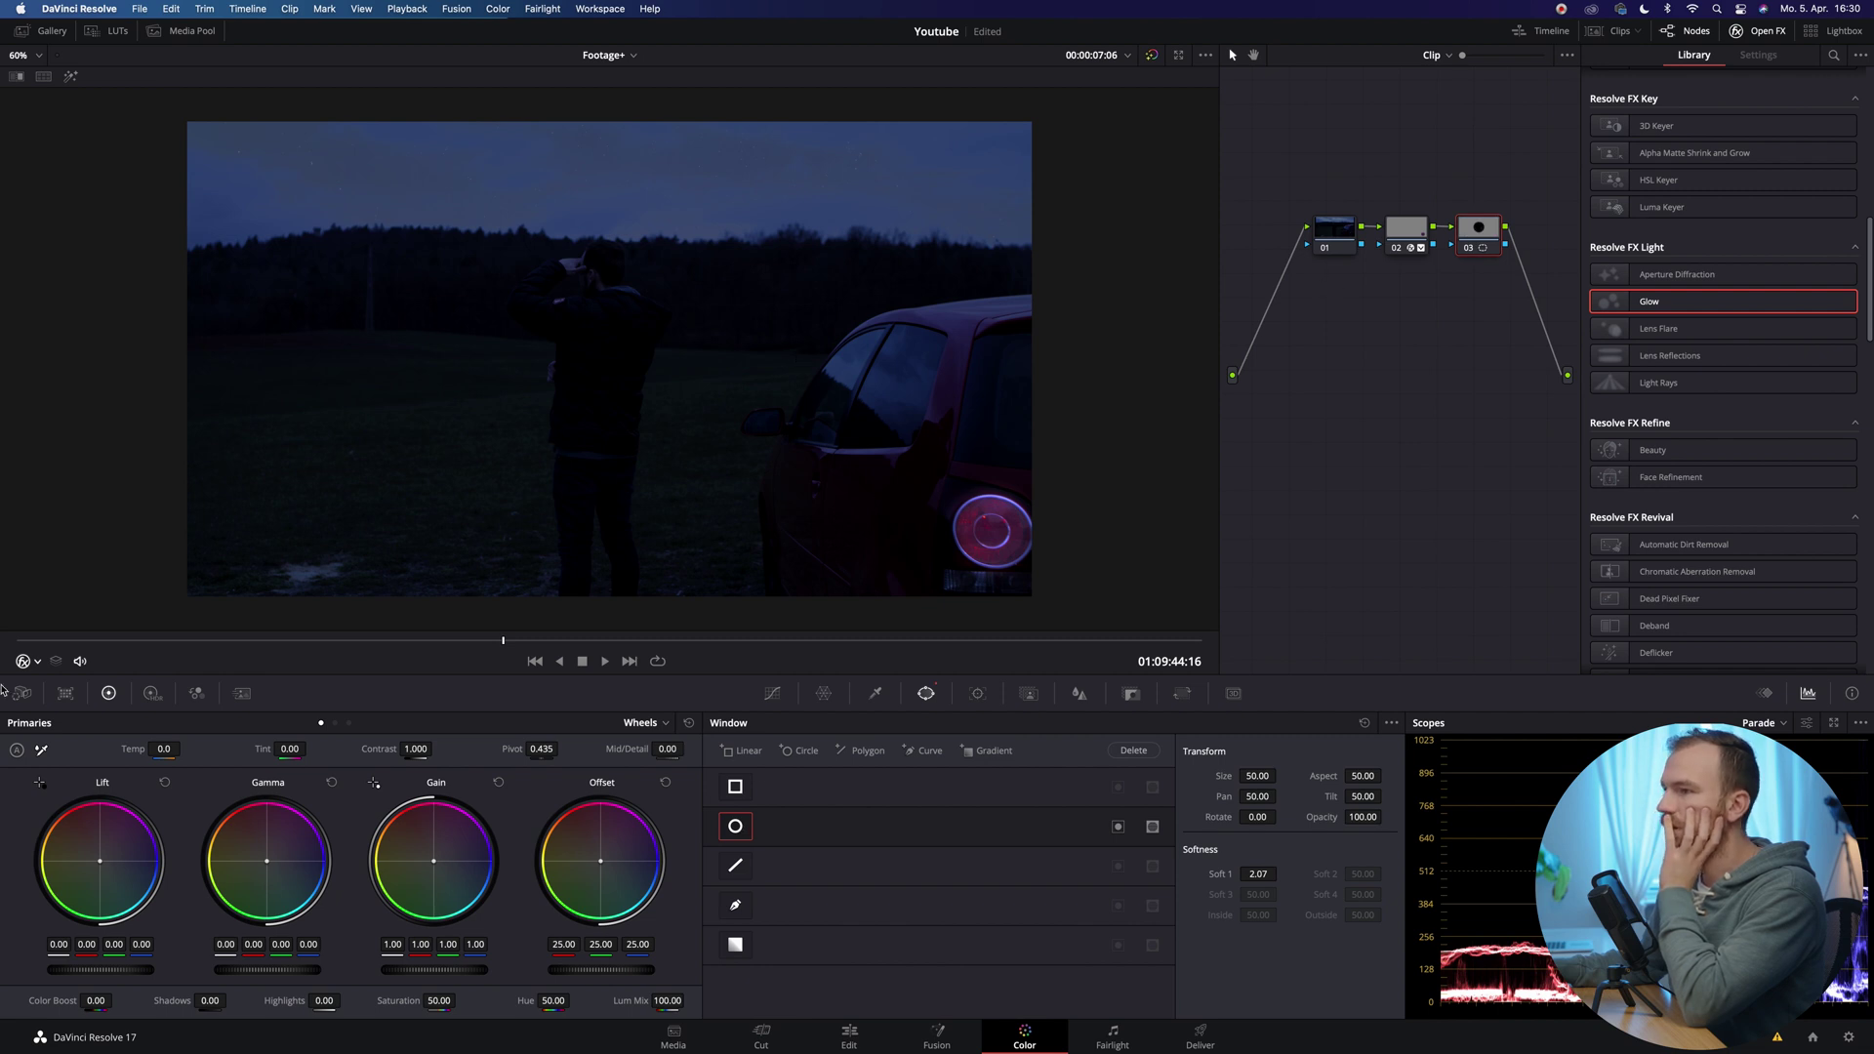
left_click(27, 661)
left_click(72, 723)
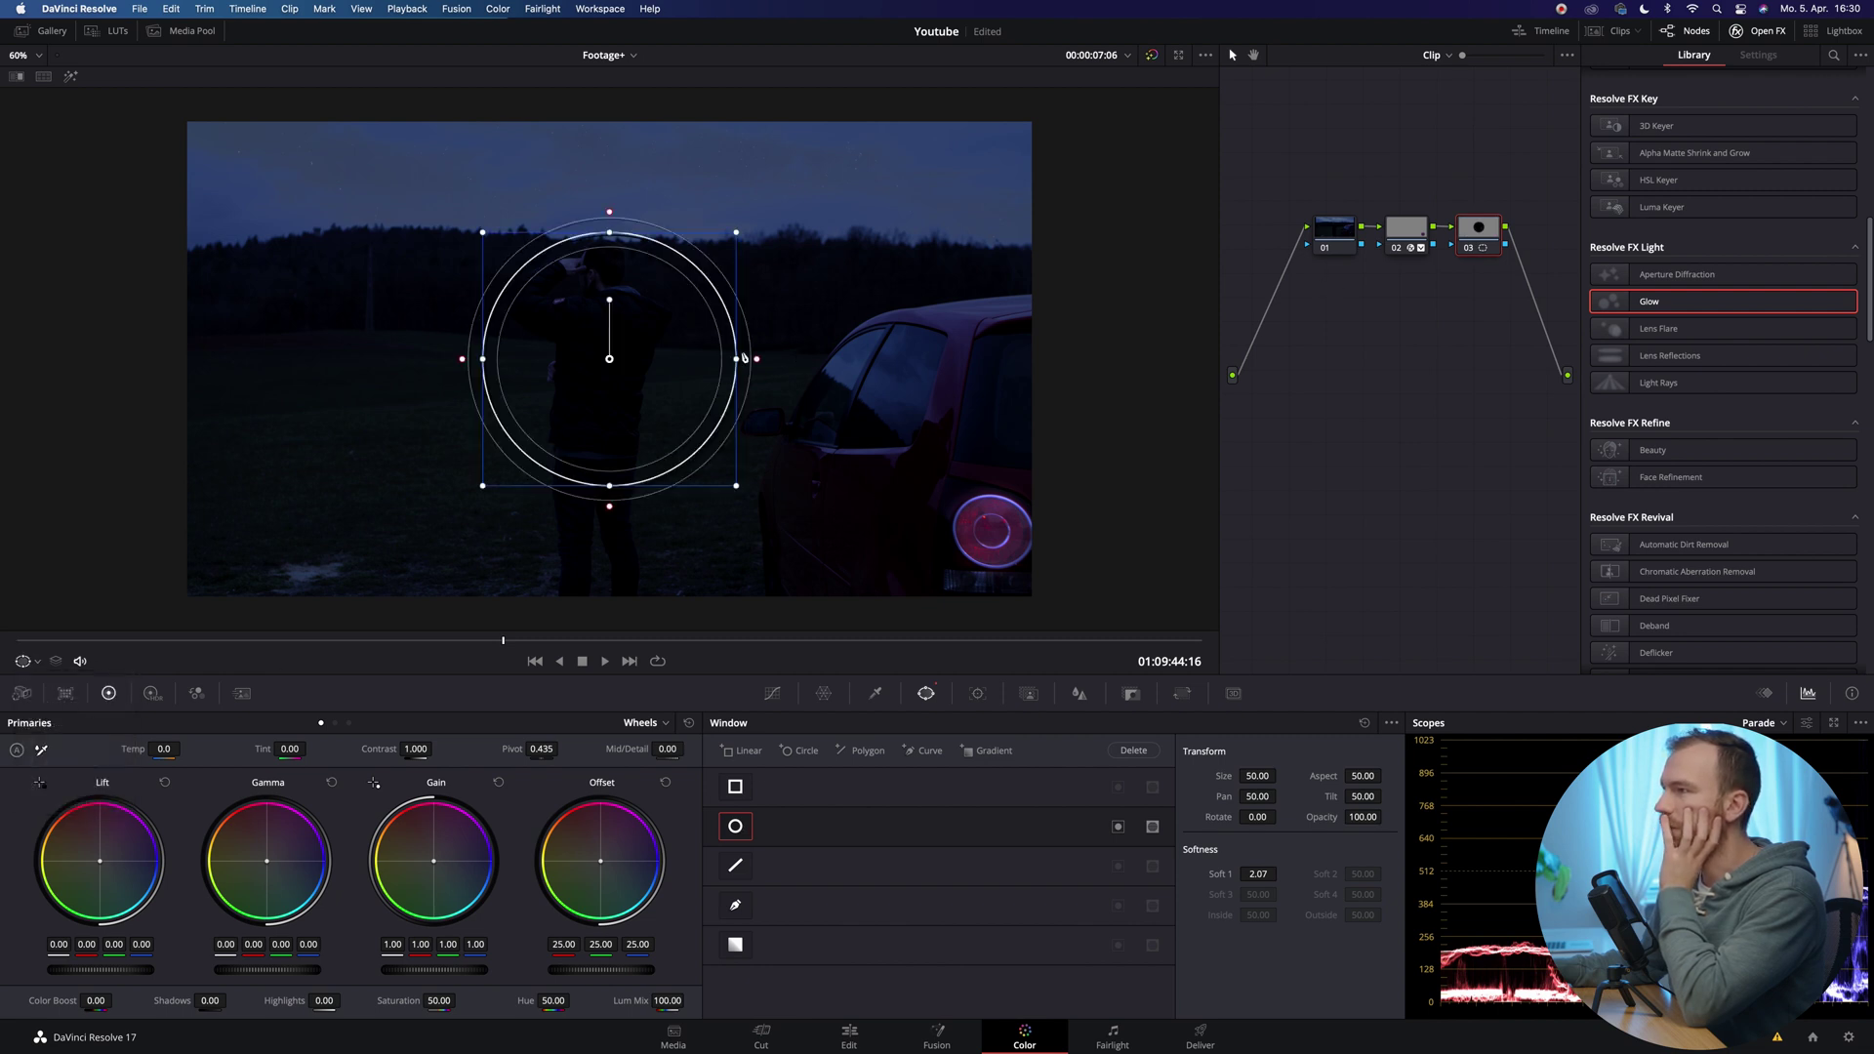
left_click_drag(737, 235, 727, 470)
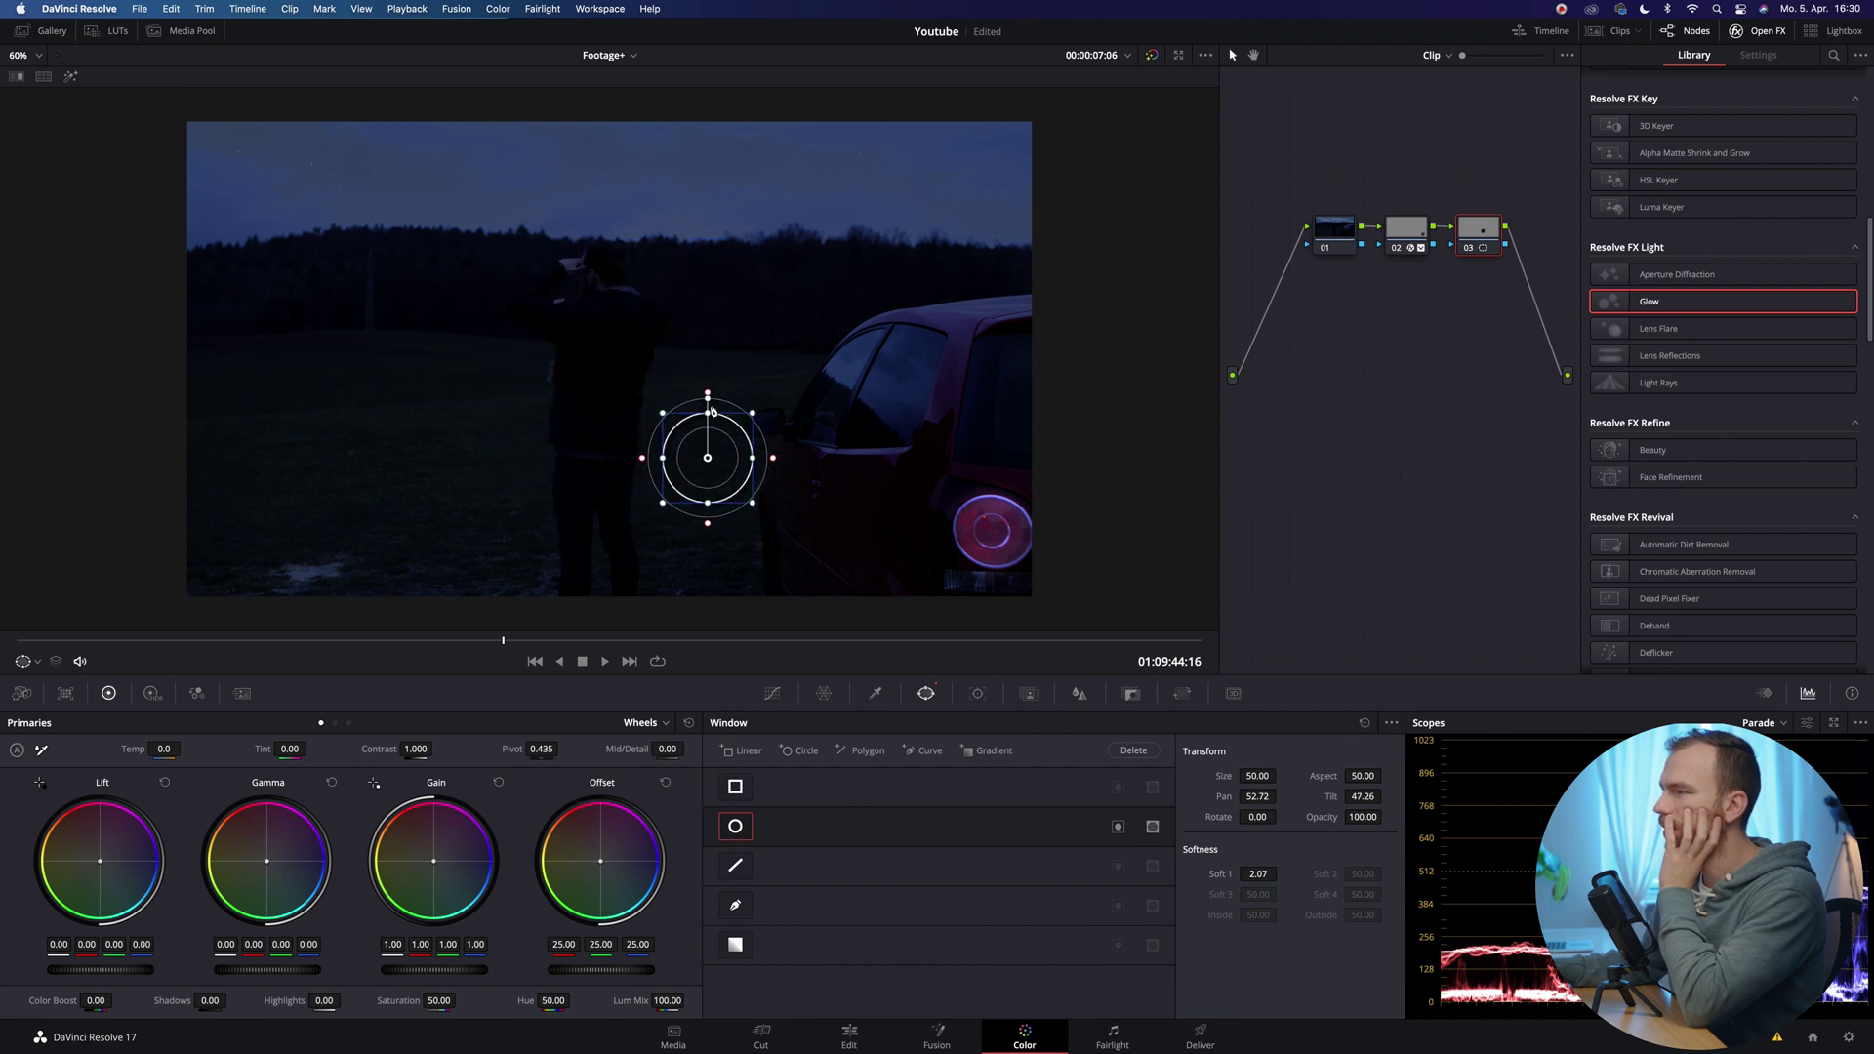
left_click_drag(708, 412, 688, 466)
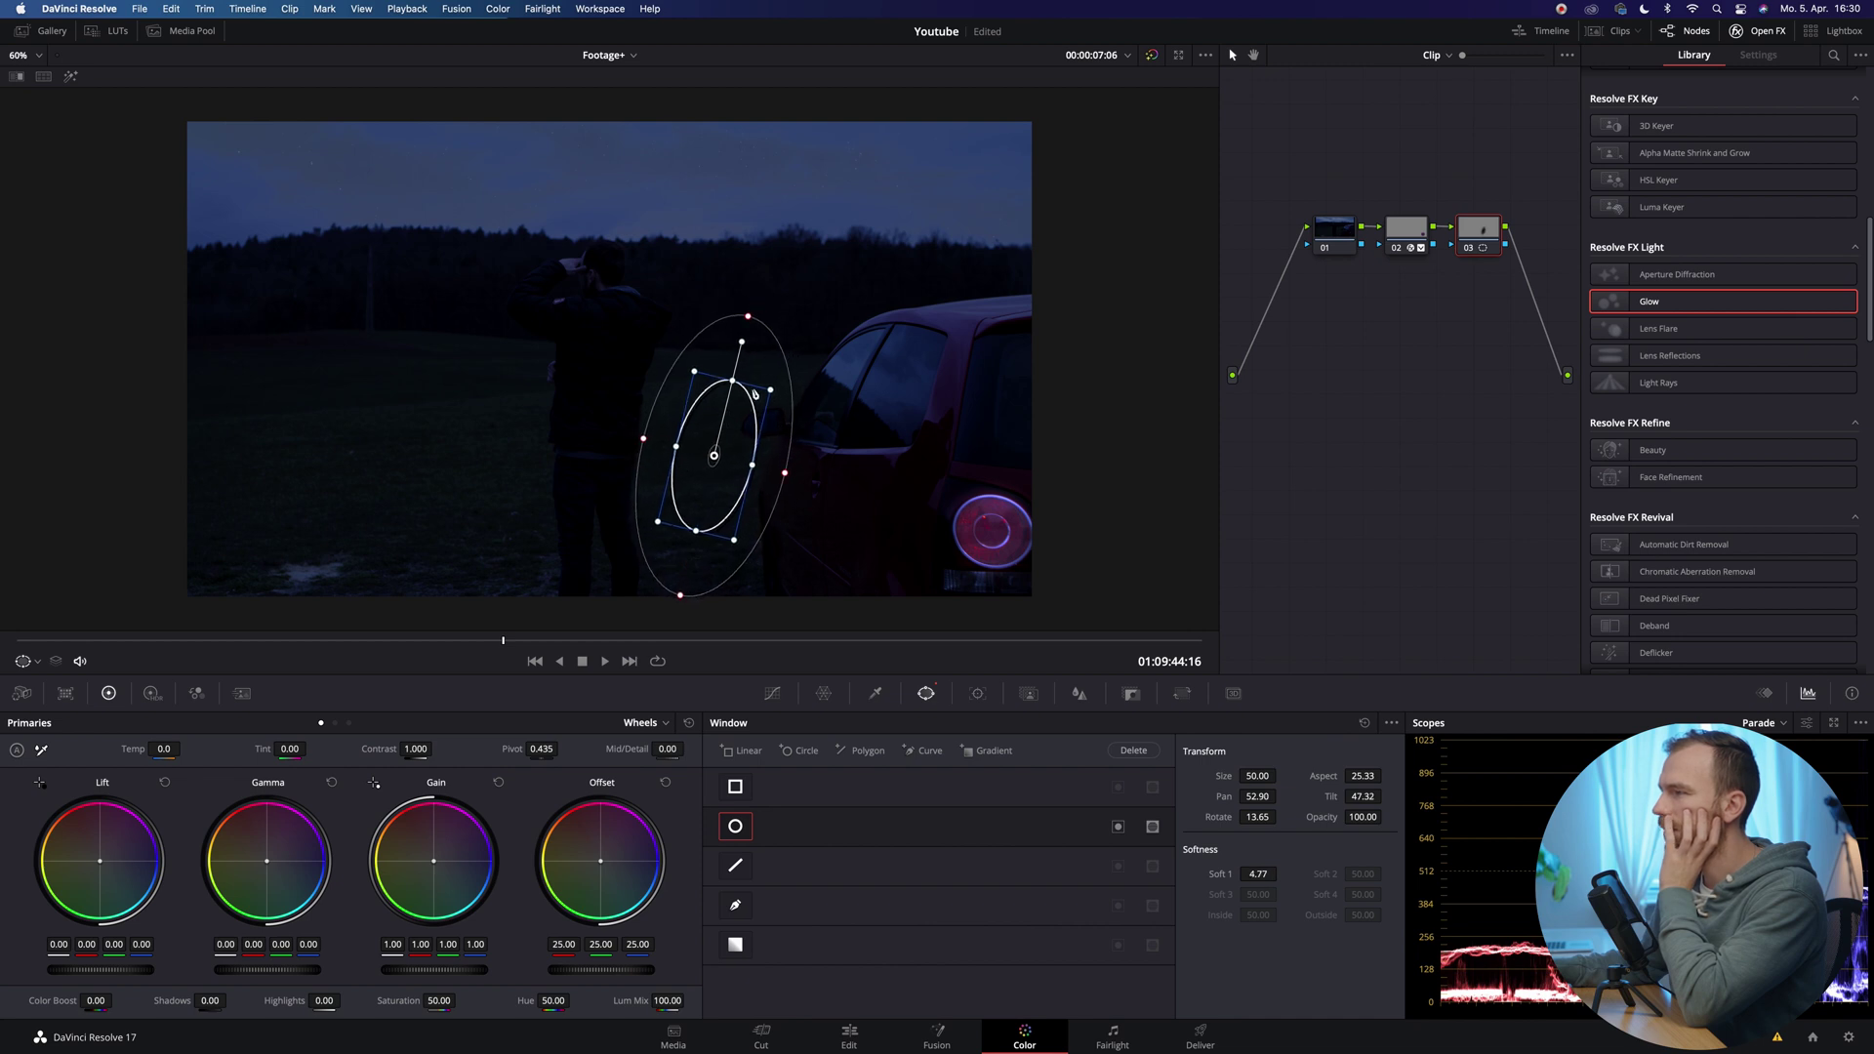
left_click_drag(696, 375, 740, 334)
left_click_drag(746, 426, 752, 431)
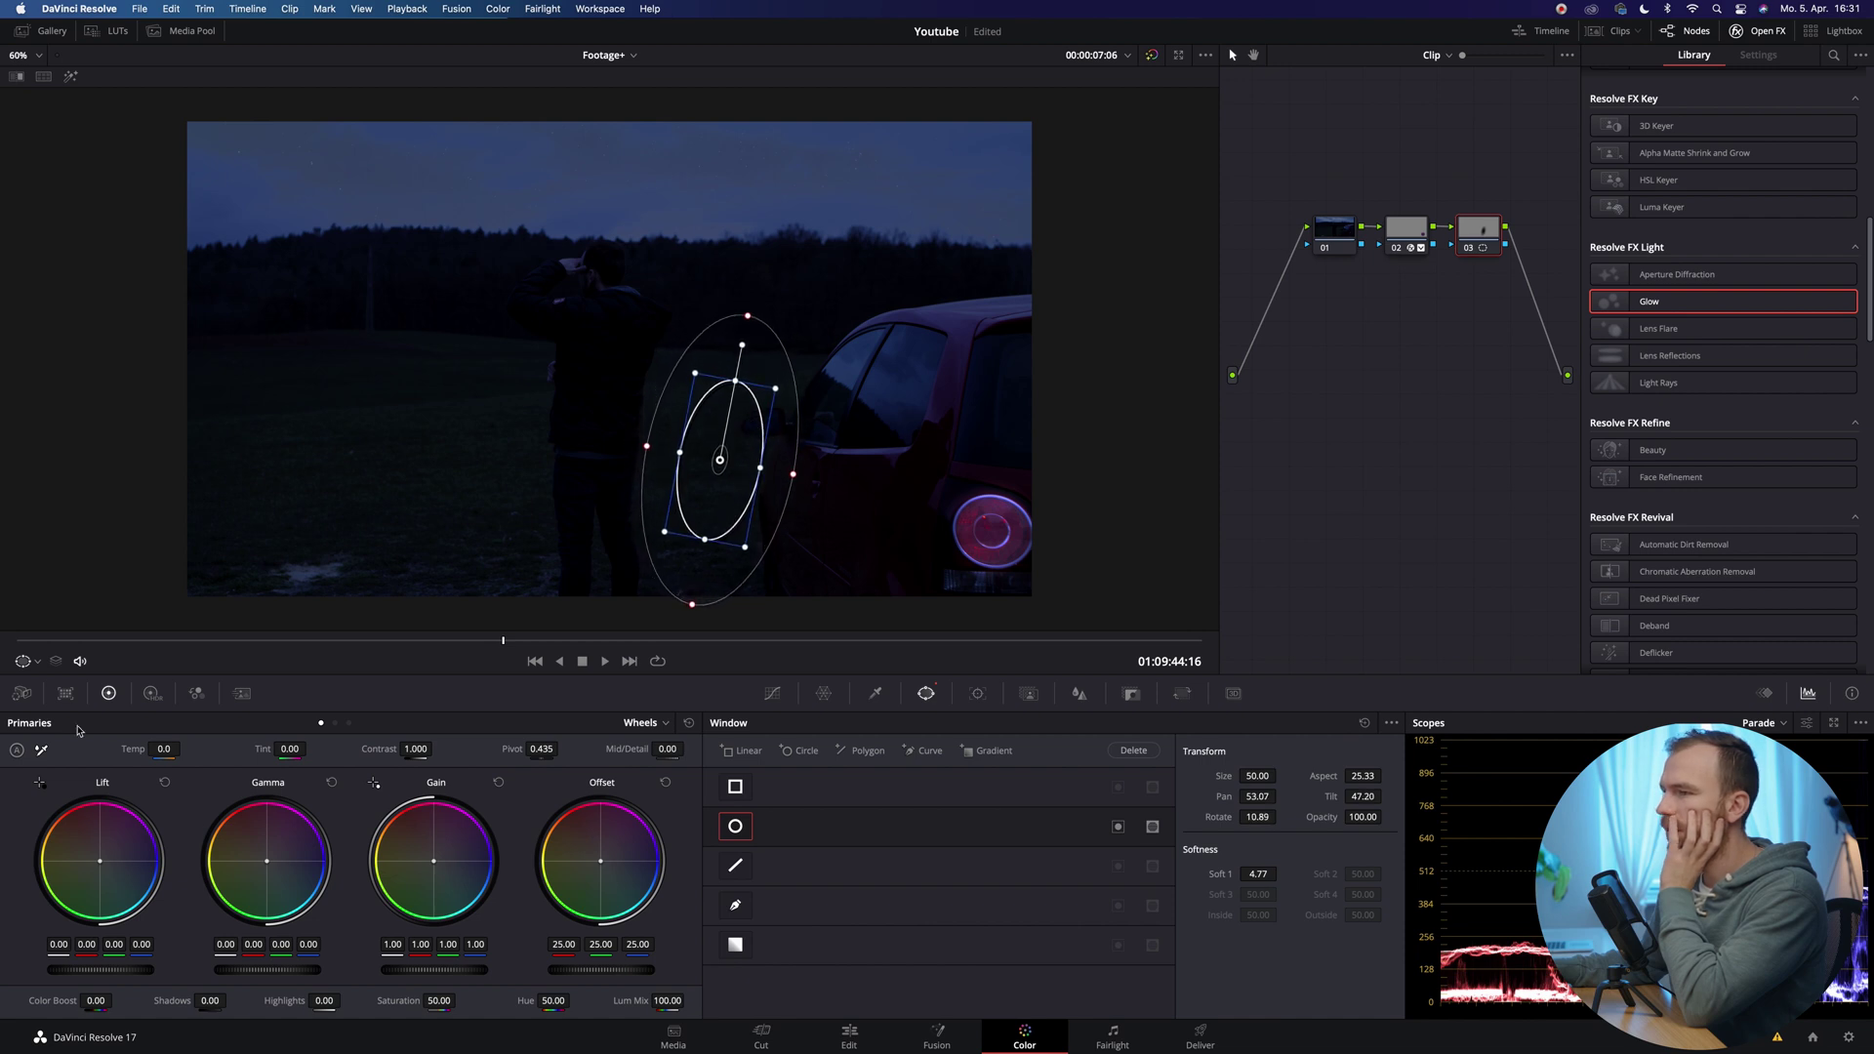
Step: Hide the window outline, raise Offset to 35.30 and warm Gain to 1.49/1.98/1.39/0.94
left_click(39, 662)
left_click(46, 694)
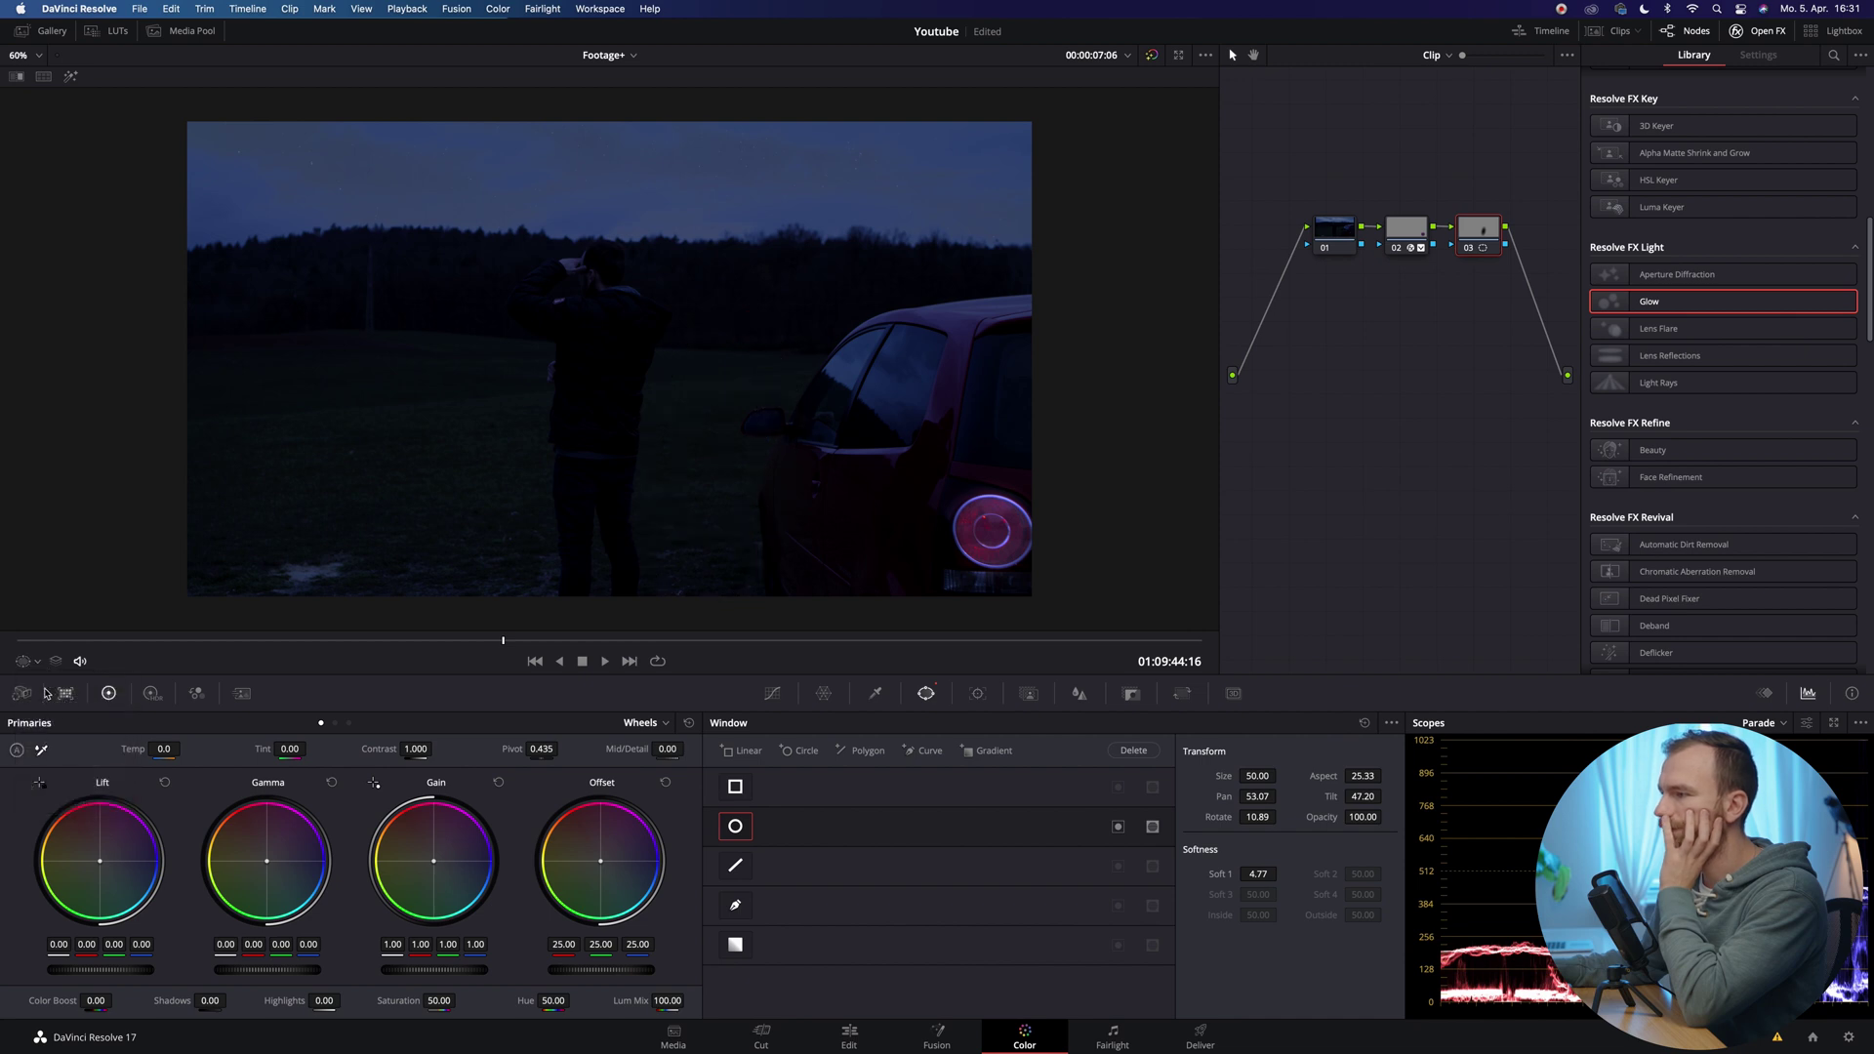
left_click_drag(601, 970, 625, 969)
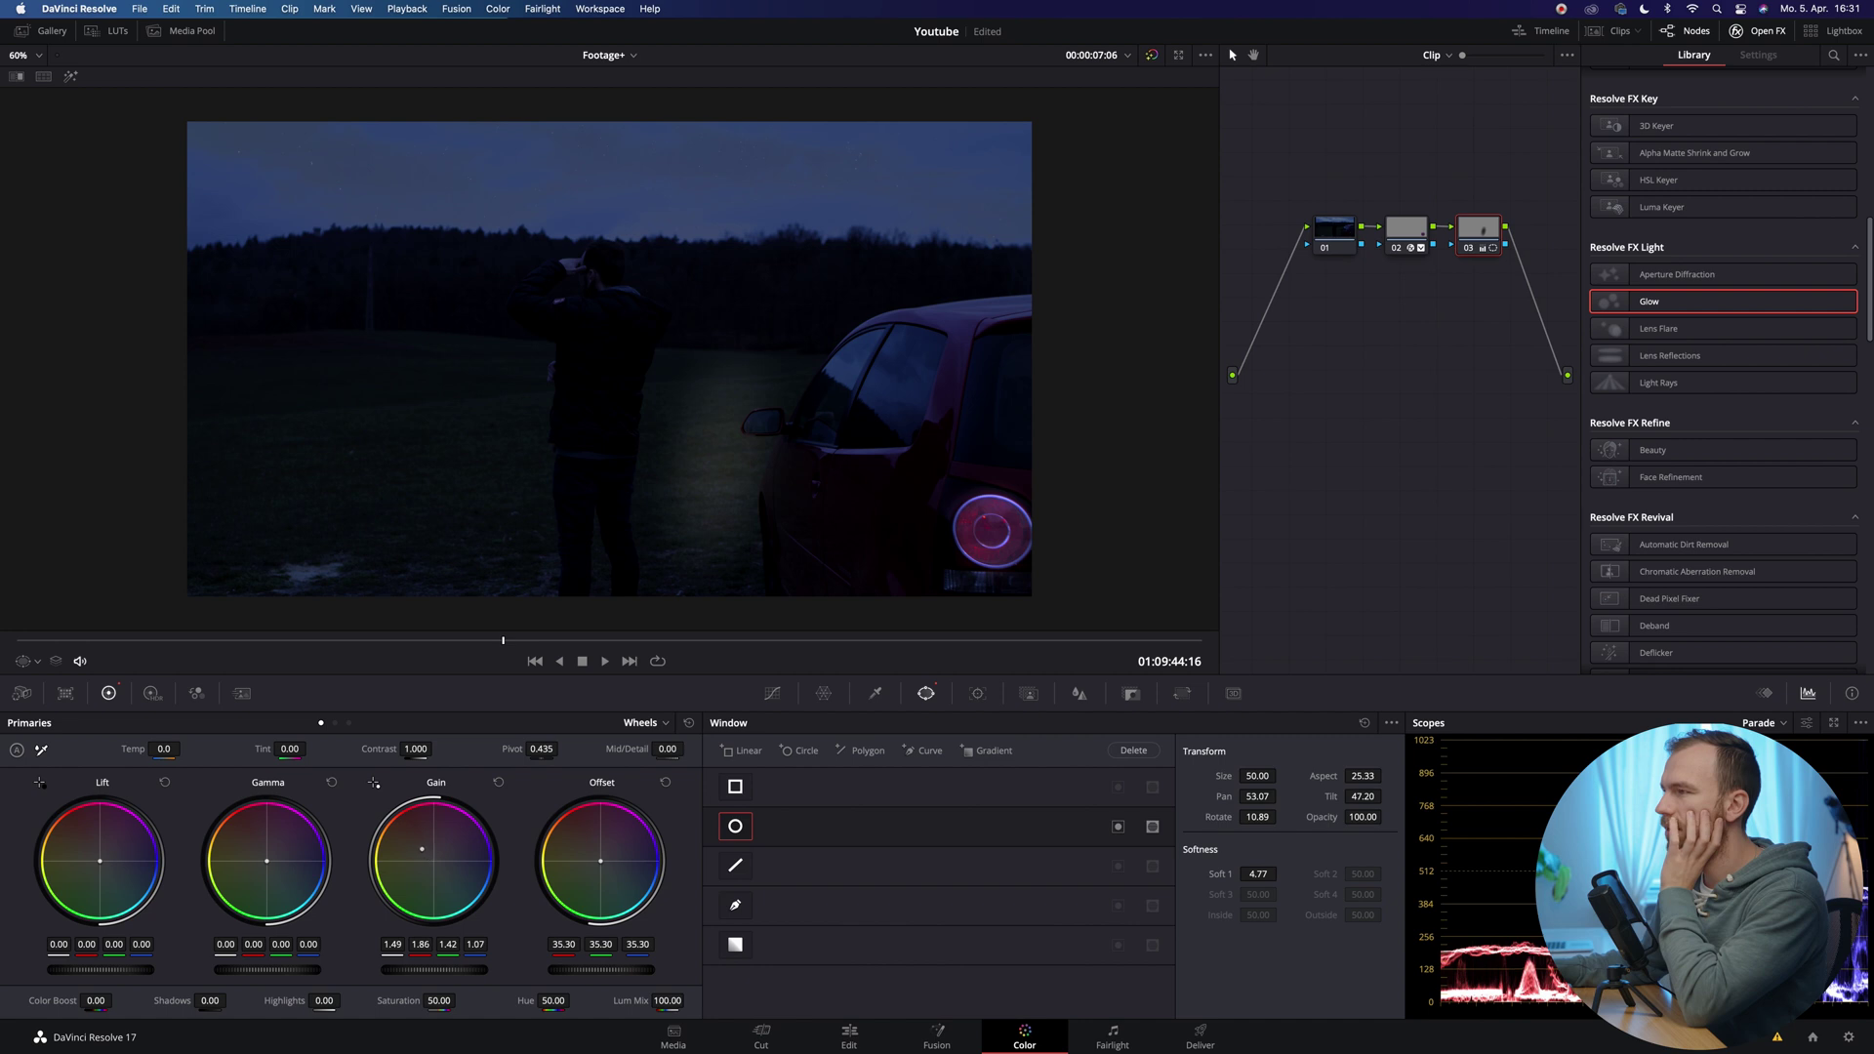
left_click_drag(421, 849, 514, 817)
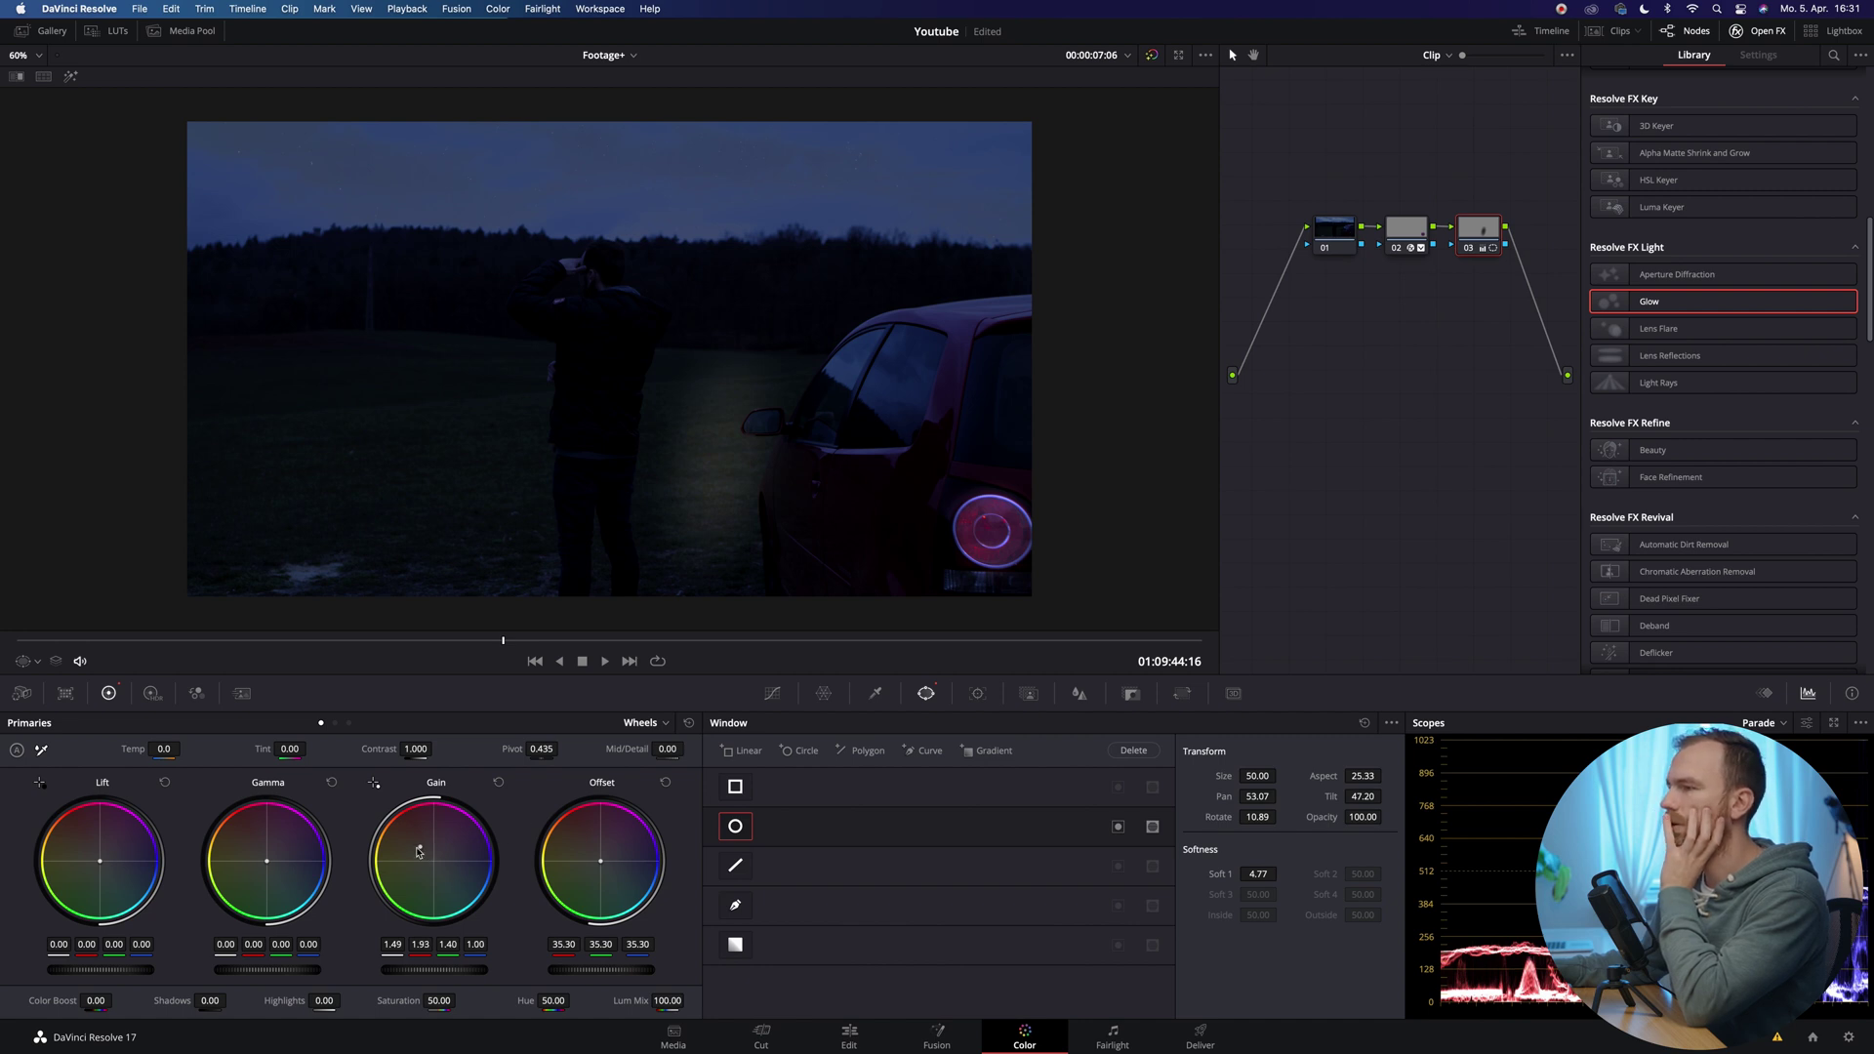
scroll(753, 518, "up", 2)
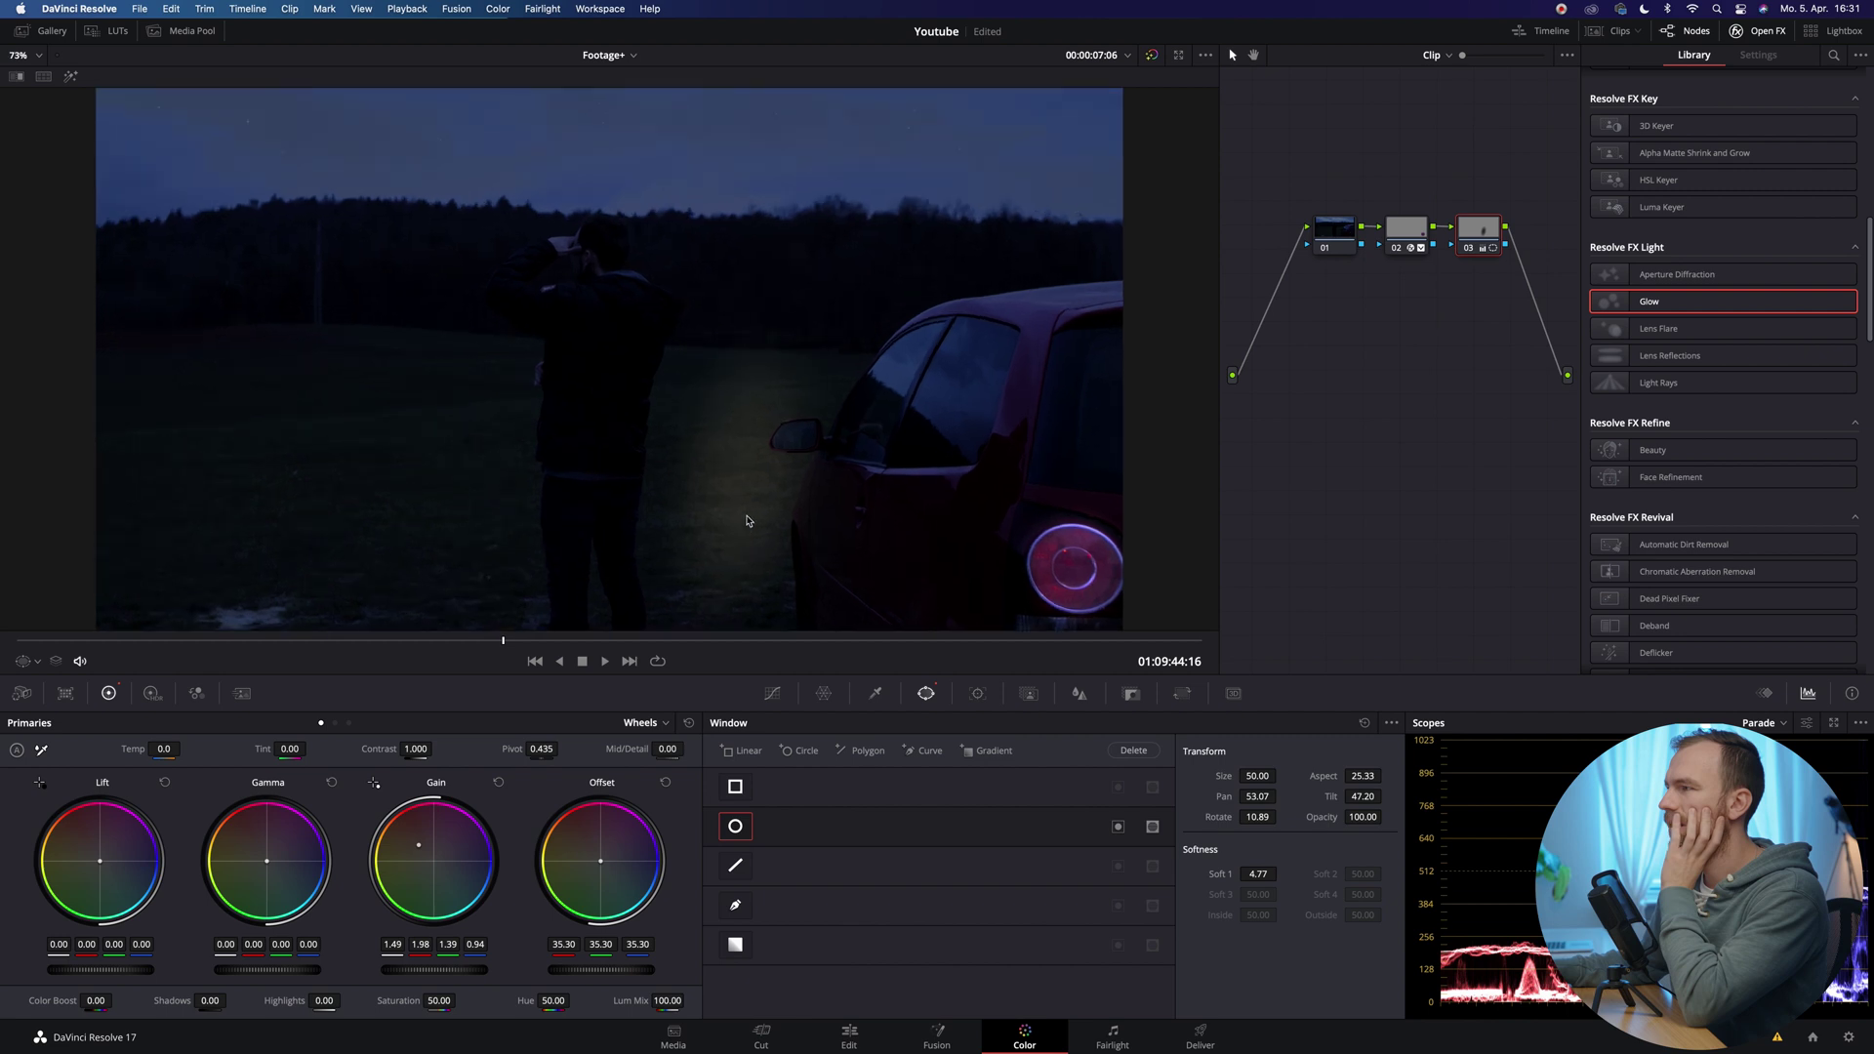
scroll(752, 519, "down", 5)
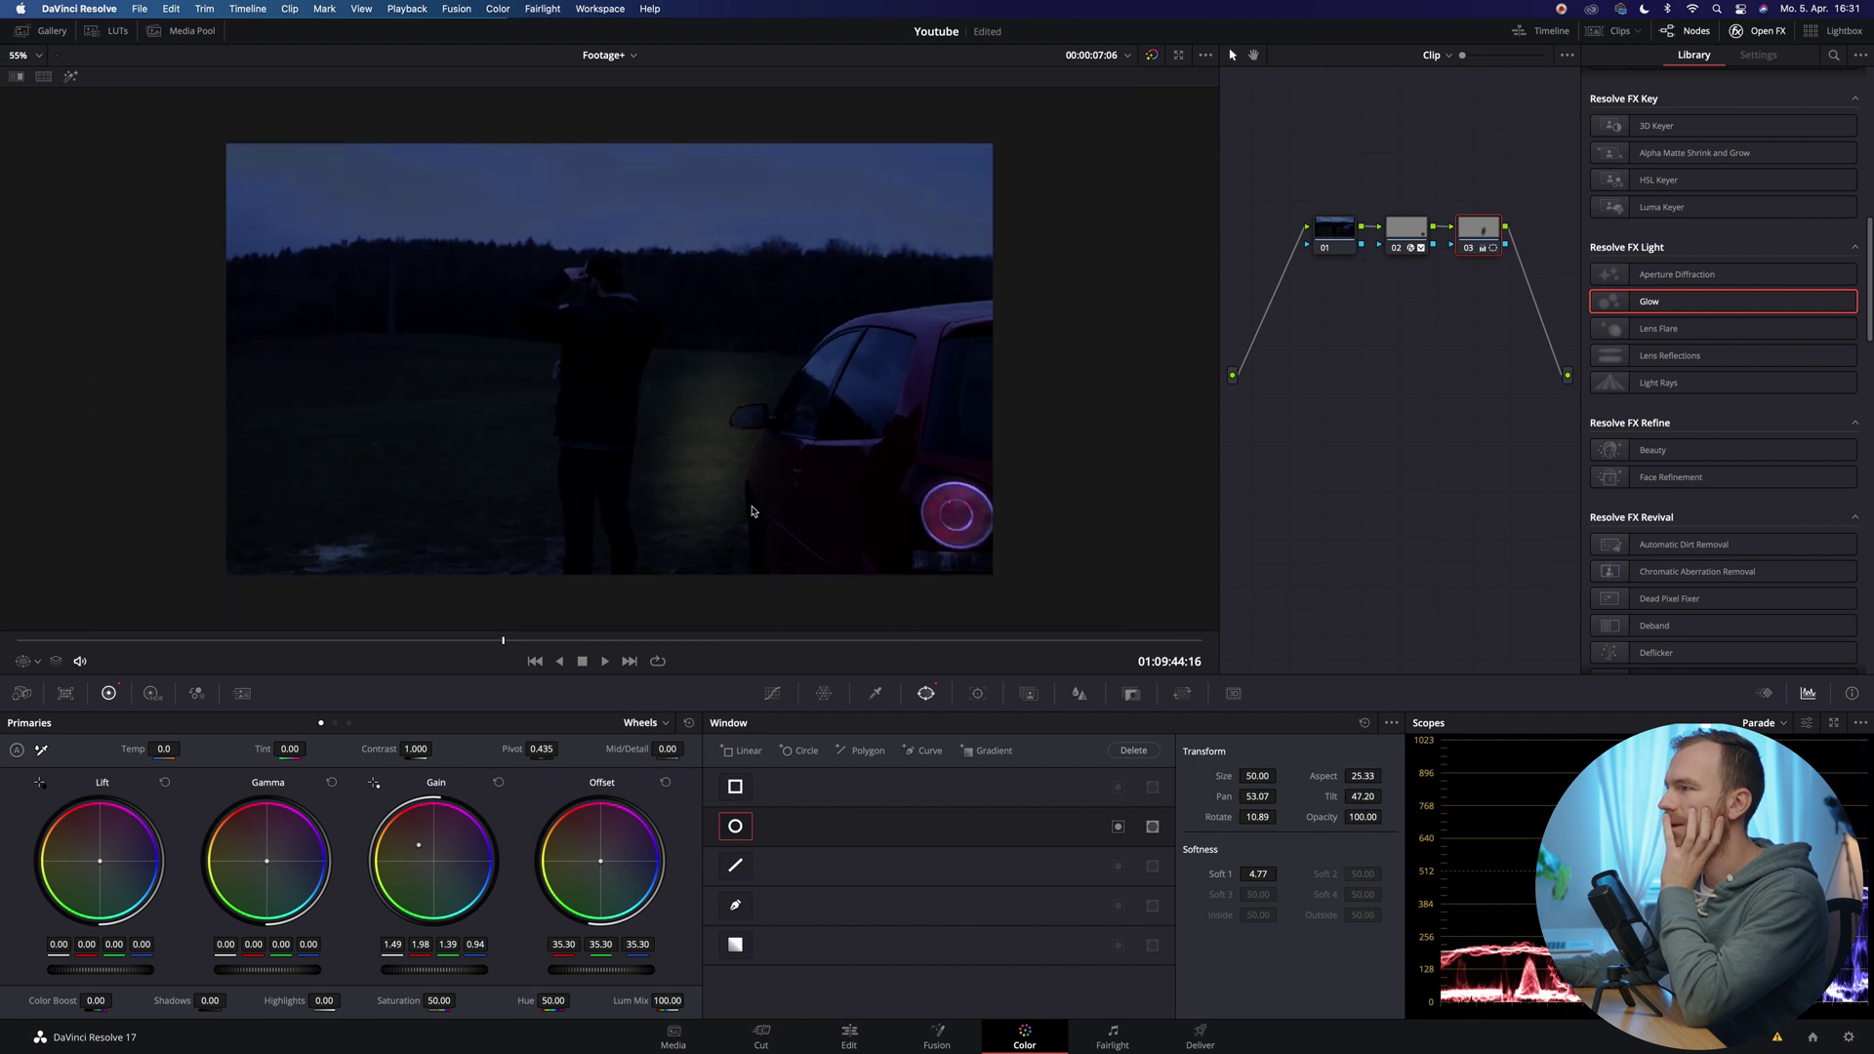
Step: Toggle nodes 02 and 03 off and on to compare, leaving node 02 disabled
left_click(1396, 249)
left_click(1396, 249)
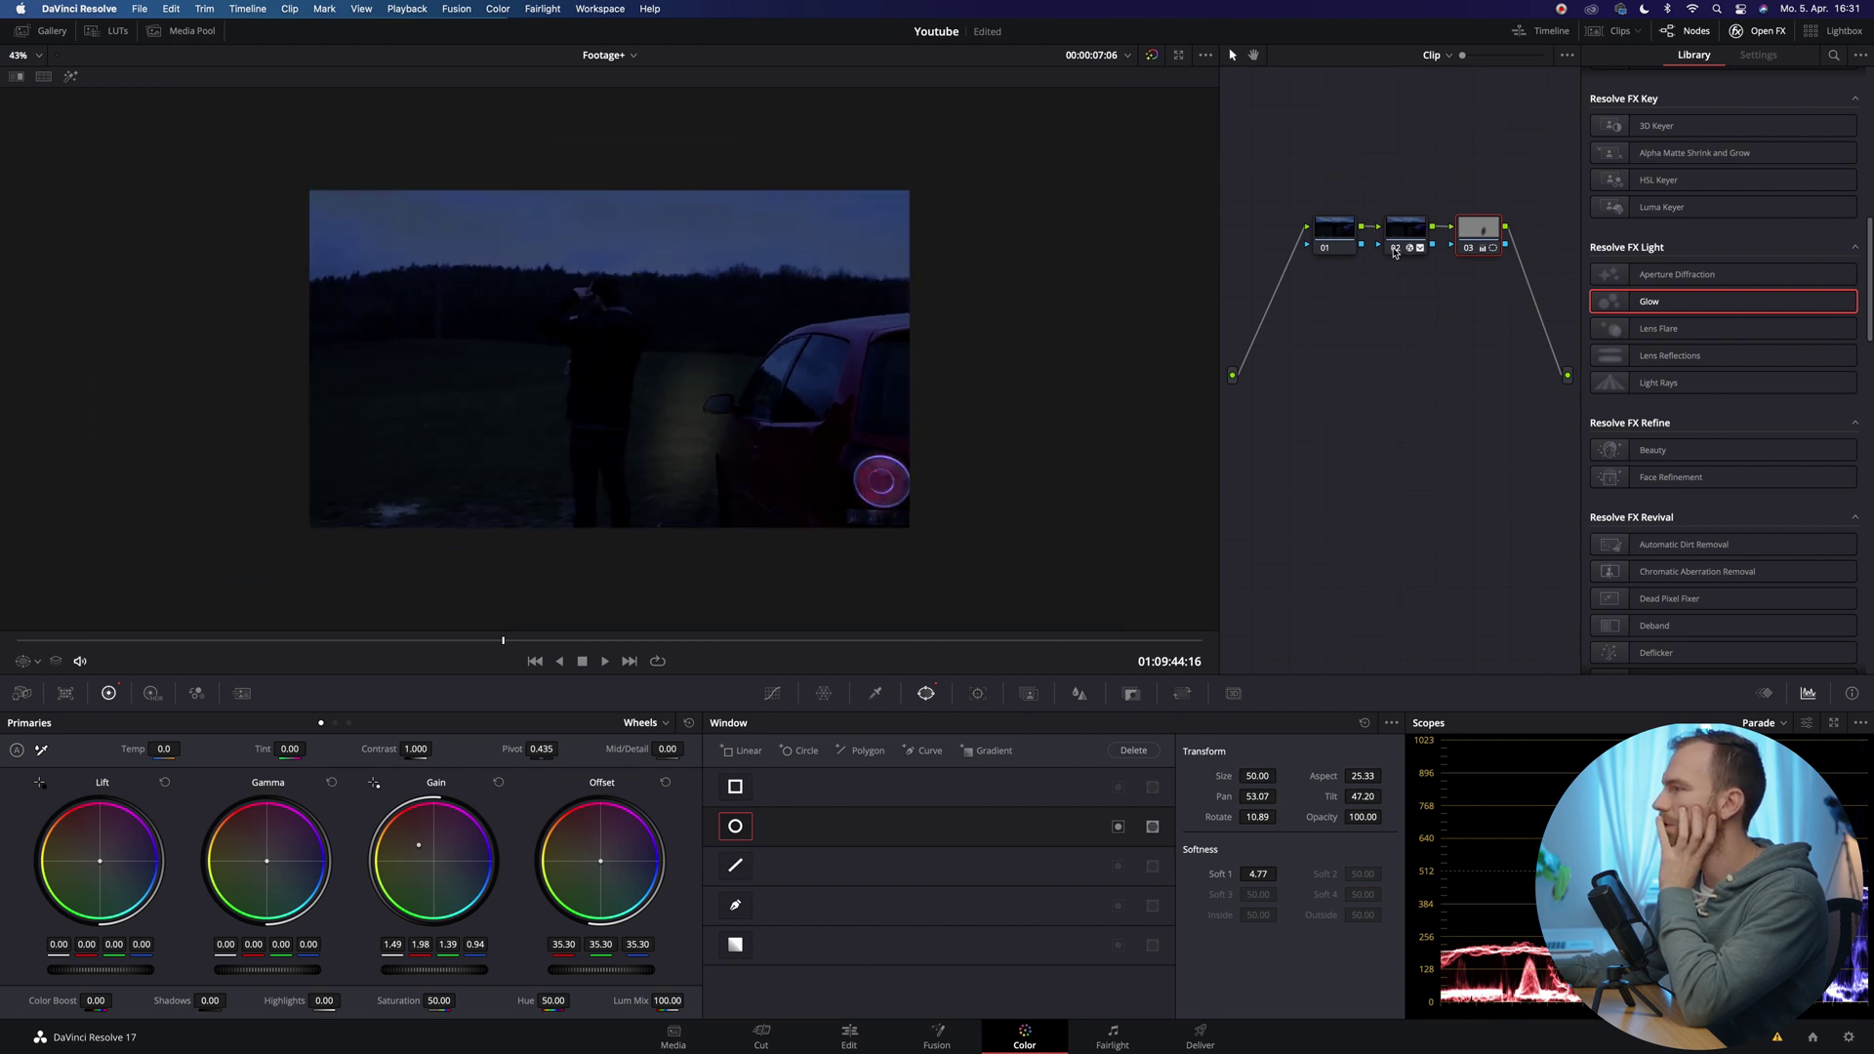
left_click(1466, 249)
left_click(1466, 251)
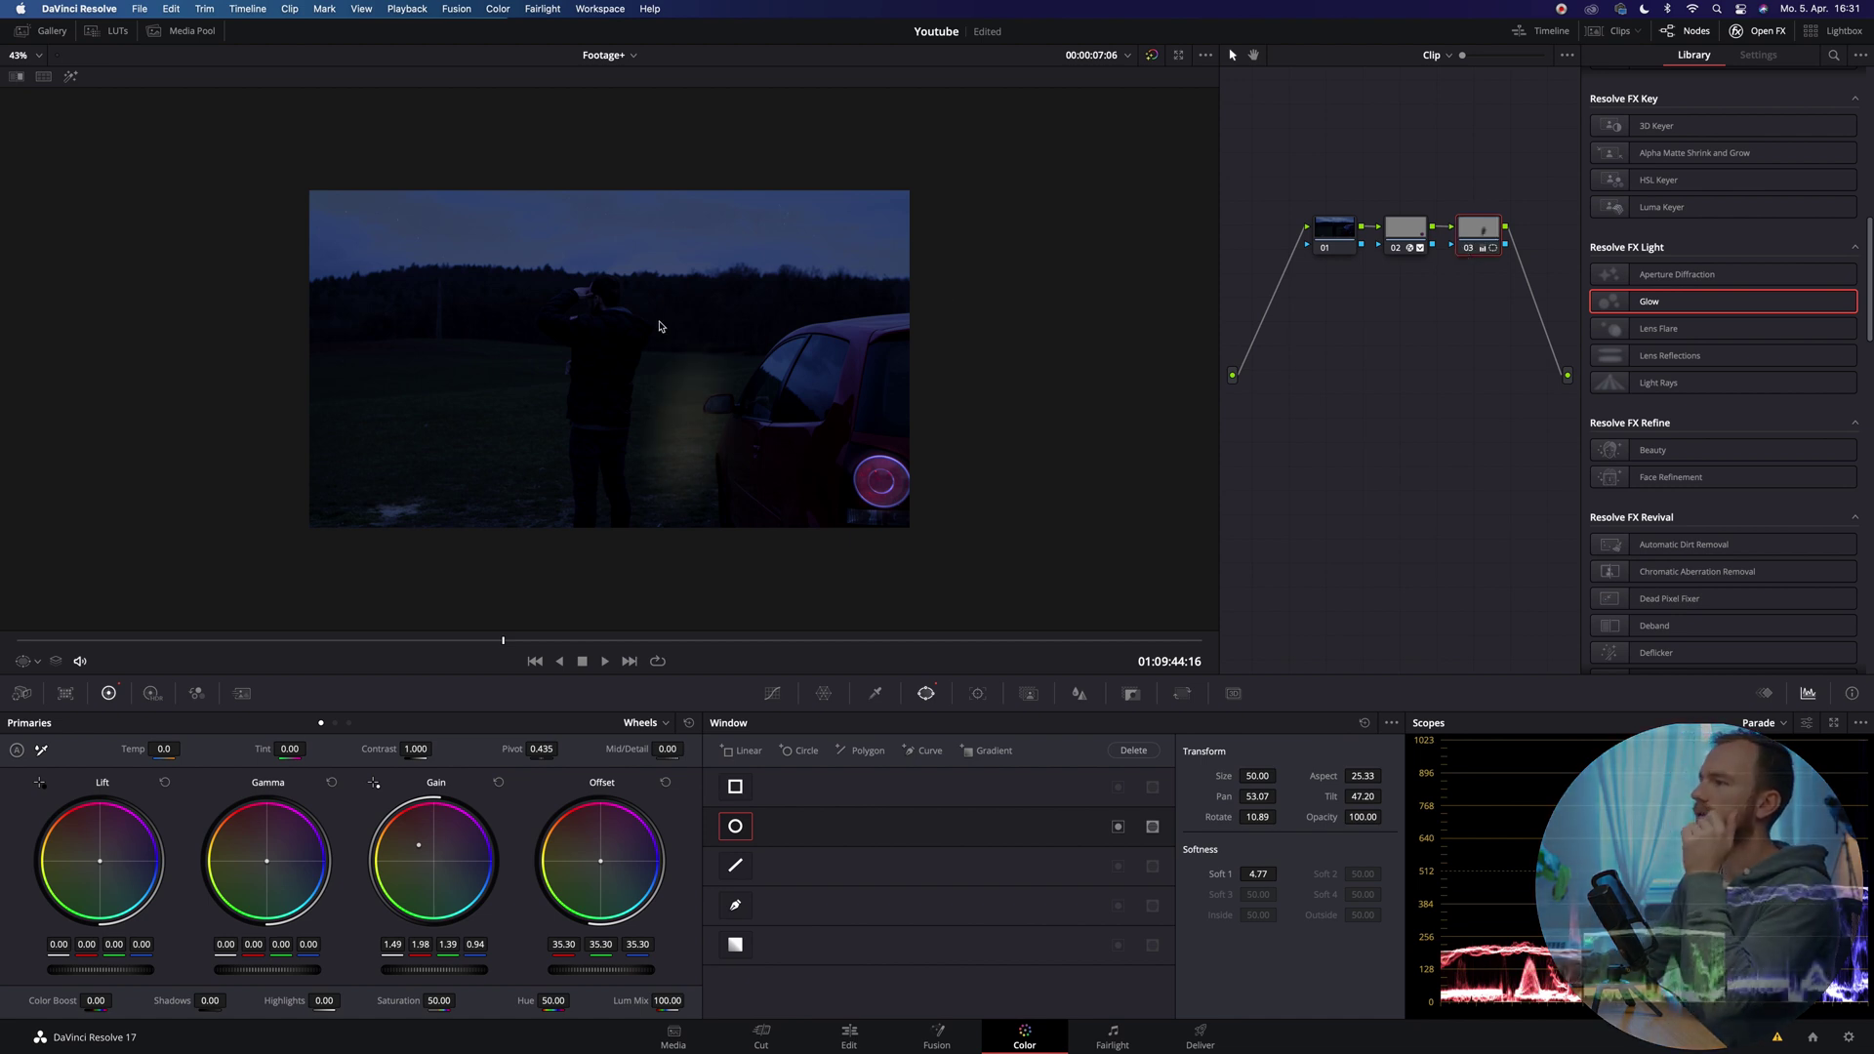
left_click(1397, 251)
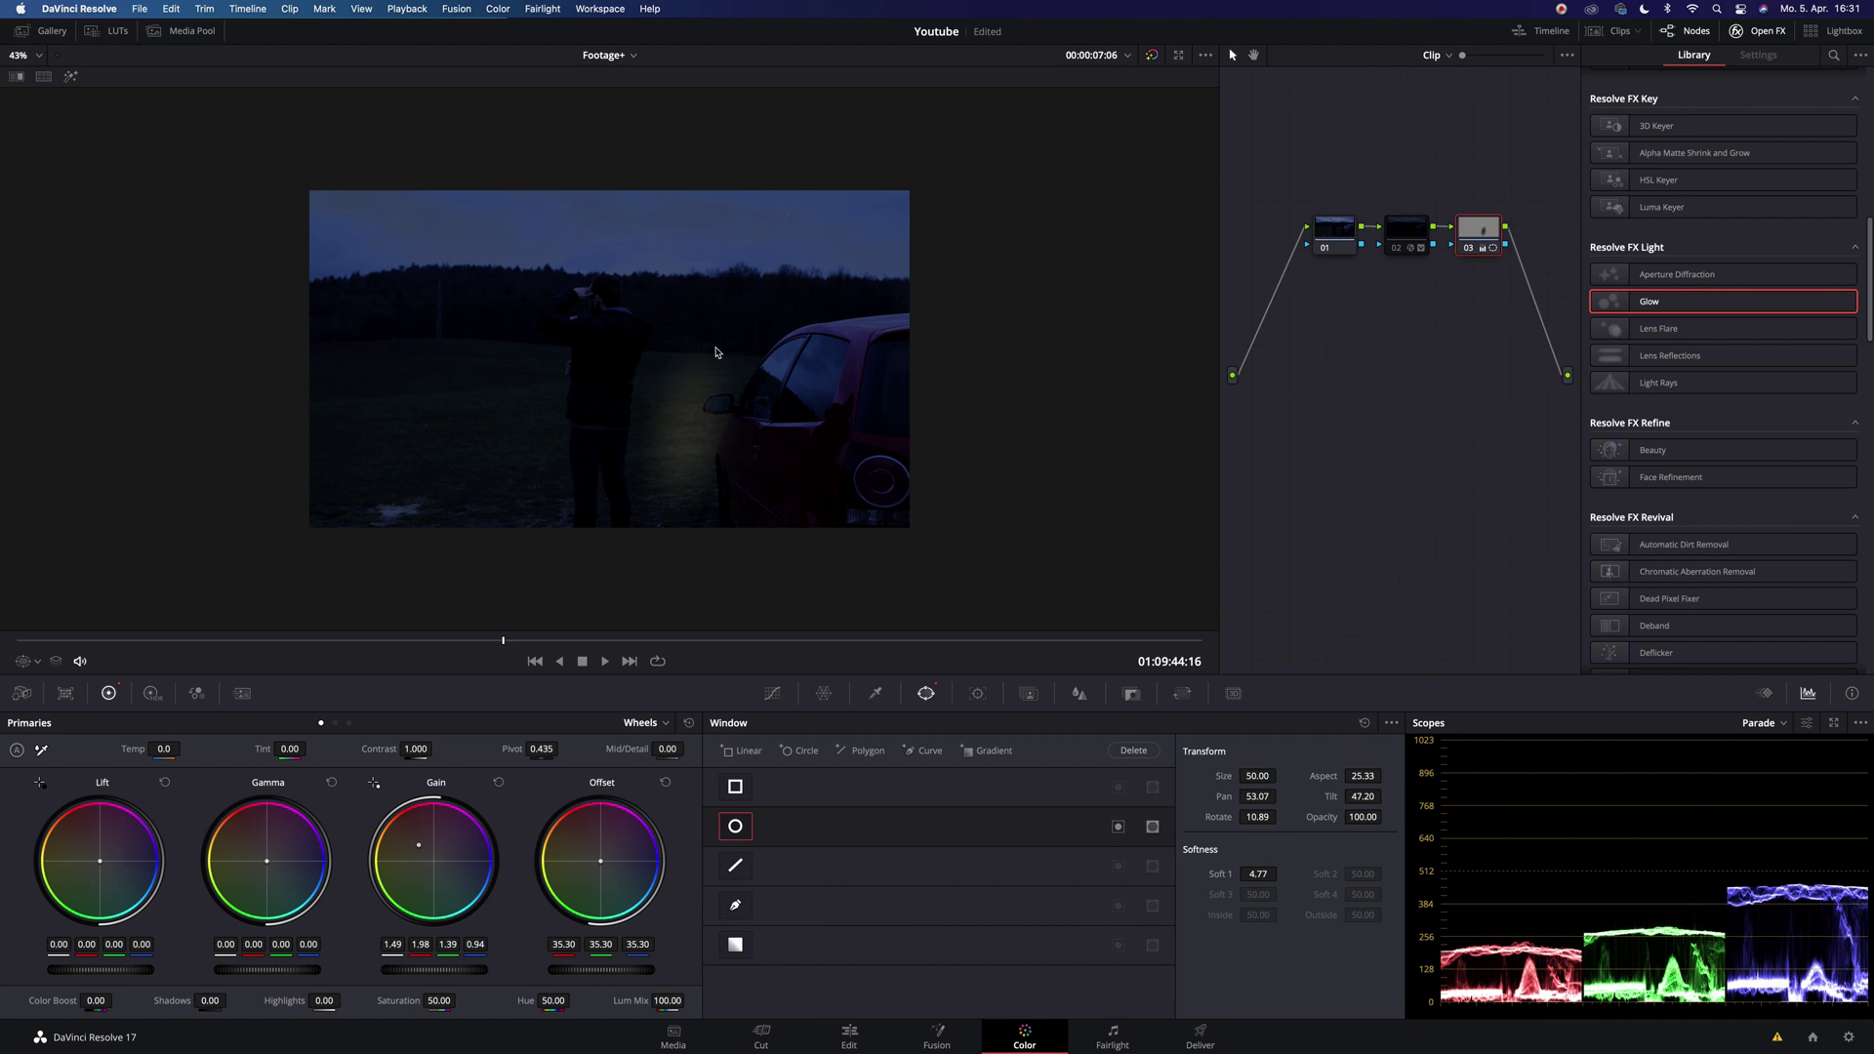